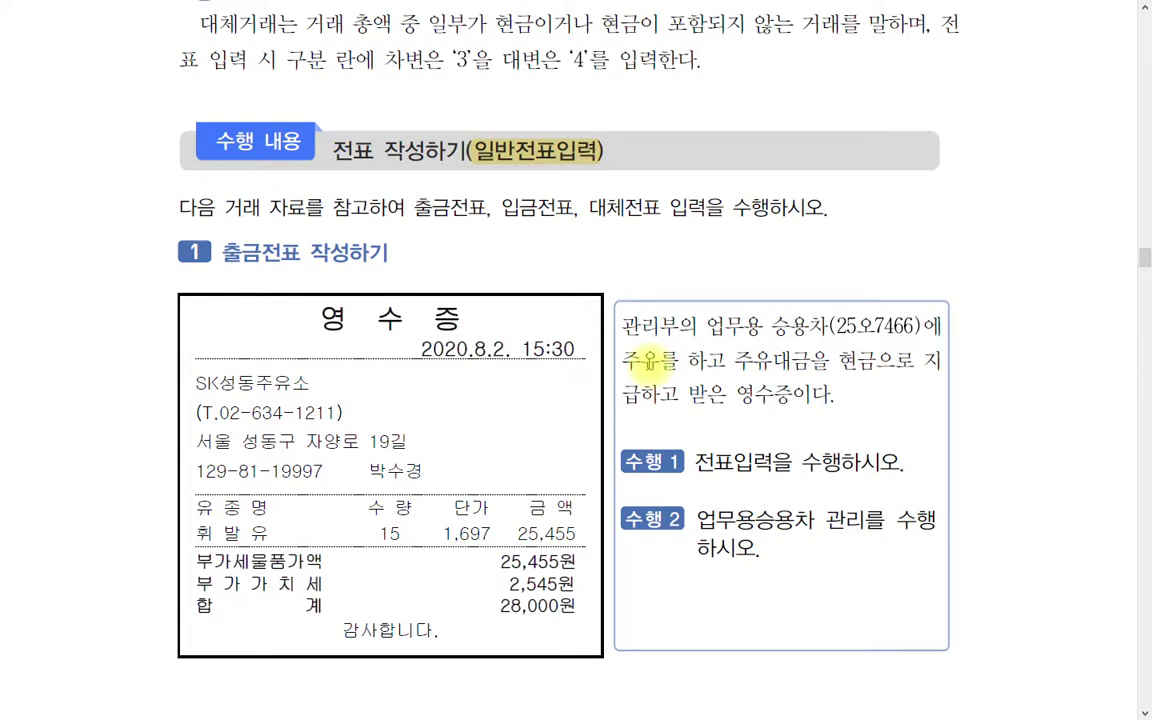
drag(680, 512, 663, 553)
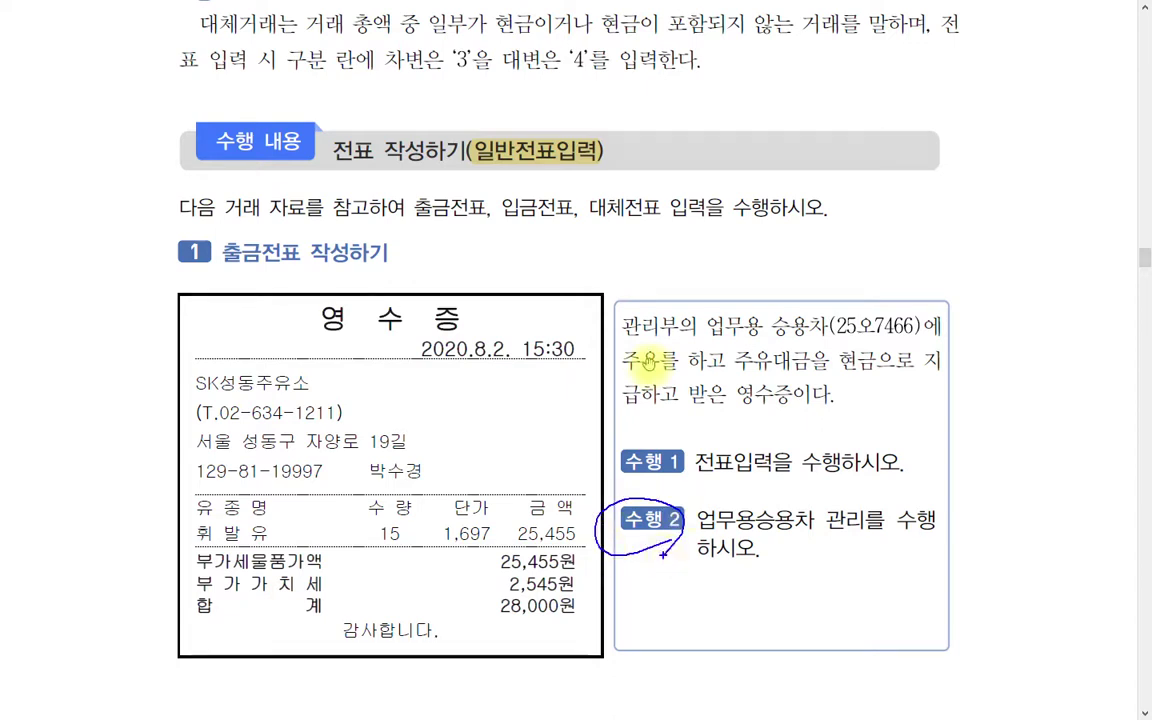
key(Escape)
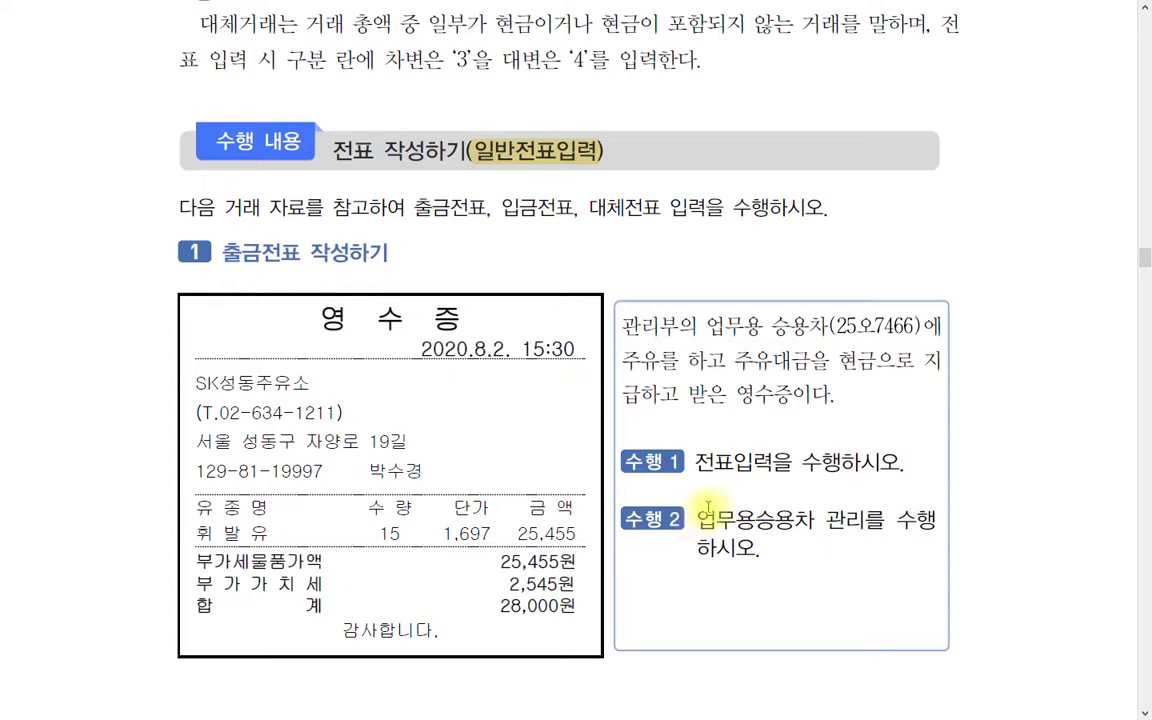
drag(699, 519, 735, 519)
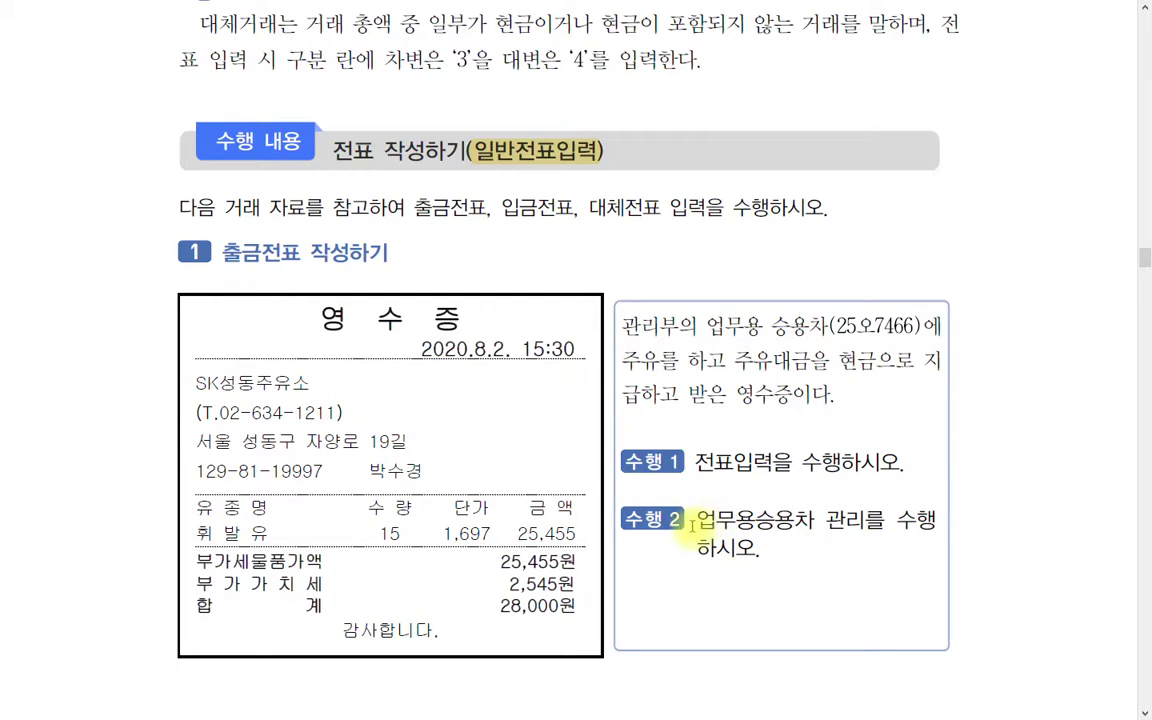
drag(692, 527, 799, 531)
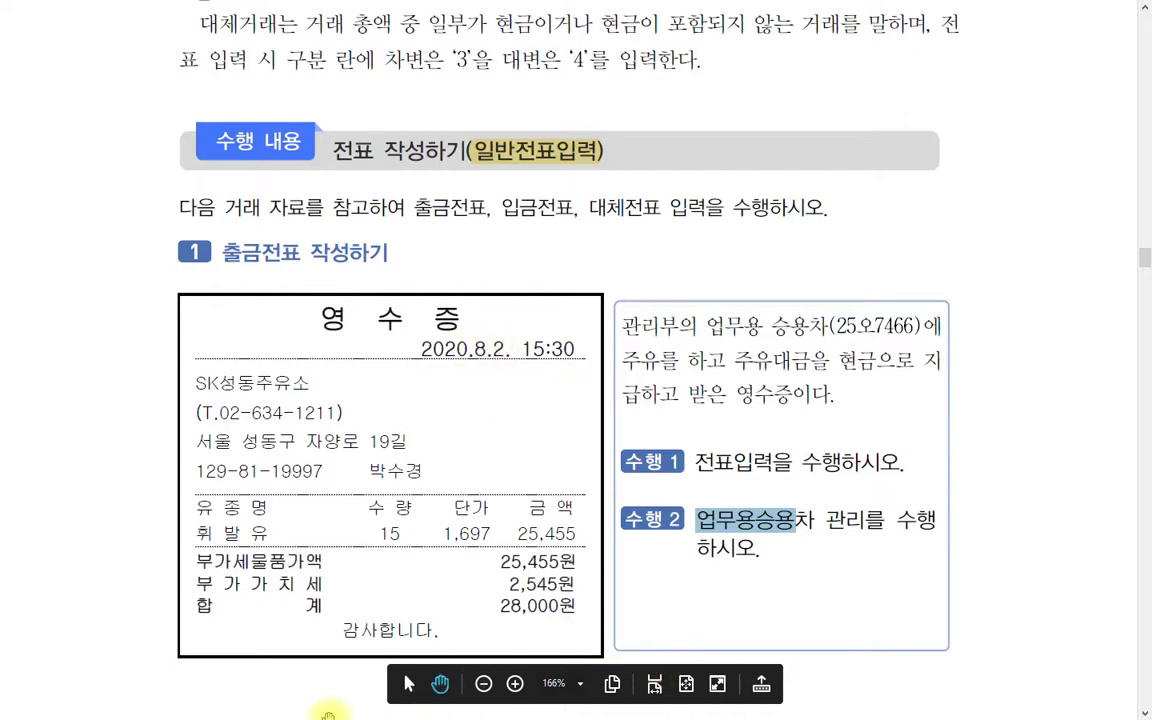
Switch to 더존 Smart A, log in to (주)재무전자 at the TAT 2급 level and maximize the window.
key(super)
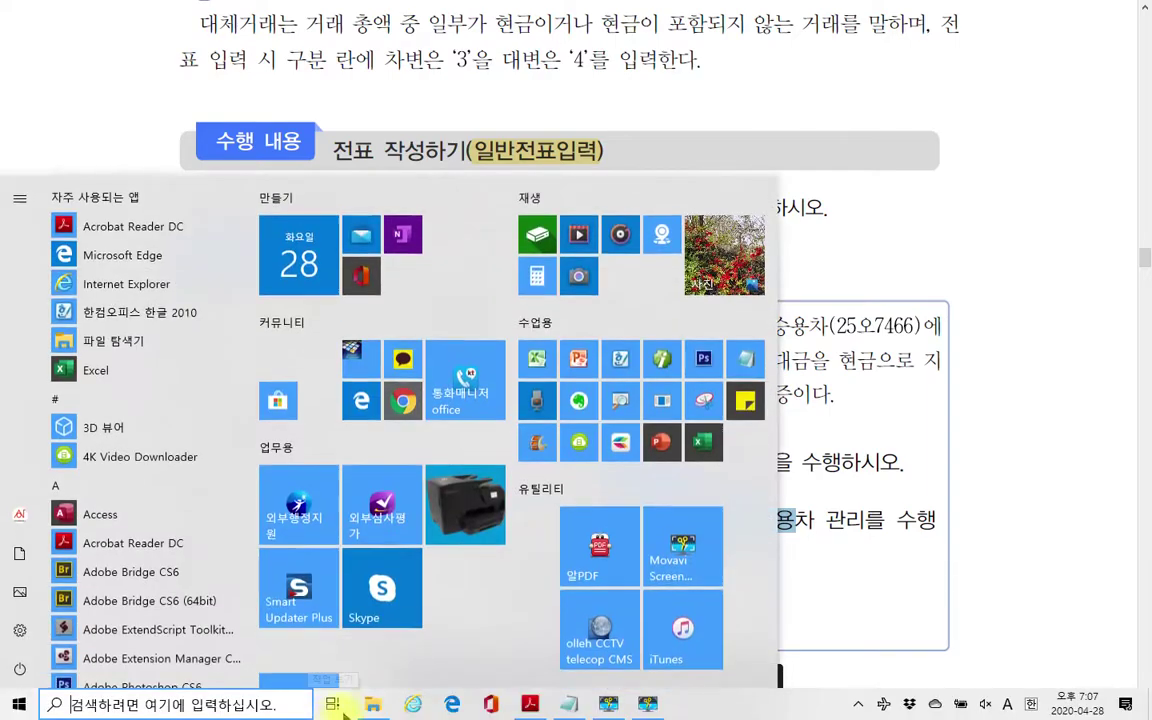
click(663, 362)
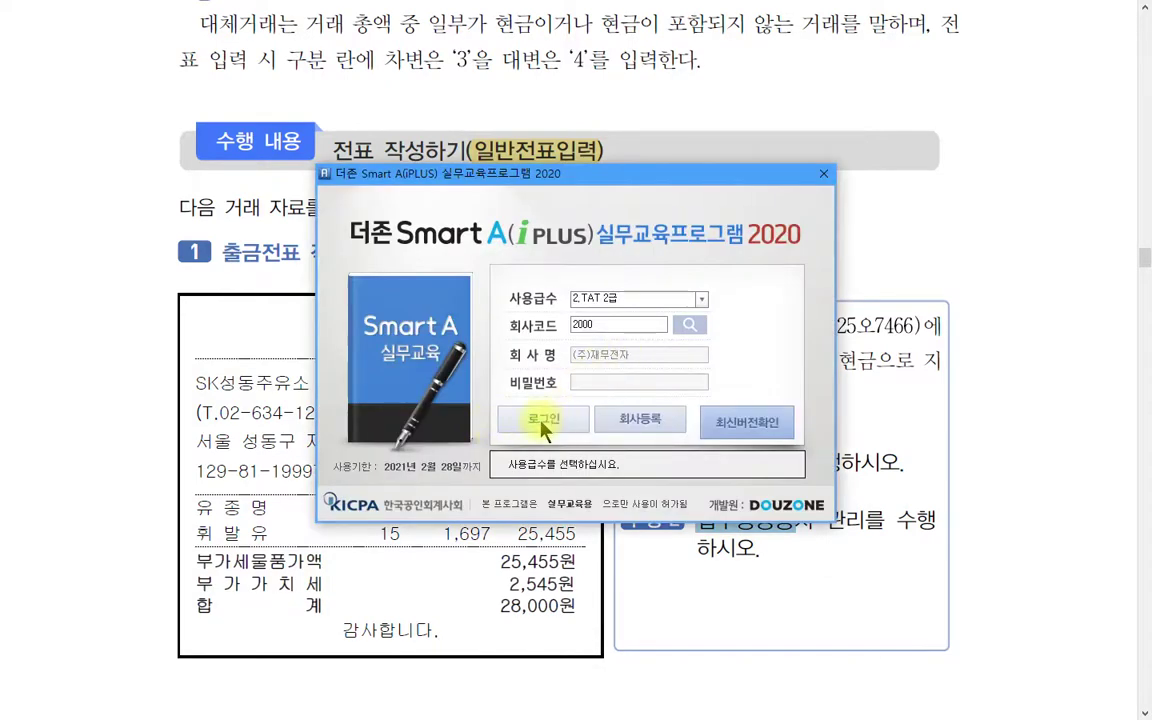
click(545, 422)
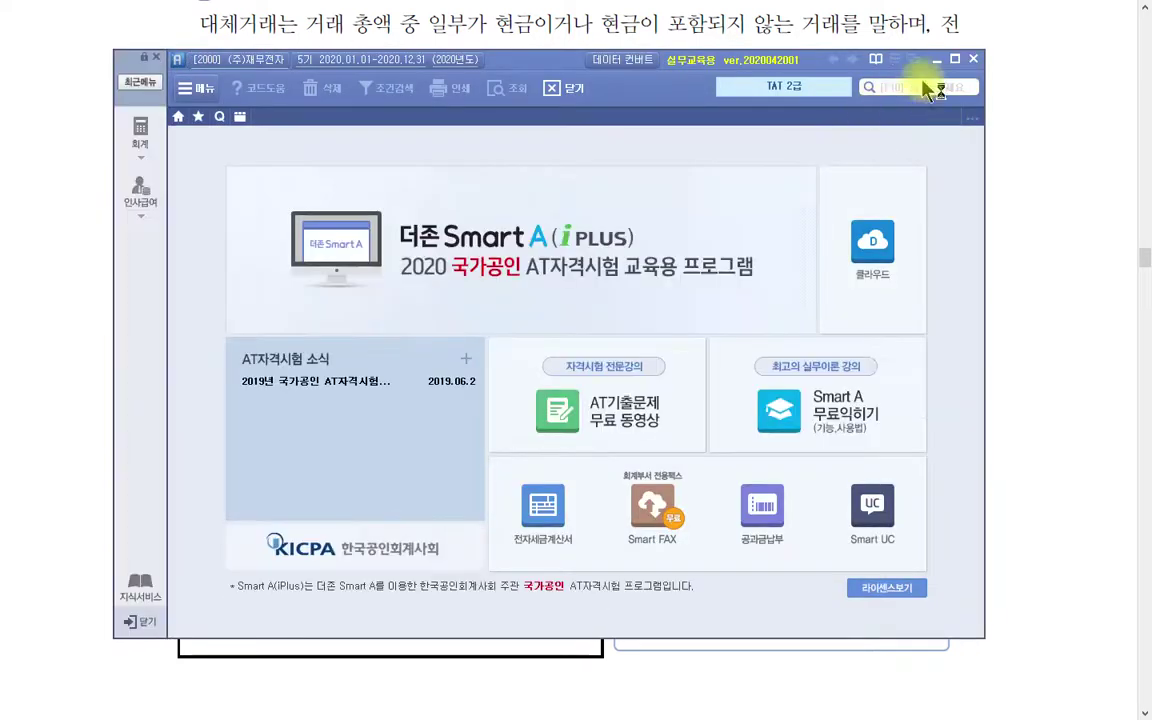
click(954, 60)
Open general voucher entry (일반전표입력) in the accounting module and retrieve the vouchers dated August 2.
click(28, 85)
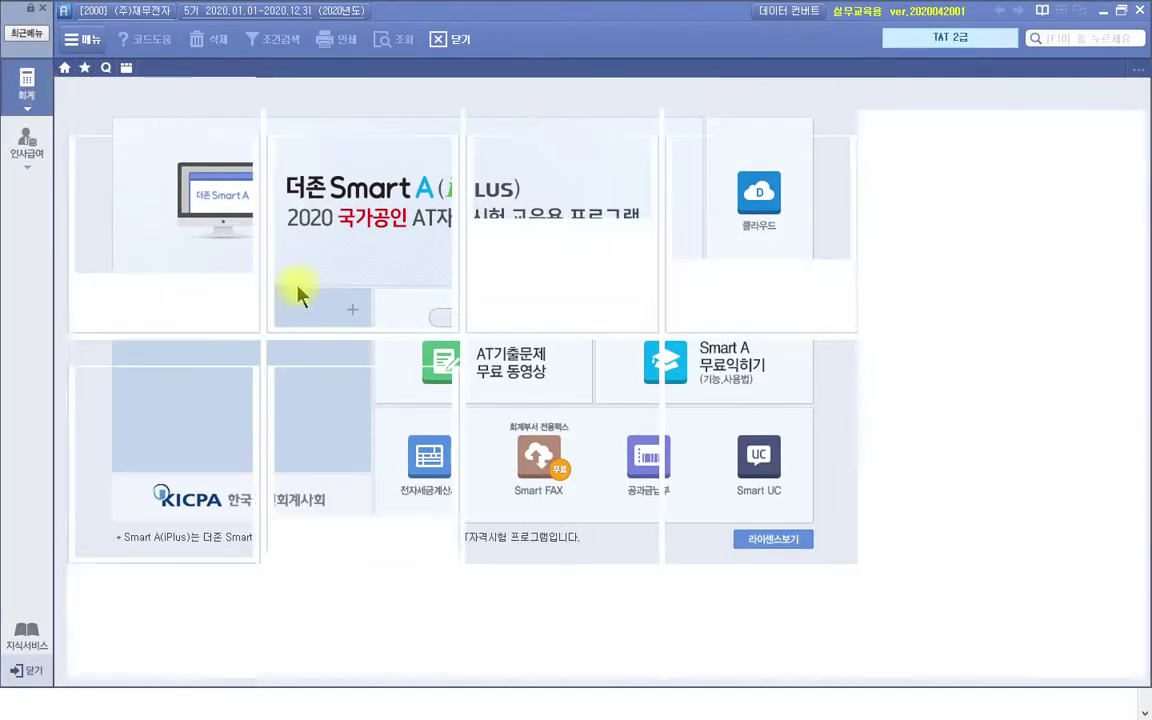
click(320, 142)
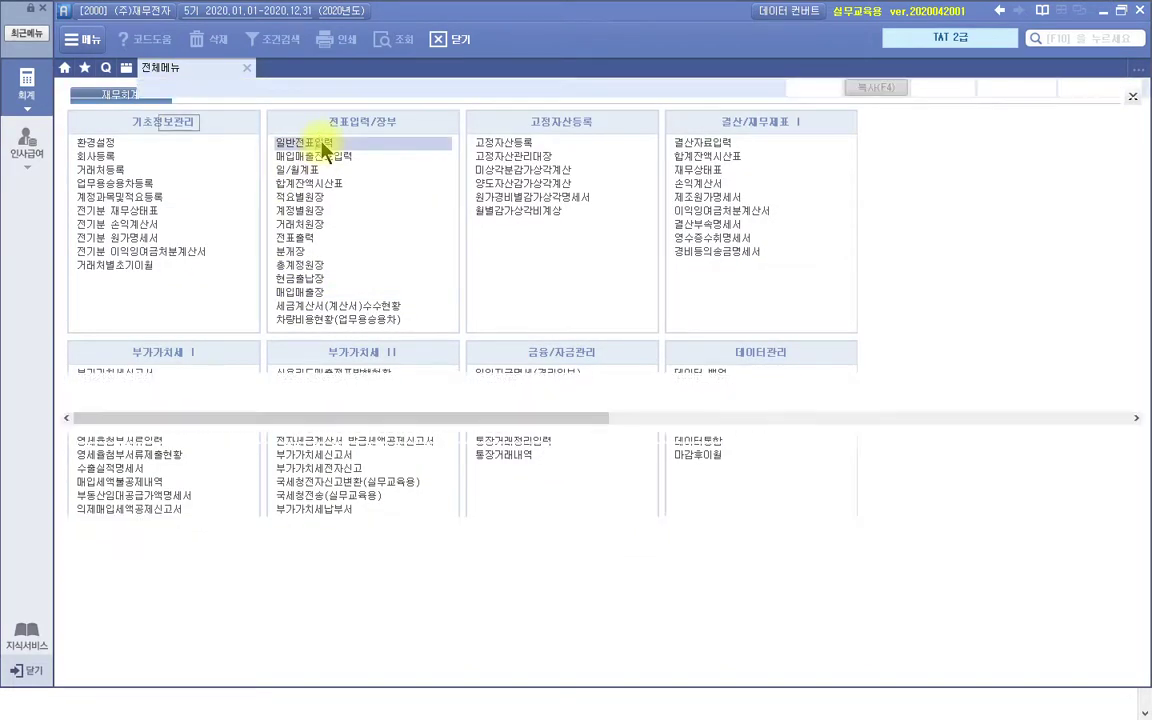
text(8)
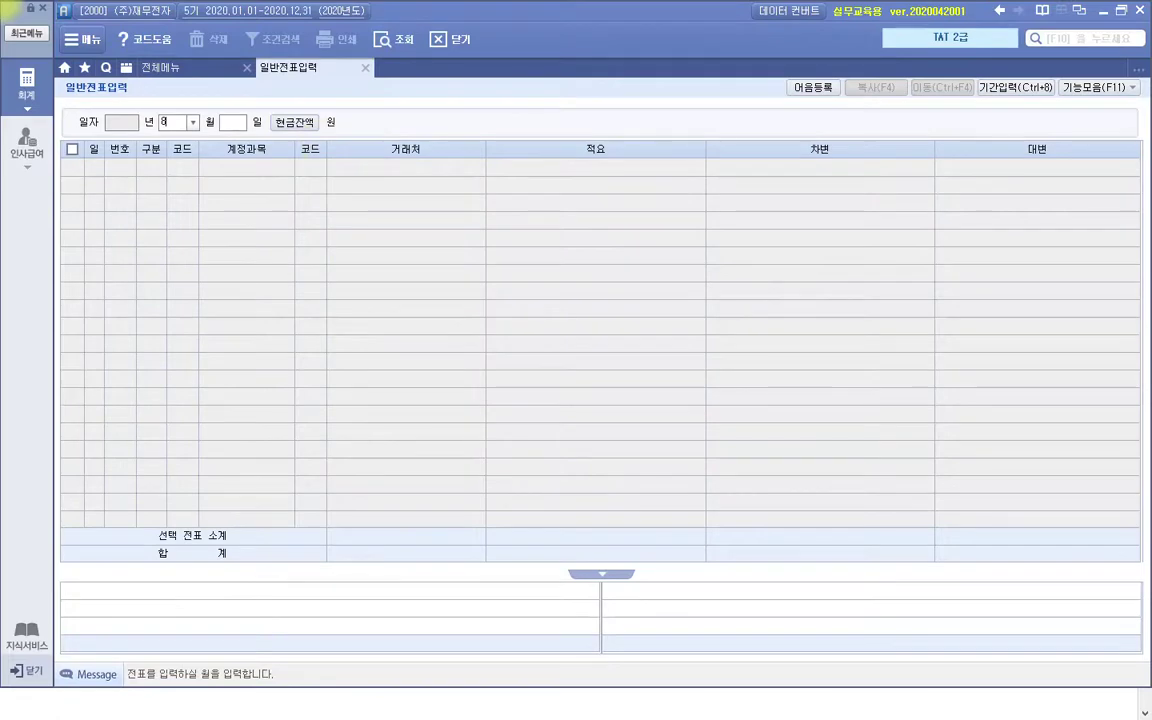
key(Return)
text(2)
key(Return)
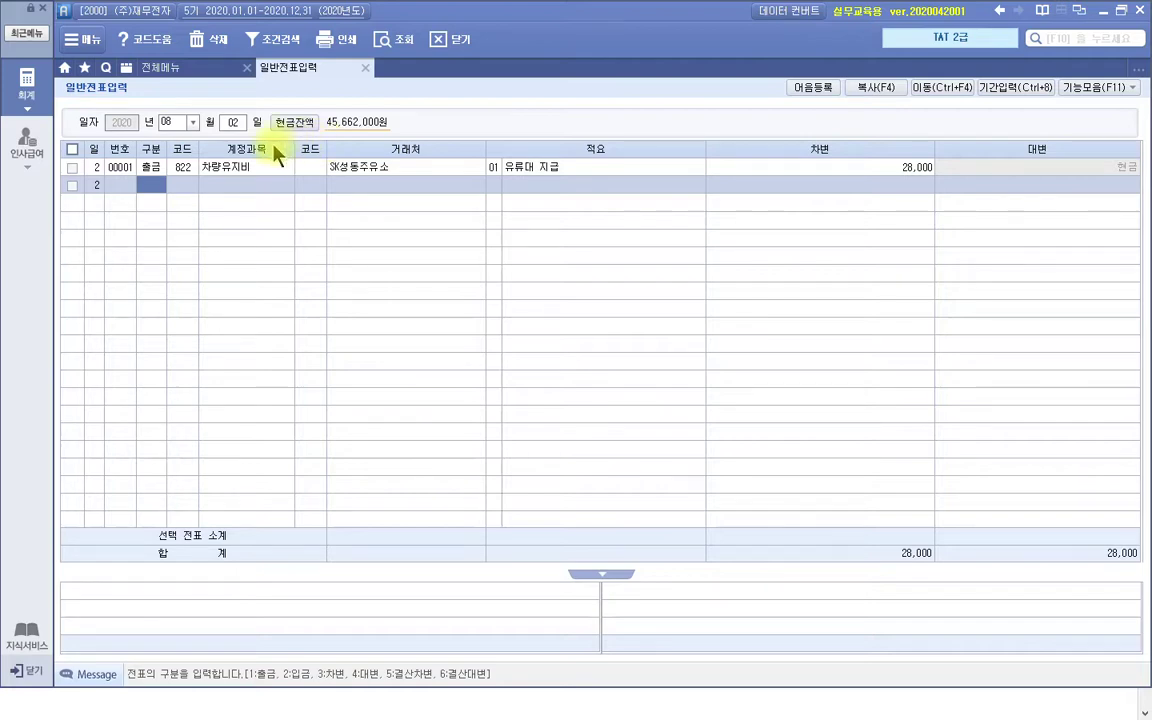
Add business car management to the 차량유지비 voucher line, assigning car code 0101 (그랜져) with the 1.유류비 category.
click(230, 172)
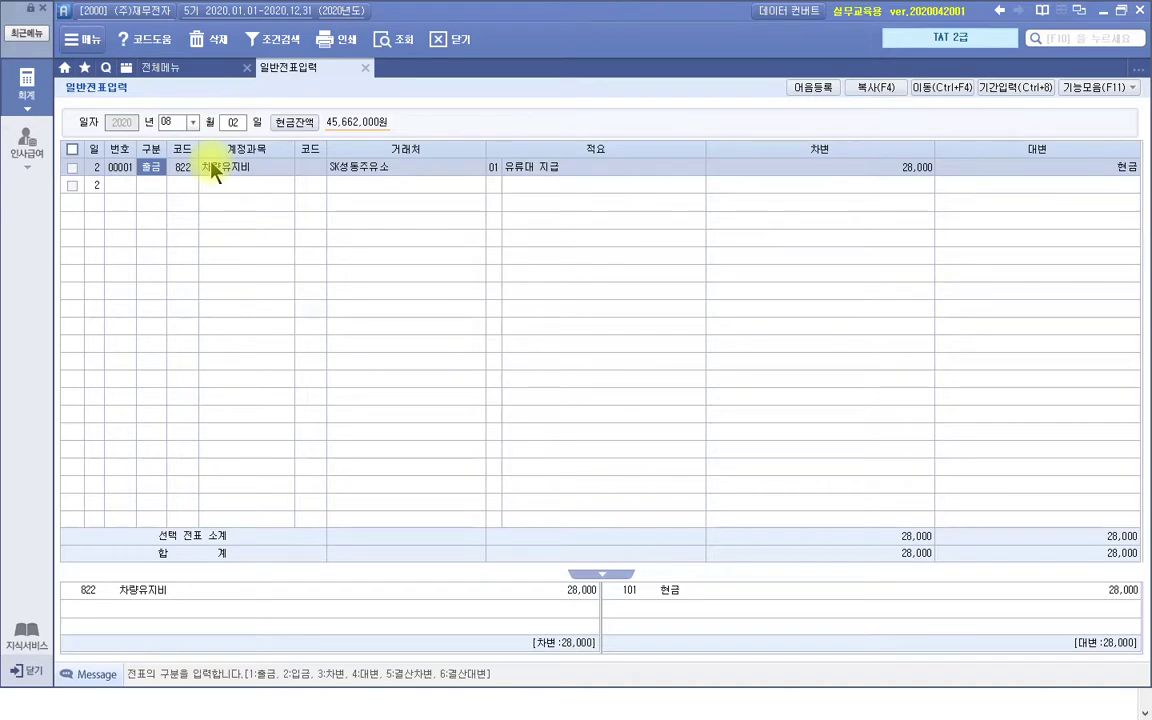
key(F3)
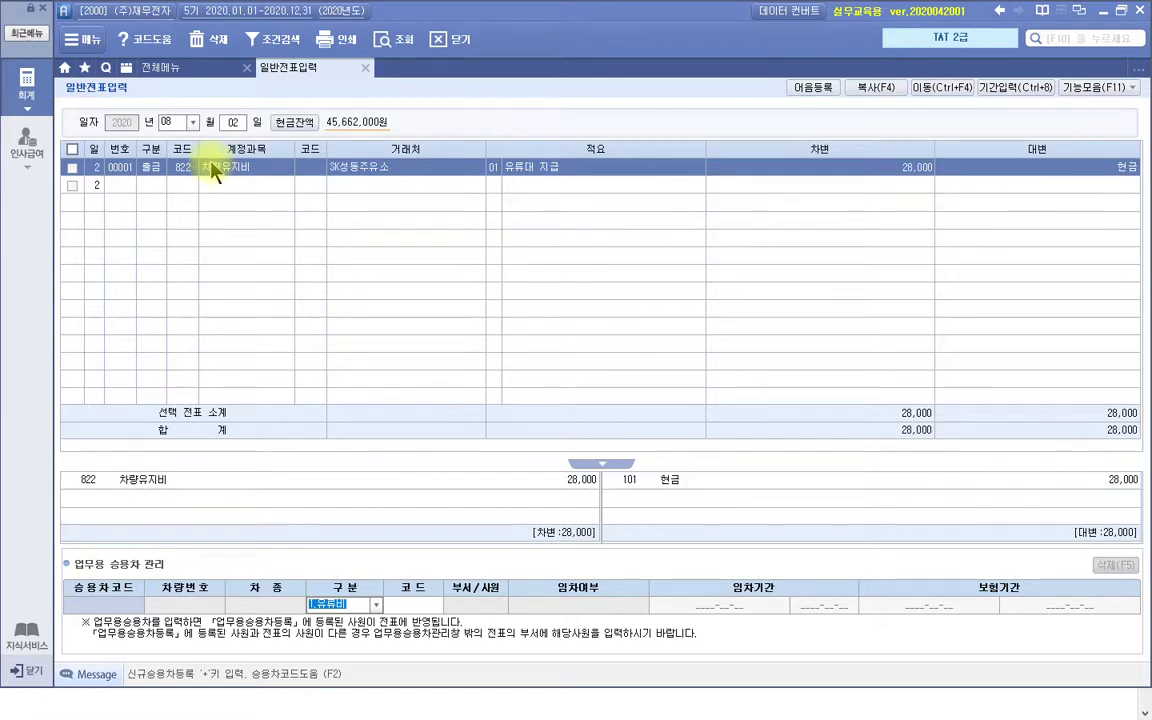
double_click(113, 604)
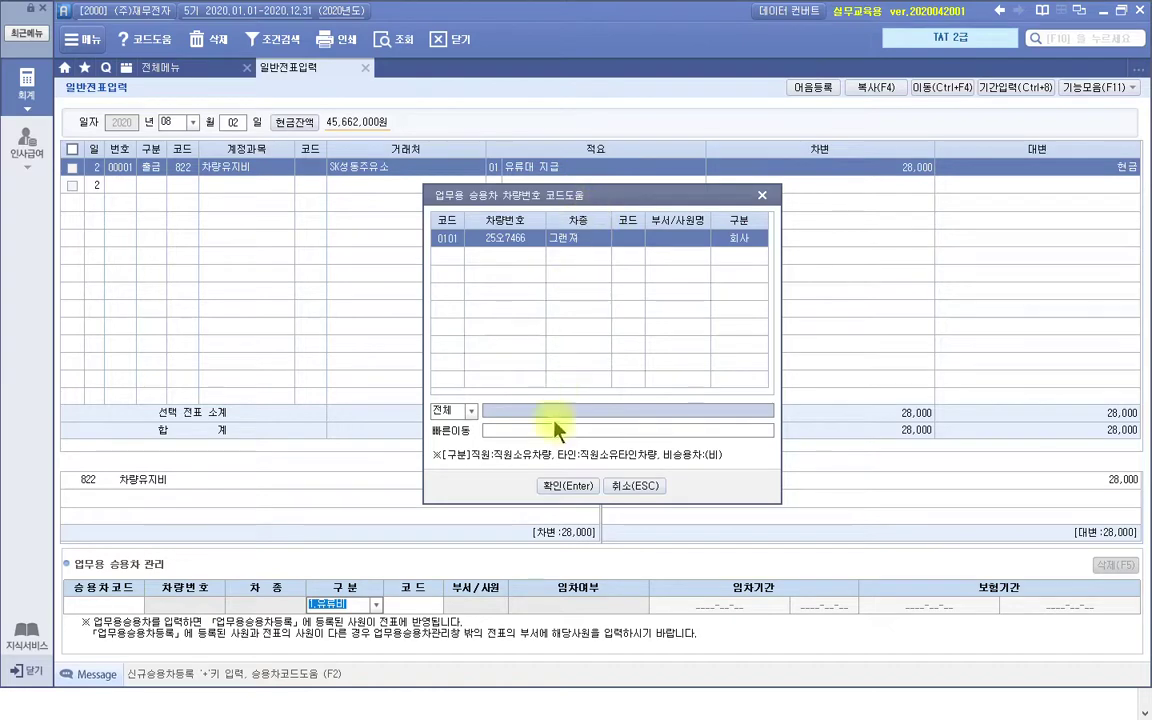
click(568, 487)
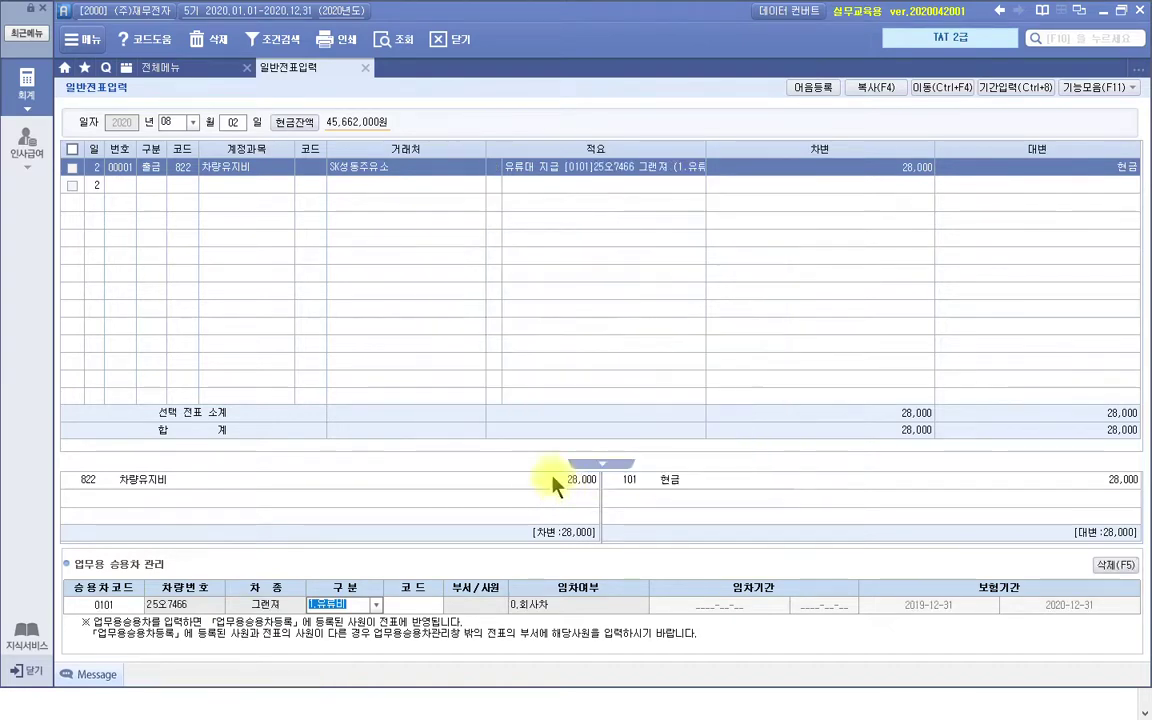
key(ctrl+2)
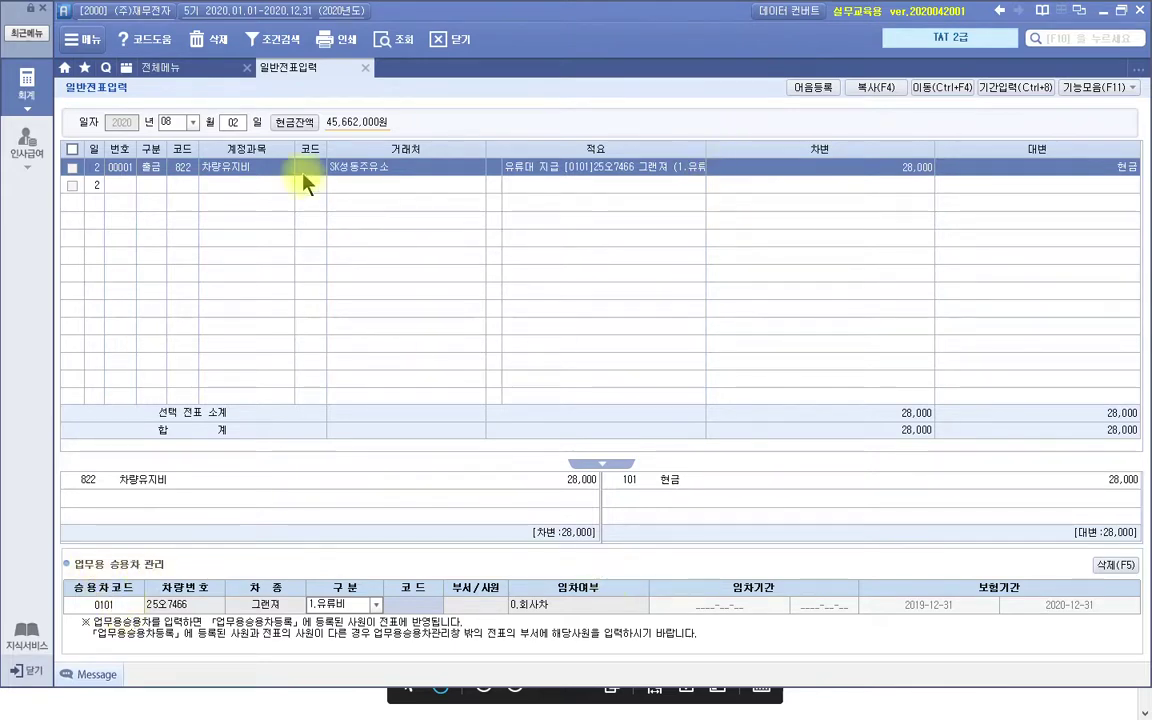
Search 계정과목및적요등록 for 차량 through to account 822 차량유지비 and check the 관리항목 of it and nearby 800-series accounts.
click(185, 67)
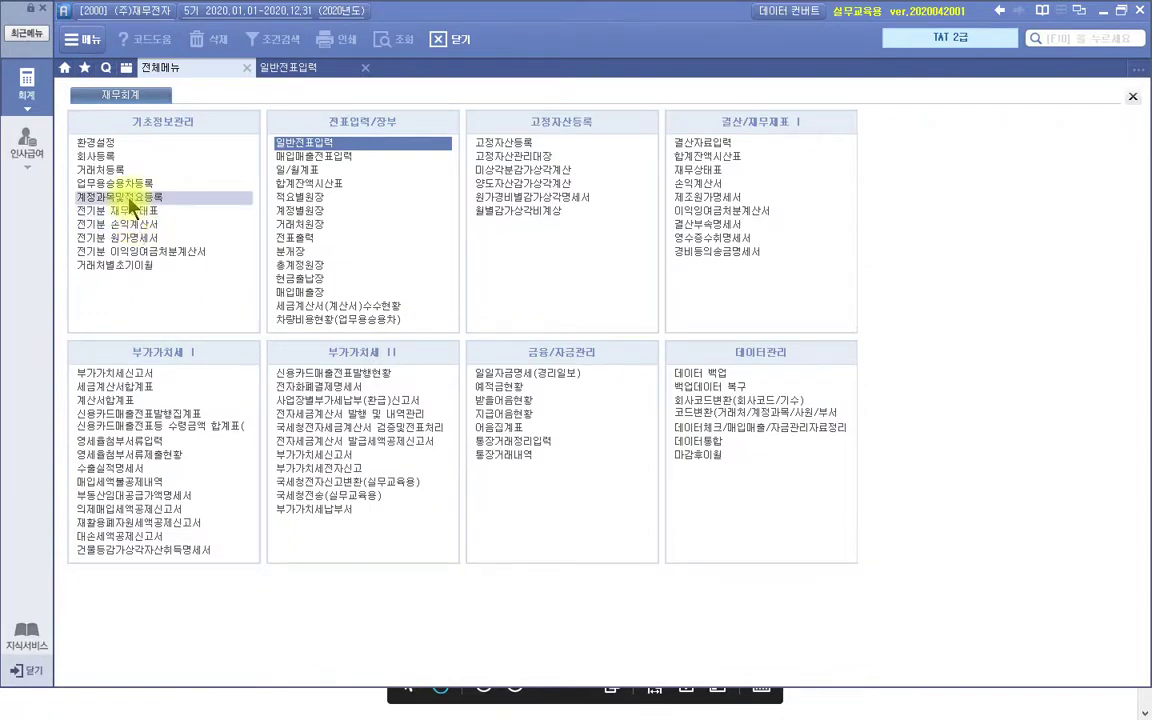
click(128, 198)
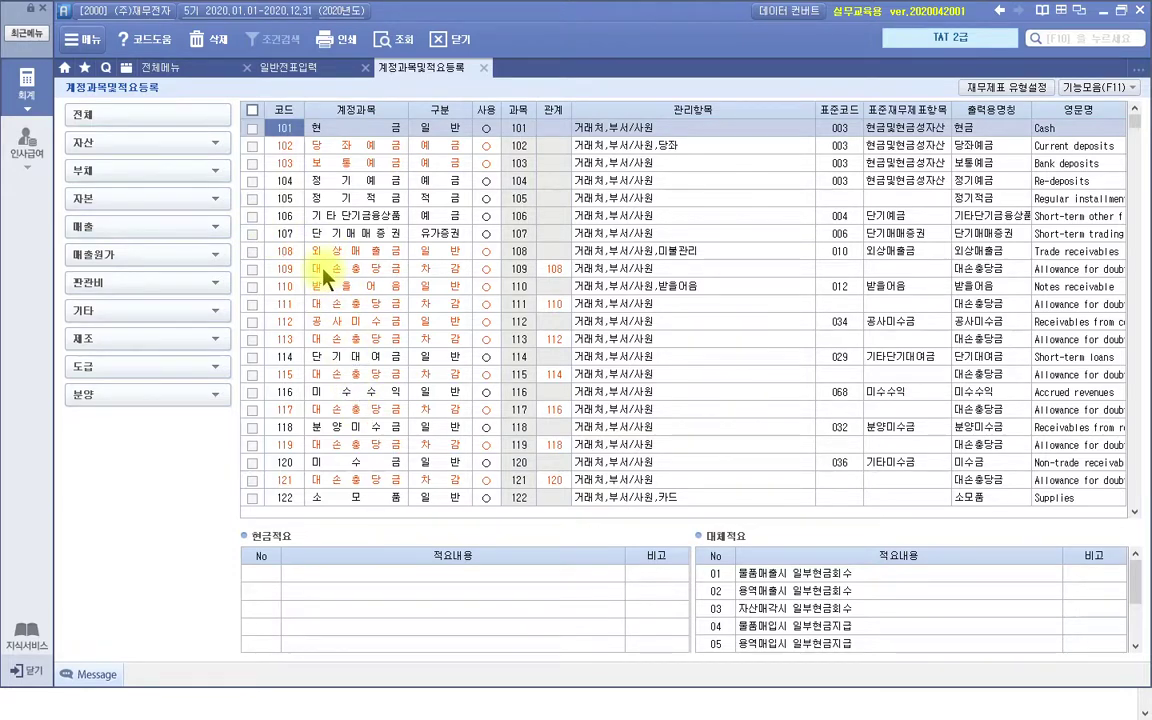
key(ctrl+f)
text(채권)
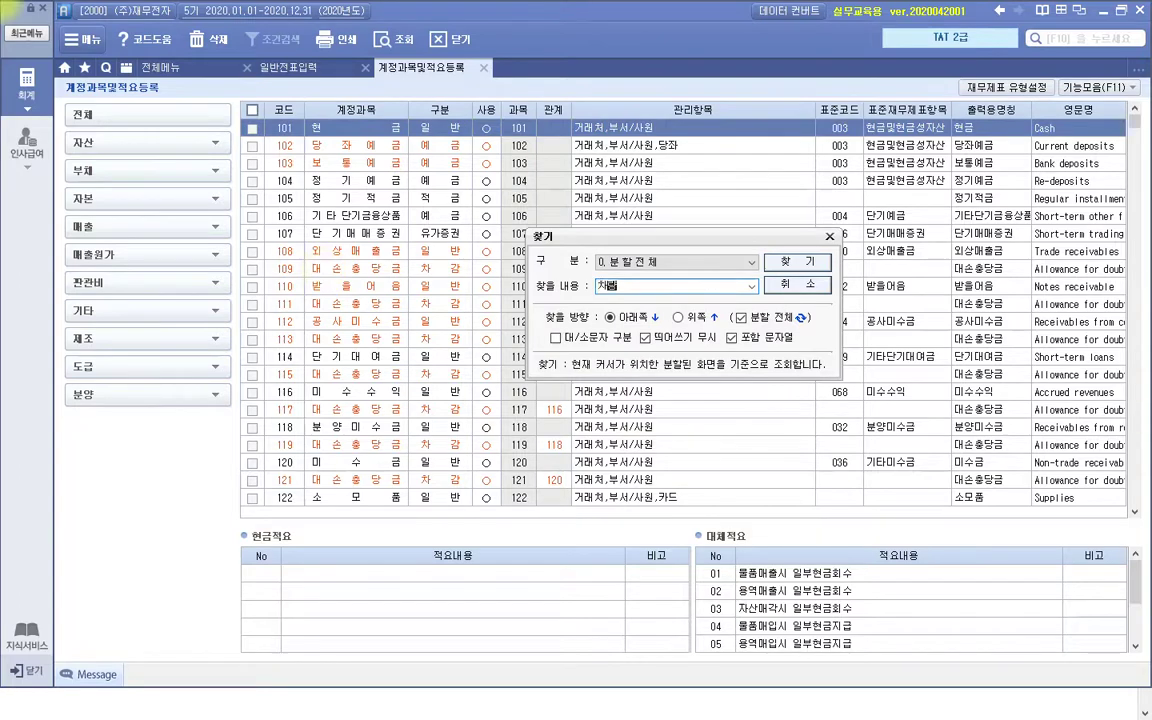
key(Return)
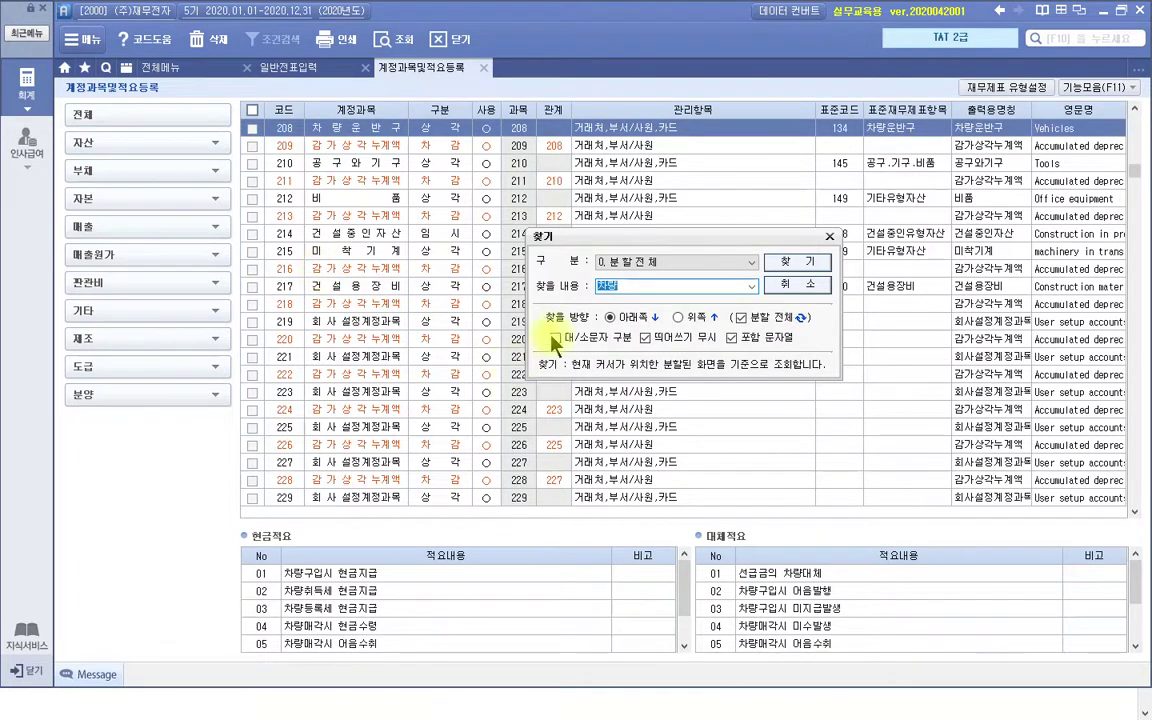
key(Return)
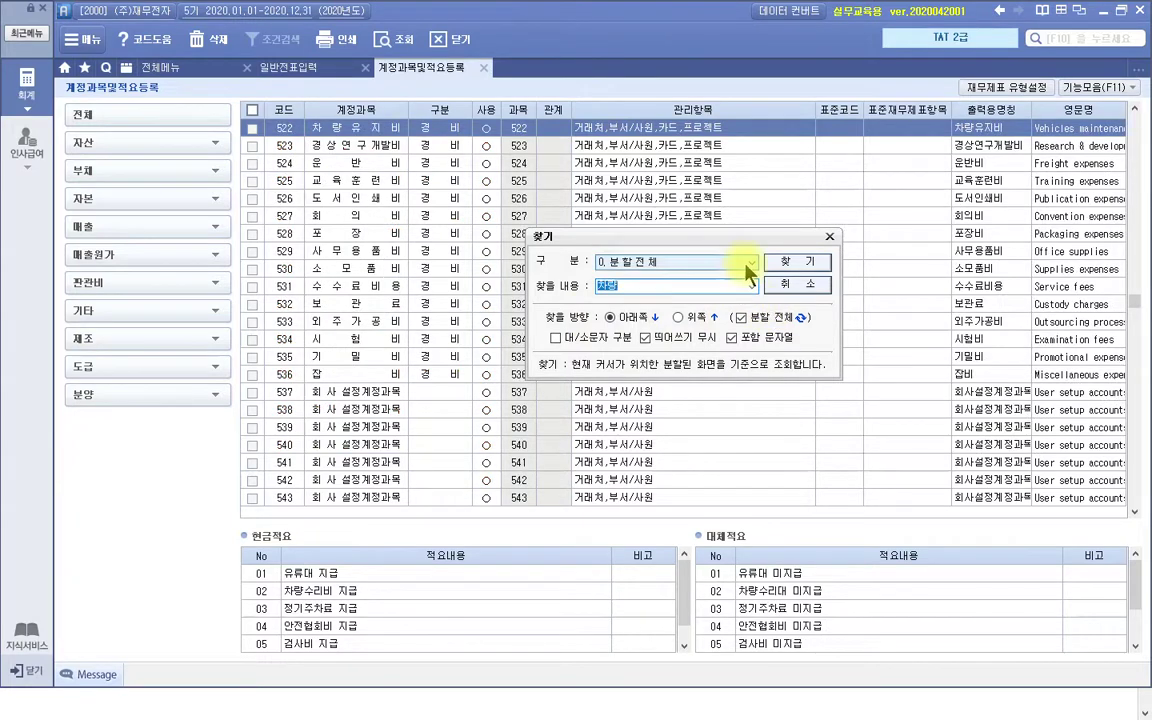
key(Return)
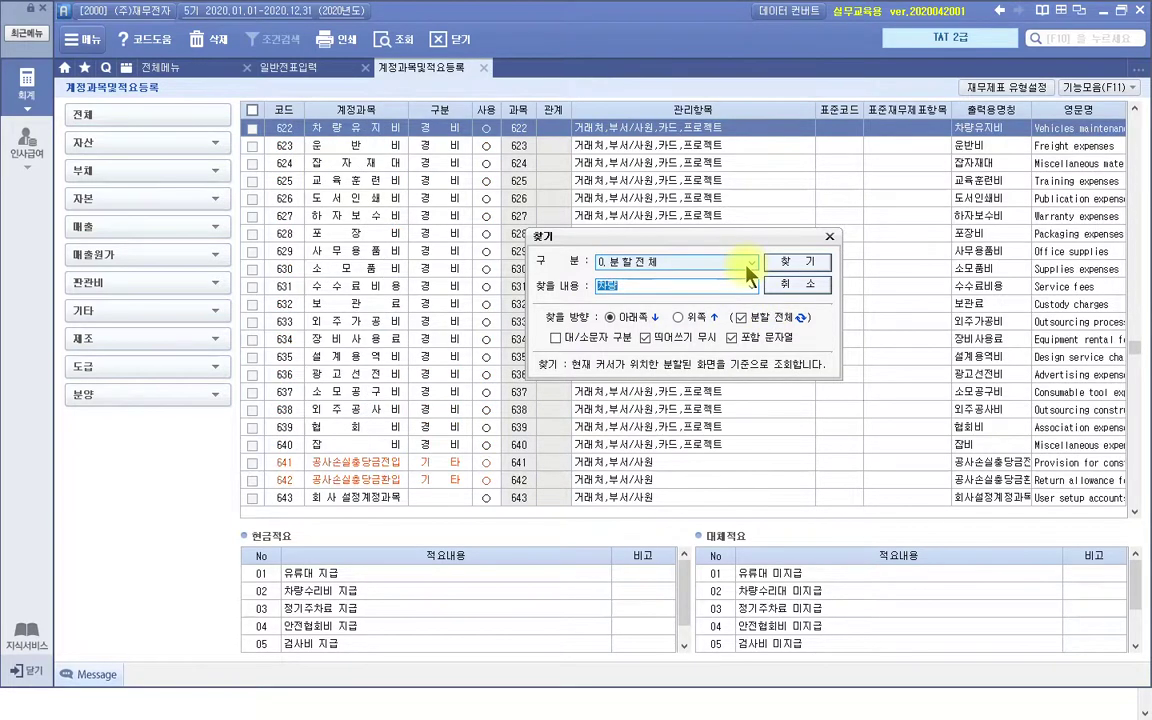
key(Return)
key(Return)
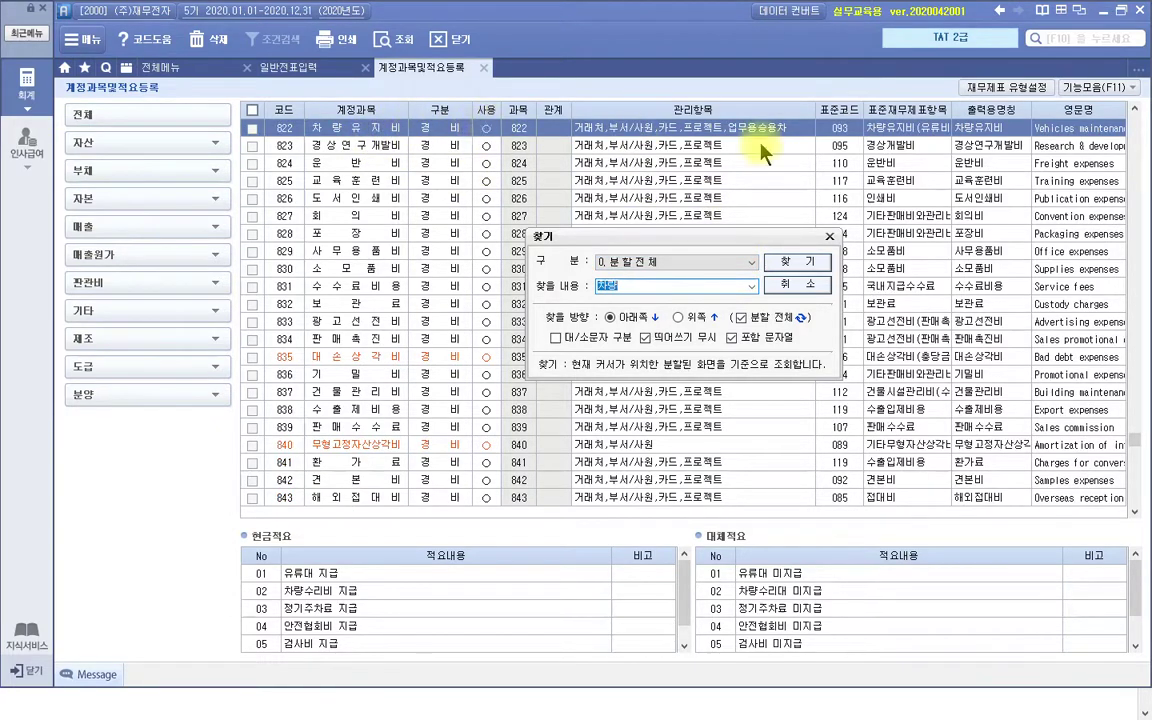
click(829, 236)
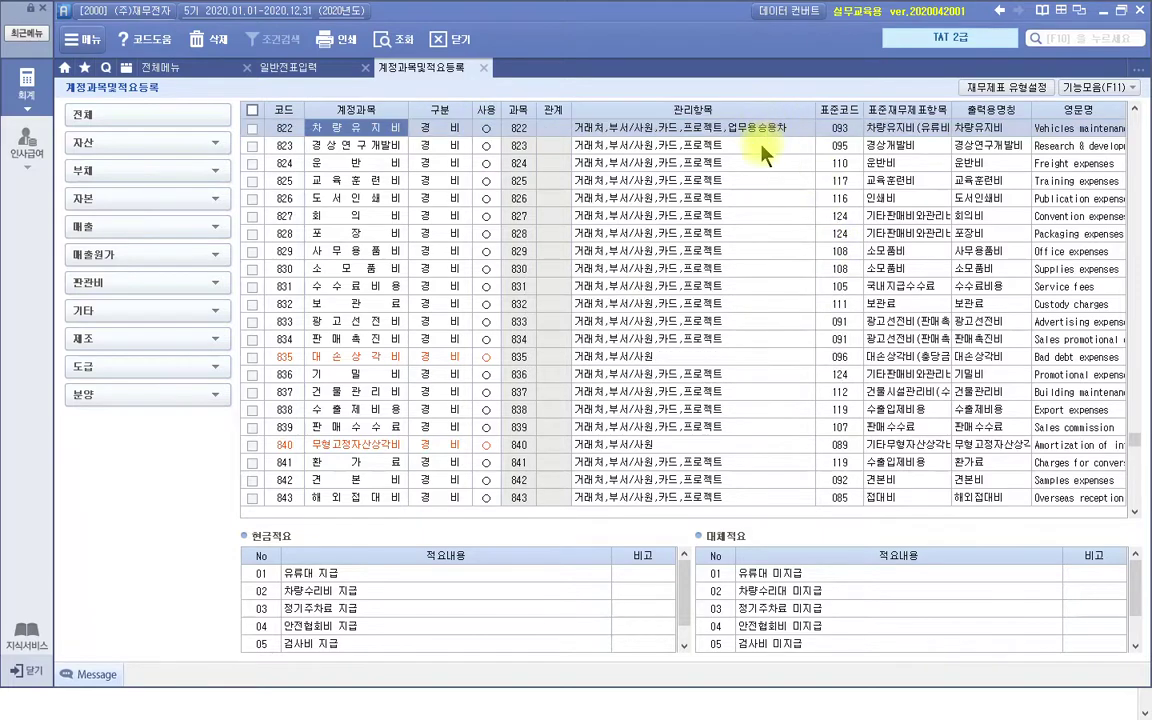
scroll(757, 162, up, 6)
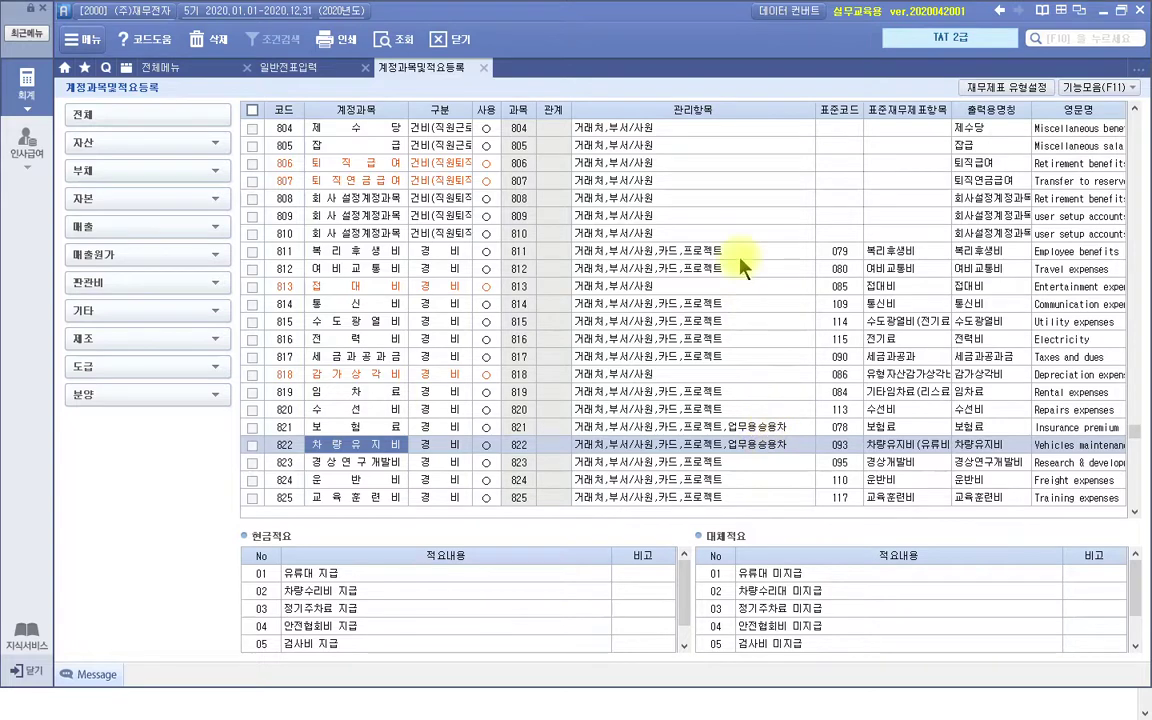
Return to 일반전표입력 and review the August 2 voucher's account, vendor and description along with its business car details.
click(286, 64)
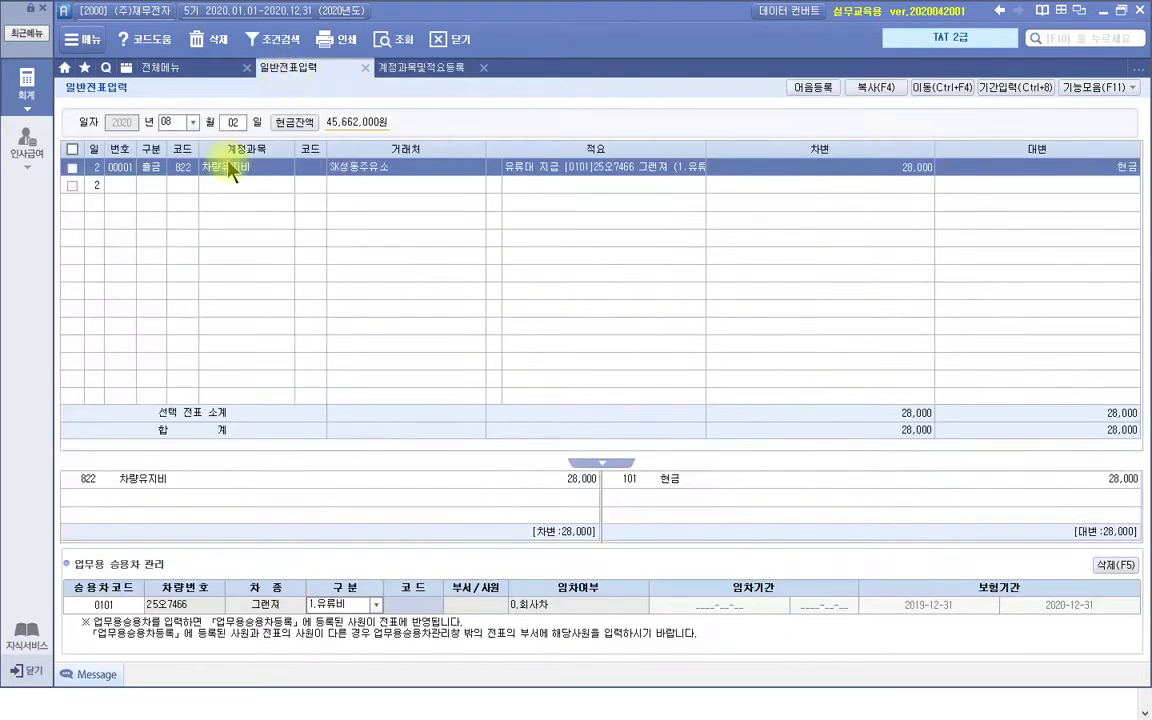
click(150, 167)
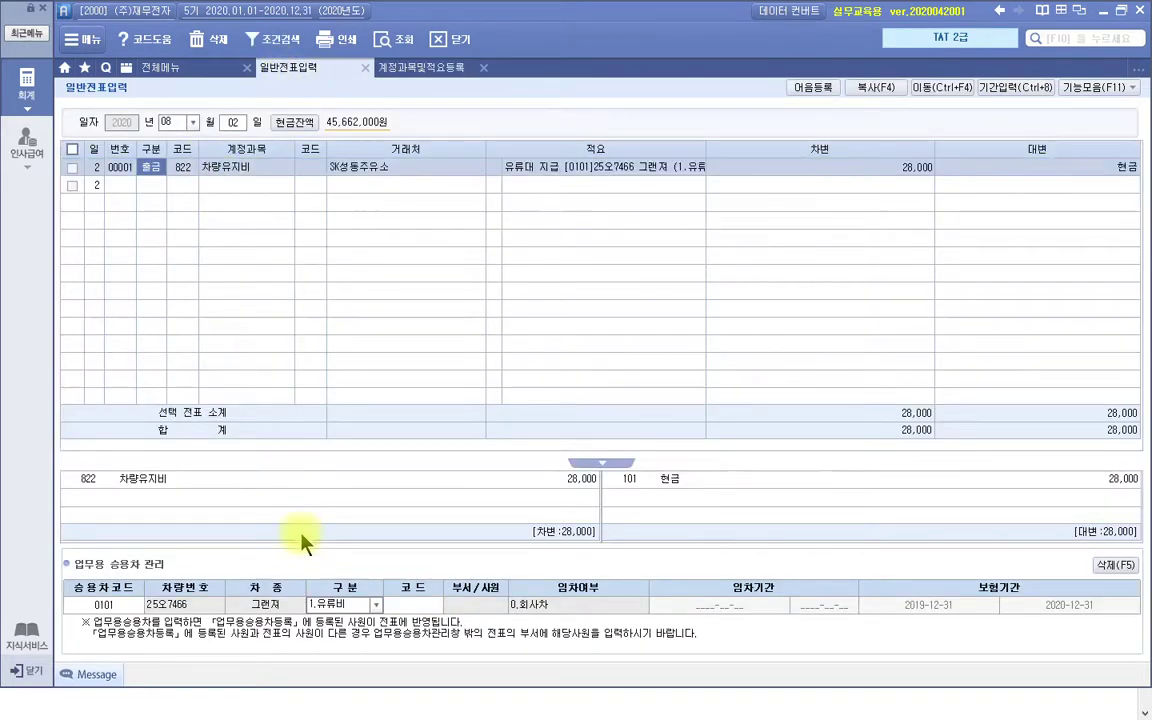
click(407, 605)
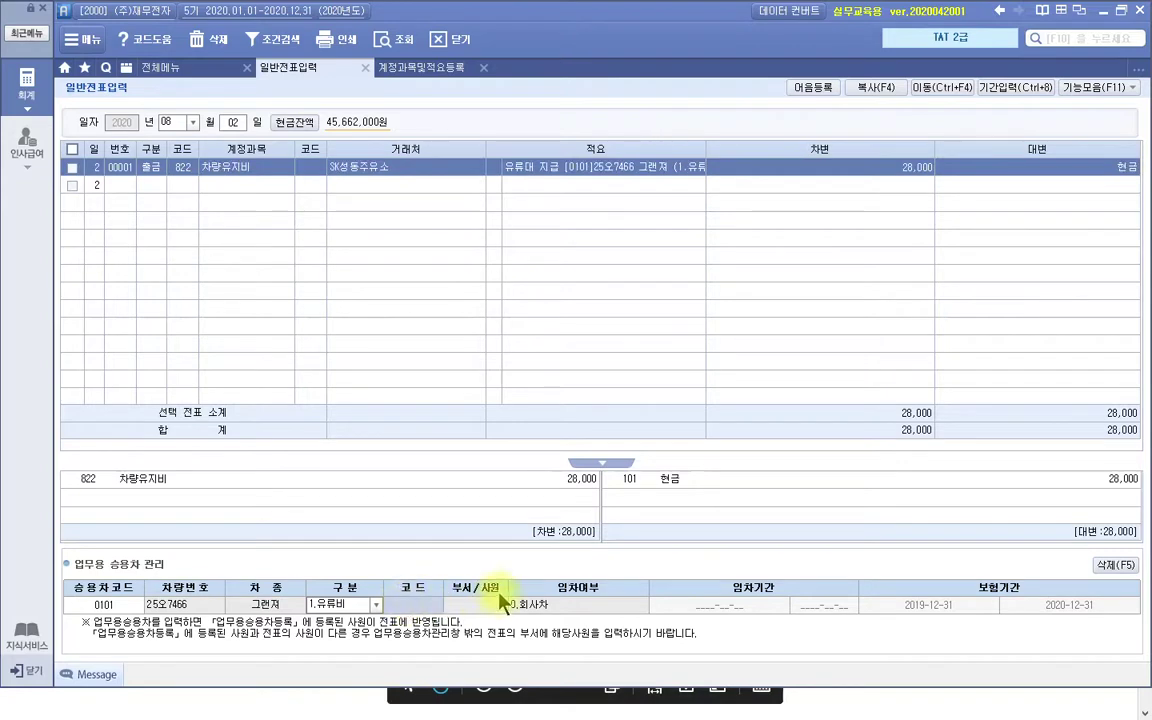
key(Escape)
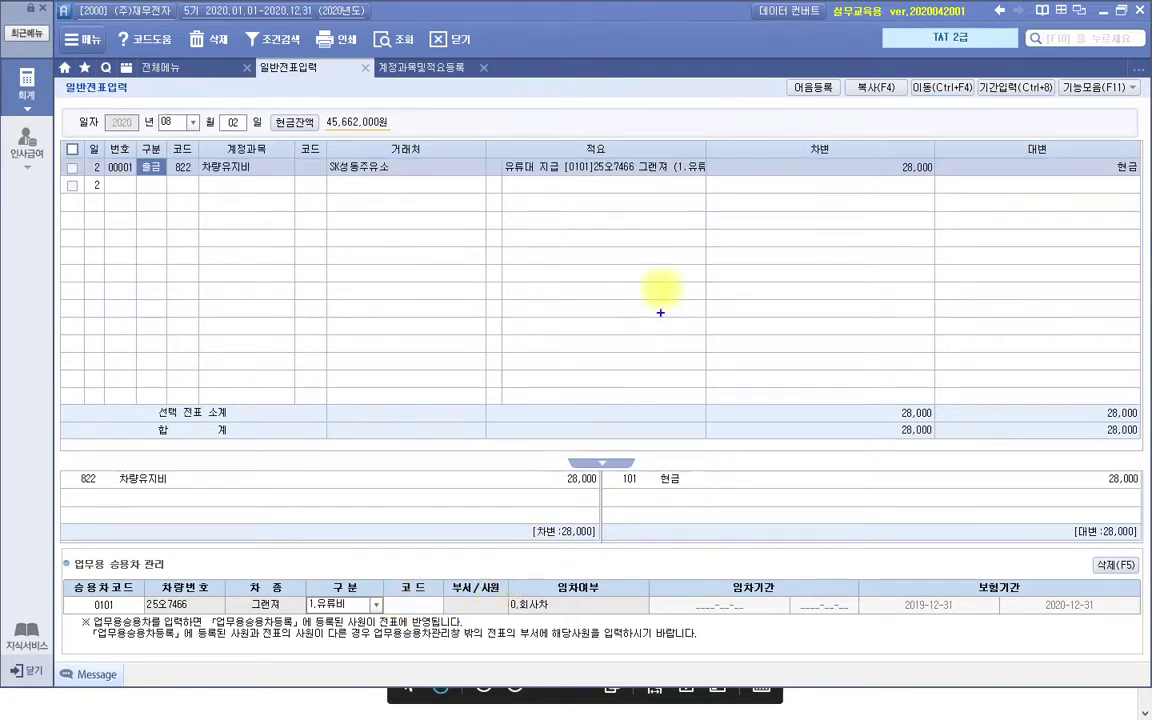
drag(481, 140, 721, 187)
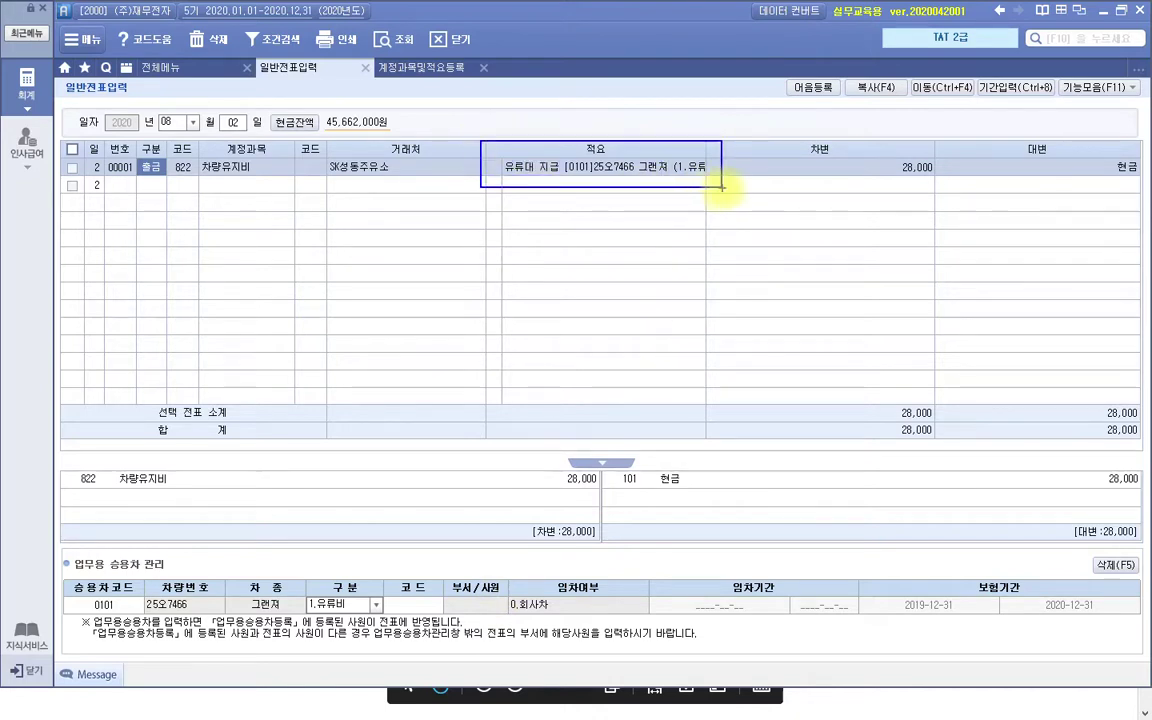
mouse_move(228, 214)
mouse_down()
mouse_move(154, 152)
mouse_move(243, 225)
mouse_up()
drag(328, 186, 404, 192)
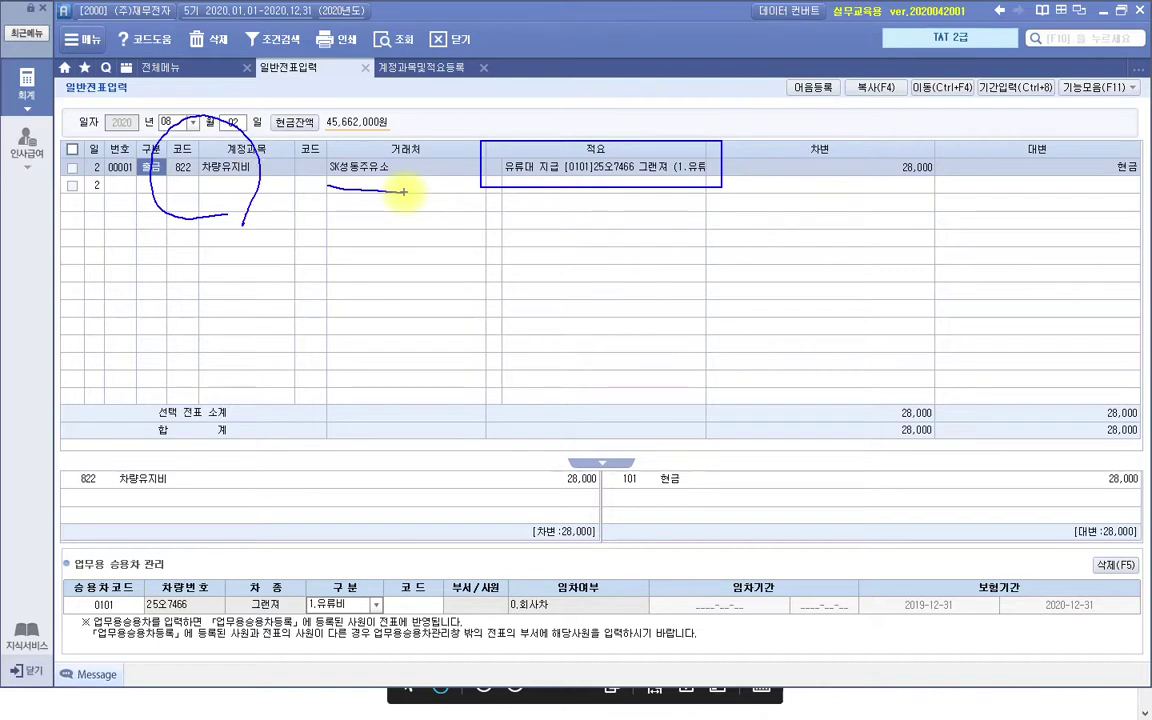
mouse_move(589, 230)
mouse_down()
mouse_move(601, 222)
mouse_move(508, 188)
mouse_move(503, 160)
mouse_up()
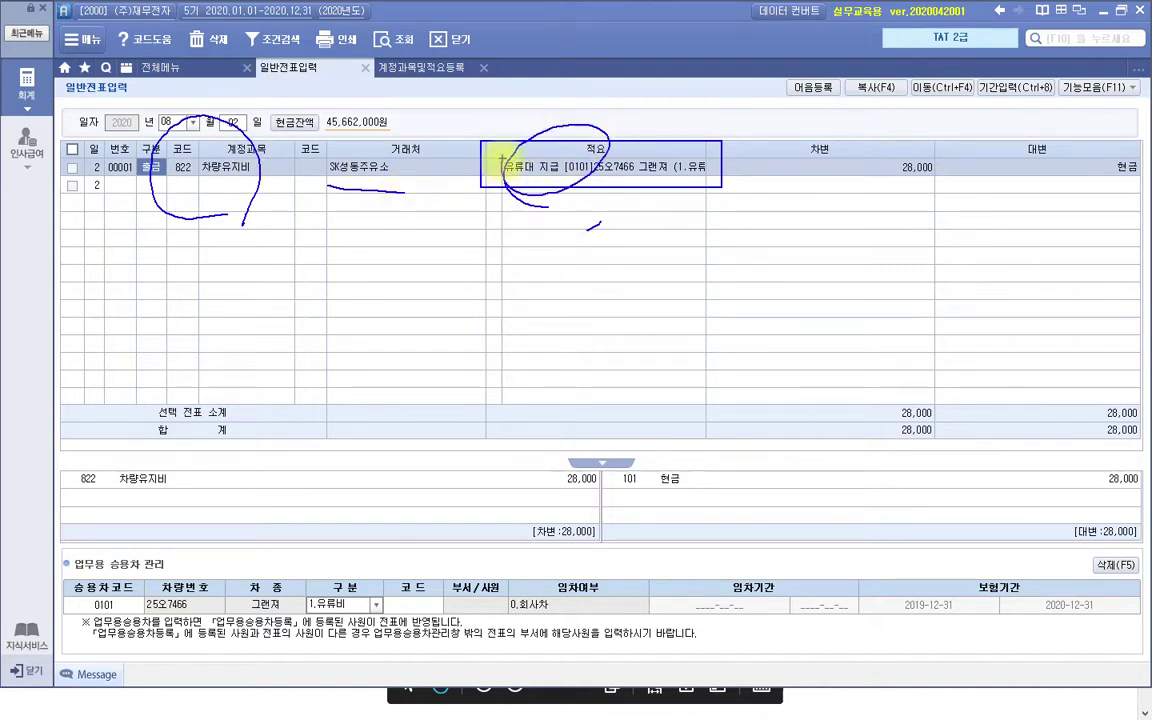
mouse_move(644, 181)
mouse_down()
mouse_move(617, 195)
mouse_move(645, 194)
mouse_up()
mouse_move(522, 315)
mouse_down()
mouse_move(606, 198)
mouse_move(615, 216)
mouse_up()
key(Escape)
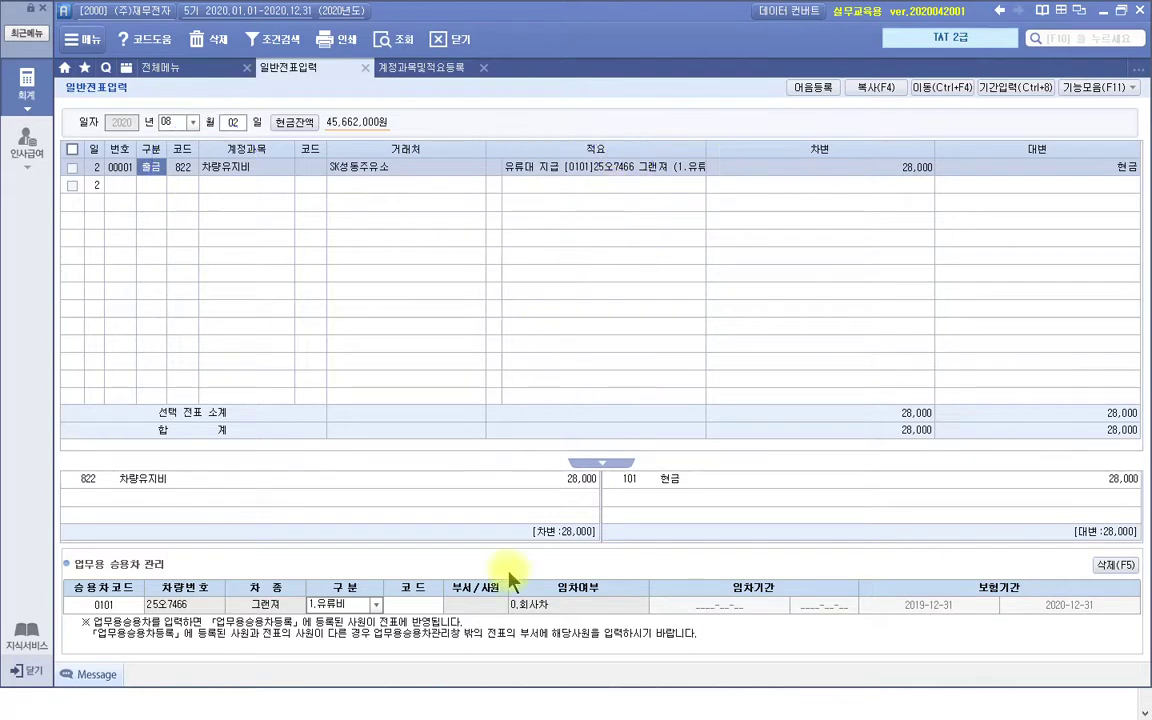
Switch back to the exercise PDF in Acrobat Reader showing the 출금전표 작성하기 task.
click(512, 697)
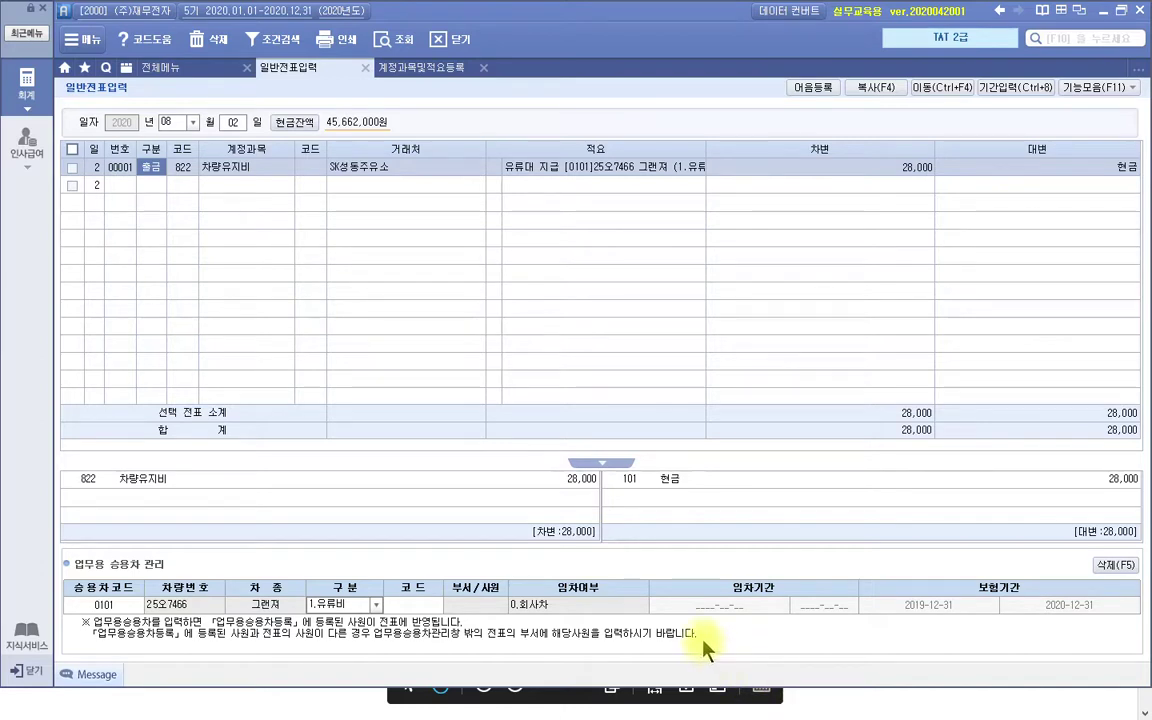
click(545, 703)
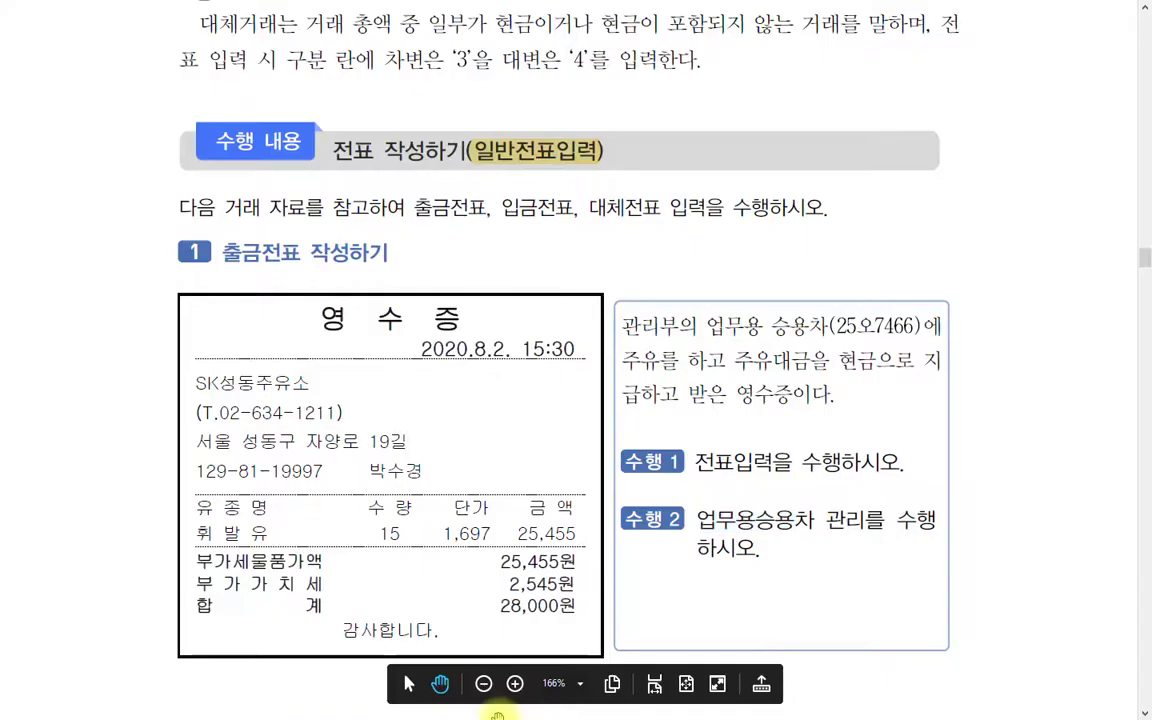
Read exercise task 2, 입금전표 작성하기, for the receipt's date, customer, amount and the cash collection of the receivable.
scroll(571, 456, down, 15)
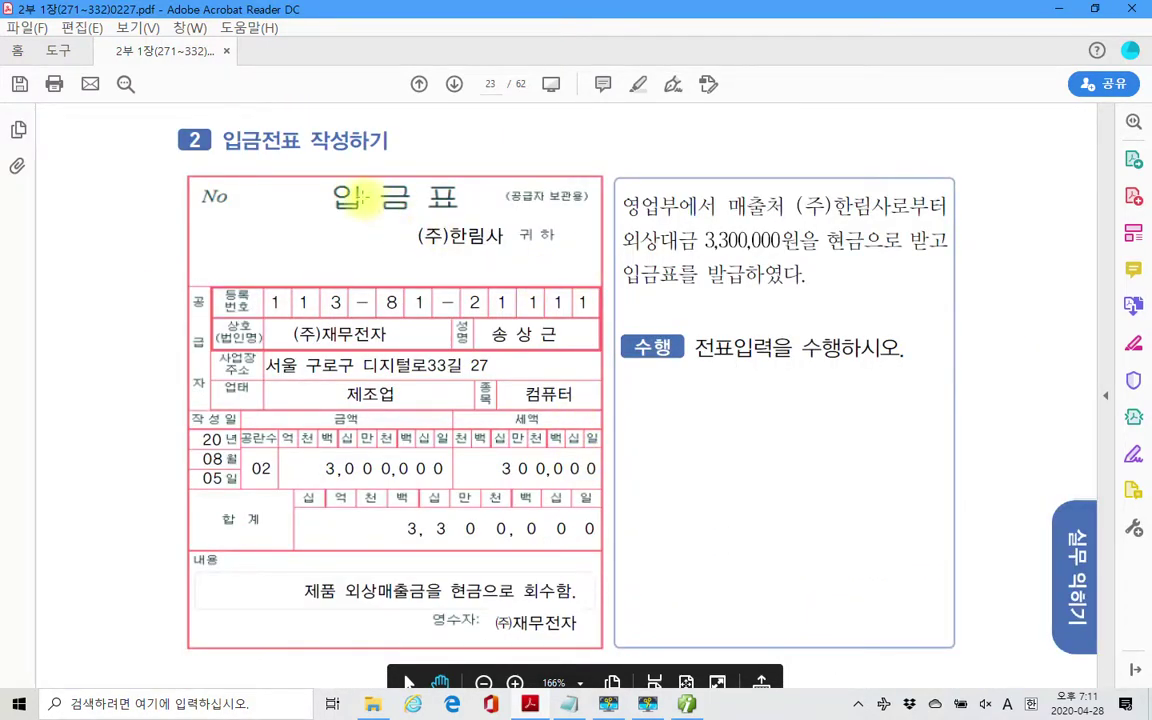
drag(316, 176, 481, 215)
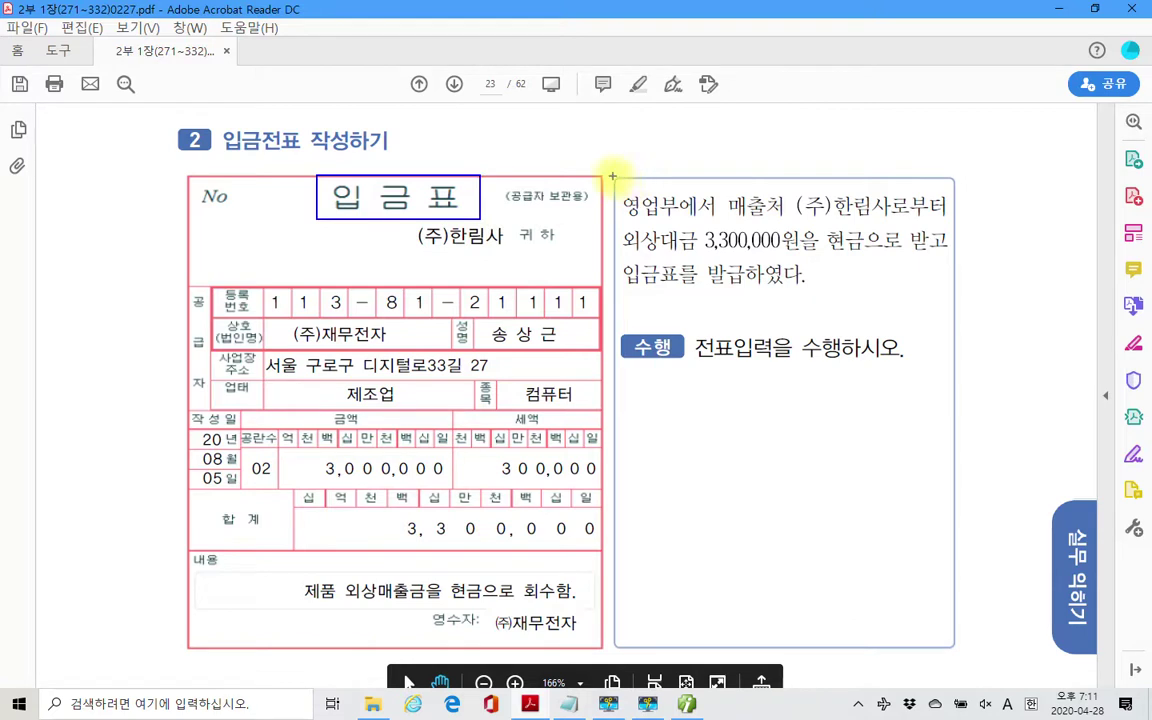
drag(612, 177, 950, 296)
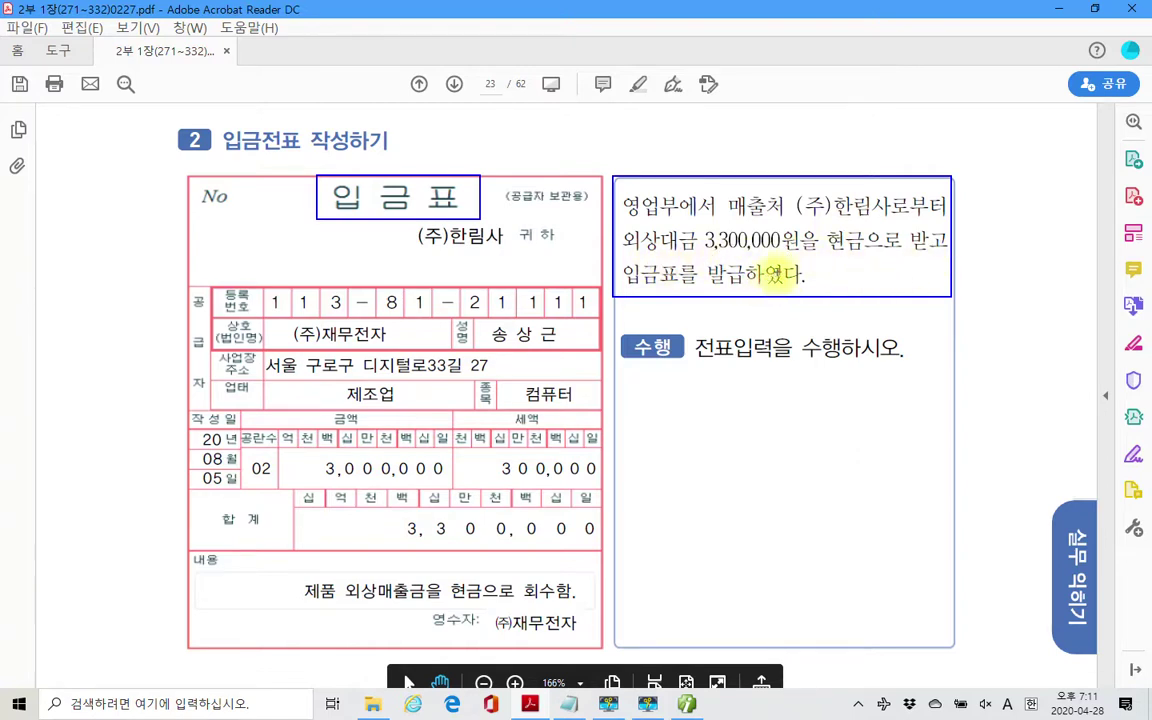
drag(698, 370, 888, 369)
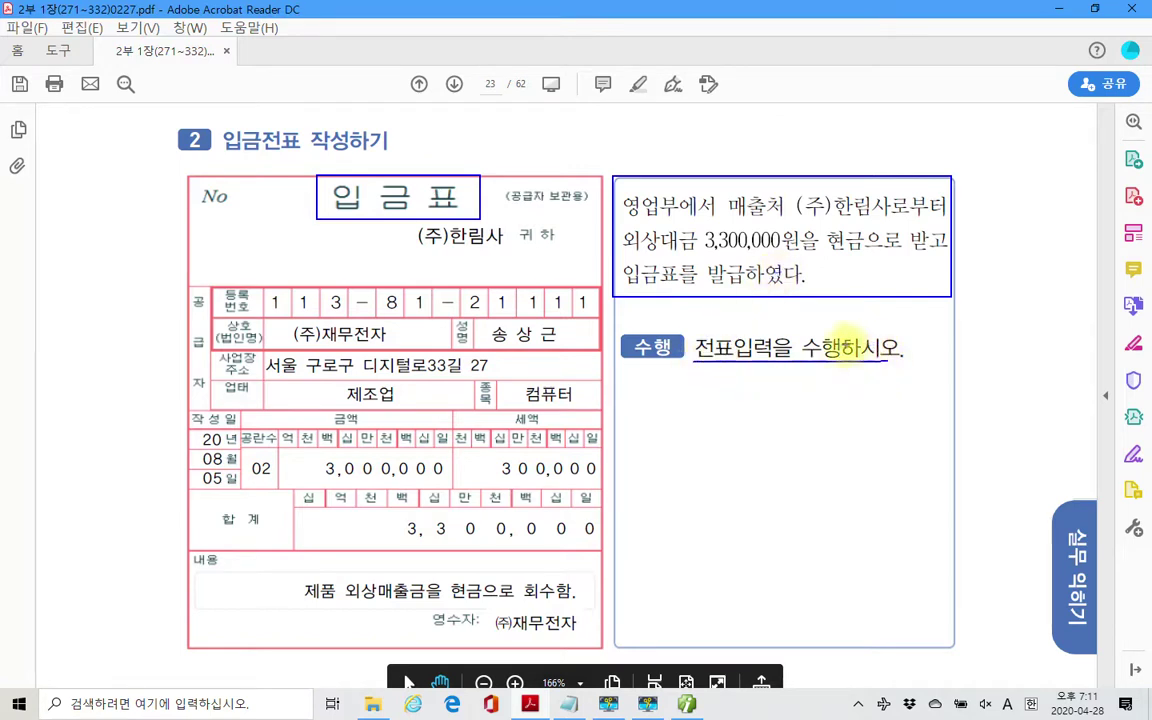
drag(808, 253, 949, 250)
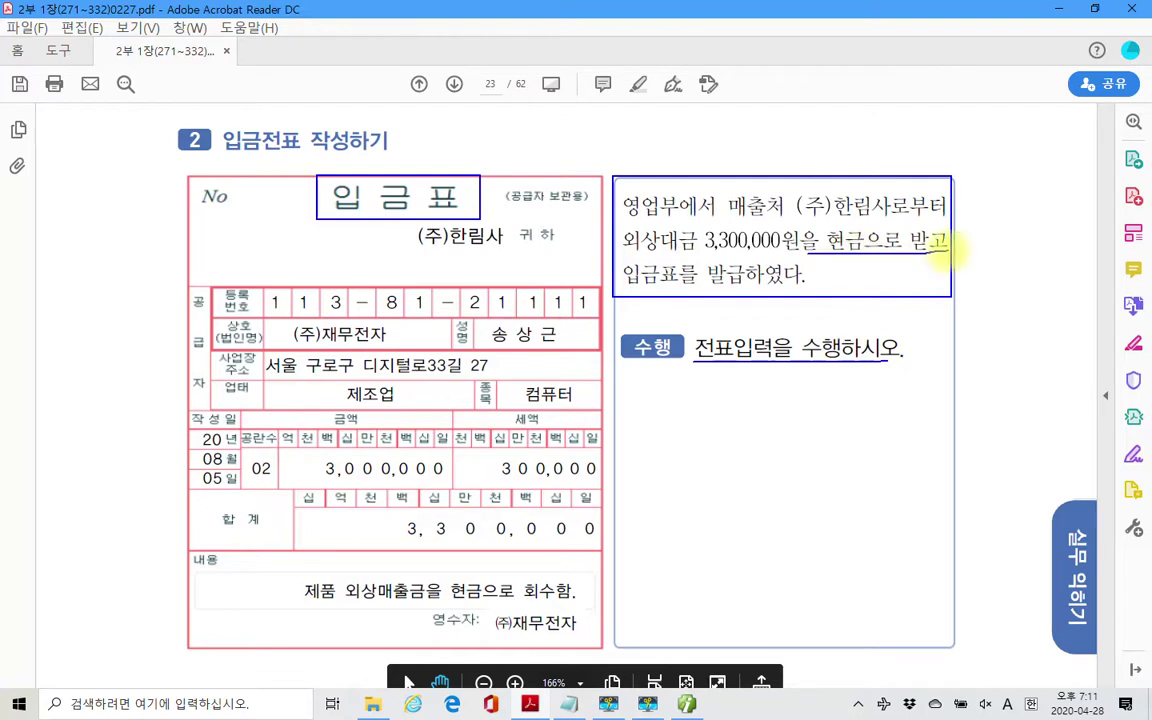
mouse_move(863, 249)
mouse_down()
mouse_move(818, 249)
mouse_move(857, 226)
mouse_move(866, 246)
mouse_up()
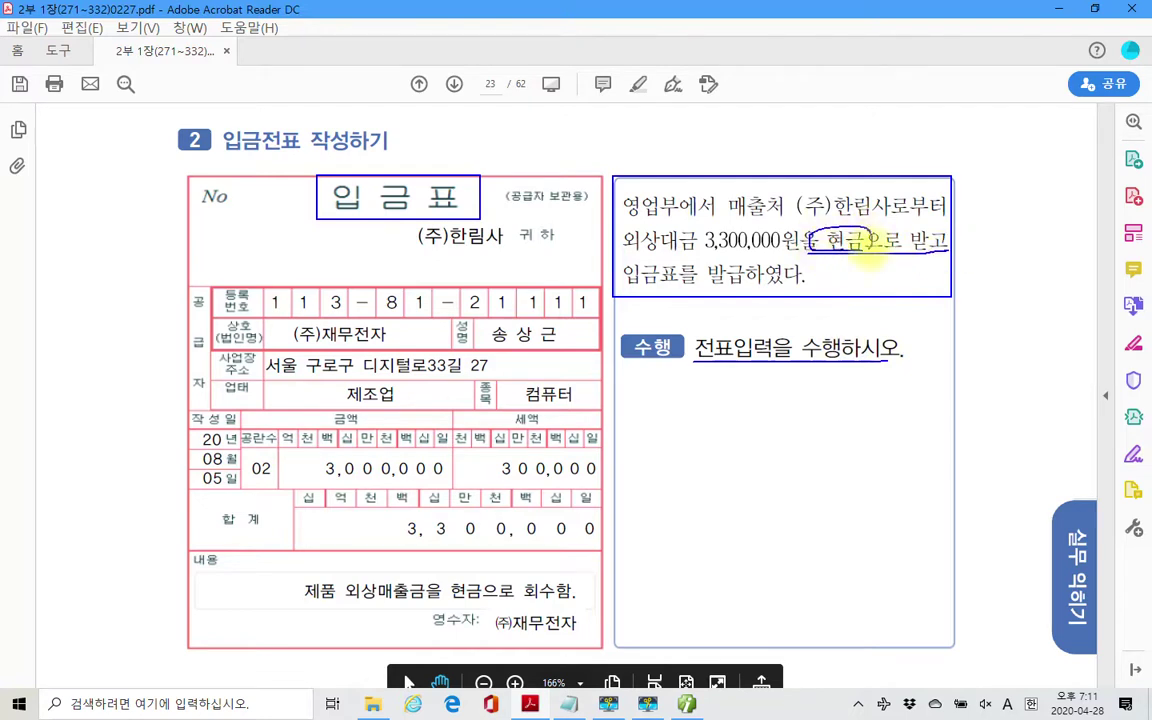
drag(229, 157, 293, 157)
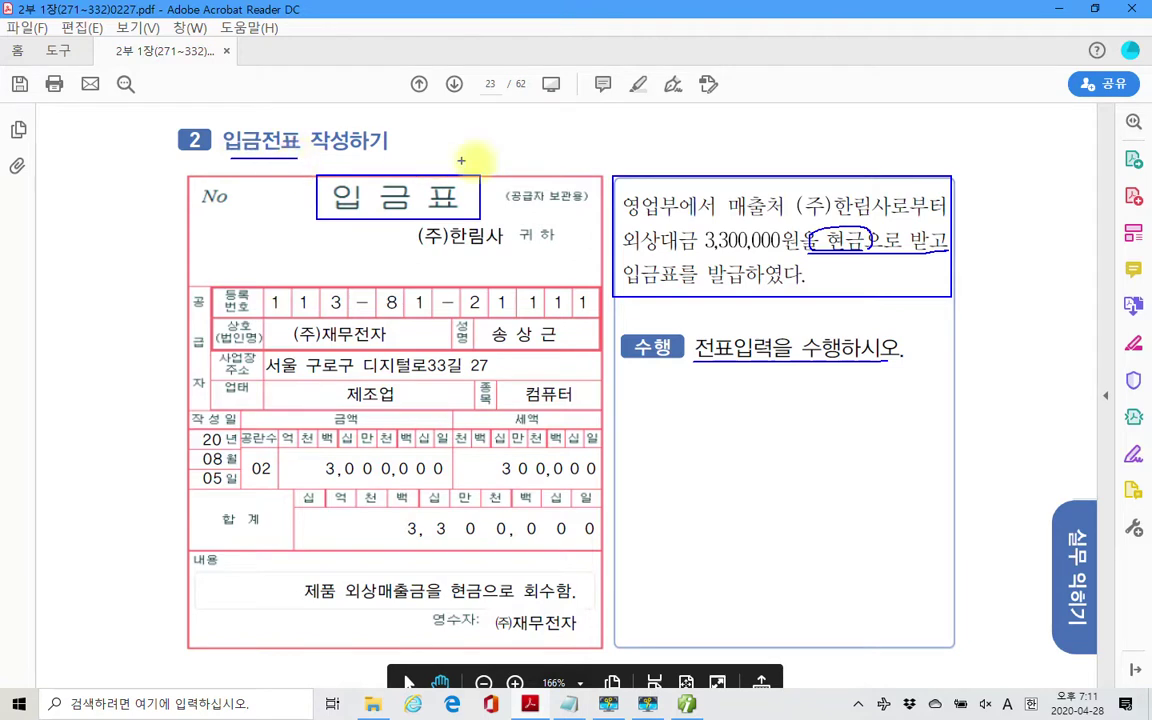
drag(621, 249, 697, 249)
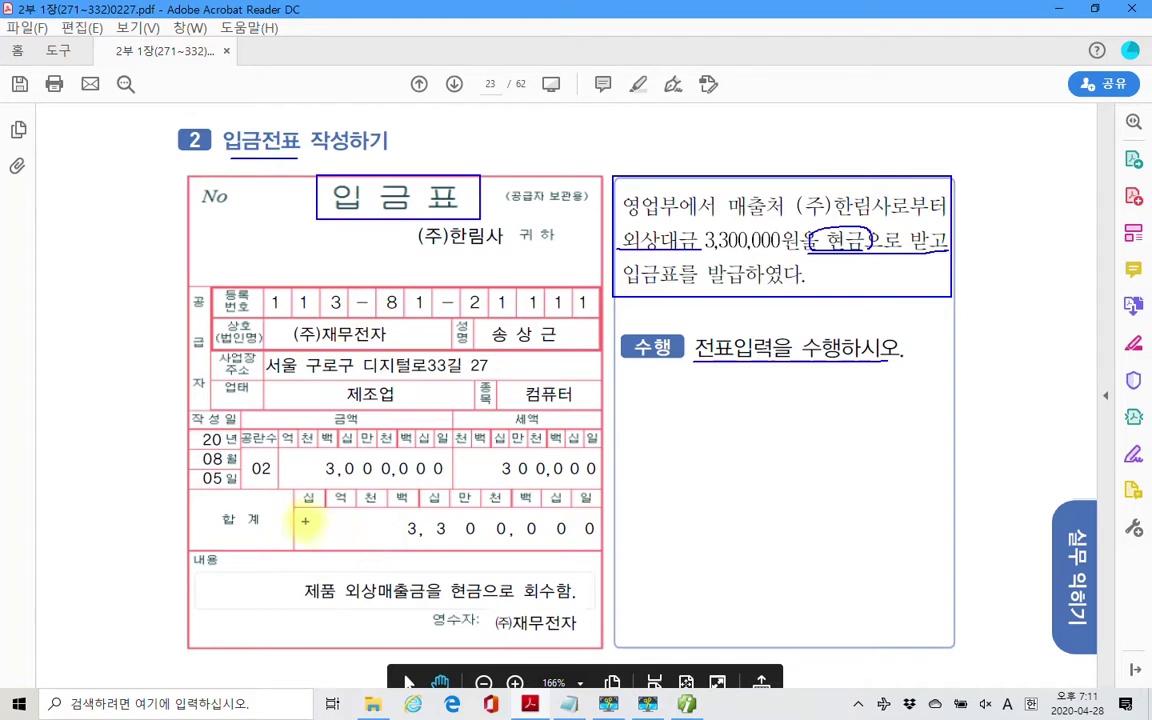
mouse_move(190, 441)
mouse_down()
mouse_move(309, 490)
mouse_move(308, 503)
mouse_move(242, 498)
mouse_up()
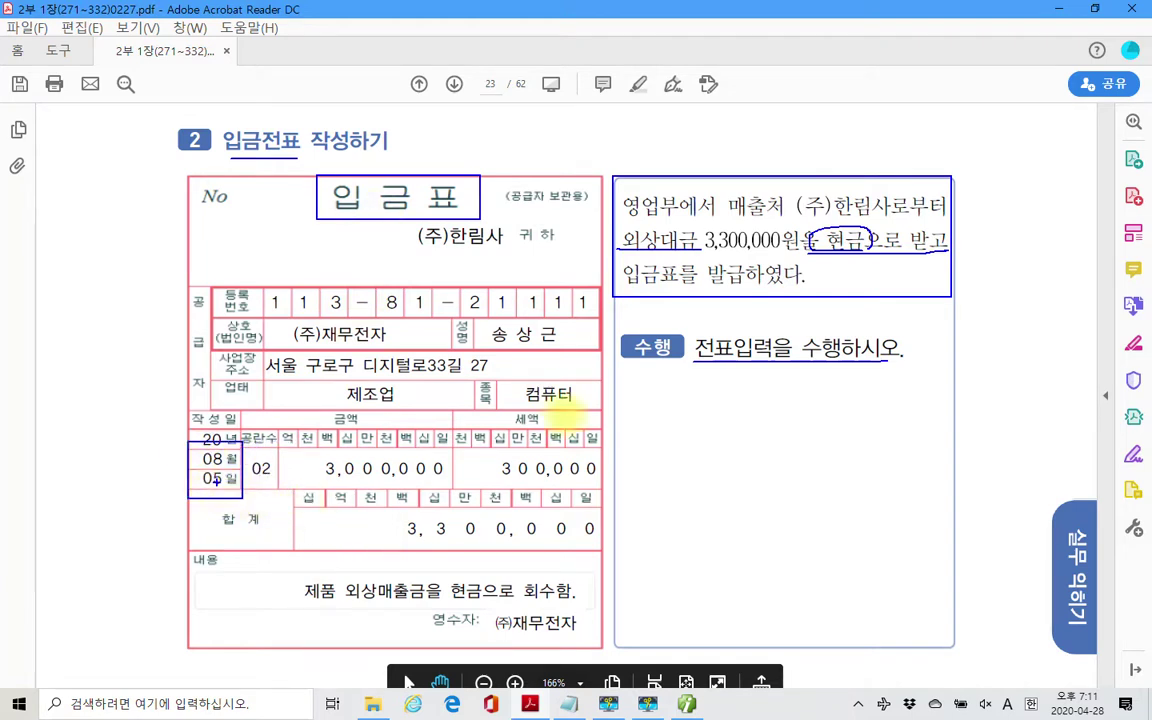
key(Escape)
Switch to Smart A's 일반전표입력, set the voucher date to August 5, and start a line with 구분 2 (입금).
click(686, 705)
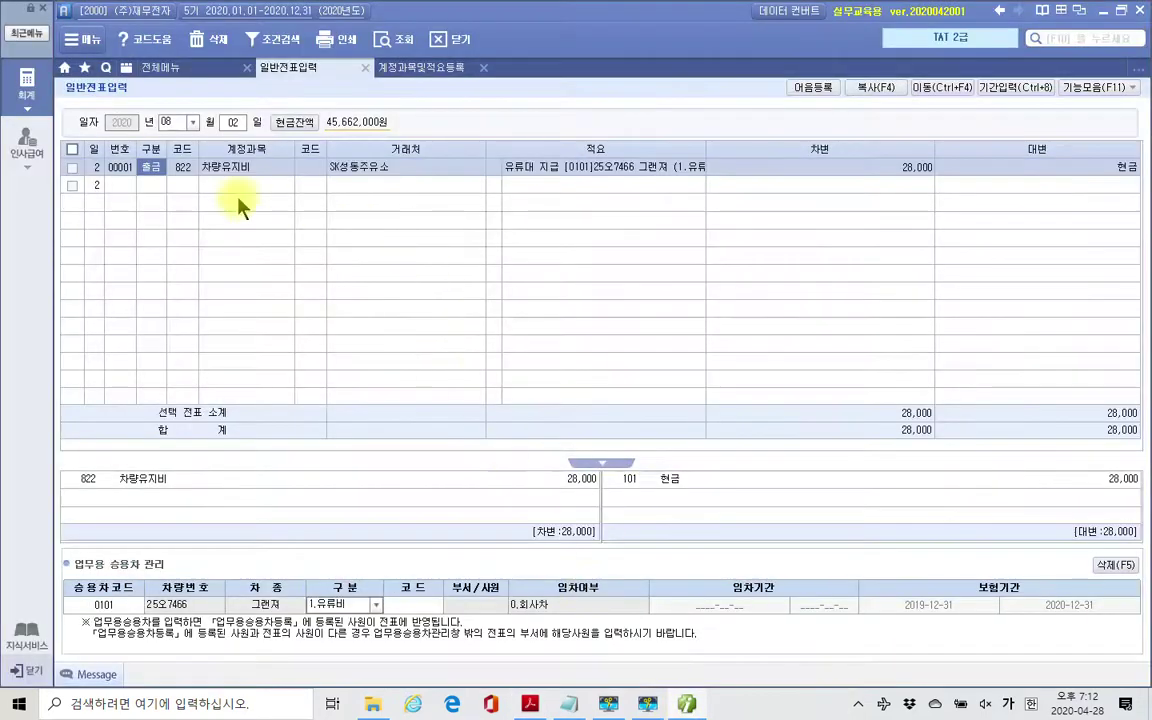
click(227, 122)
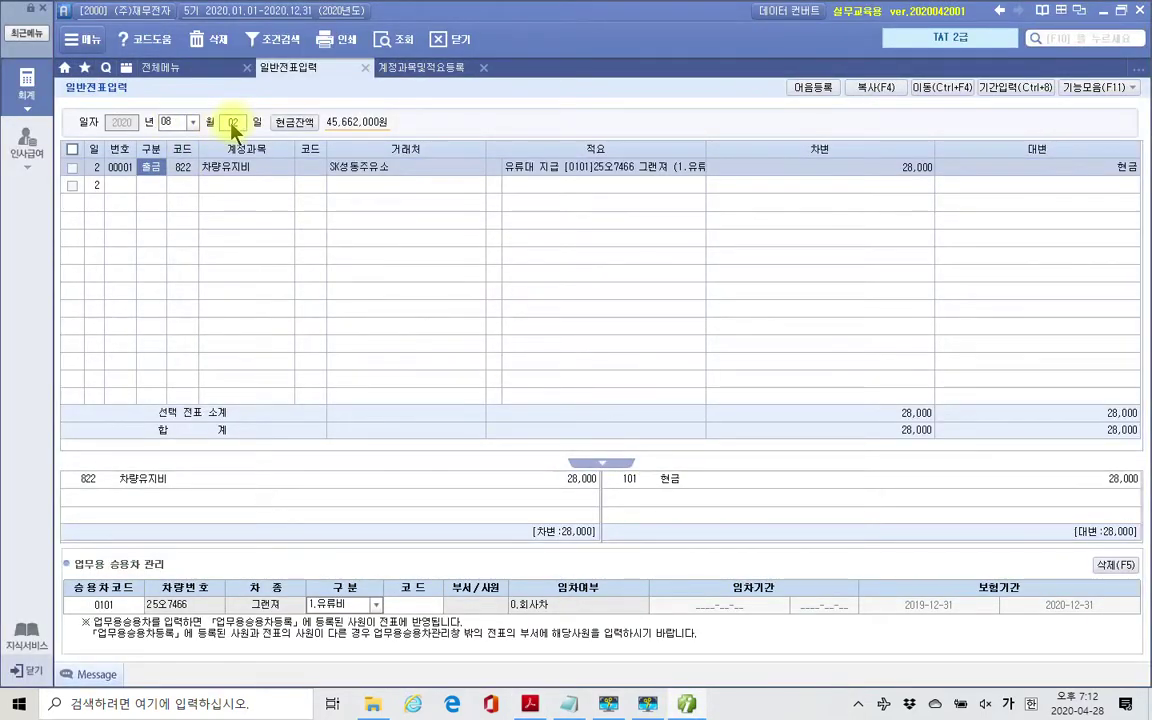
click(234, 124)
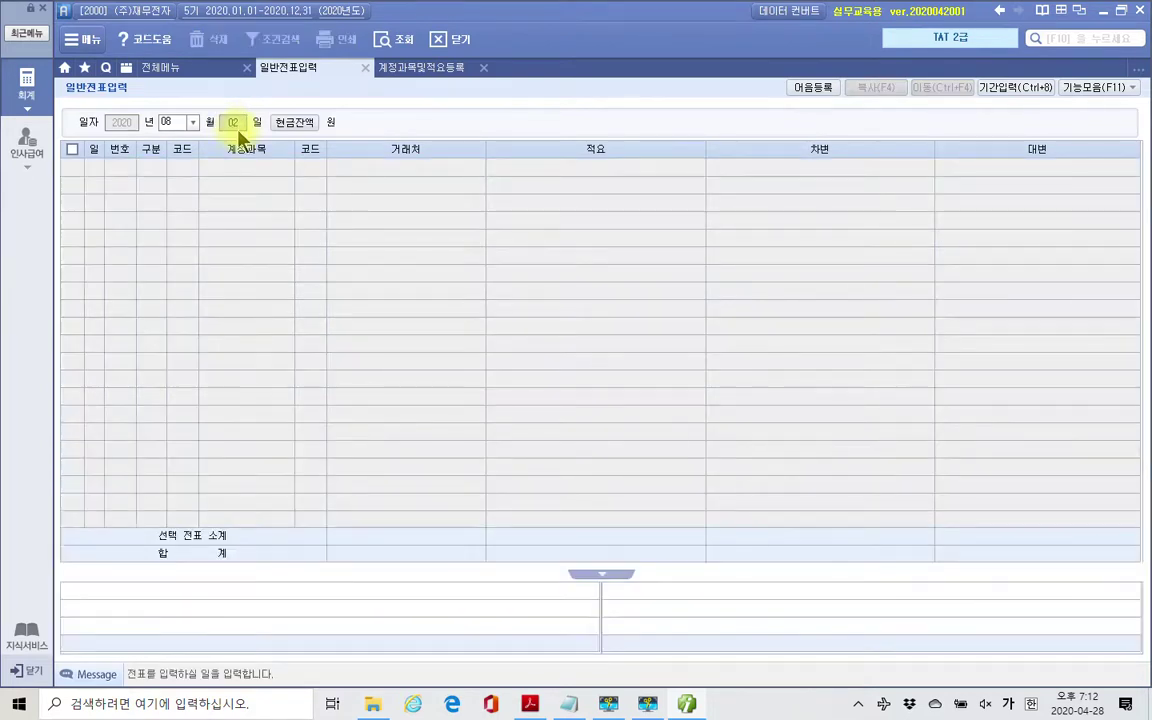
text(5)
key(Return)
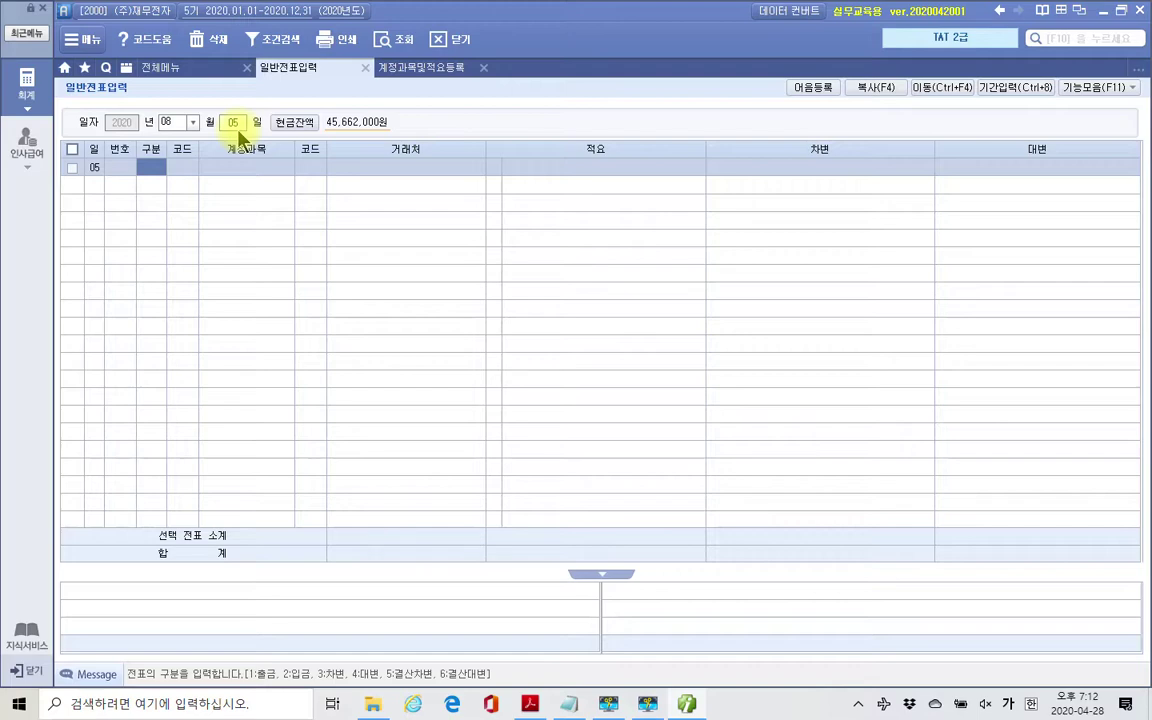
text(2)
key(Return)
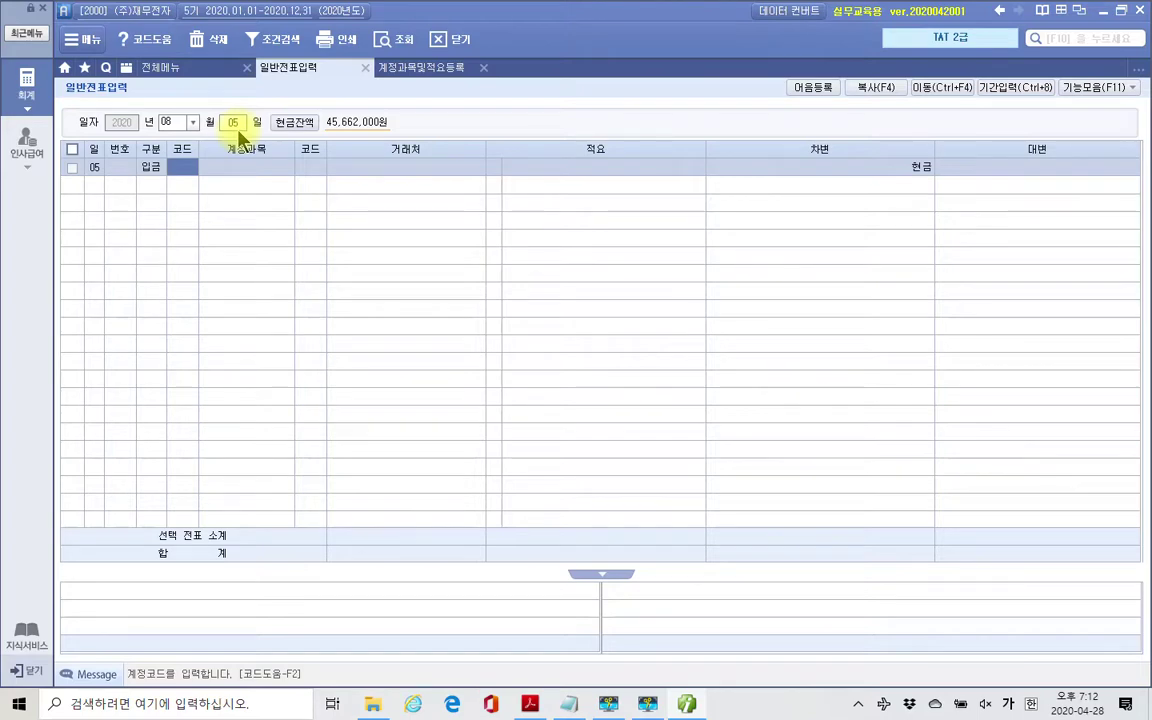
mouse_move(837, 158)
mouse_down()
mouse_move(826, 116)
mouse_move(812, 160)
mouse_up()
drag(926, 194, 899, 210)
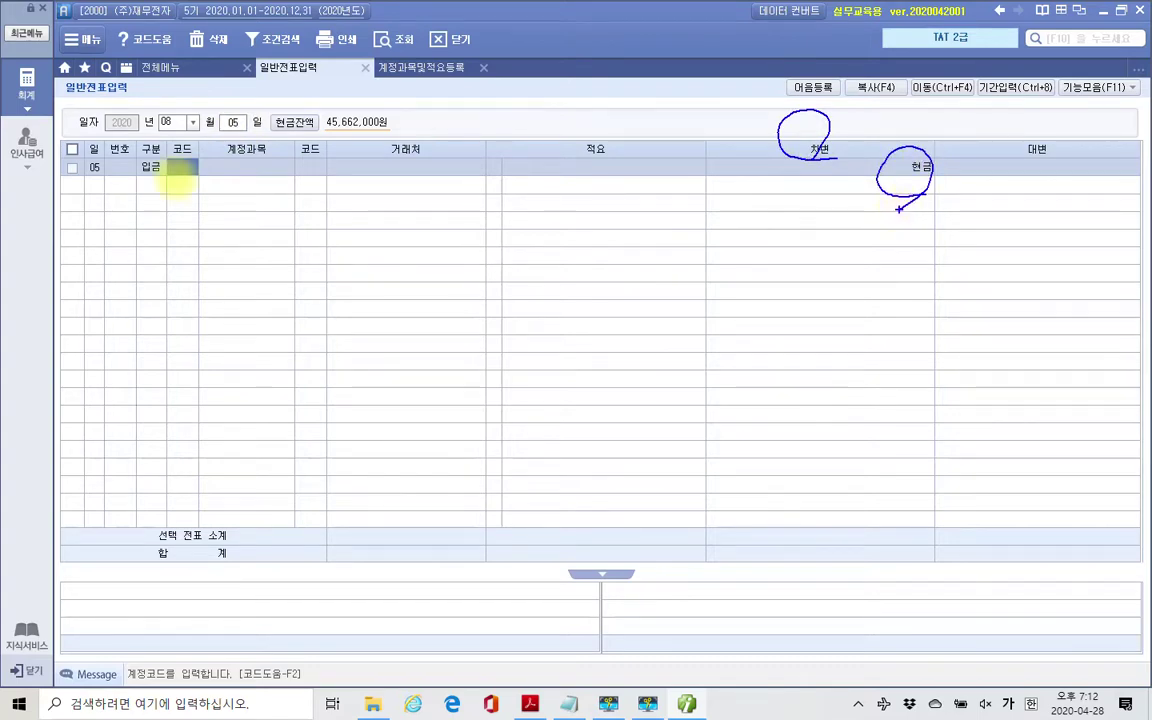
mouse_move(178, 168)
mouse_down()
mouse_move(185, 150)
mouse_move(198, 155)
mouse_up()
mouse_move(1065, 202)
mouse_down()
mouse_move(1036, 128)
mouse_move(1060, 202)
mouse_up()
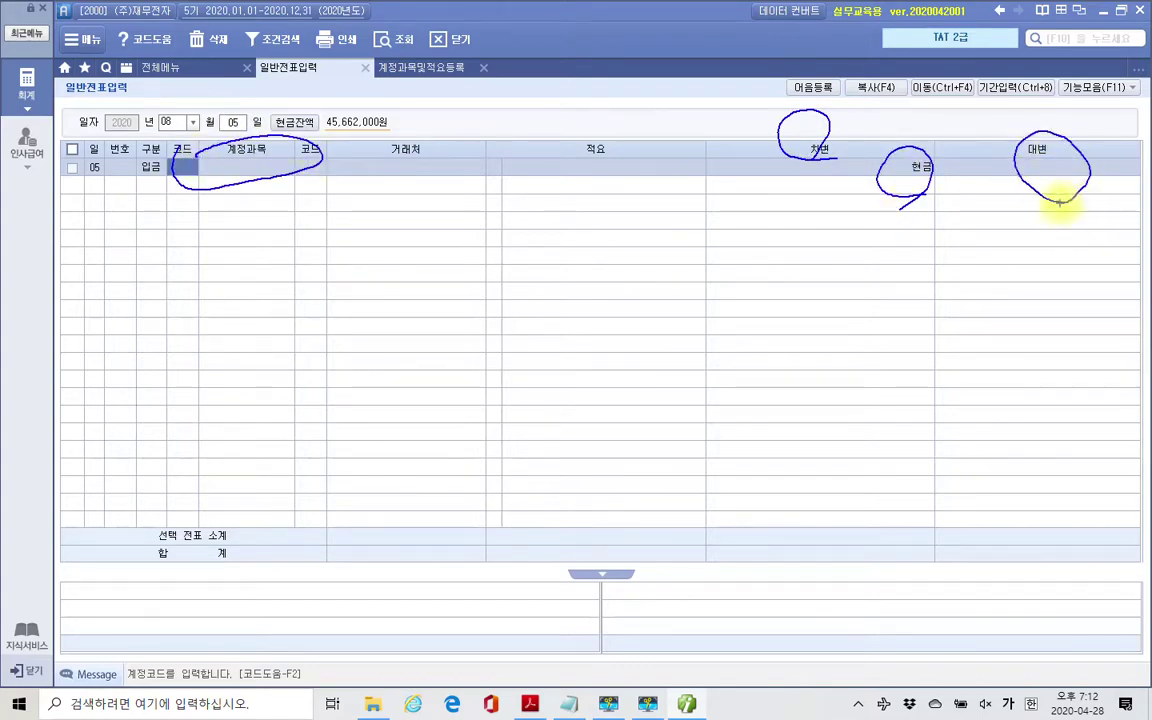
key(Escape)
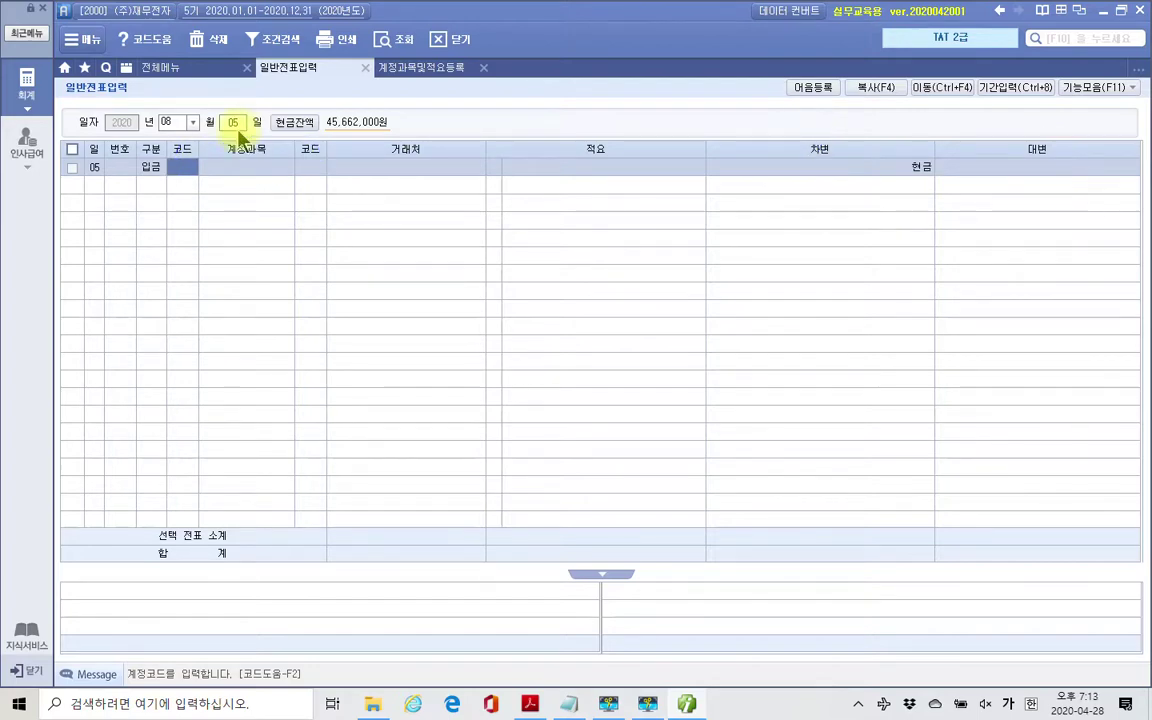
Assign account 108 외상매출금 and customer (주)한림사 to the August 5 입금 line.
text(외상)
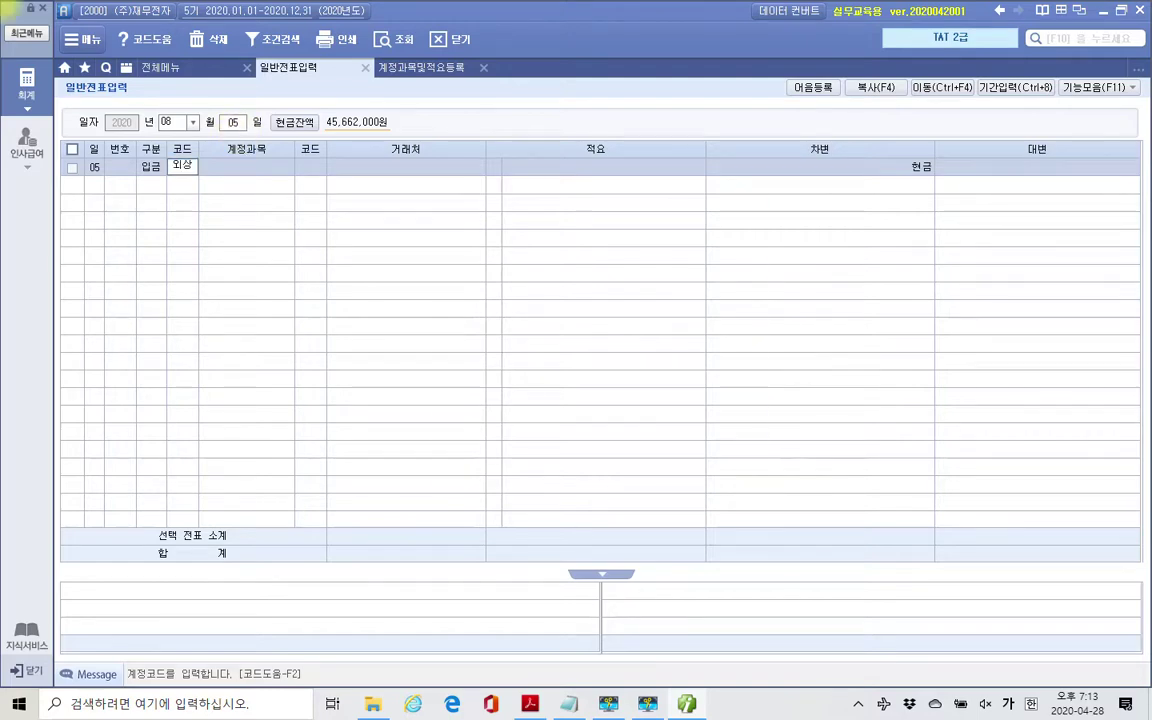
key(Return)
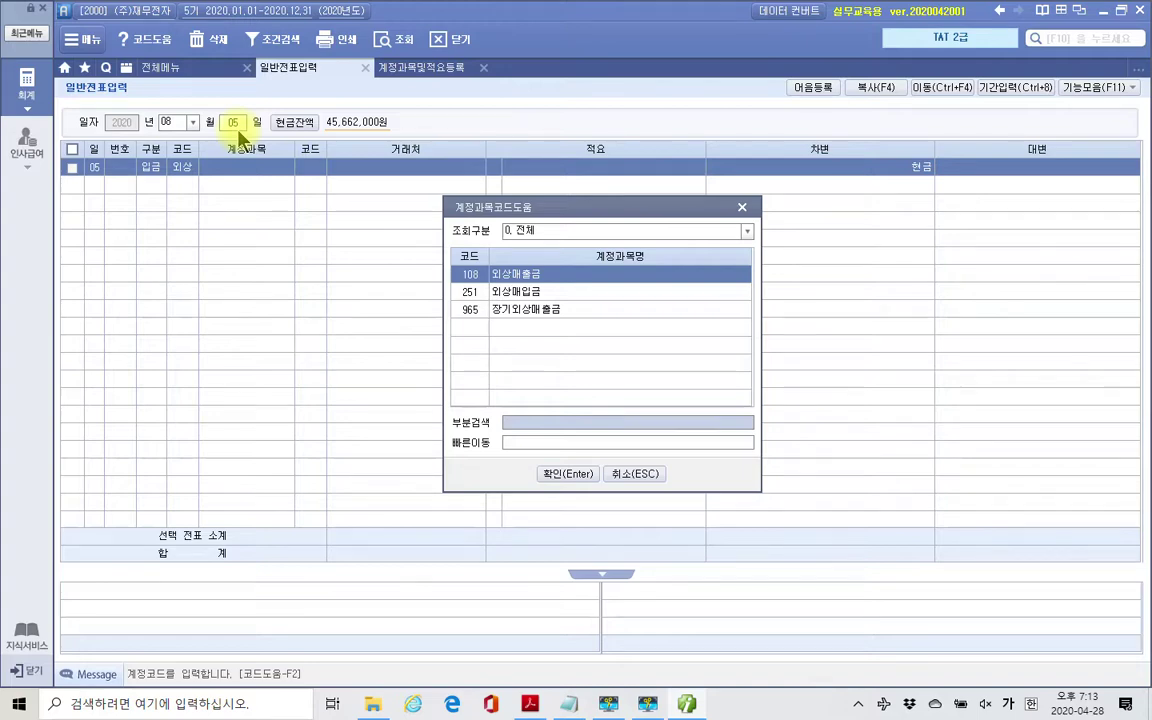
key(Return)
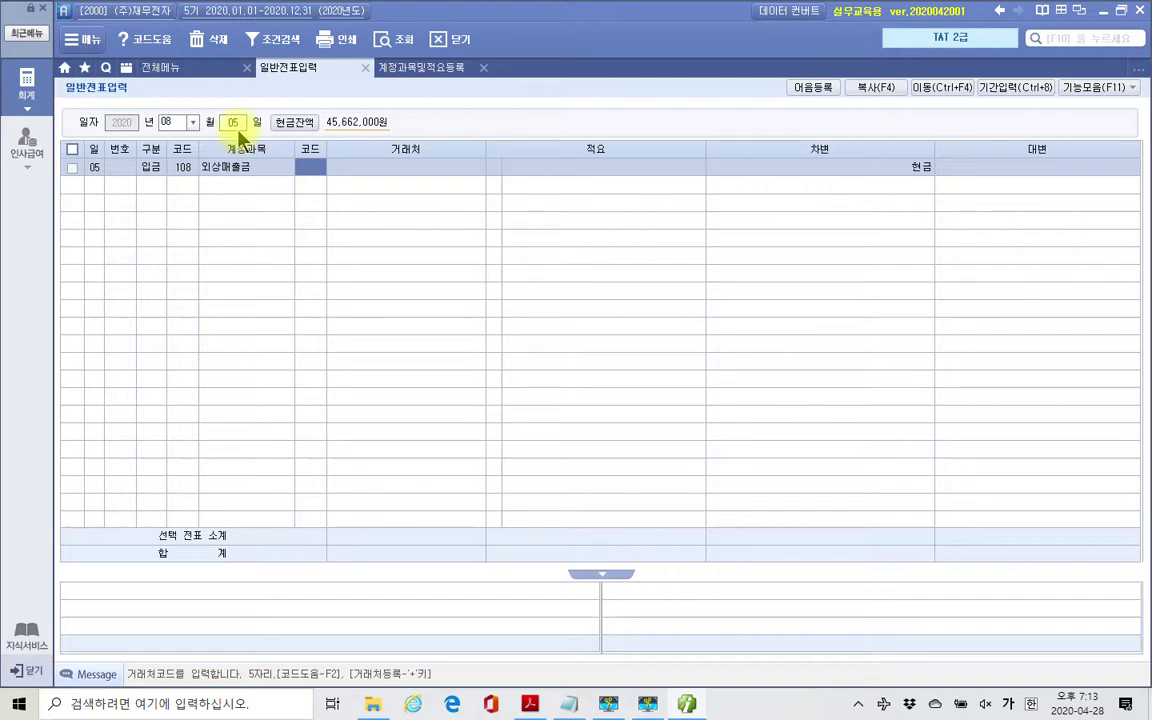
text(한린)
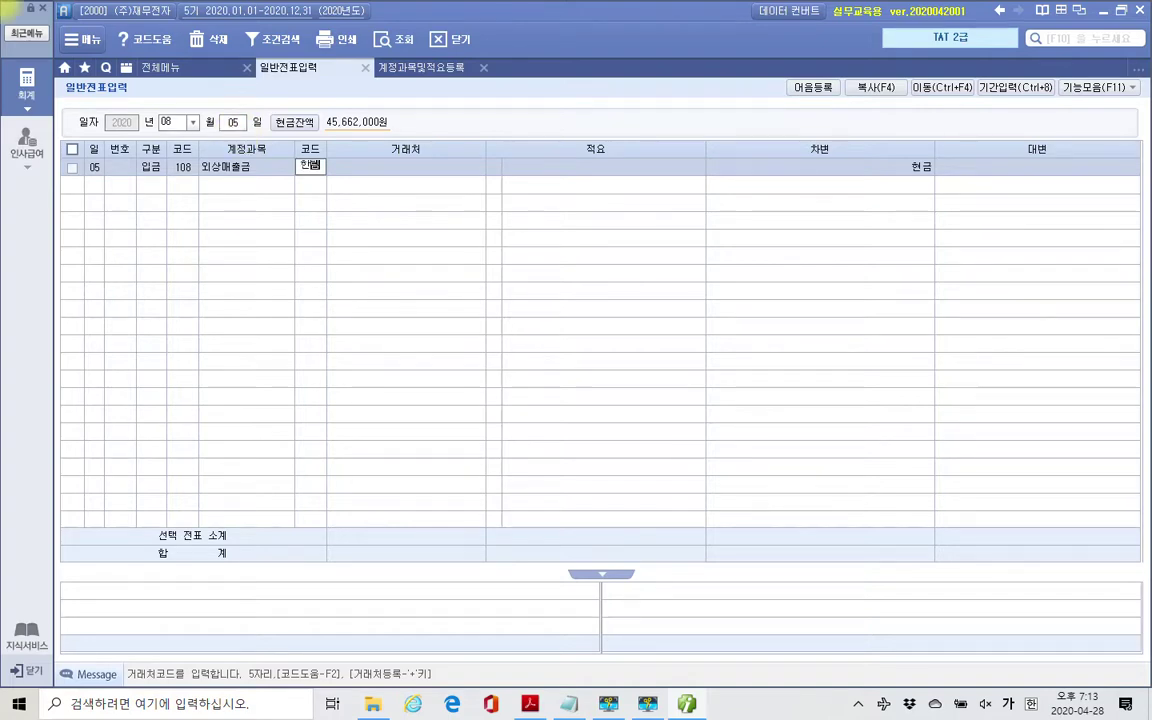
key(Return)
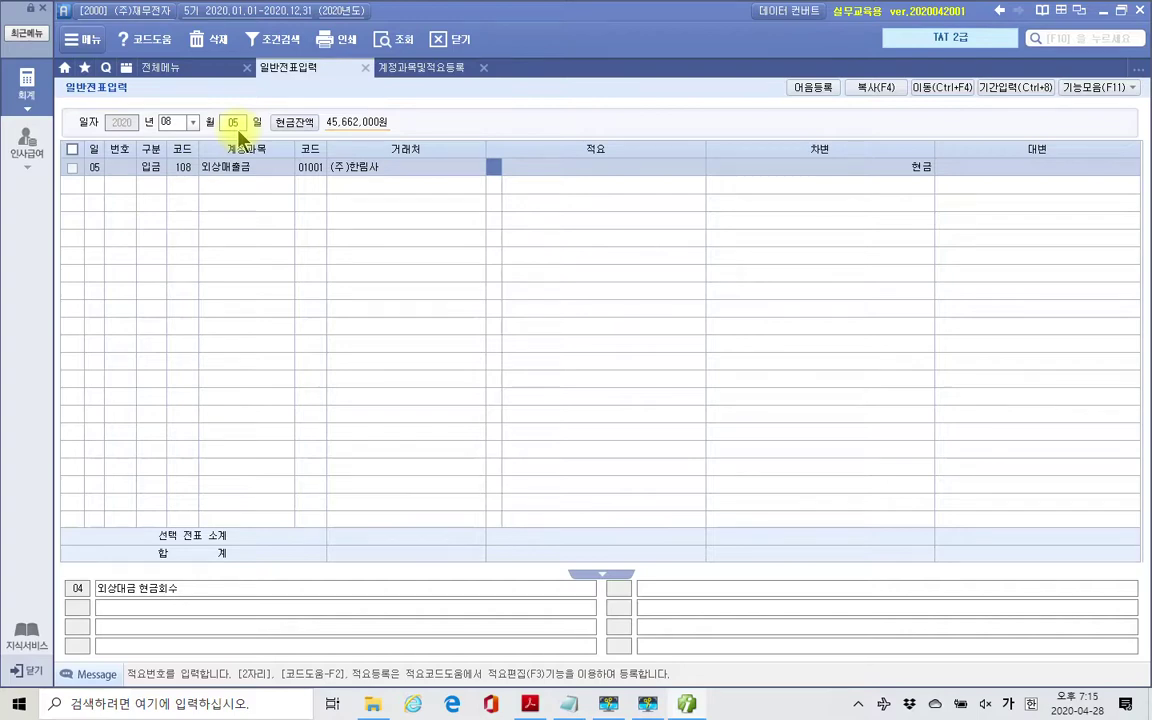
Apply description 04 외상대금 현금회수 to the 외상매출금 line and enter a credit amount of 3,300,000.
text(4)
key(Return)
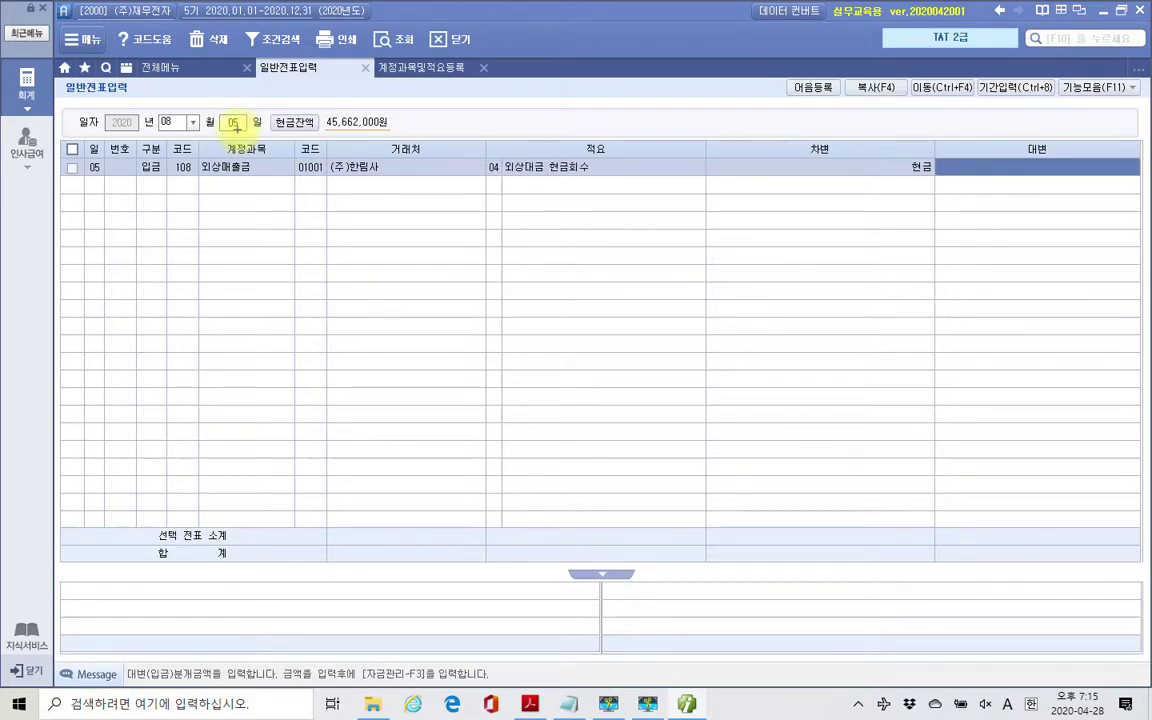
mouse_move(1035, 128)
mouse_down()
mouse_move(951, 195)
mouse_move(1124, 162)
mouse_move(1010, 125)
mouse_up()
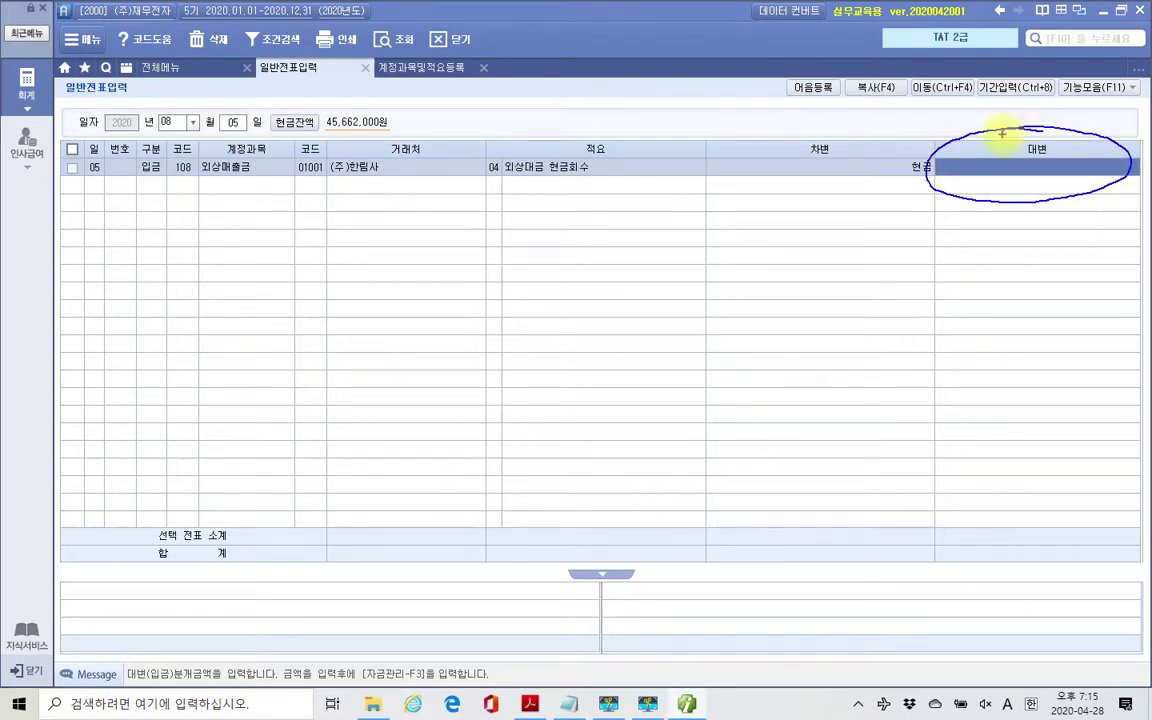
key(Escape)
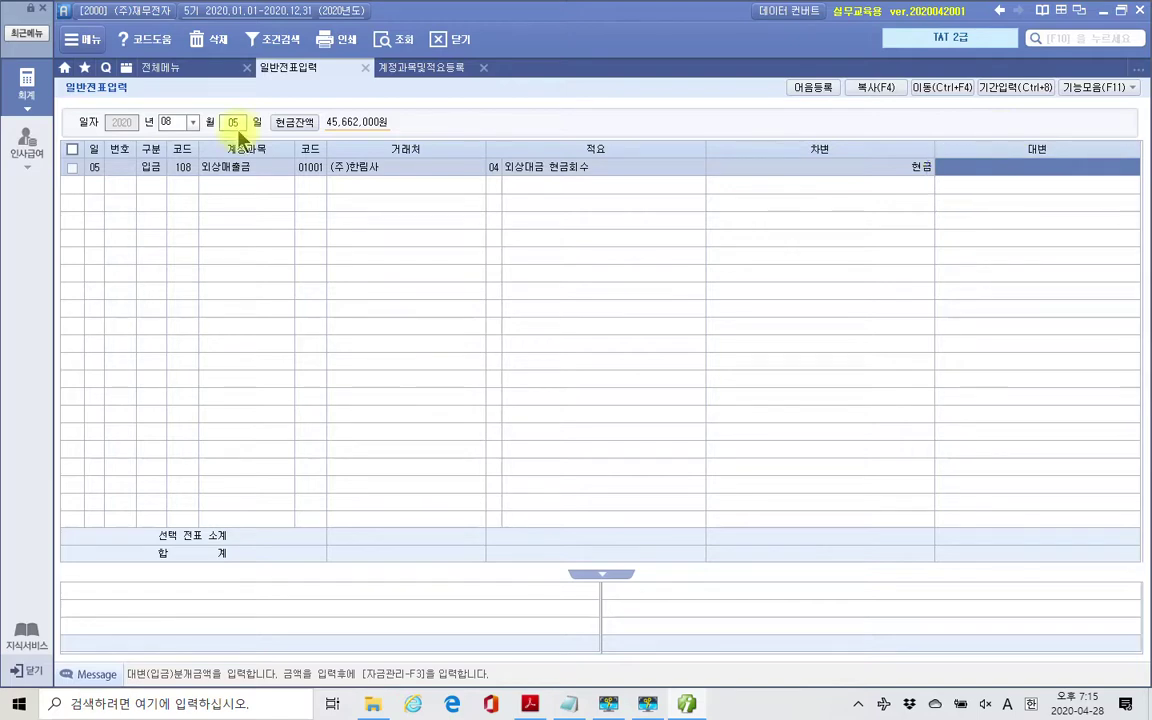
text(3,300)
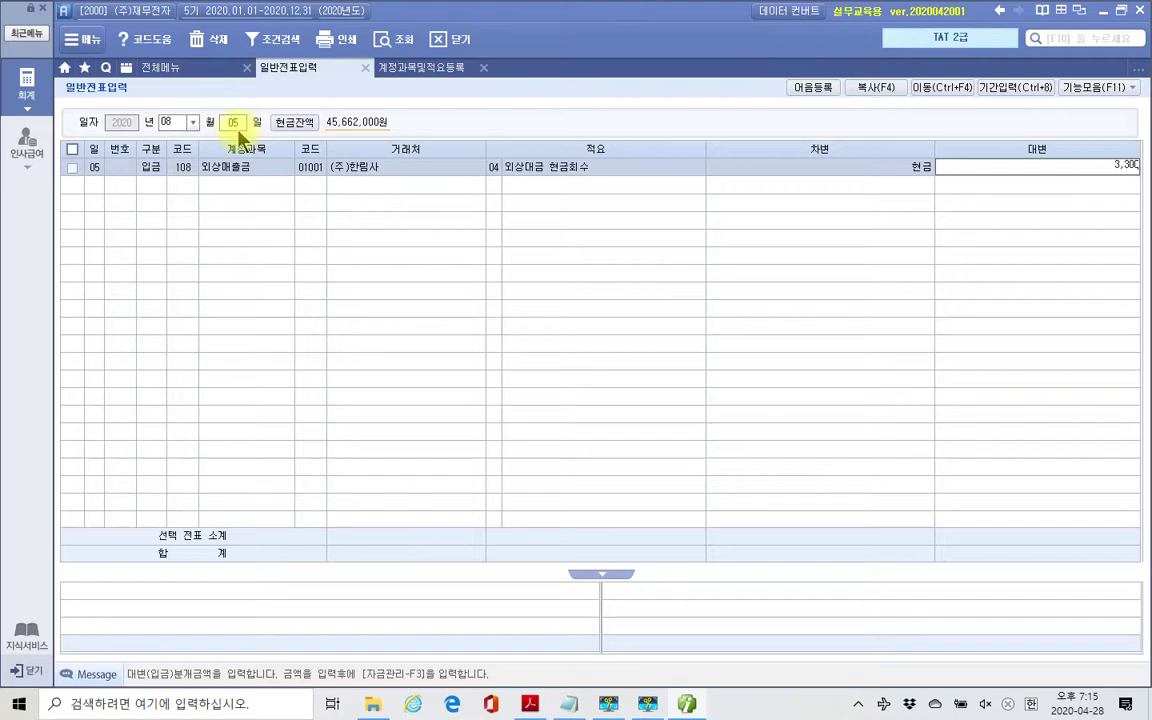
text(,000)
key(Return)
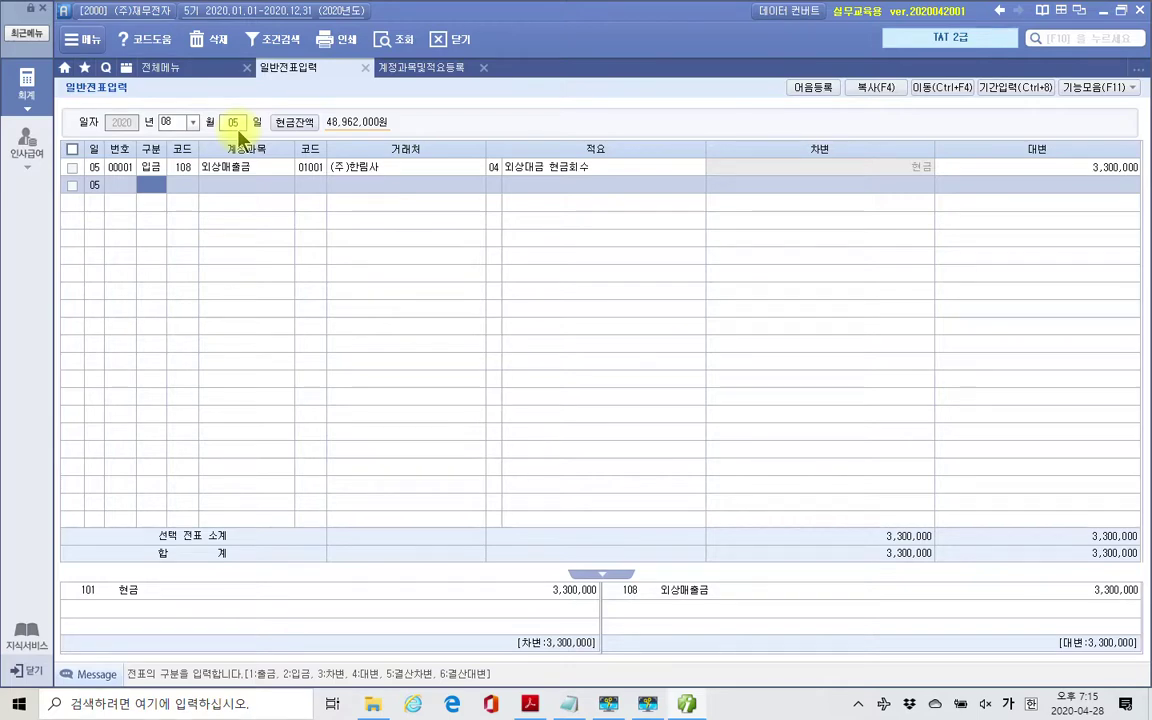
Review the August 5 voucher's journal entry, comparing its debit and credit accounts and amounts.
key(ctrl+2)
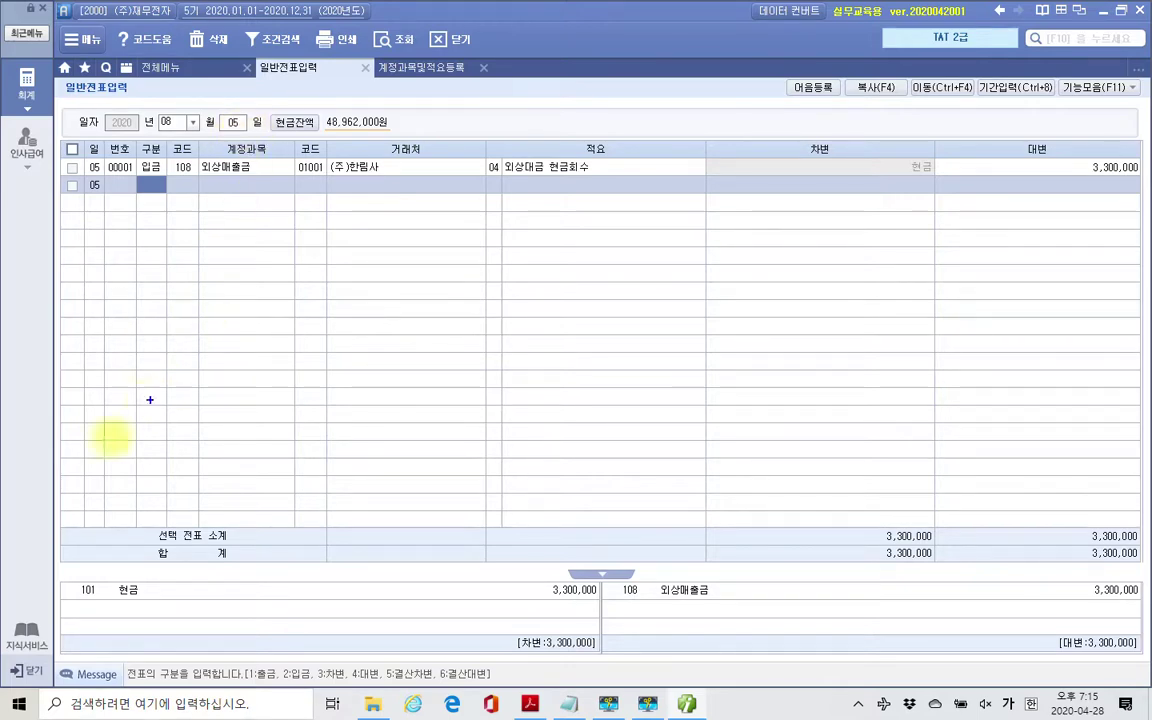
mouse_move(49, 538)
mouse_down()
mouse_move(972, 683)
mouse_move(1145, 672)
mouse_up()
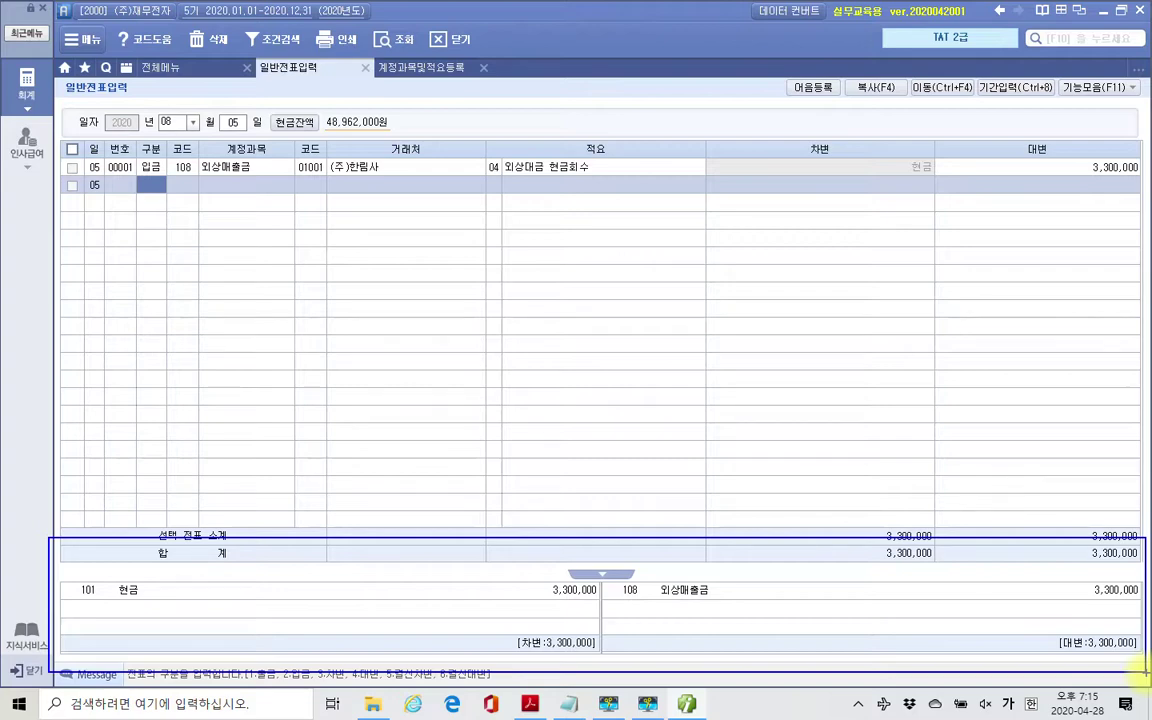
mouse_move(157, 621)
mouse_down()
mouse_move(98, 559)
mouse_move(161, 642)
mouse_up()
mouse_move(714, 628)
mouse_down()
mouse_move(642, 590)
mouse_move(727, 620)
mouse_move(740, 613)
mouse_up()
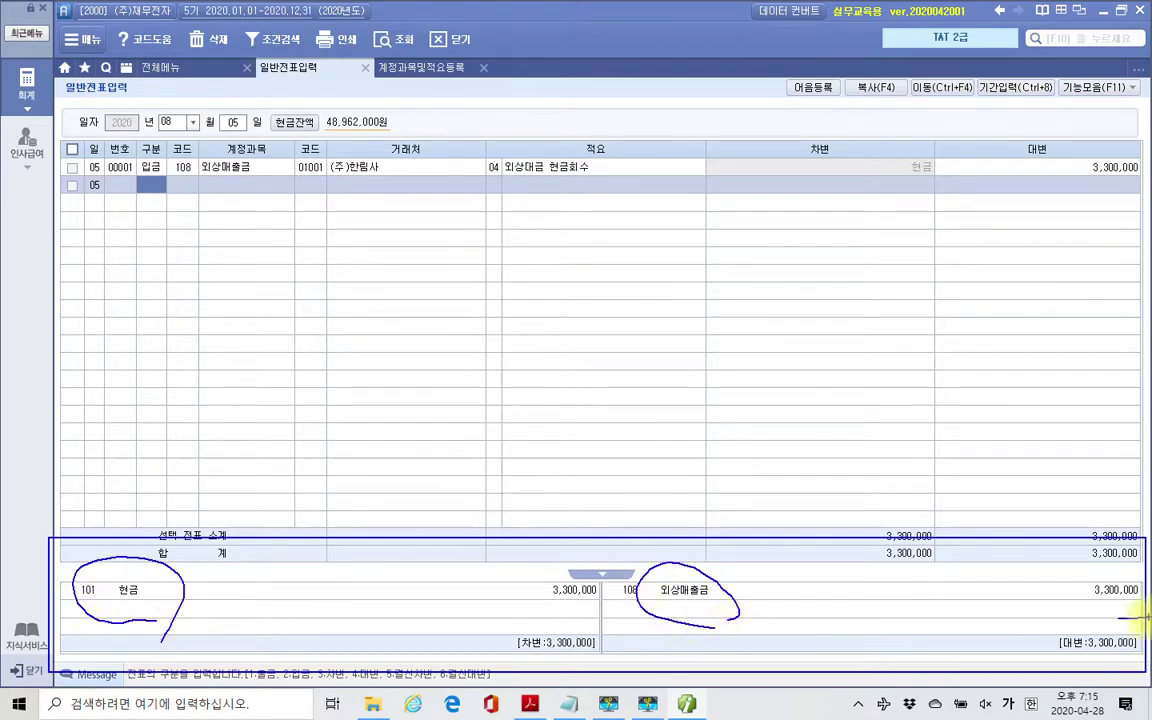
drag(1148, 616, 1072, 604)
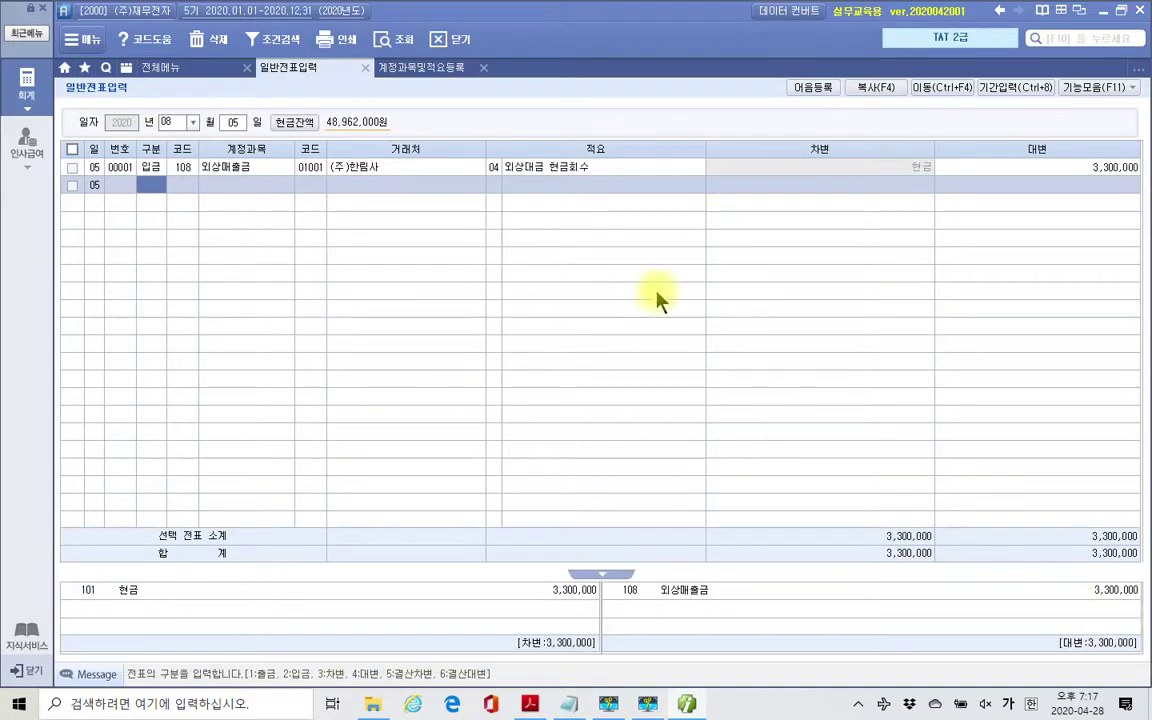
Switch to the exercise PDF in Acrobat Reader and read task 3, 대체전표 작성하기, with its deposit slip.
click(530, 703)
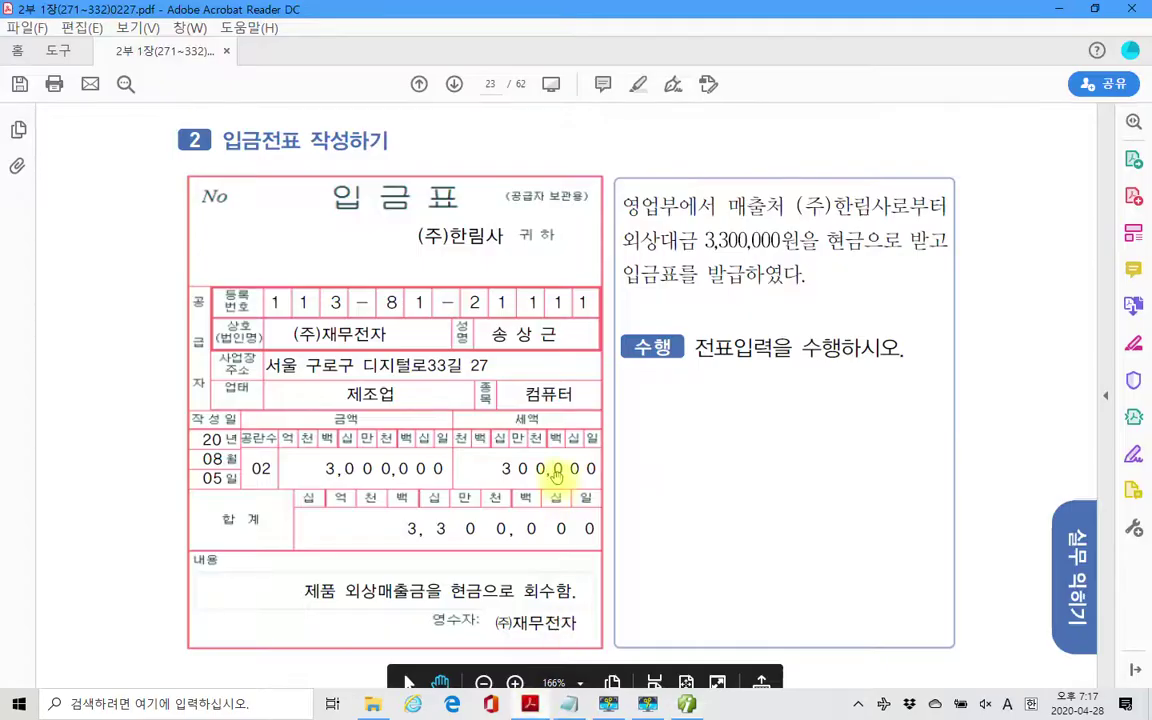
scroll(556, 476, down, 4)
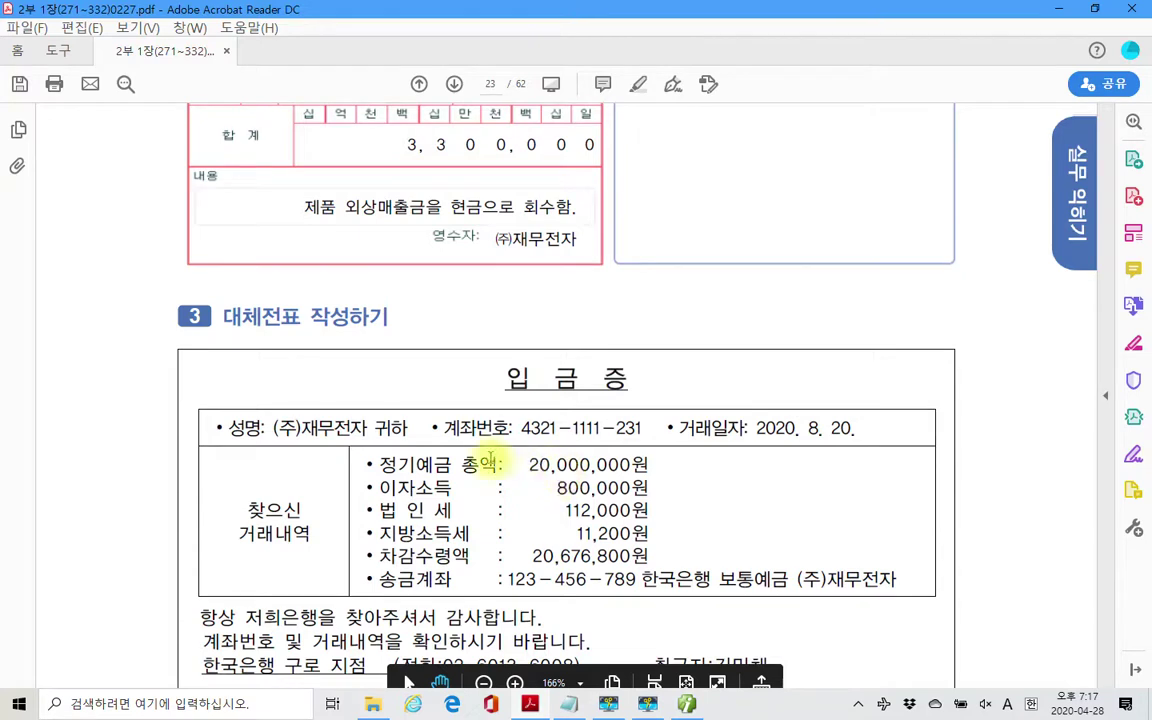
scroll(480, 459, down, 1)
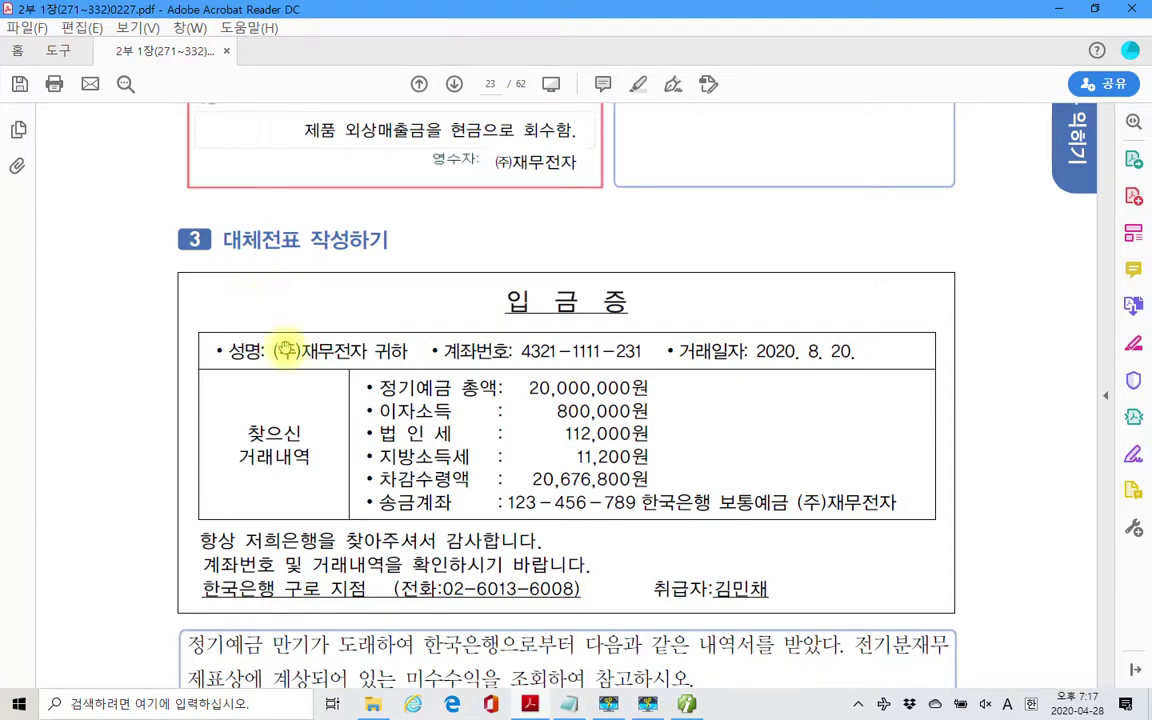
scroll(286, 350, down, 1)
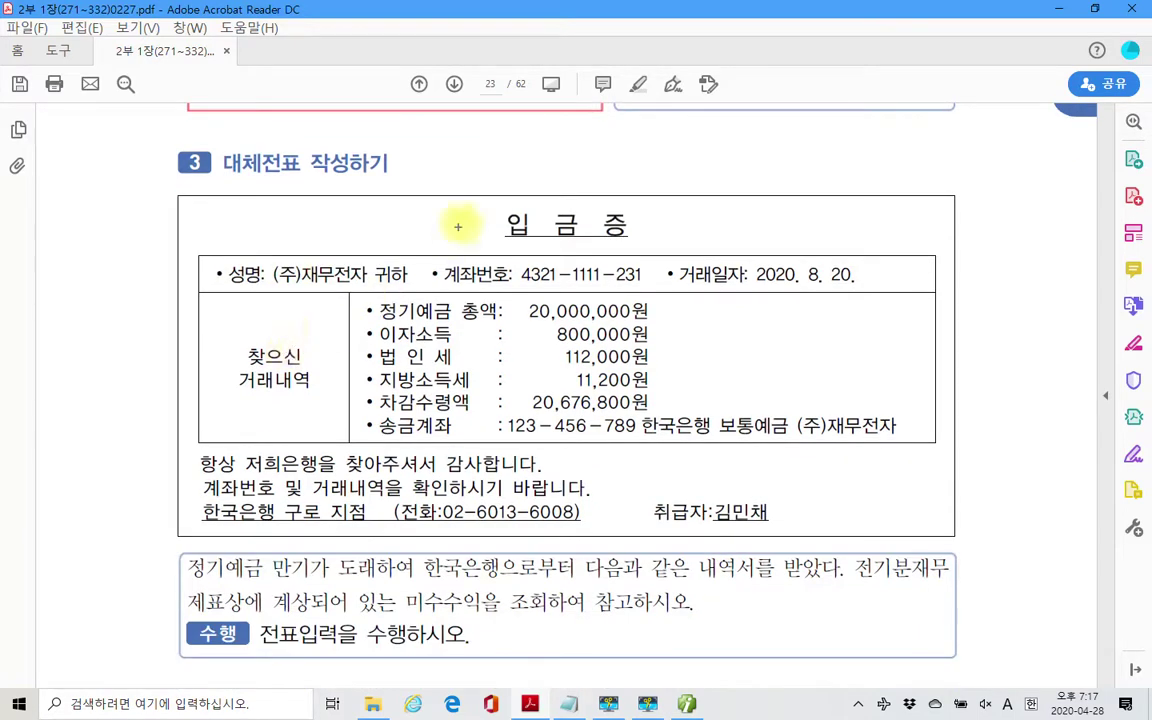
Read the deposit slip's issuing bank and the task text about the matured 정기예금 and the prior-period 미수수익.
mouse_move(482, 199)
mouse_down()
mouse_move(553, 247)
mouse_move(636, 247)
mouse_up()
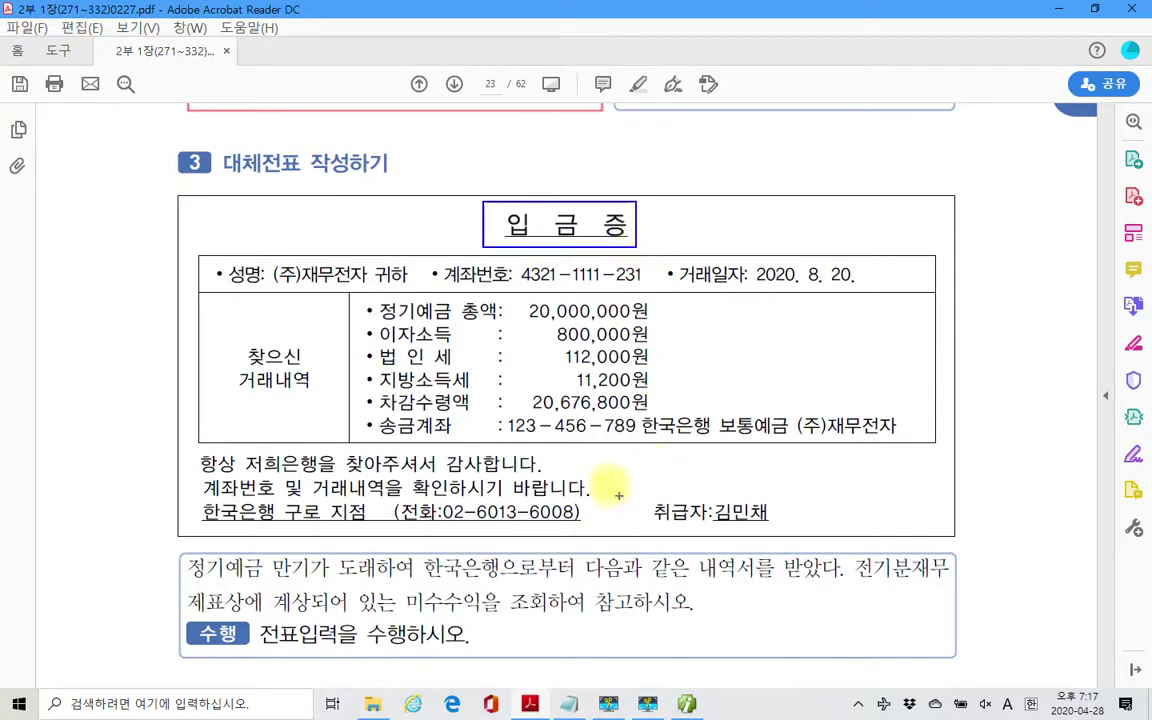
drag(197, 499, 379, 531)
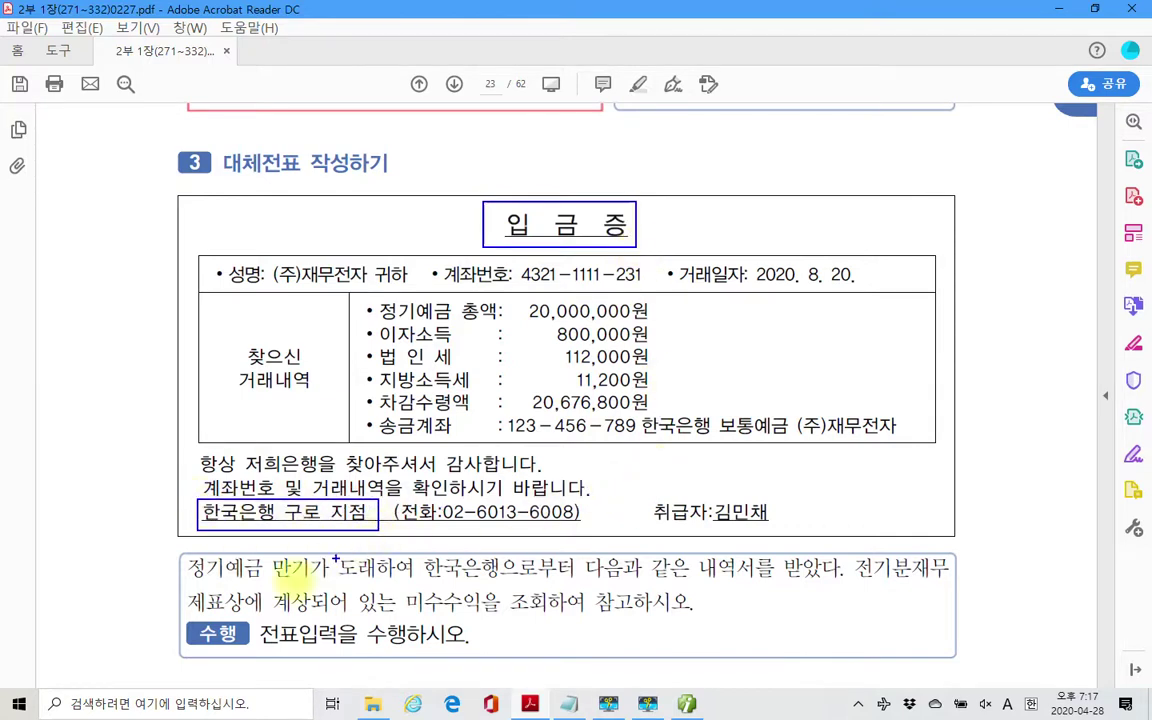
drag(170, 571, 578, 574)
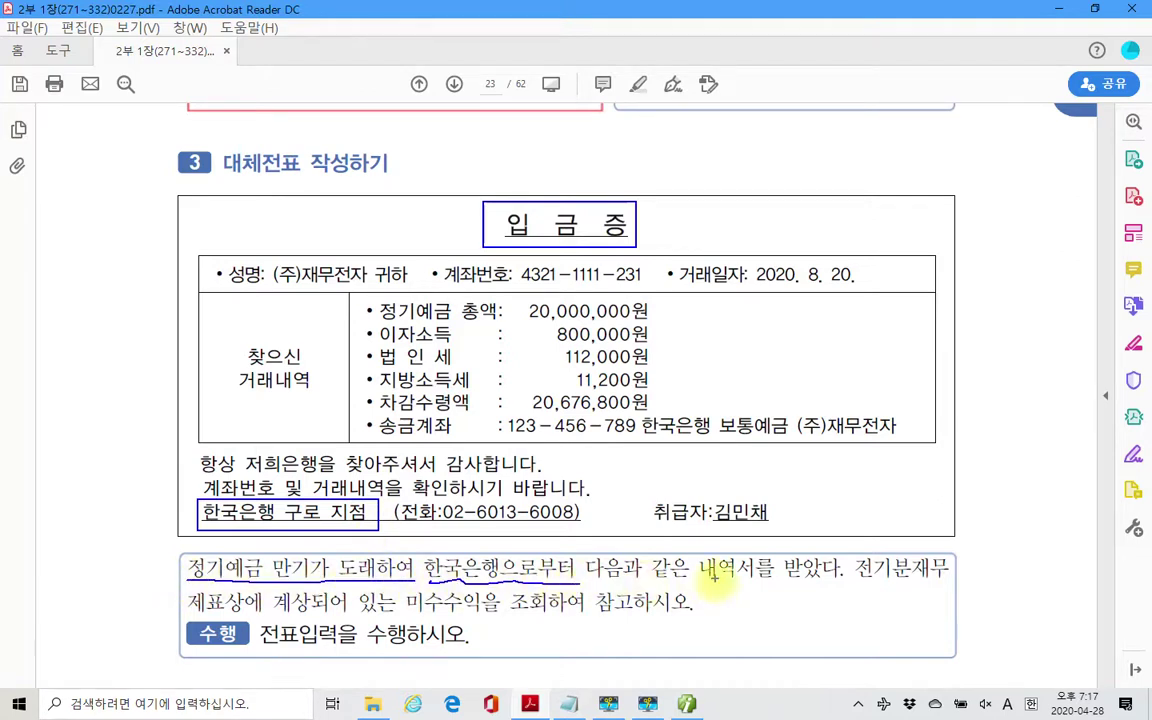
mouse_move(948, 240)
mouse_down()
mouse_move(1022, 455)
mouse_move(985, 507)
mouse_up()
drag(858, 583, 946, 581)
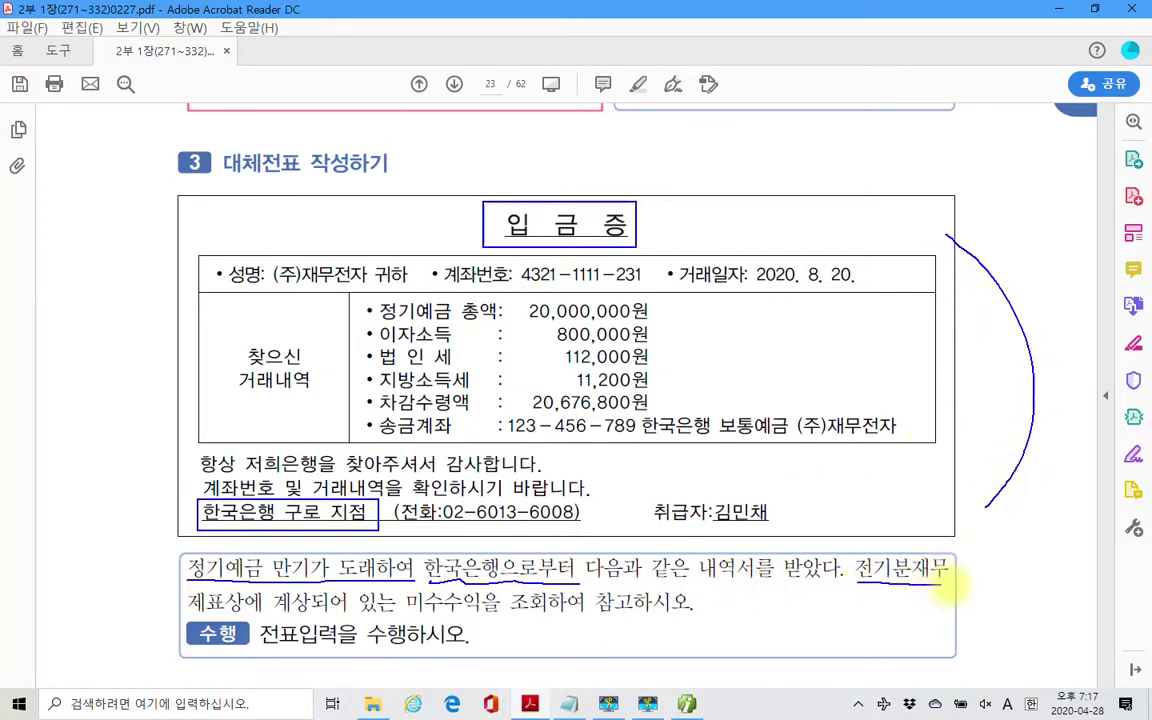
mouse_move(185, 612)
mouse_down()
mouse_move(400, 613)
mouse_move(405, 588)
mouse_move(475, 586)
mouse_move(492, 617)
mouse_move(688, 614)
mouse_up()
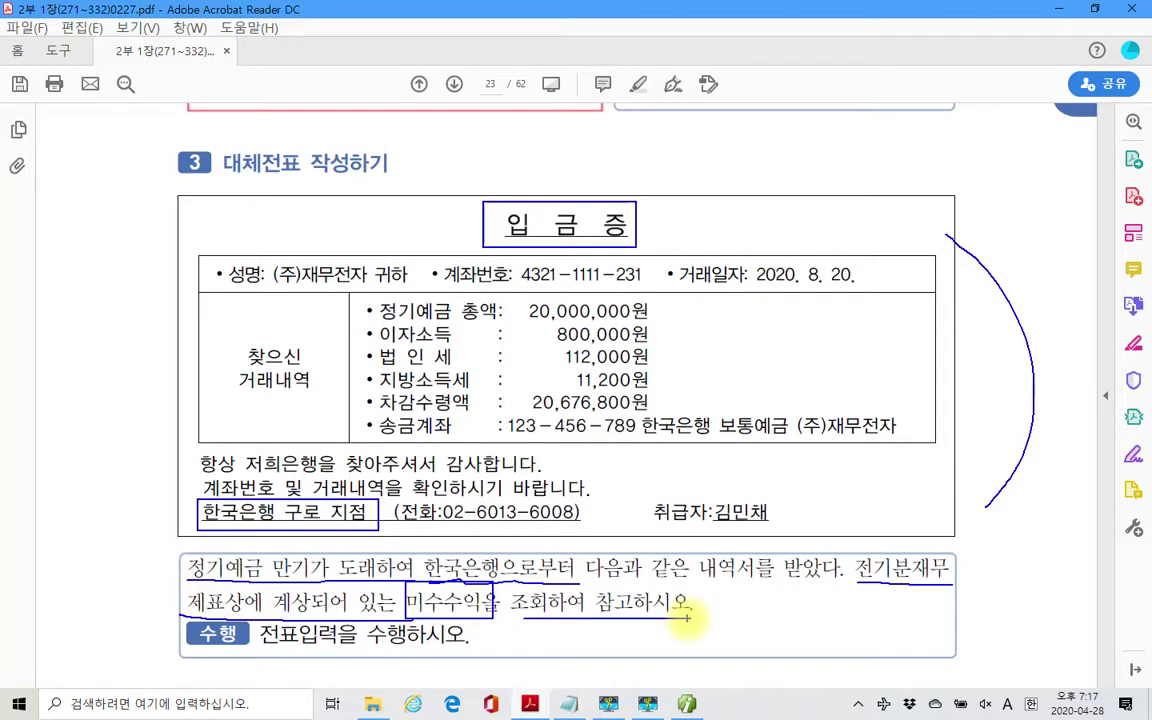
mouse_move(185, 548)
mouse_down()
mouse_move(215, 590)
mouse_move(310, 555)
mouse_move(170, 550)
mouse_up()
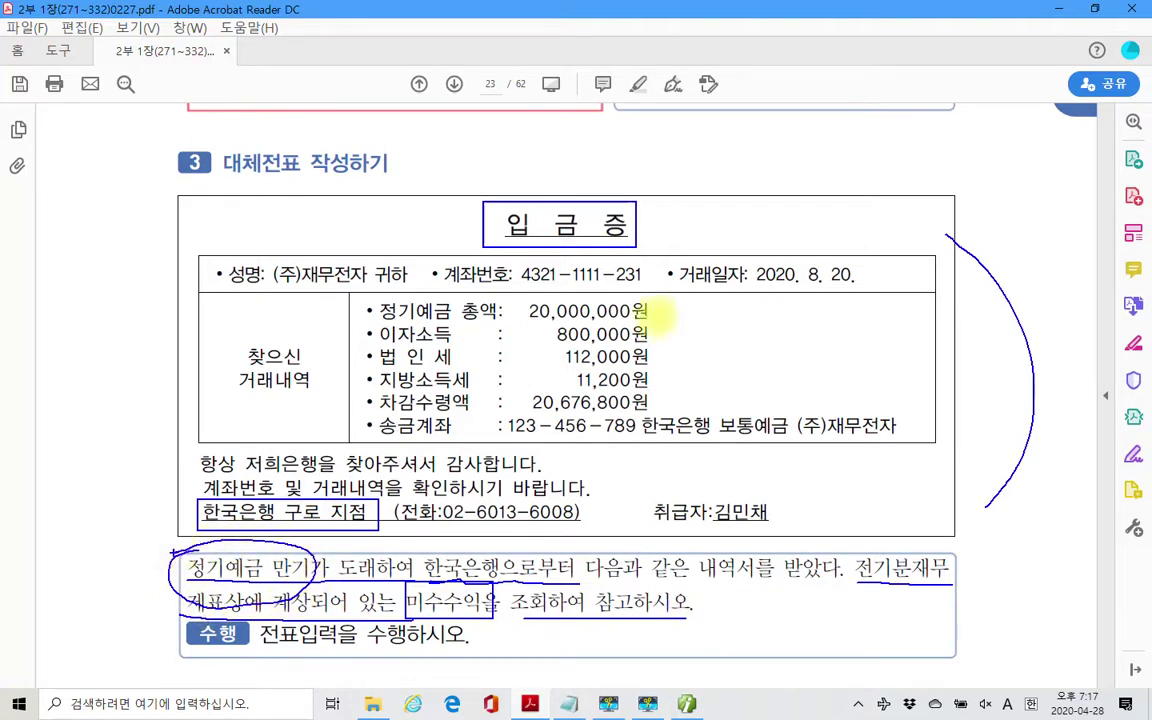
Examine the slip's 정기예금 총액 and transaction date, marking out the prior-year period 2019. 8. 21. ~ 12. 31. above it.
drag(663, 300, 658, 320)
drag(735, 293, 874, 300)
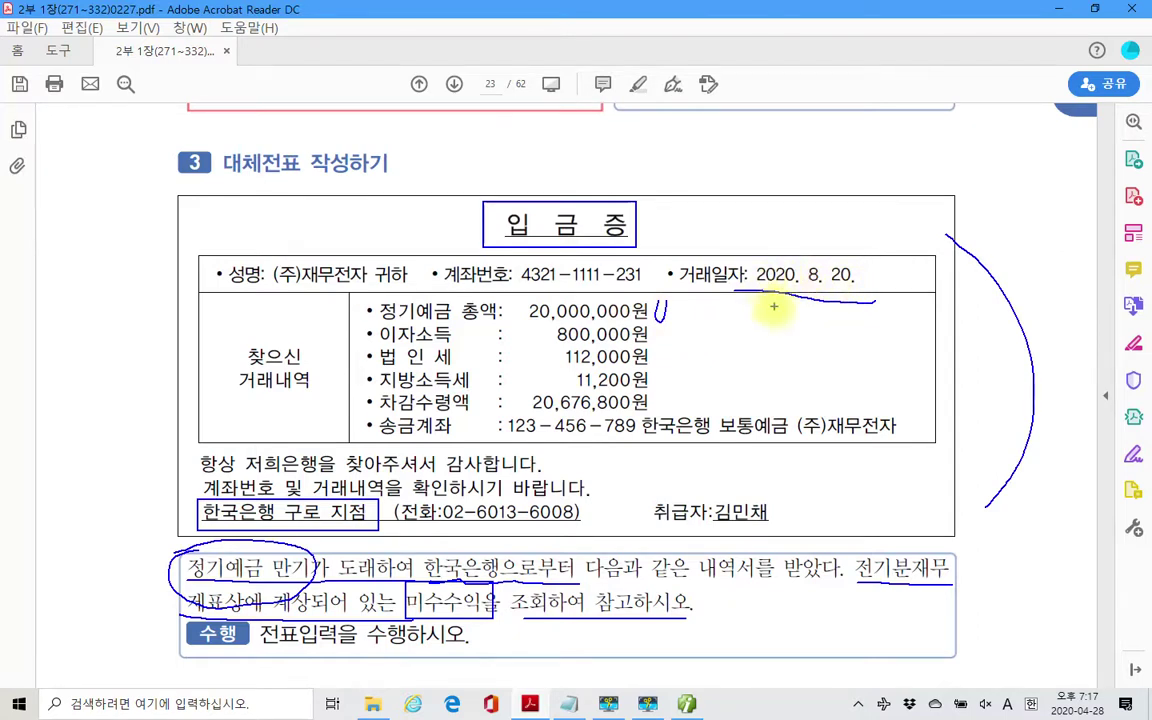
mouse_move(552, 137)
mouse_down()
mouse_move(590, 172)
mouse_move(589, 146)
mouse_move(616, 189)
mouse_up()
drag(649, 176, 657, 187)
mouse_move(706, 145)
mouse_down()
mouse_move(694, 176)
mouse_move(706, 148)
mouse_move(726, 195)
mouse_up()
mouse_move(756, 155)
mouse_down()
mouse_move(765, 184)
mouse_move(783, 182)
mouse_up()
mouse_move(811, 135)
mouse_down()
mouse_move(788, 189)
mouse_move(821, 197)
mouse_up()
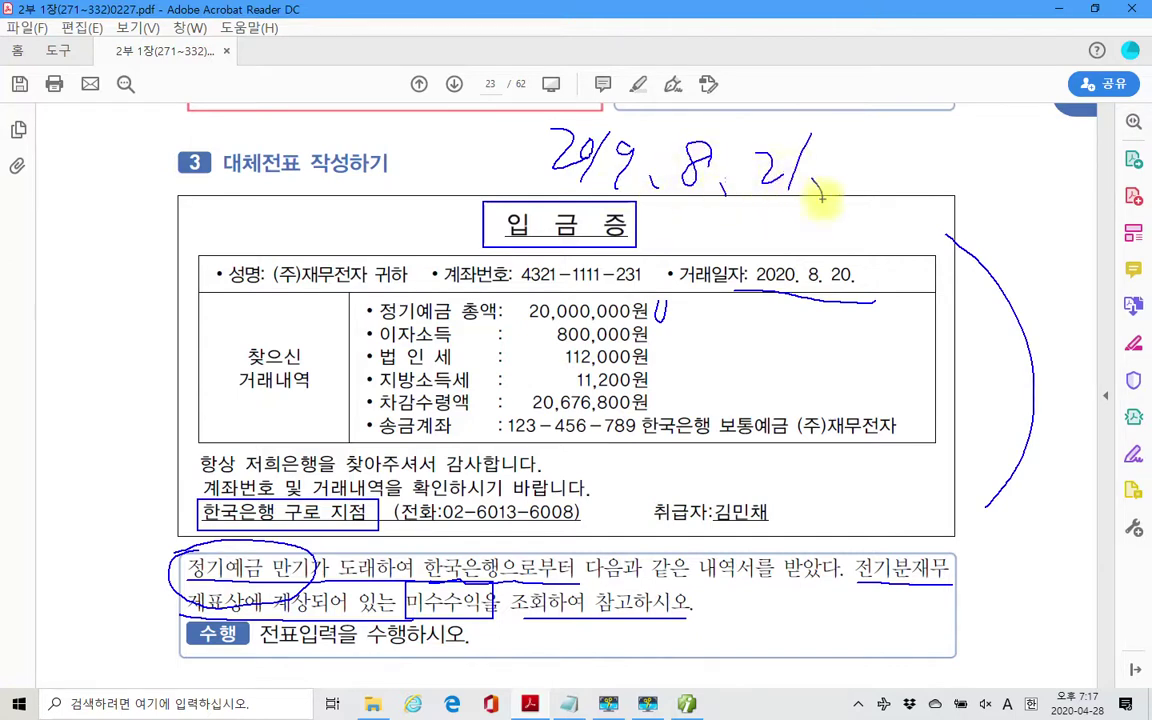
drag(662, 310, 682, 316)
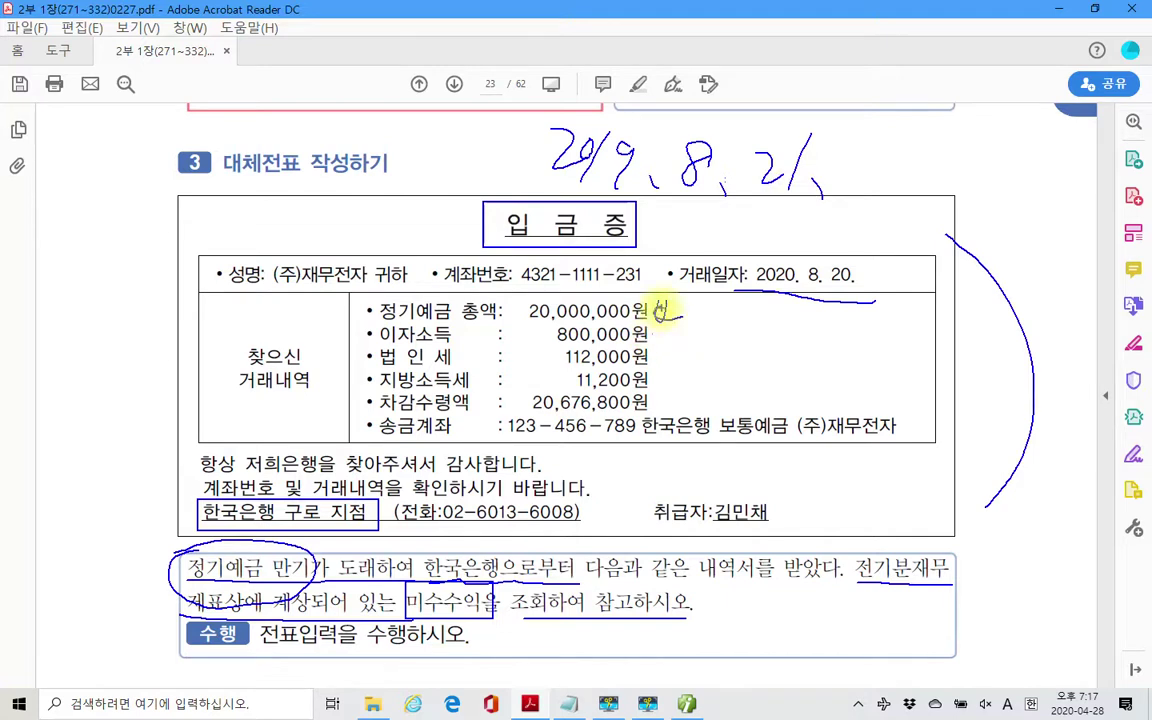
mouse_move(505, 197)
mouse_down()
mouse_move(853, 214)
mouse_move(907, 170)
mouse_move(939, 172)
mouse_up()
mouse_move(948, 146)
mouse_down()
mouse_move(968, 174)
mouse_move(1048, 186)
mouse_up()
drag(1072, 127, 1062, 182)
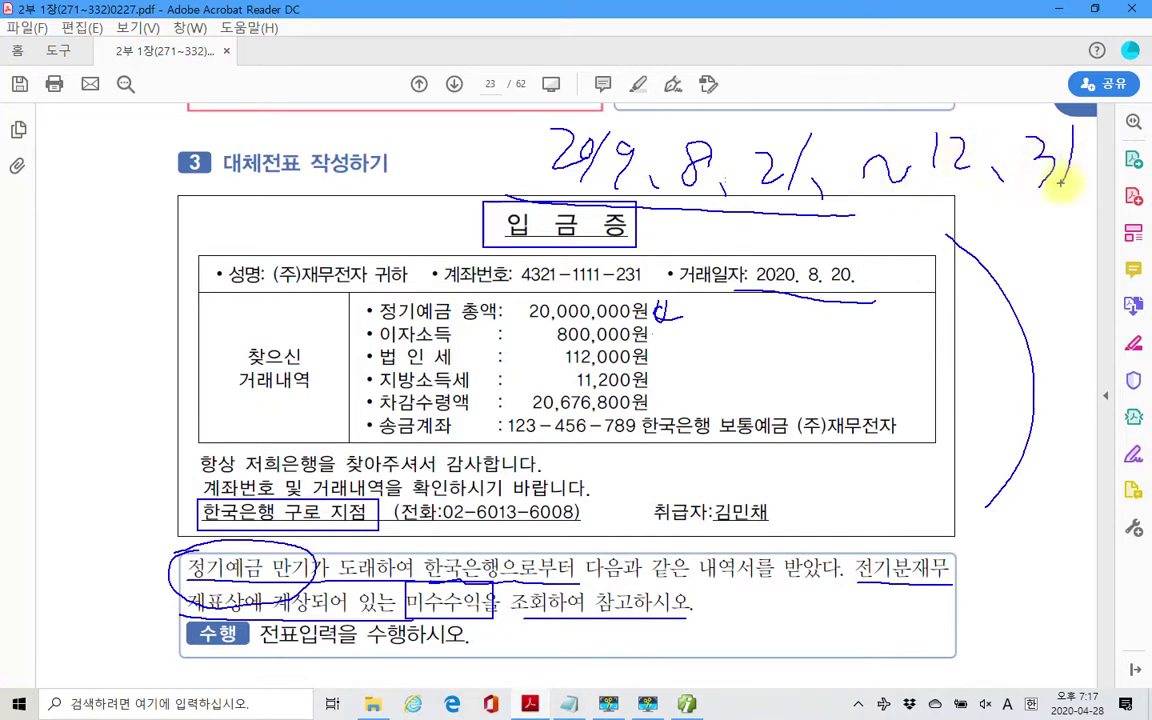
Annotate the marked period with 이자 and 결산, and relate it to the slip's circled transaction date.
mouse_move(735, 128)
mouse_down()
mouse_move(742, 70)
mouse_move(1015, 72)
mouse_move(1012, 122)
mouse_up()
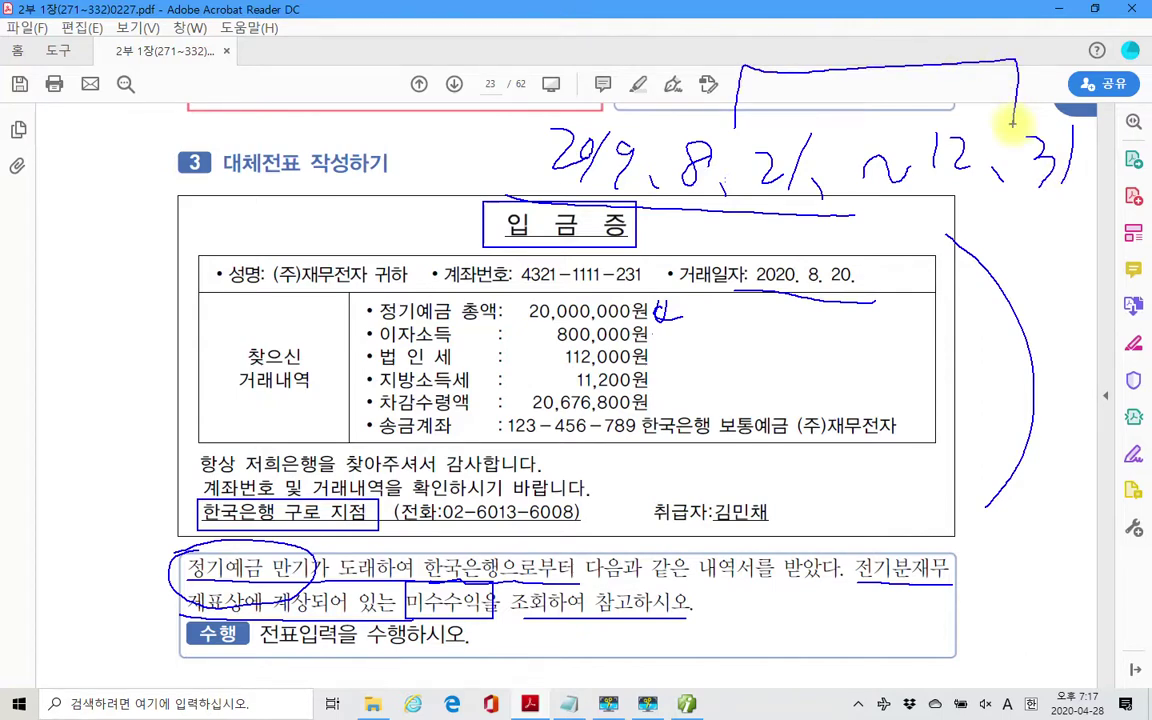
mouse_move(812, 44)
mouse_down()
mouse_move(828, 82)
mouse_move(848, 70)
mouse_up()
mouse_move(860, 58)
mouse_down()
mouse_move(893, 85)
mouse_move(917, 58)
mouse_up()
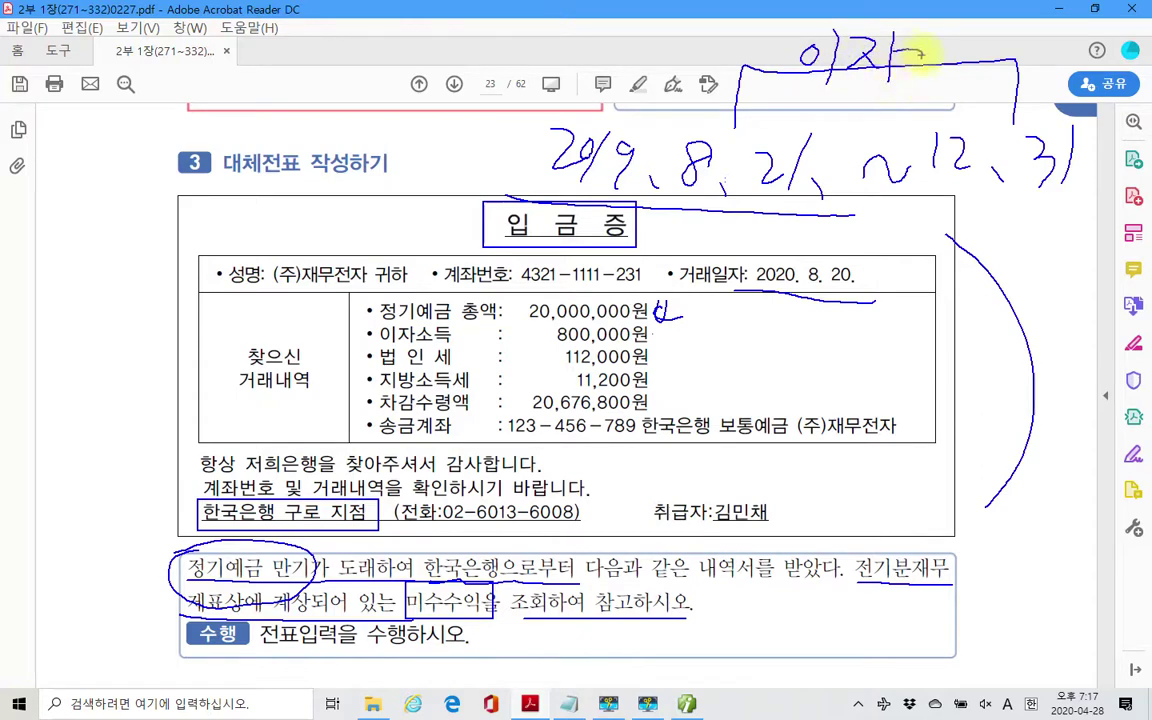
mouse_move(300, 66)
mouse_down()
mouse_move(312, 68)
mouse_move(305, 112)
mouse_move(339, 103)
mouse_move(350, 130)
mouse_up()
mouse_move(345, 65)
mouse_down()
mouse_move(385, 108)
mouse_move(420, 100)
mouse_up()
drag(428, 55, 428, 110)
mouse_move(430, 82)
mouse_down()
mouse_move(442, 80)
mouse_move(455, 124)
mouse_up()
drag(347, 84, 363, 70)
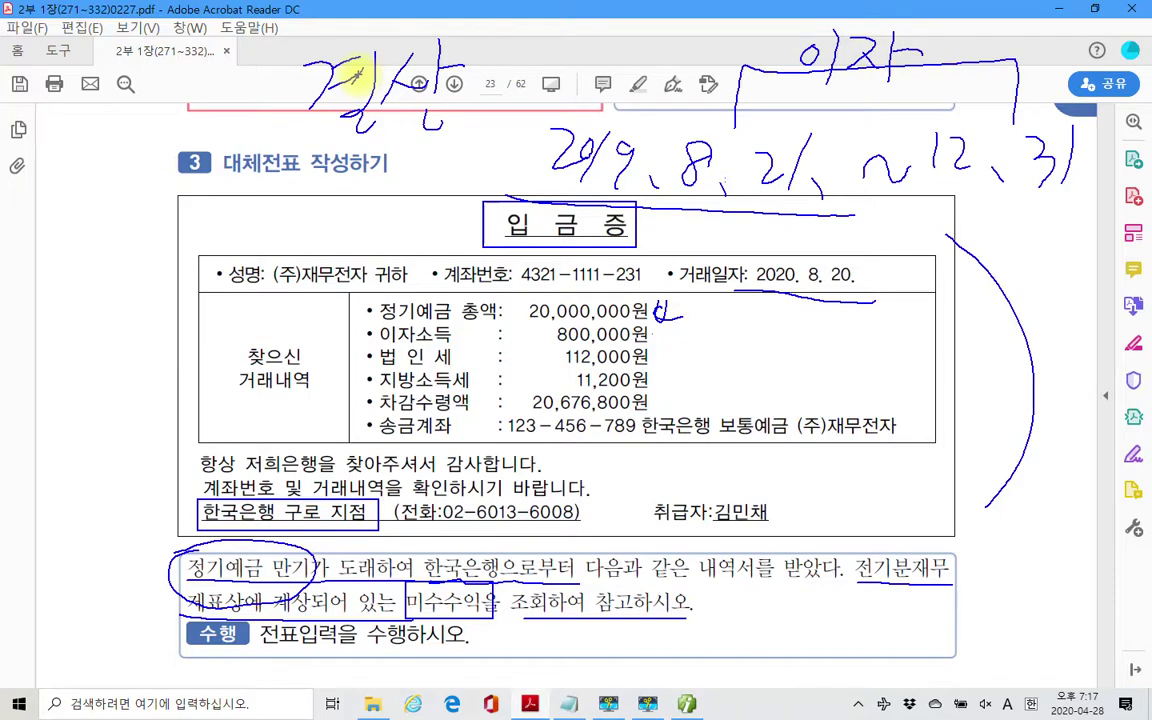
drag(845, 252, 815, 312)
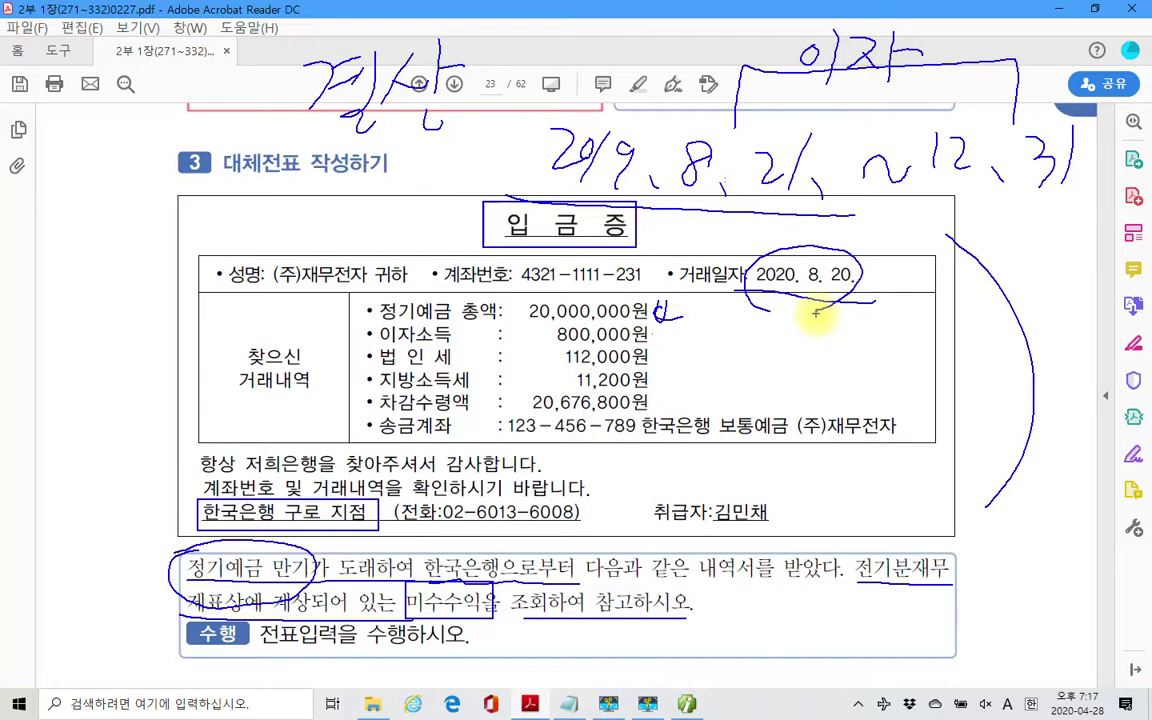
mouse_move(816, 313)
mouse_down()
mouse_move(690, 200)
mouse_move(890, 100)
mouse_move(856, 300)
mouse_up()
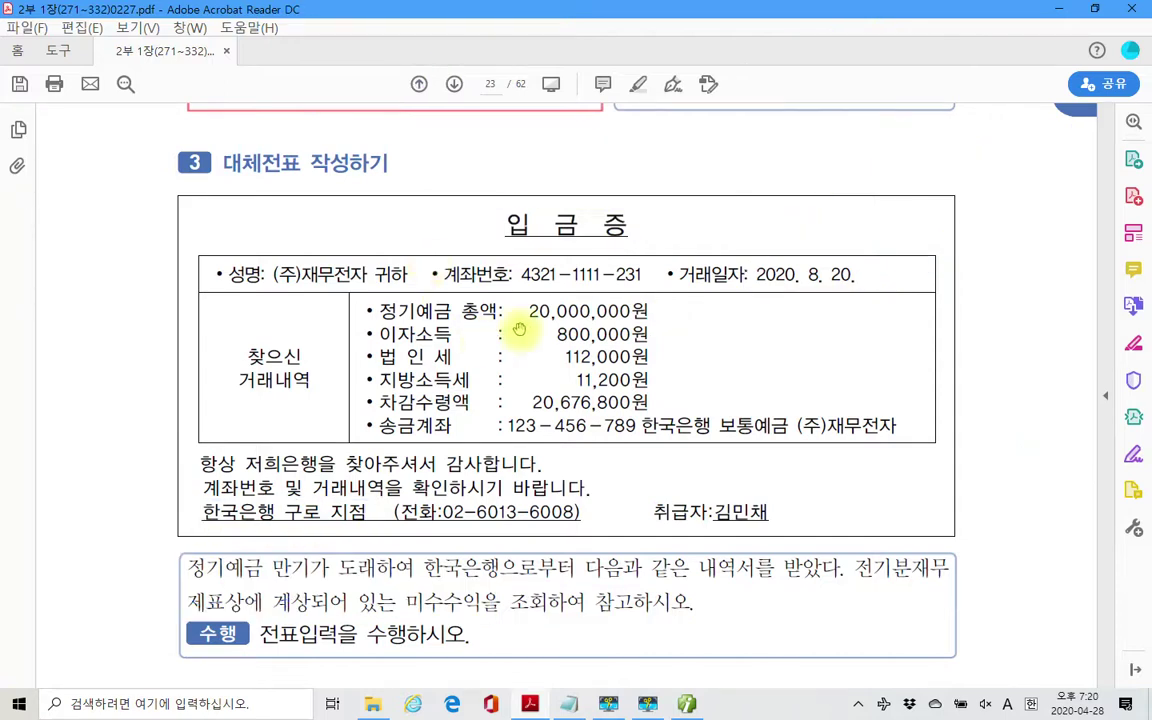
click(652, 706)
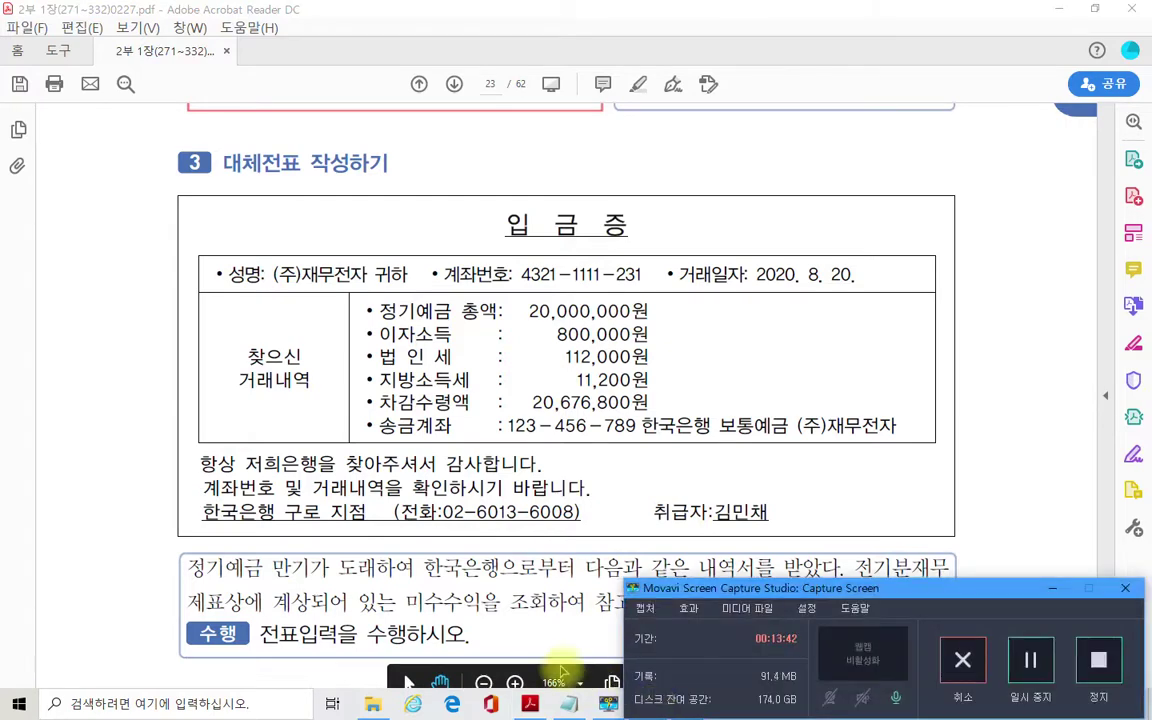
click(561, 632)
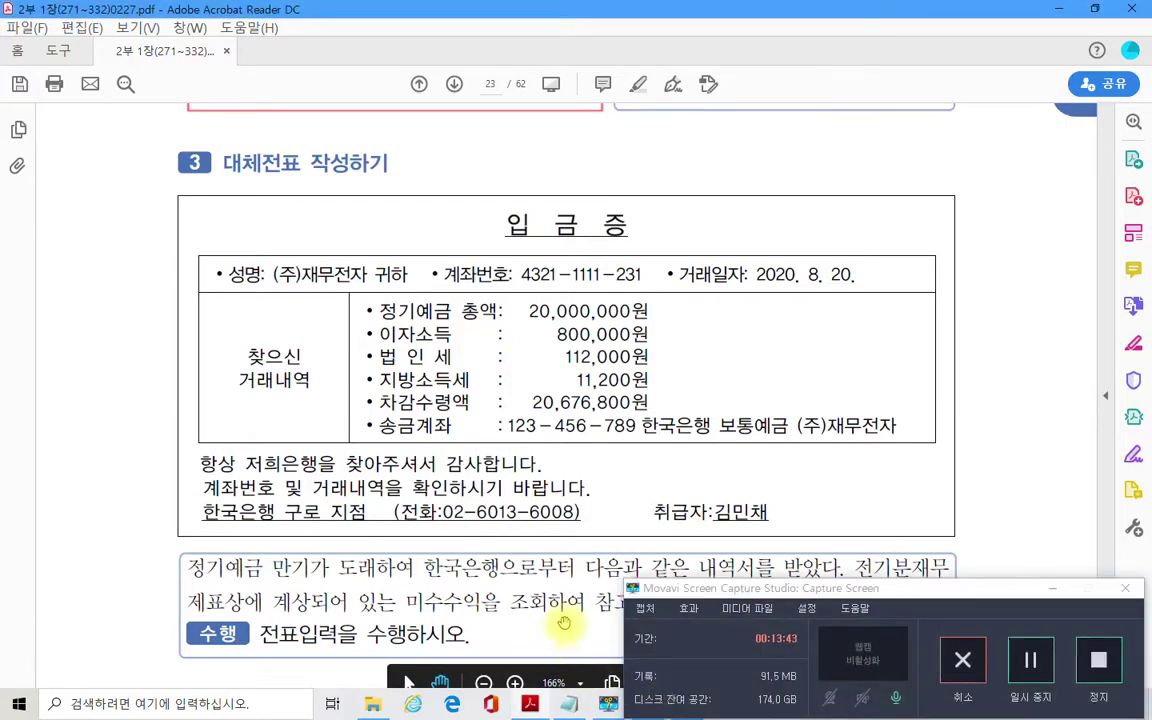
click(1054, 590)
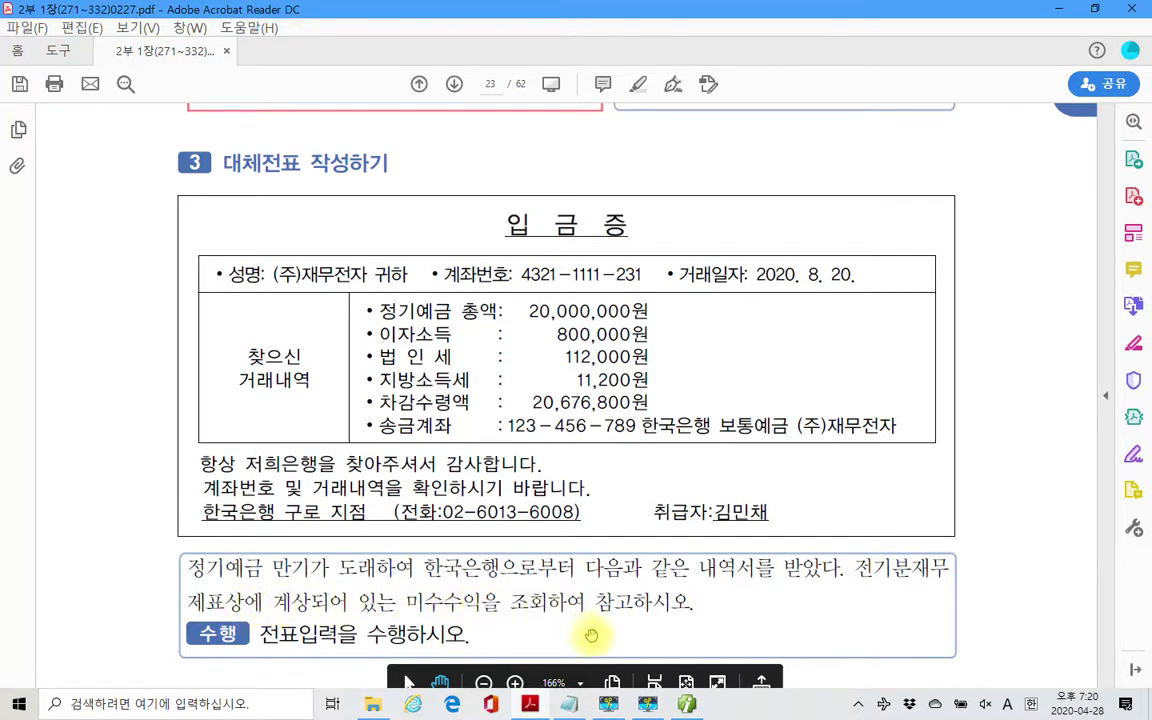
Switch to Smart A and bring up the full list of accounting programs.
click(686, 706)
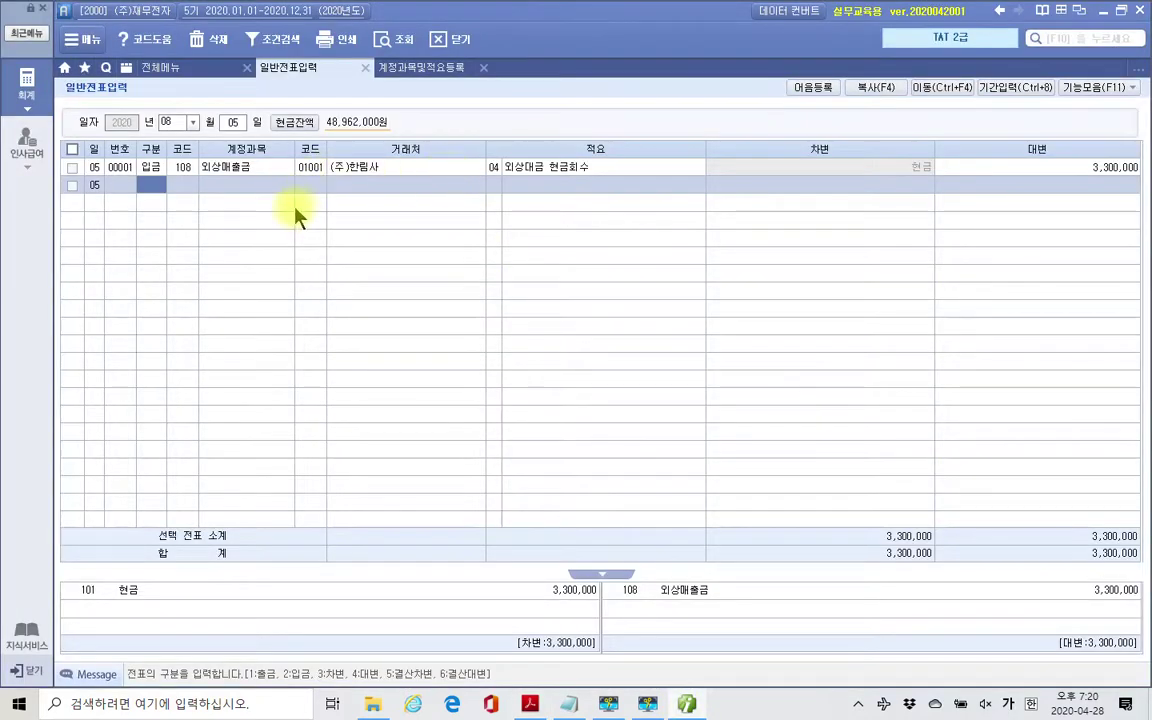
click(160, 68)
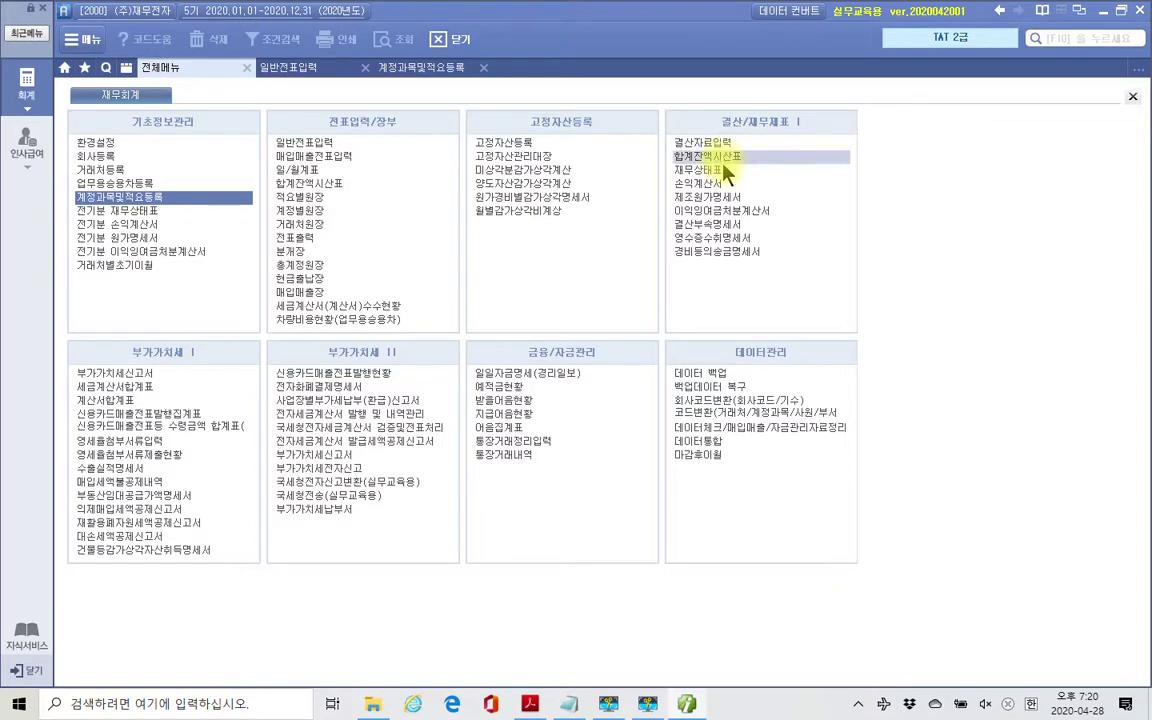
click(645, 704)
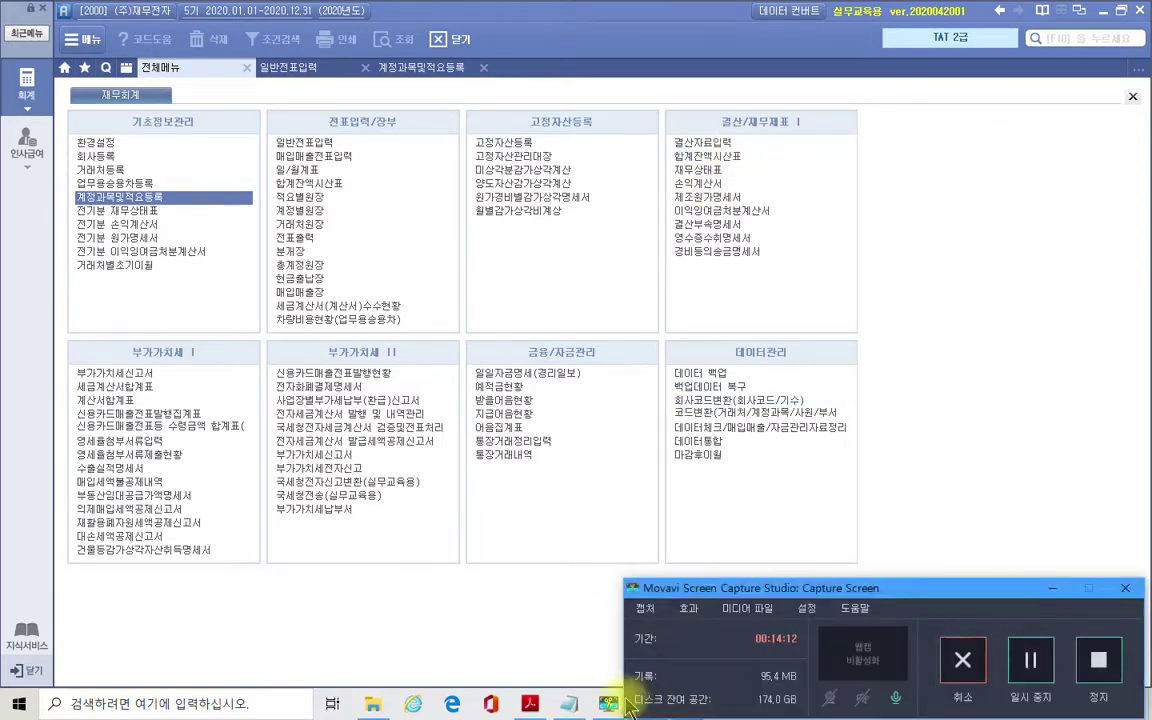
click(608, 704)
click(915, 171)
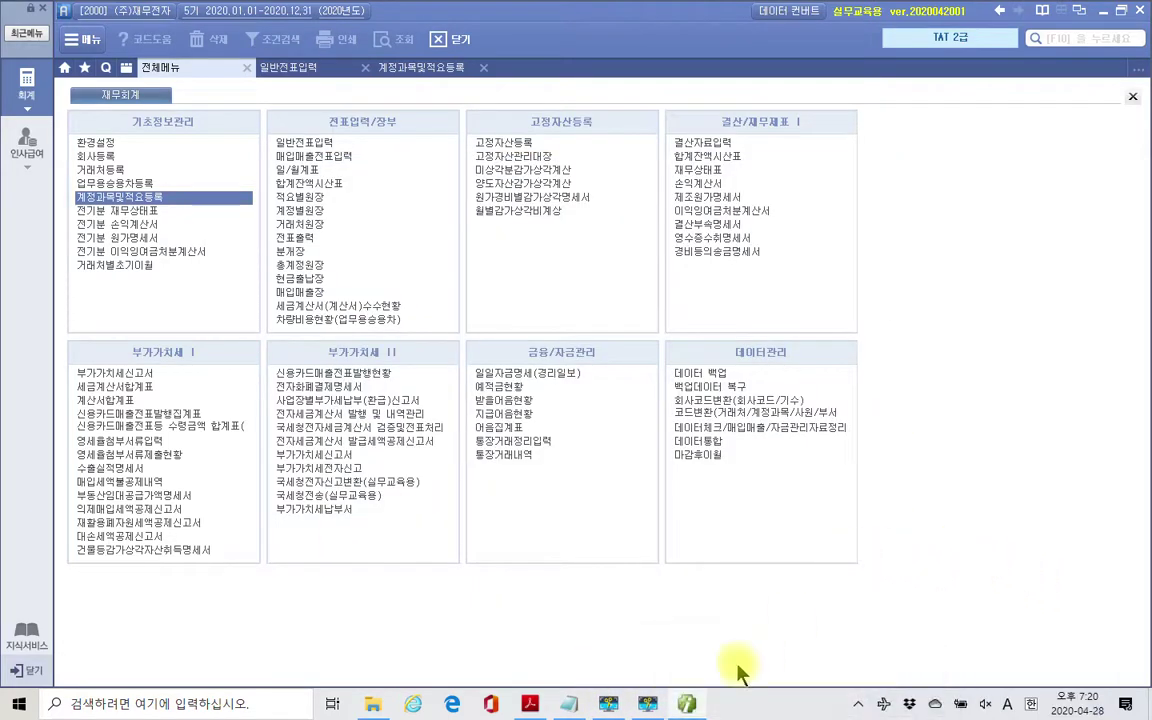
click(531, 704)
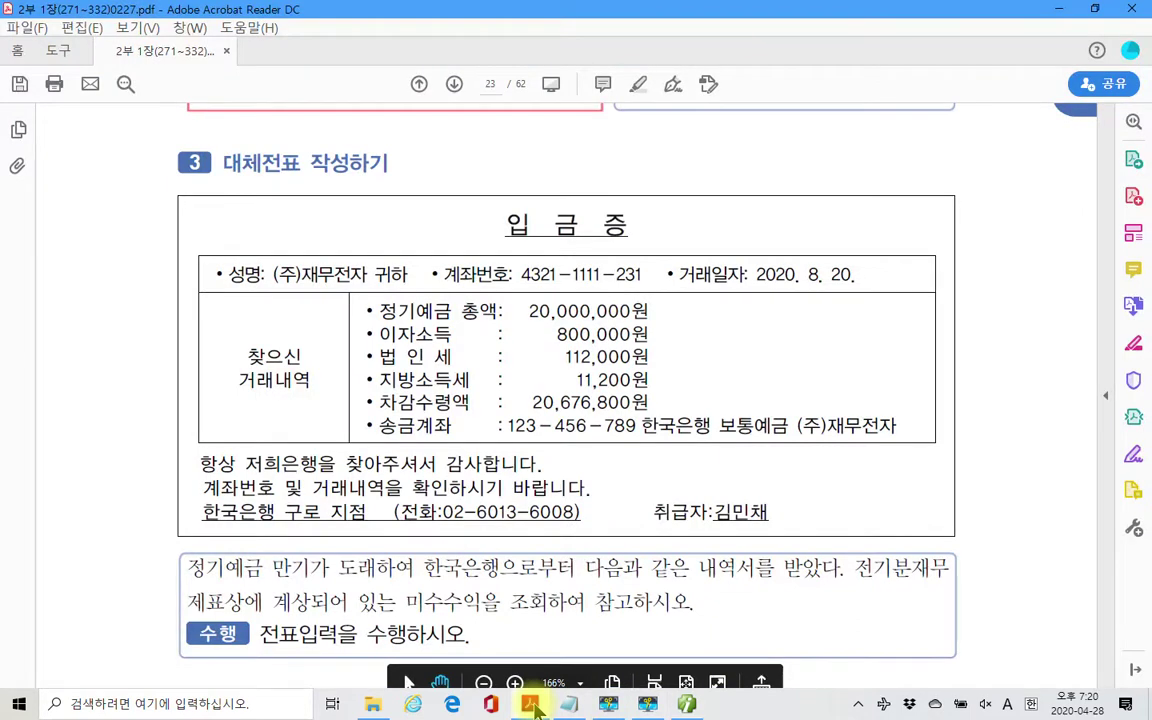
click(530, 704)
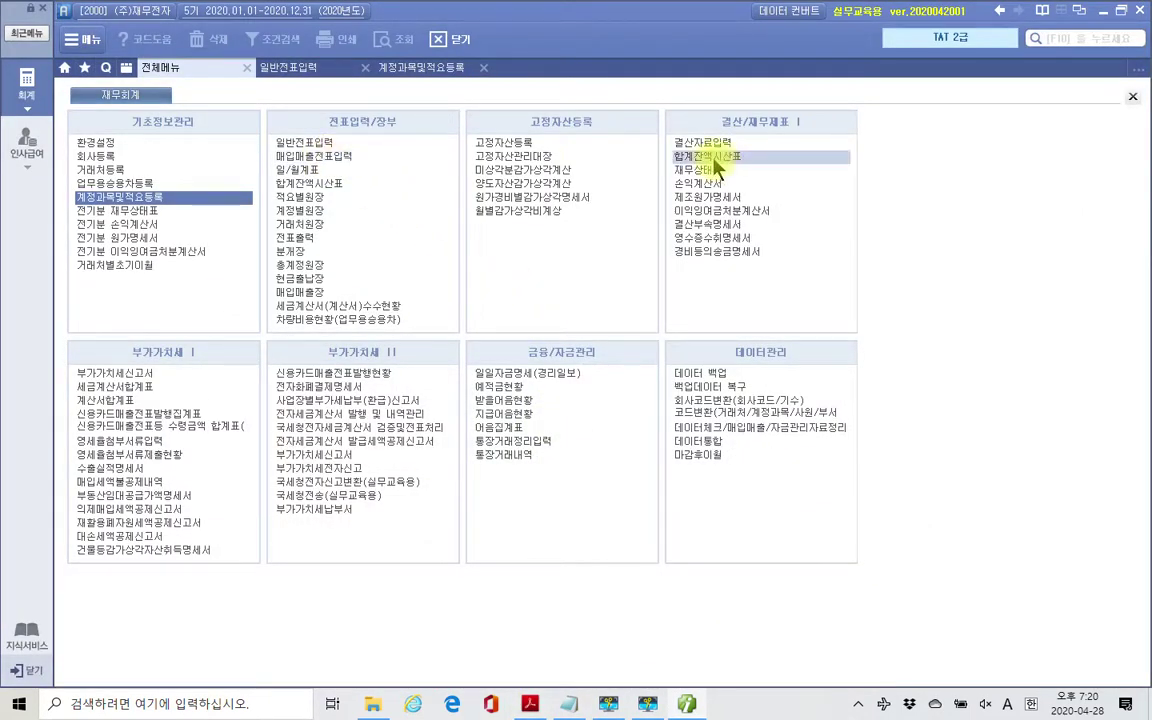
Open the 합계잔액시산표 and display it as of August 20, 2020.
drag(659, 146, 781, 170)
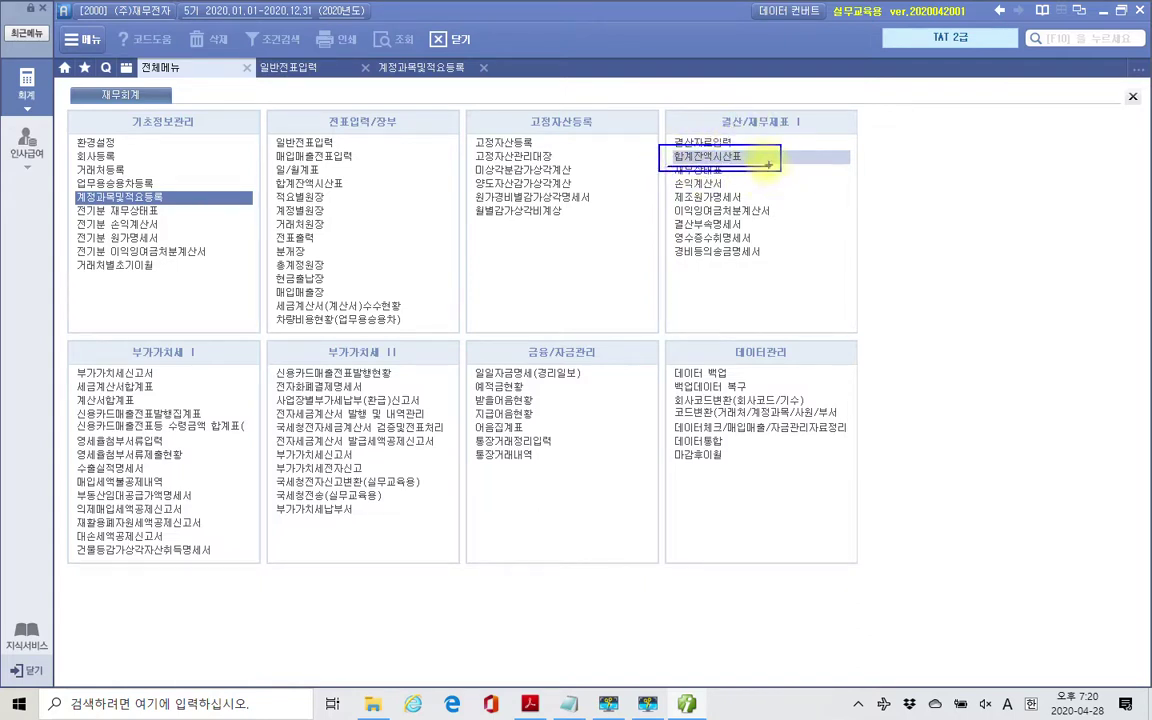
drag(762, 156, 775, 153)
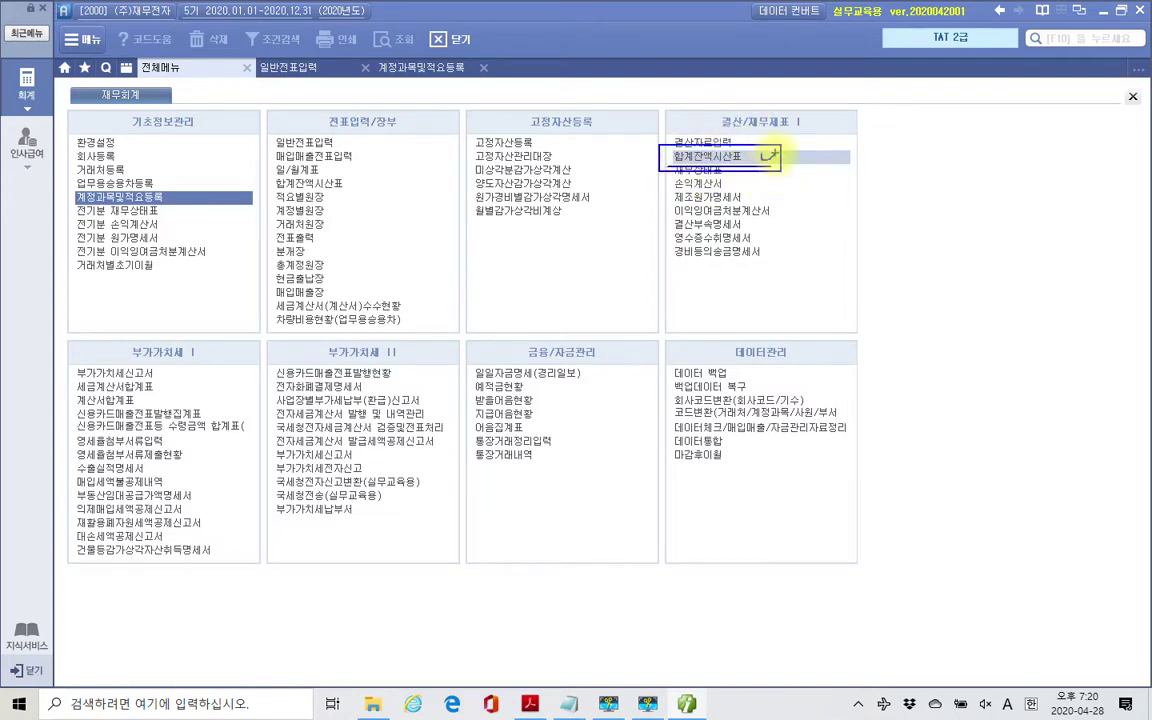
key(Escape)
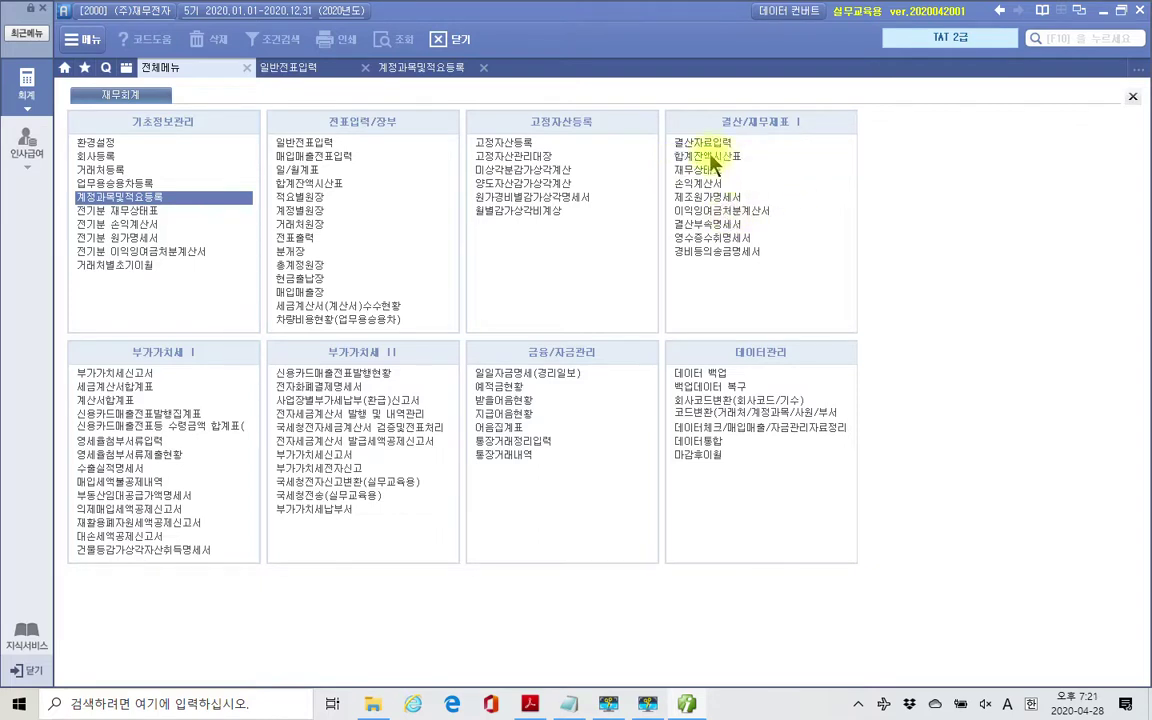
click(708, 157)
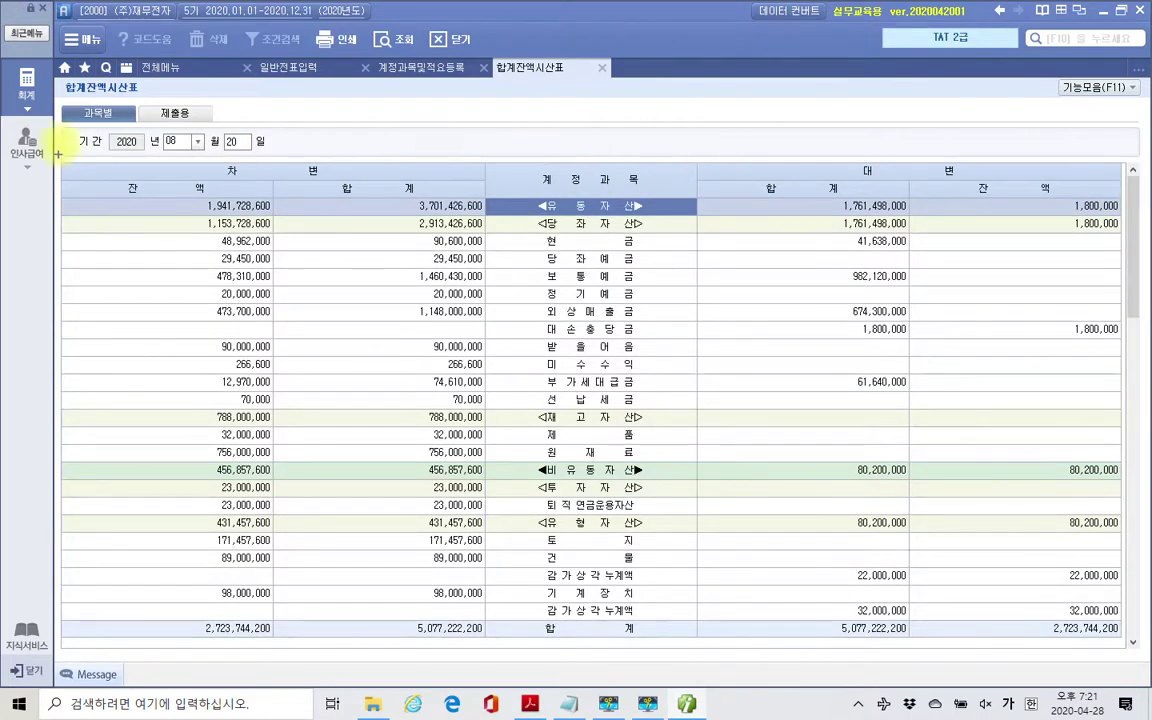
Examine the 미수수익 row's debit balance in the August 20 trial balance and how it carries to the credit side.
drag(57, 131, 269, 155)
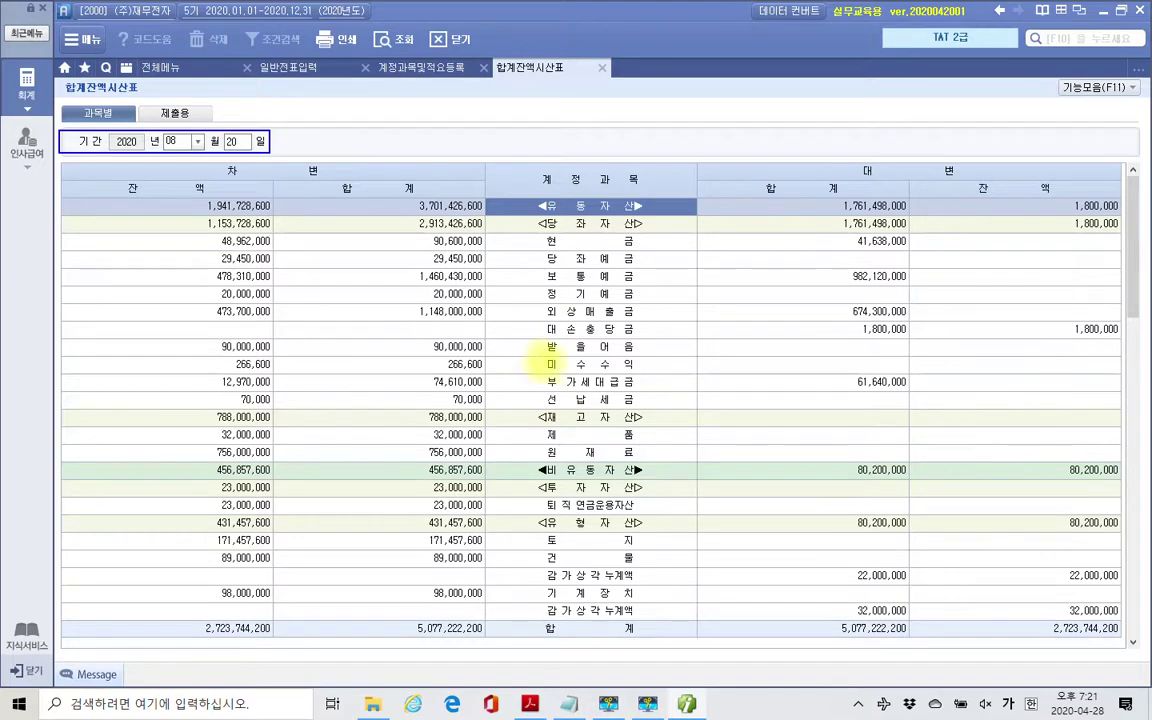
drag(535, 356, 668, 375)
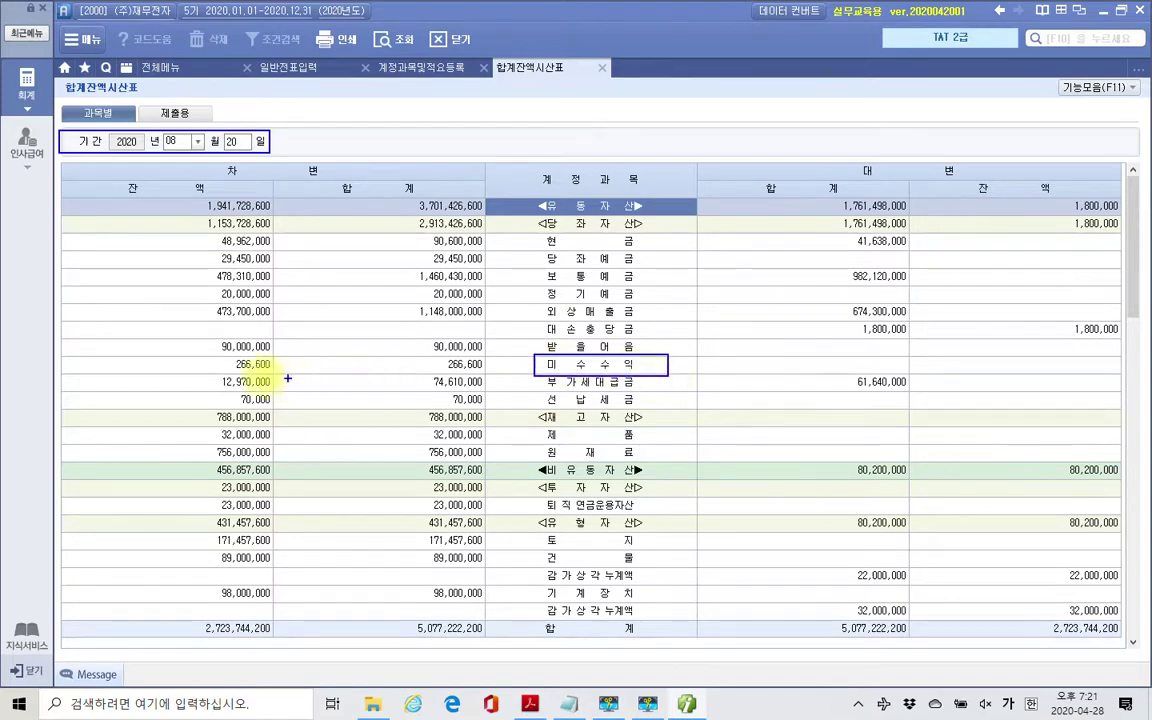
drag(214, 356, 280, 372)
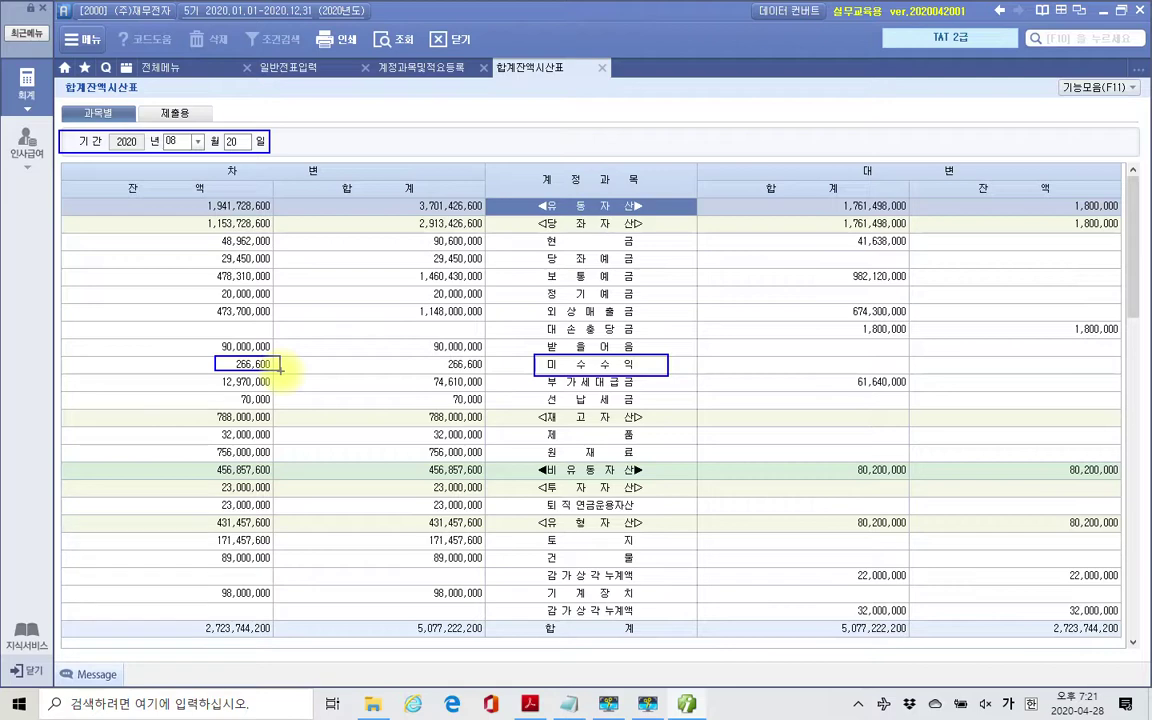
drag(700, 282, 690, 290)
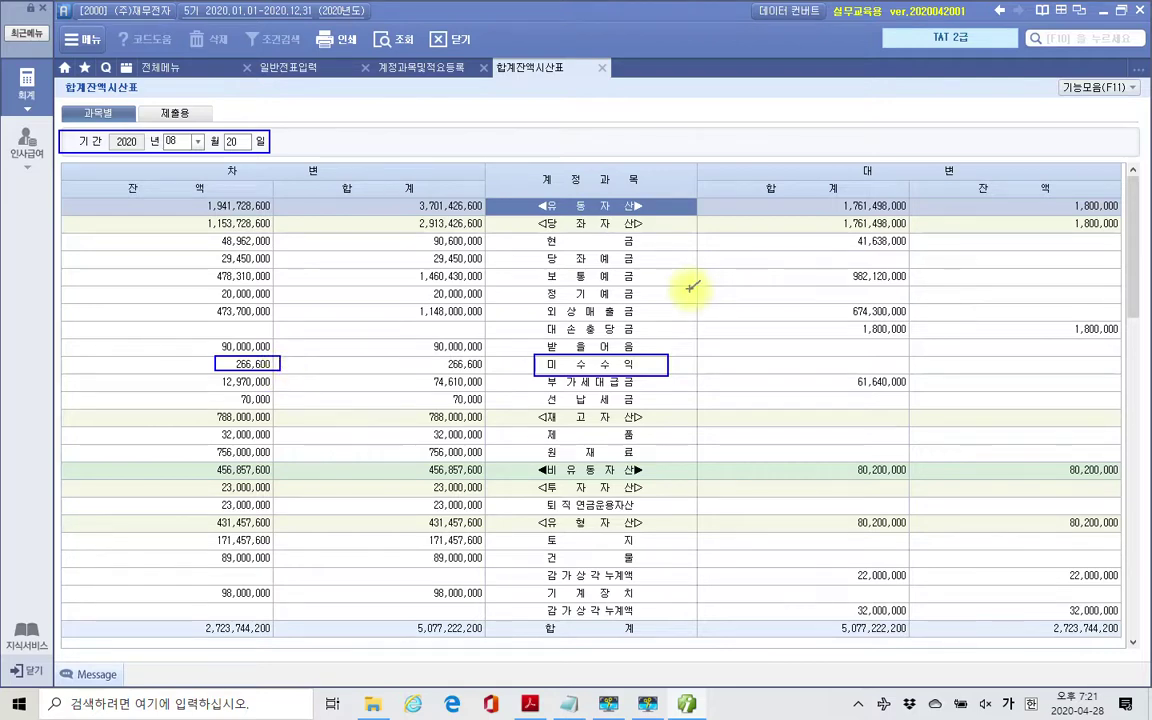
mouse_move(232, 95)
mouse_down()
mouse_move(262, 166)
mouse_move(249, 188)
mouse_up()
mouse_move(282, 345)
mouse_down()
mouse_move(294, 380)
mouse_move(640, 300)
mouse_move(840, 345)
mouse_move(852, 370)
mouse_move(851, 355)
mouse_up()
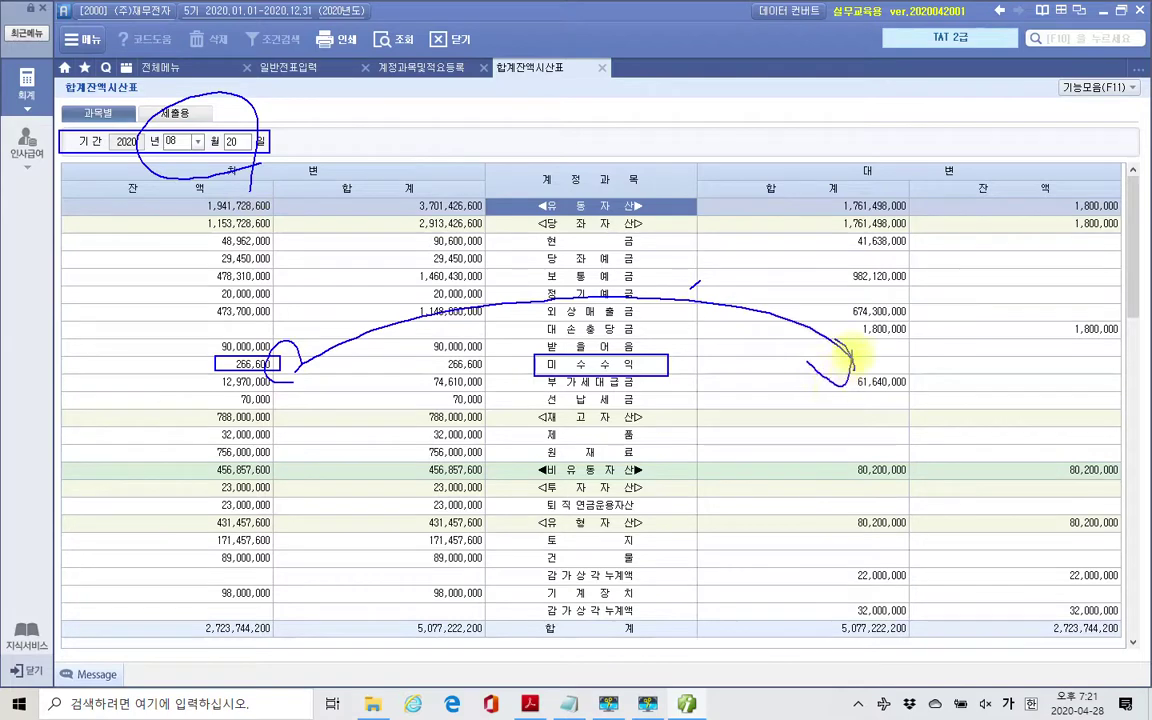
mouse_move(590, 352)
mouse_down()
mouse_move(514, 373)
mouse_move(650, 391)
mouse_move(771, 363)
mouse_move(818, 388)
mouse_up()
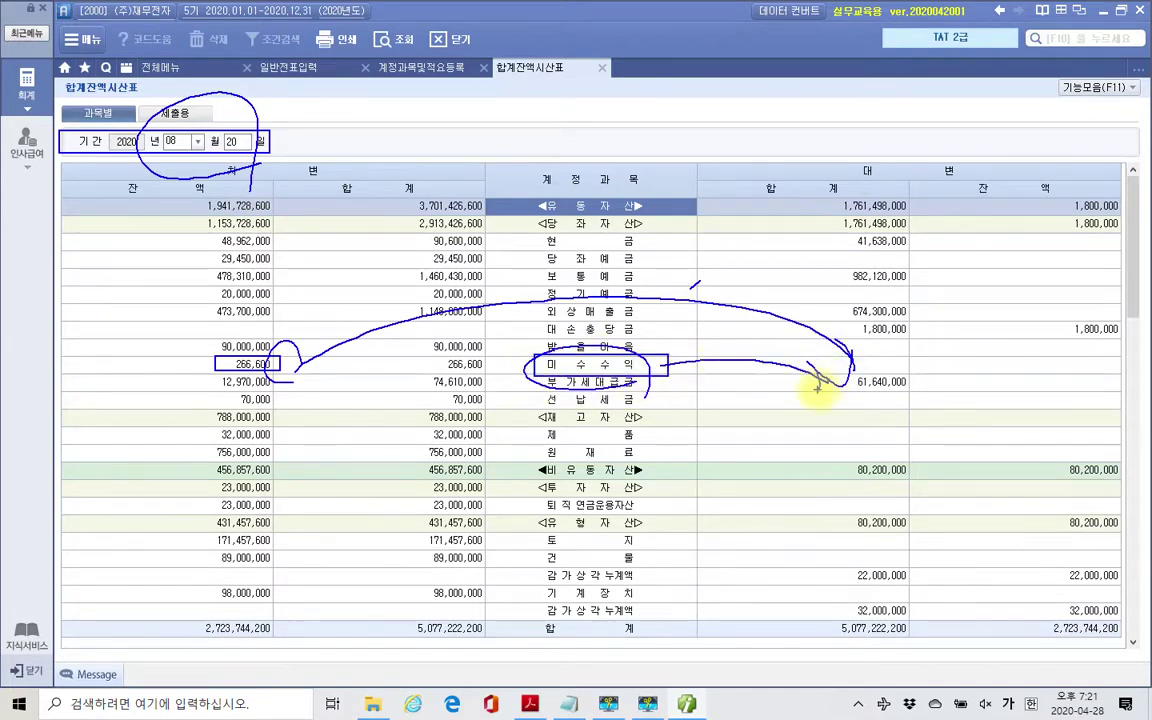
key(Escape)
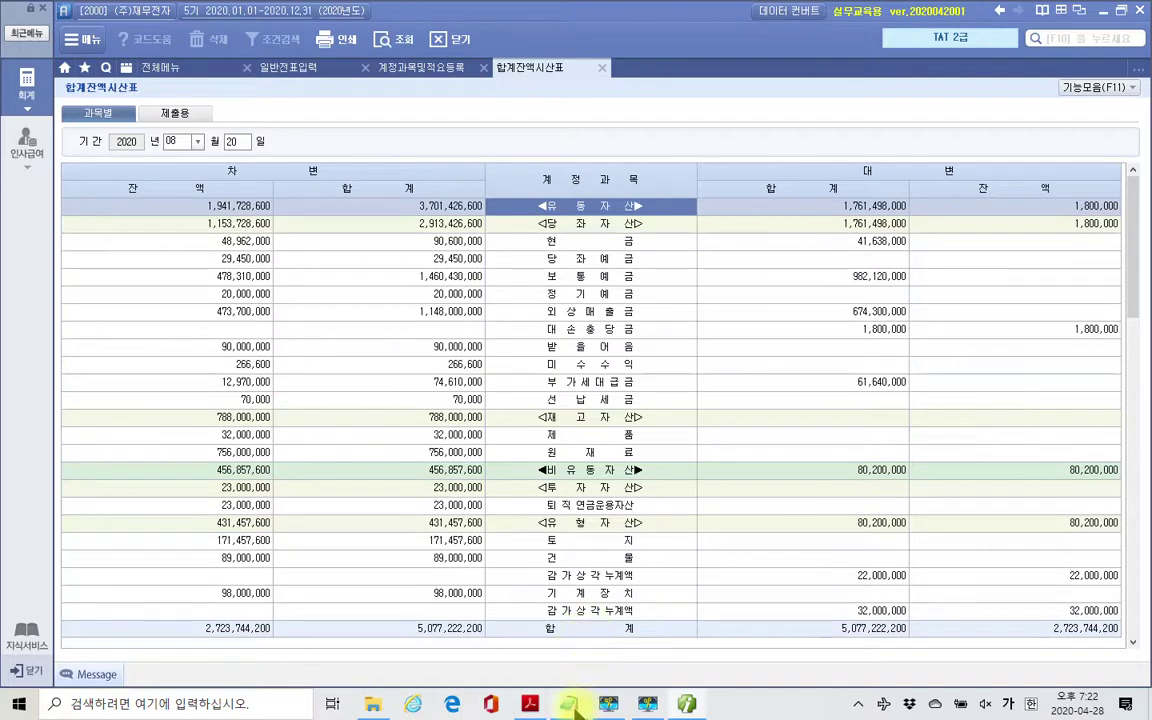
Bring up the blank Notepad window and reposition it higher over the trial balance.
mouse_move(574, 700)
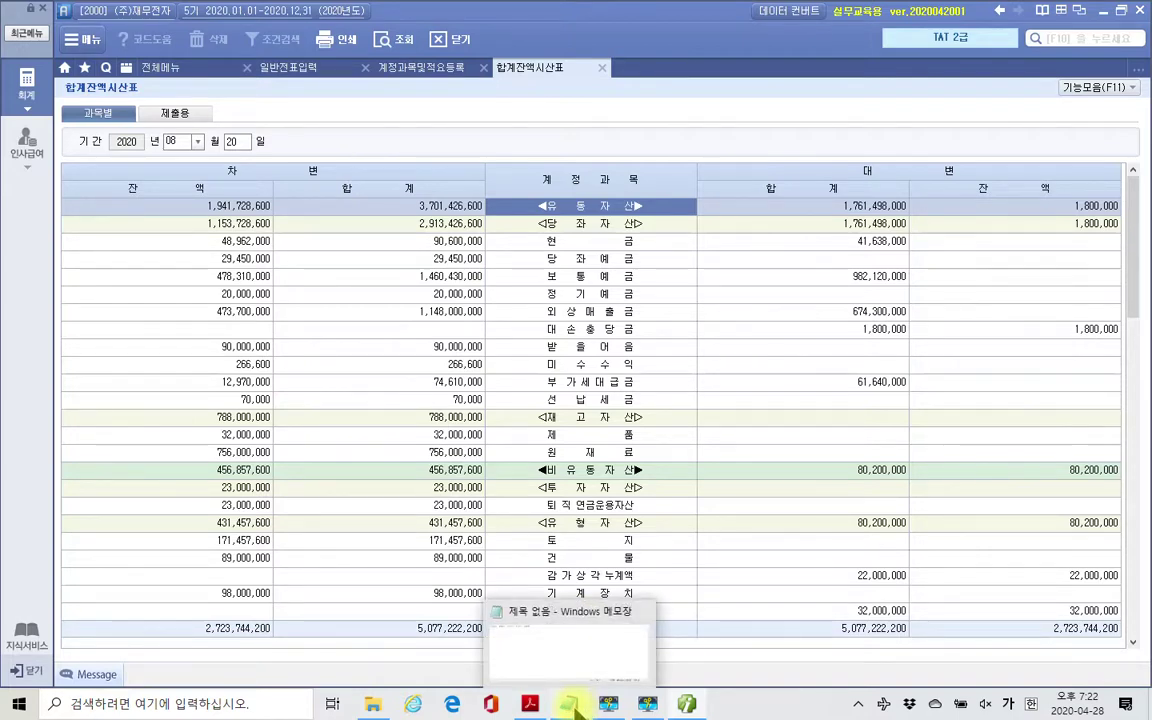
click(575, 706)
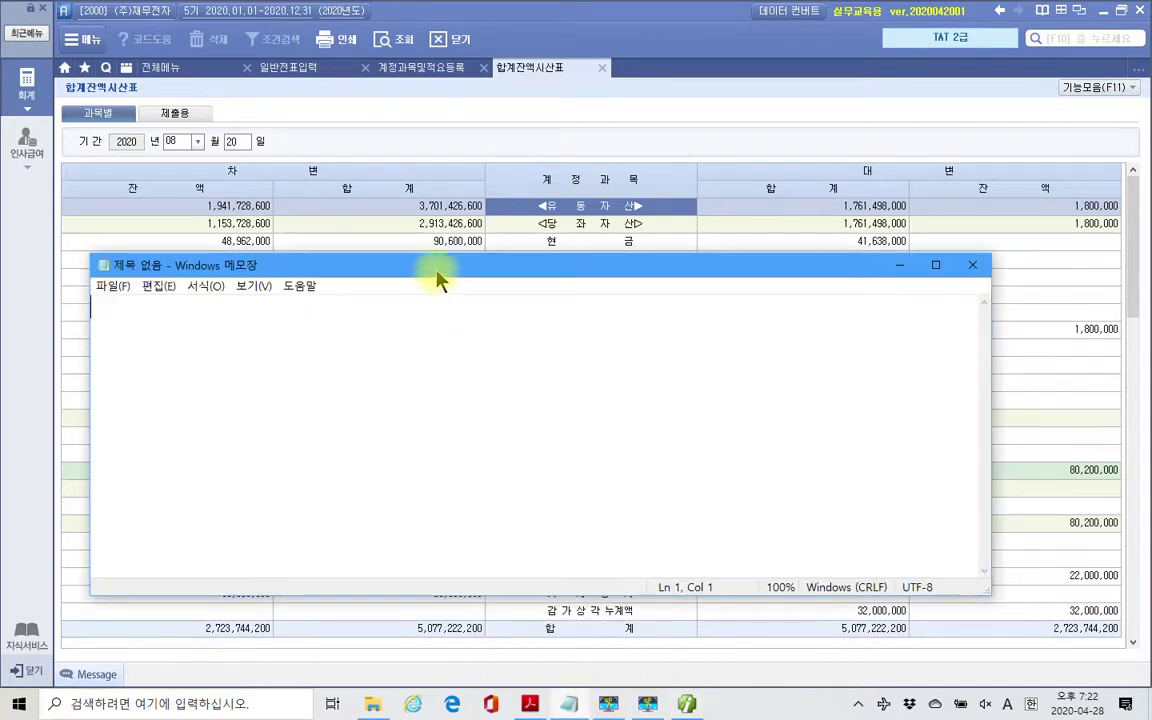
drag(437, 281, 504, 225)
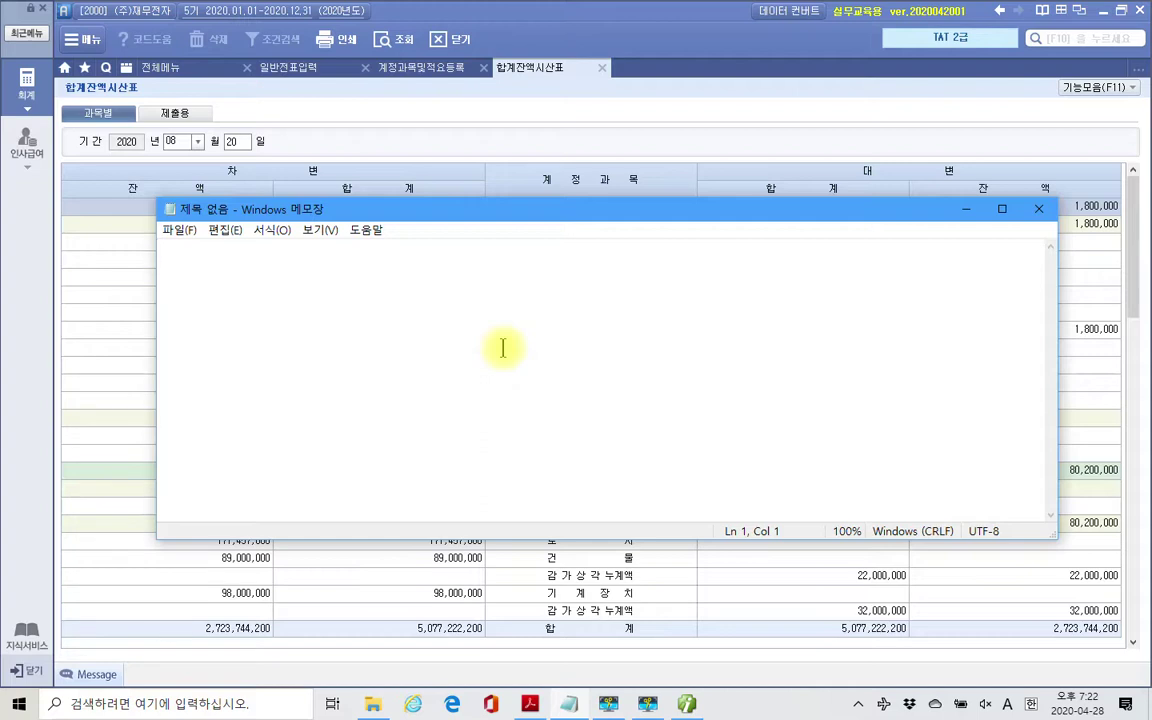
Write the heading 293쪽 3번 분개 in the note and start a debit line with 차) below a blank line.
text(29)
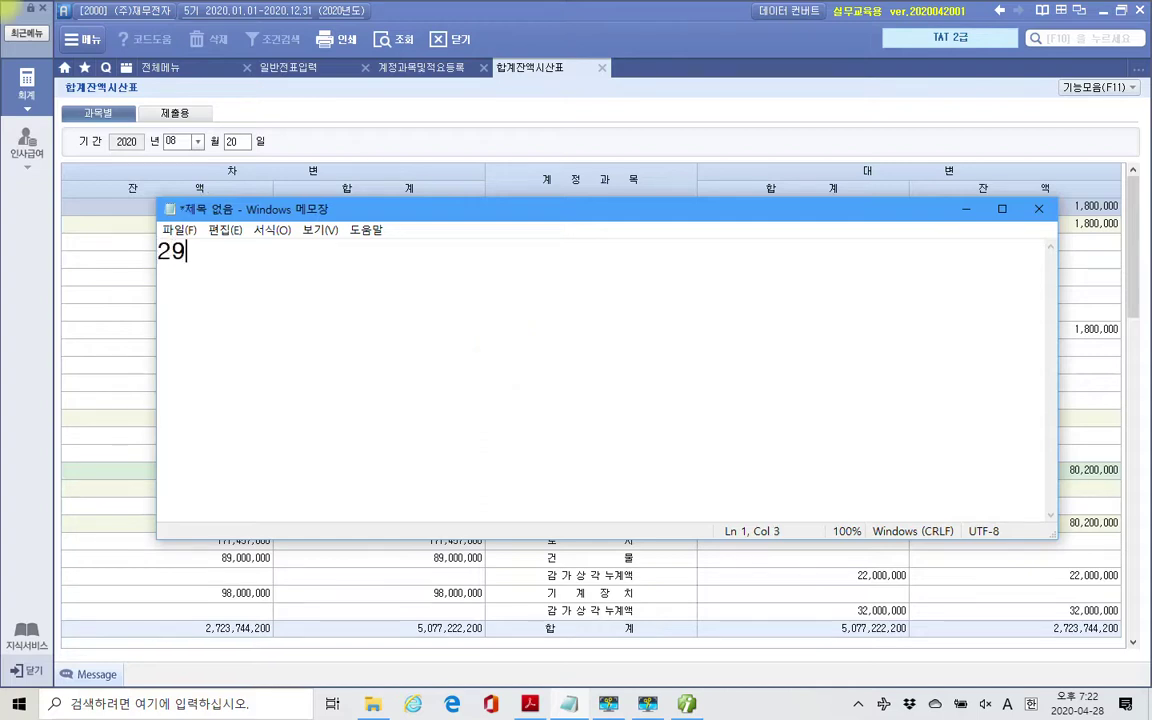
text(3Whr)
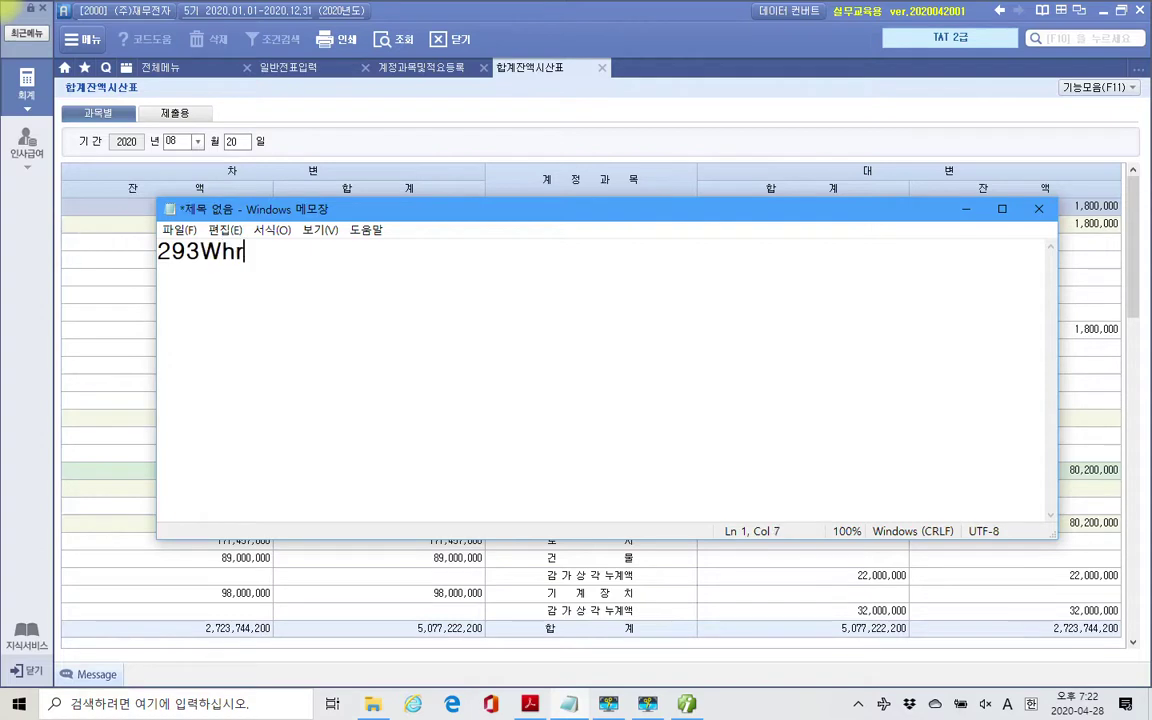
key(BackSpace)
key(BackSpace)
key(BackSpace)
text(Whr)
key(BackSpace)
key(BackSpace)
key(BackSpace)
key(BackSpace)
key(Hangul)
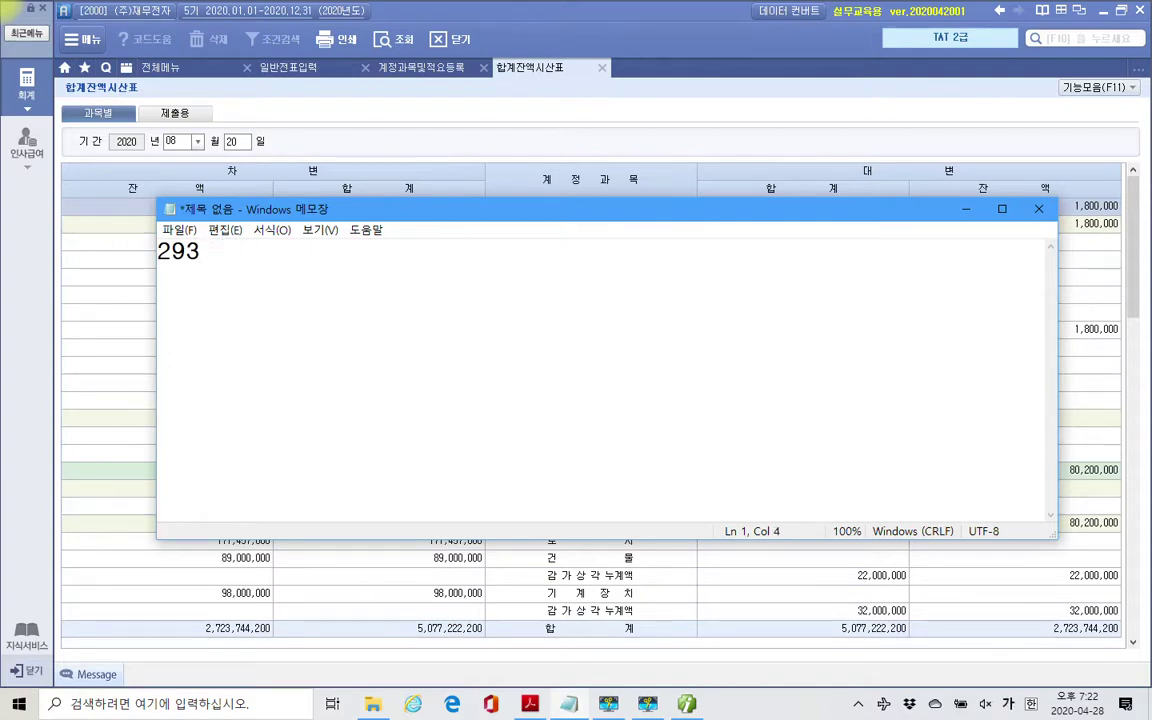
text(ㅉ)
key(BackSpace)
text(쪽 3번)
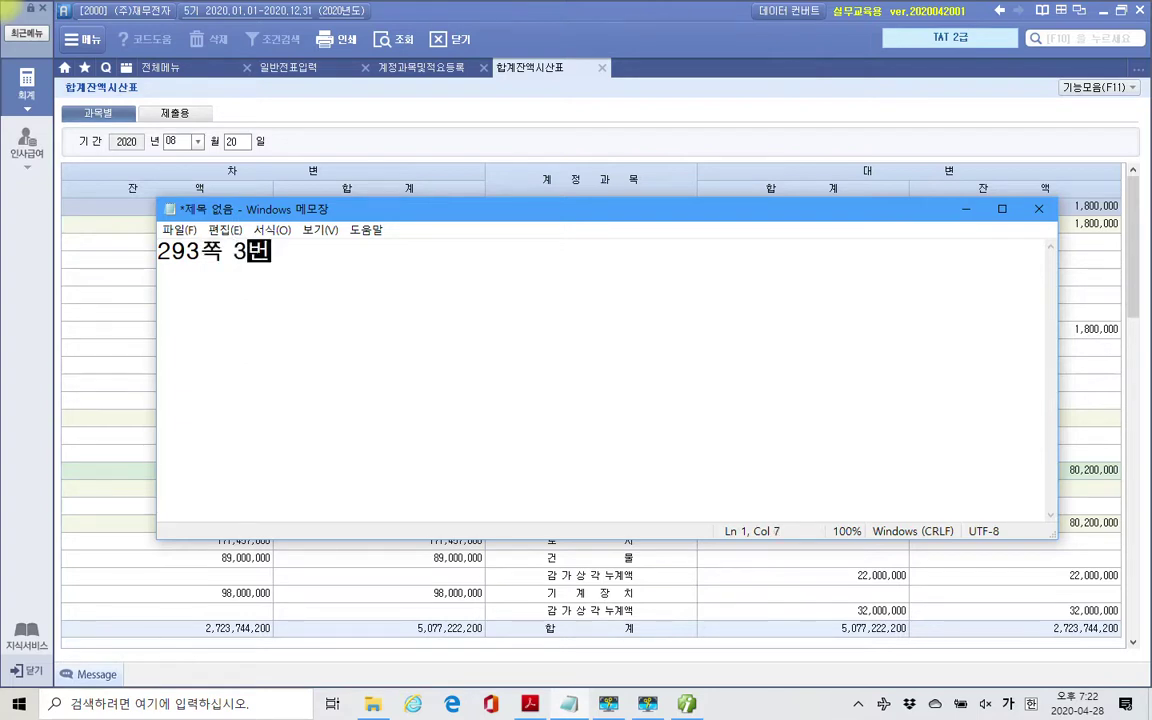
text( 분개)
key(Return)
key(Return)
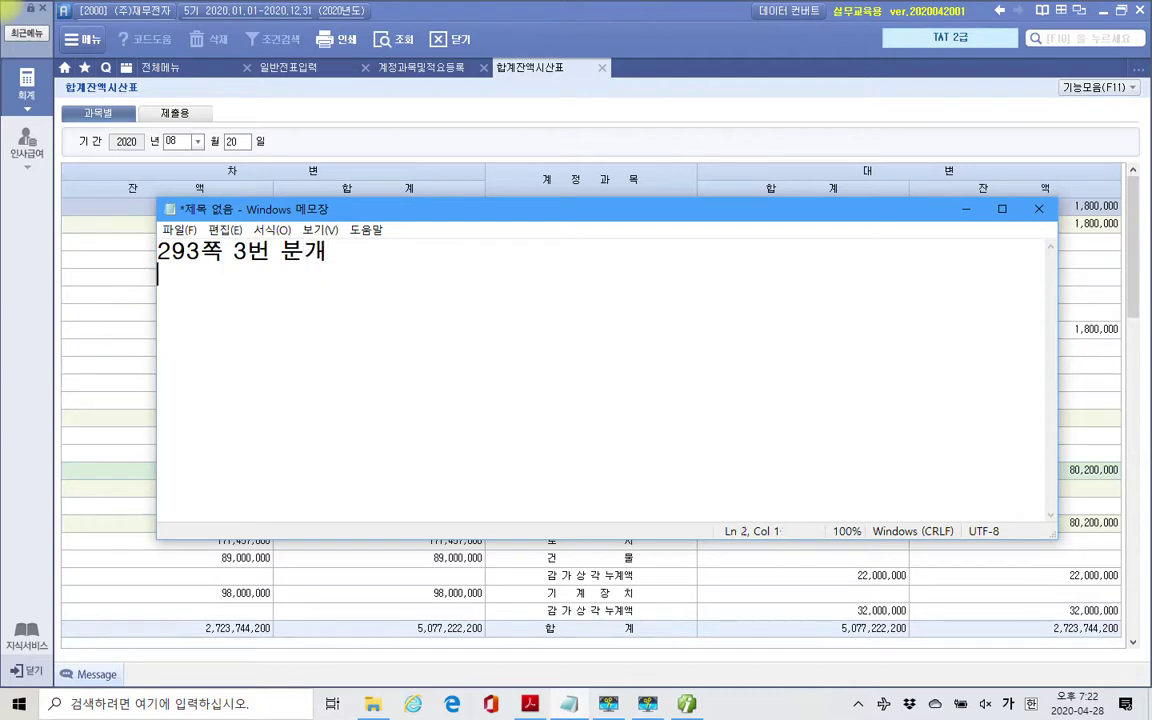
text(차))
Switch to the exercise PDF and mark the deposit slip's 한국은행 보통예금, 송금계좌 and 차감수령액 amount, then clear the marks.
click(530, 704)
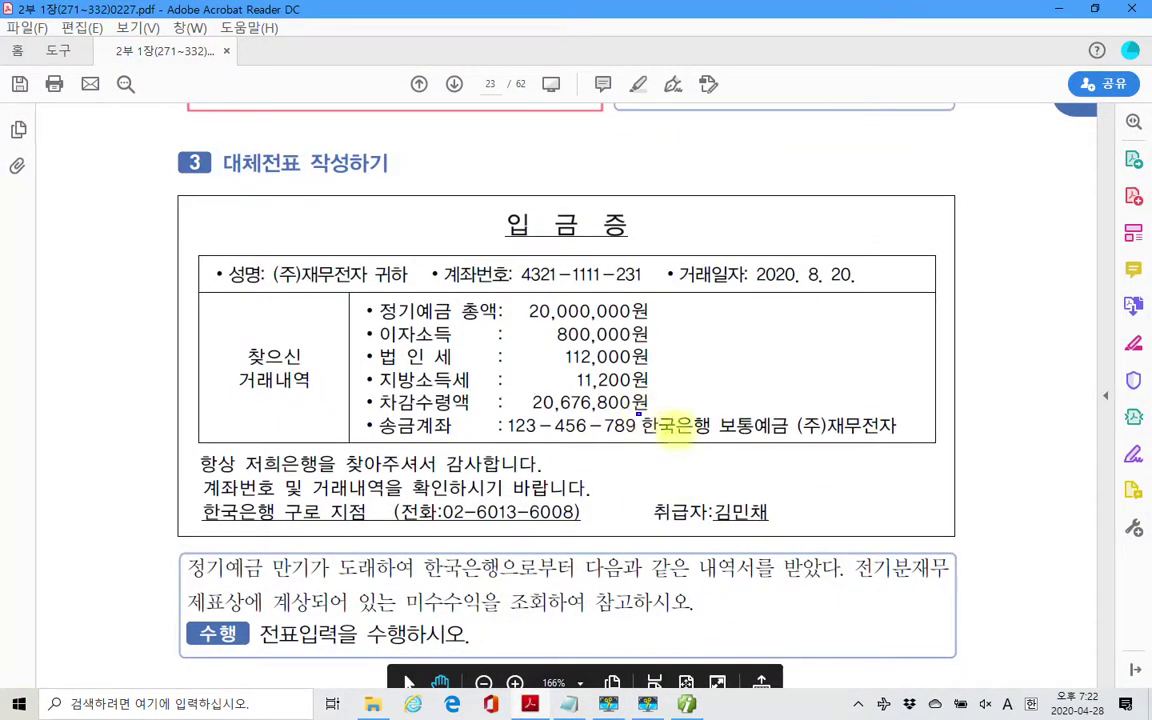
drag(637, 413, 790, 437)
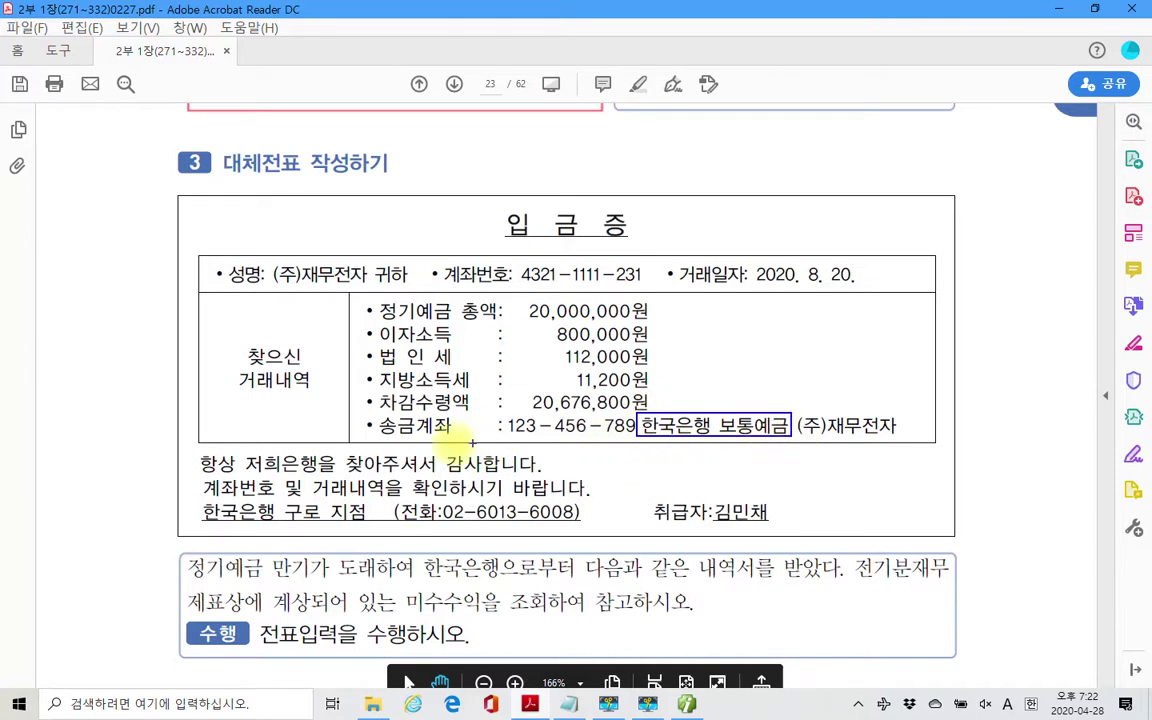
drag(378, 434, 421, 435)
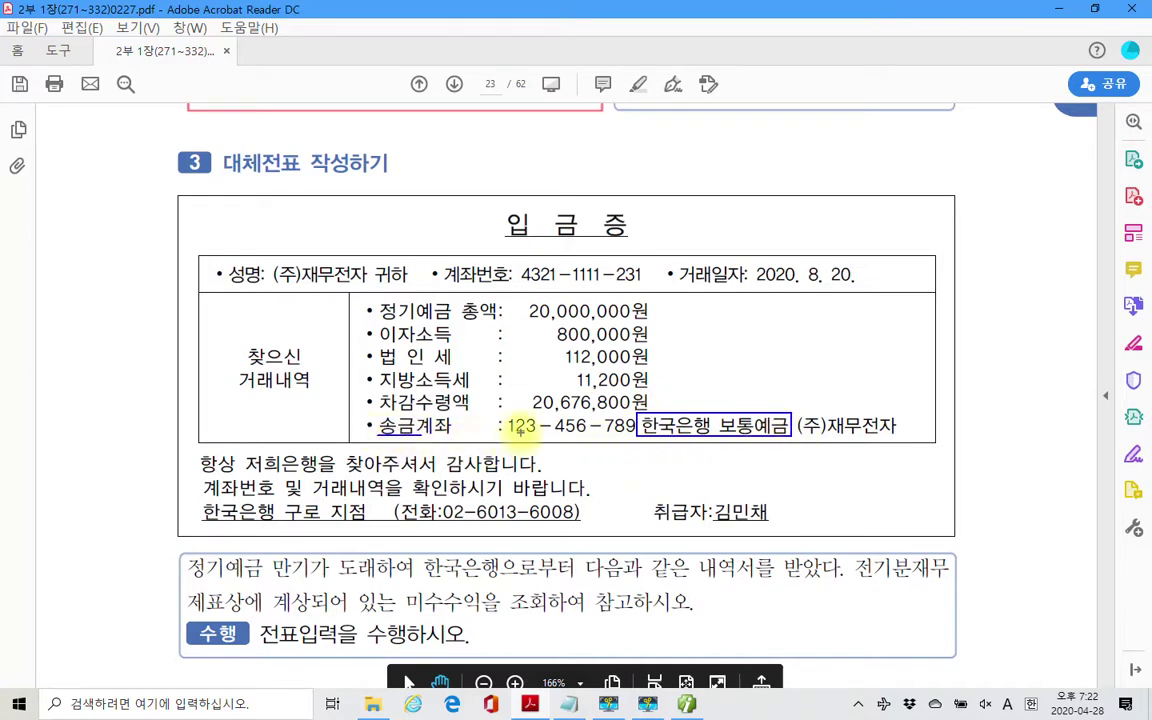
drag(513, 390, 648, 413)
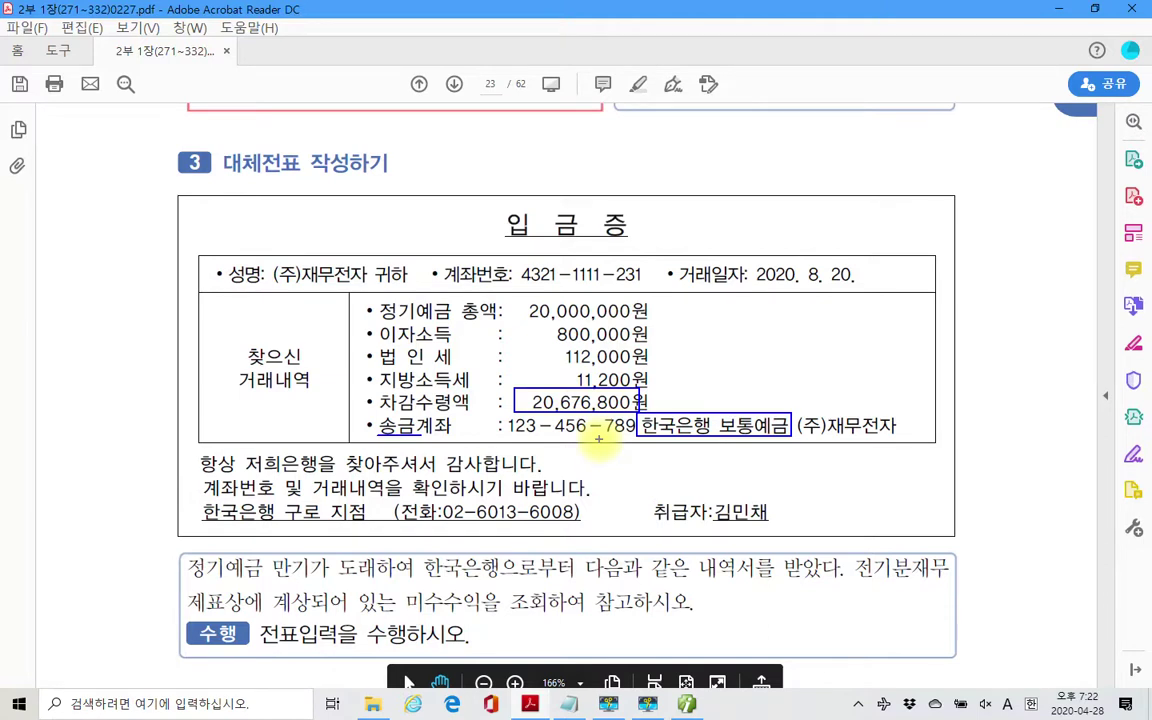
key(Escape)
Back in Notepad, complete the debit entry as 보통예금(한국) 20,676,800 and begin the credit side with 대) on the same line.
click(571, 704)
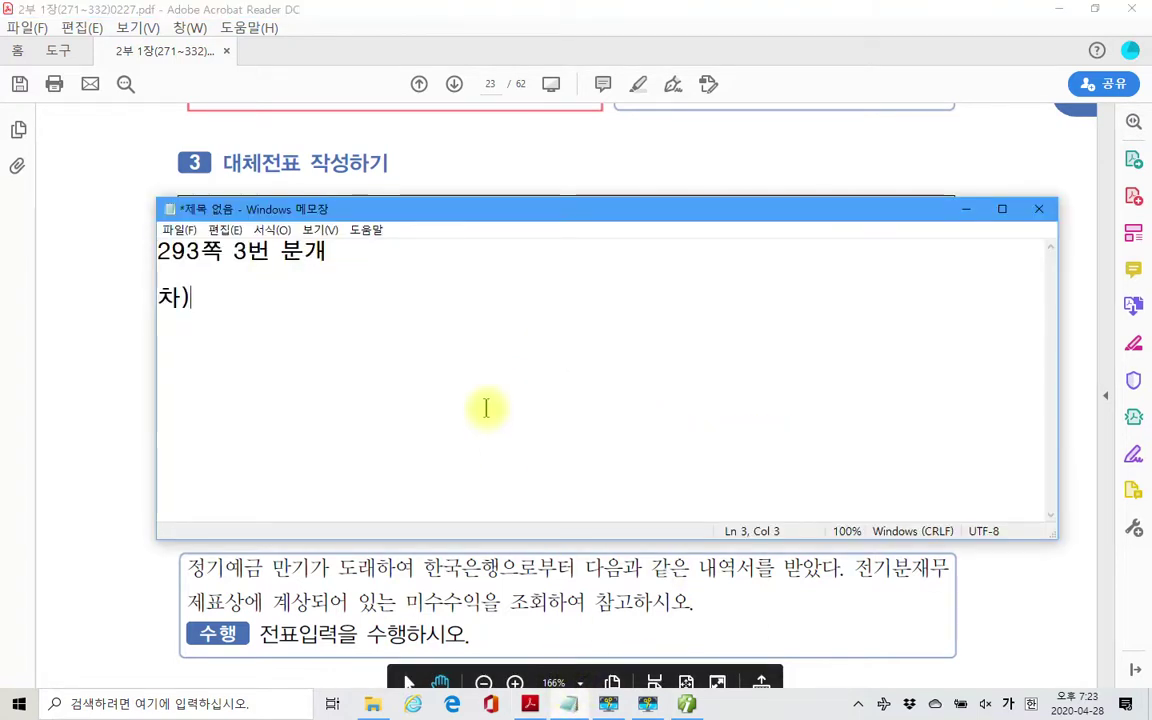
text(보통예금()
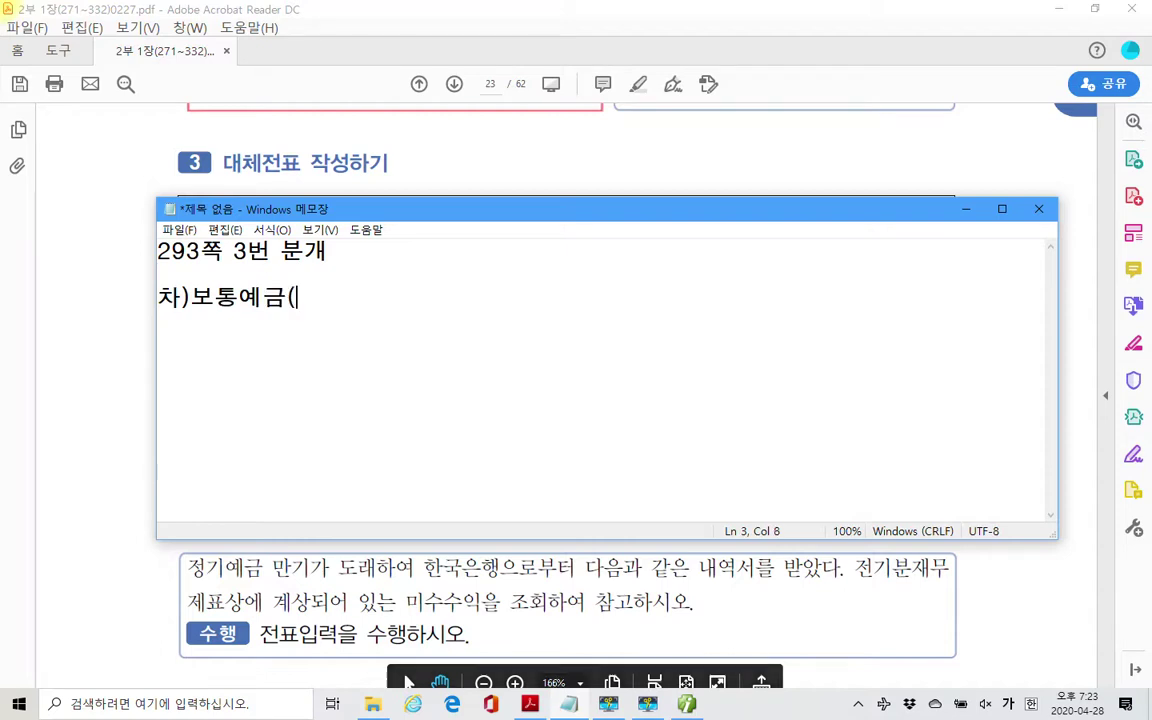
text(한국)
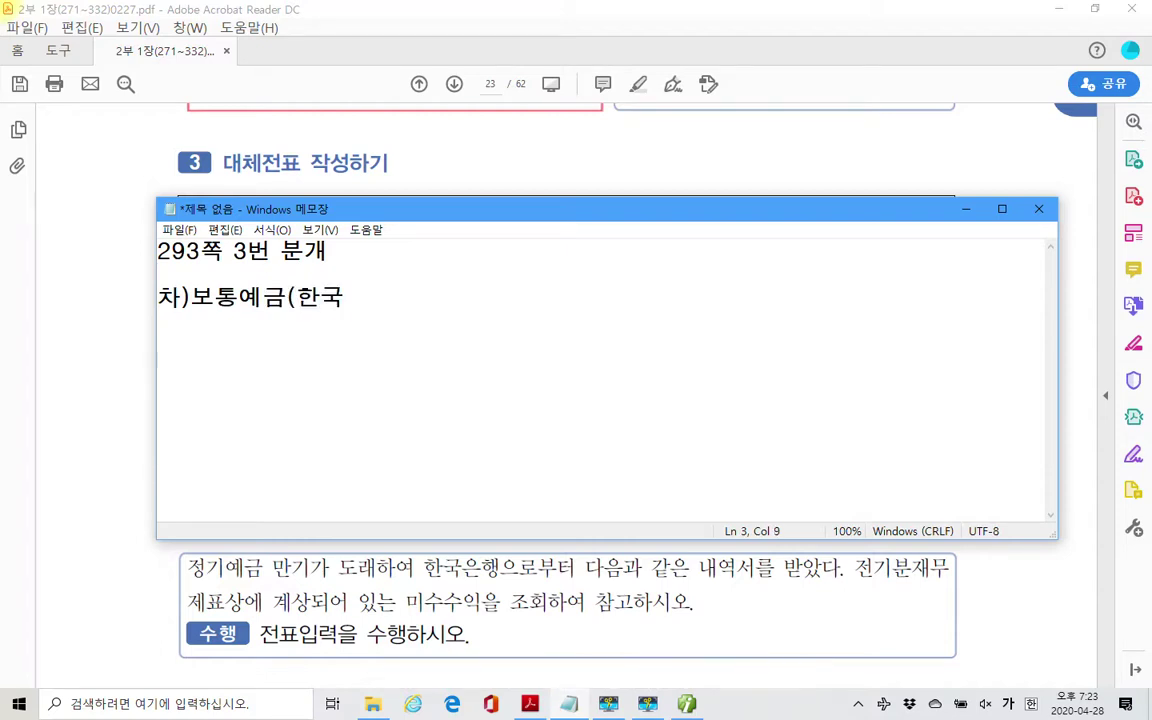
text()  20,676,)
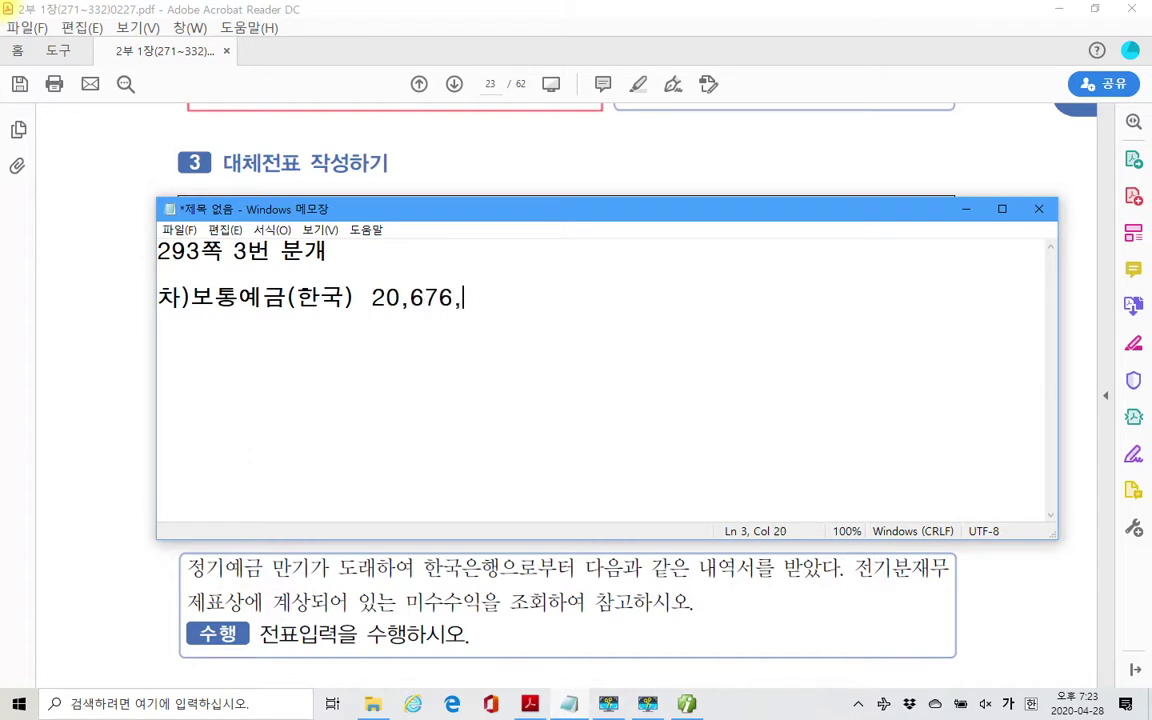
text(800          대))
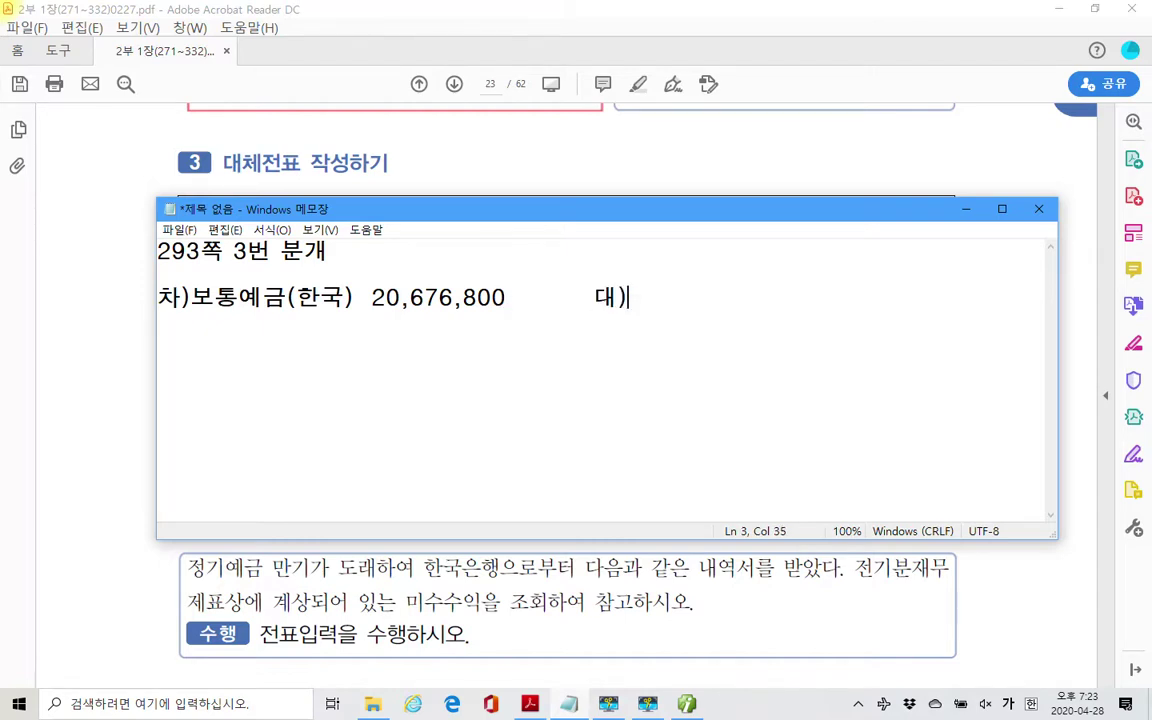
Enter the credit entry 정기예금(한국) 20,000,000 after 대).
text(정기)
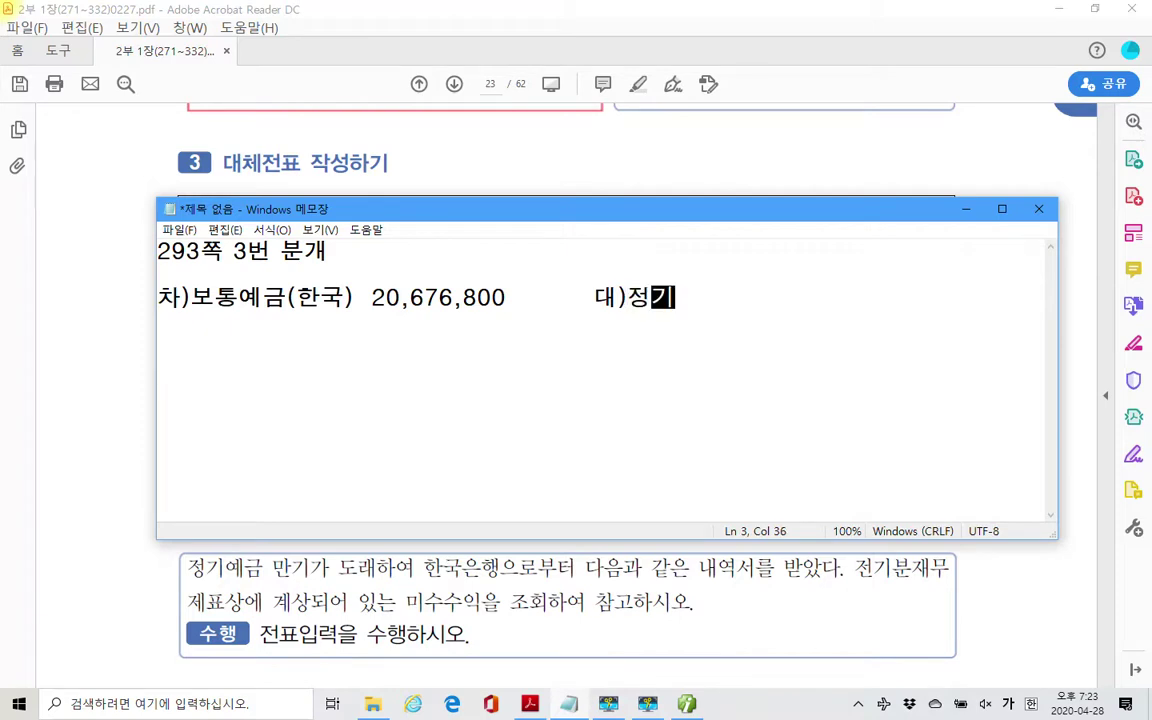
text(예금(한국)
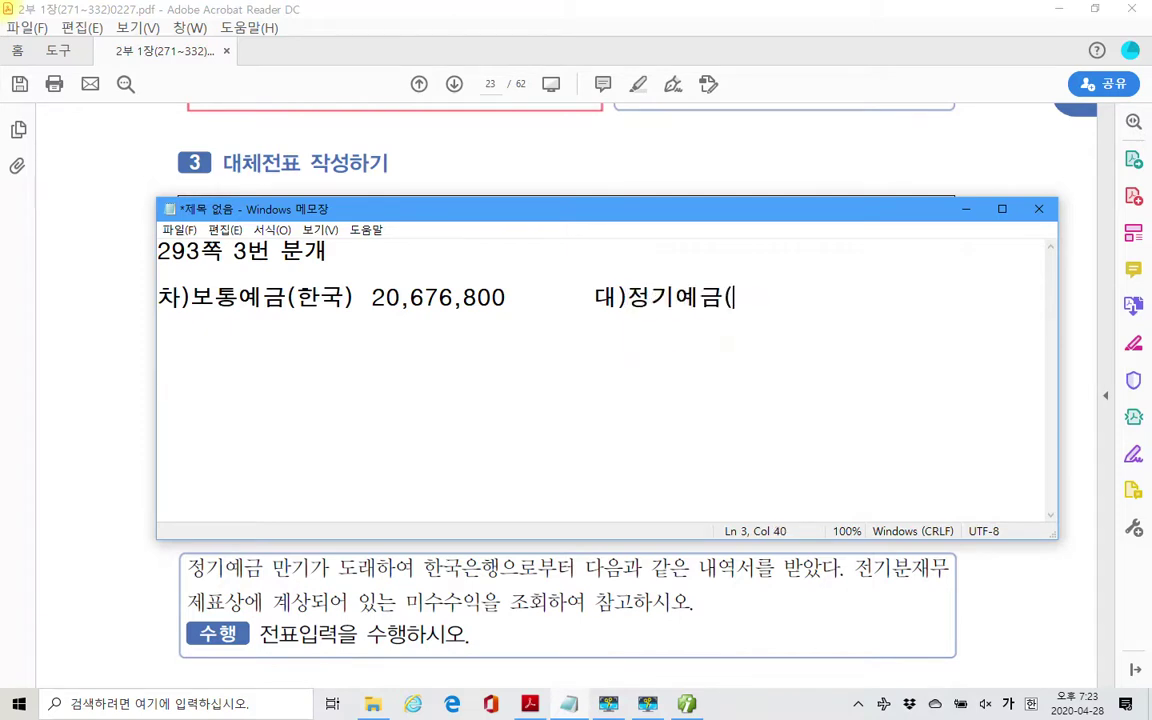
text()   )
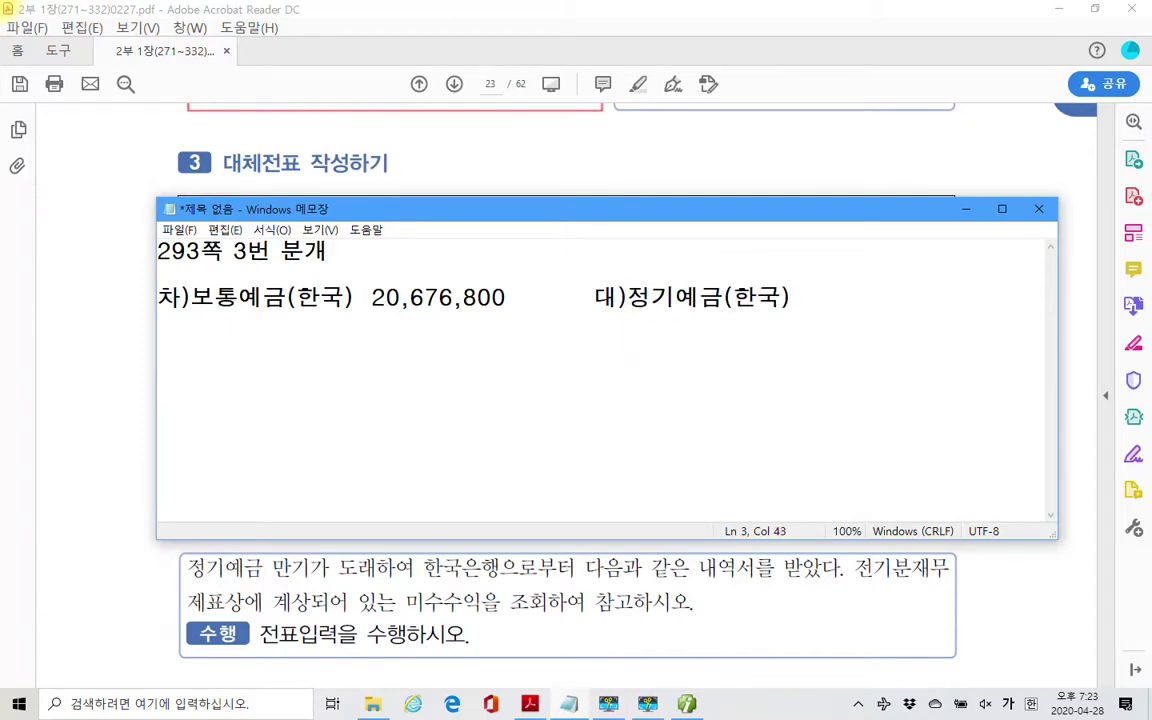
text(20,000,000)
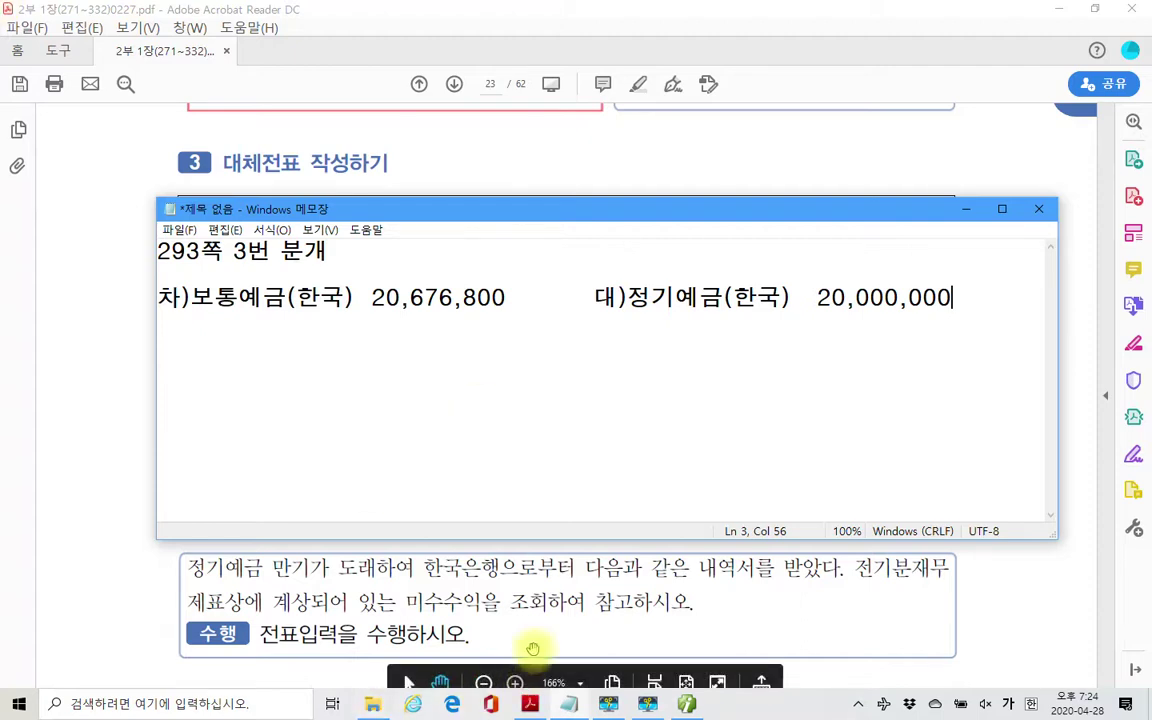
Switch to Smart A and check the 미수수익 debit balance in the trial balance, marking it and clearing the marks.
click(480, 636)
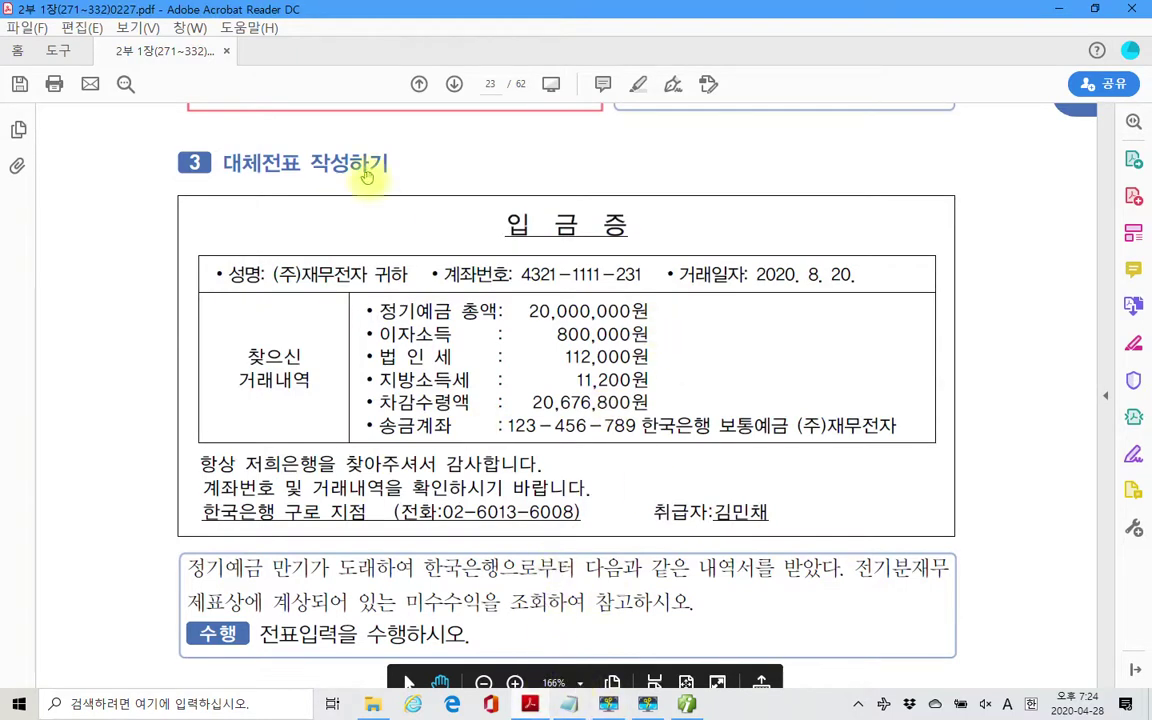
click(686, 705)
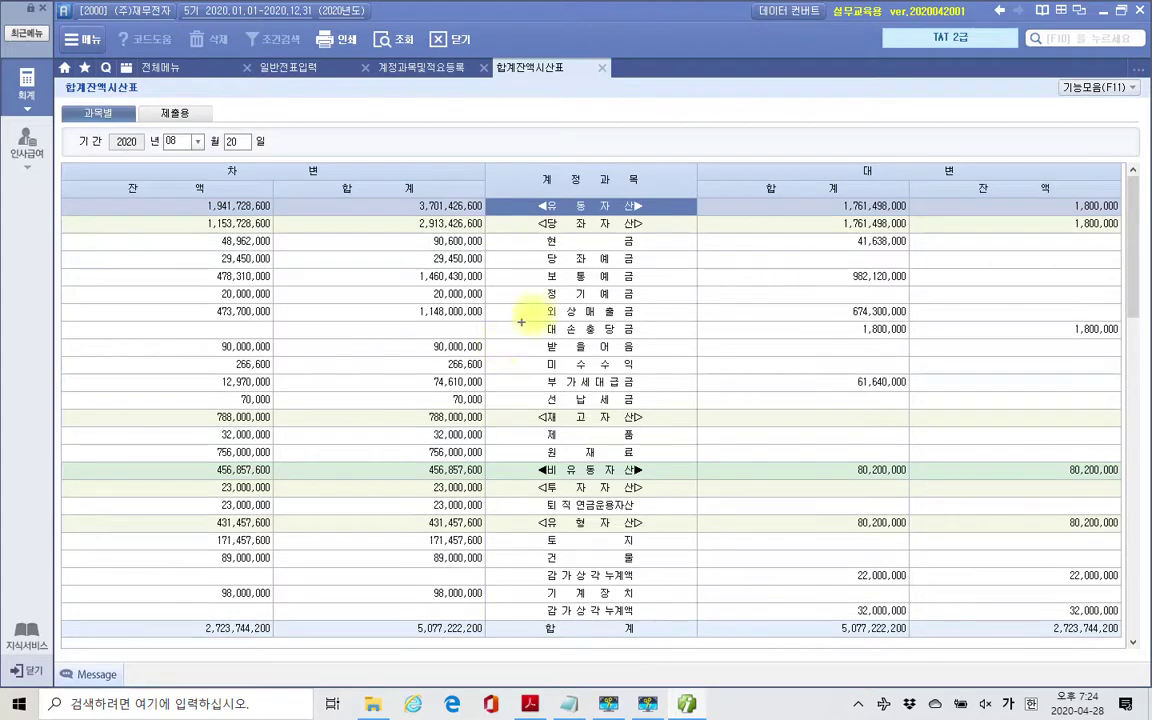
mouse_move(534, 354)
mouse_down()
mouse_move(612, 385)
mouse_move(655, 375)
mouse_up()
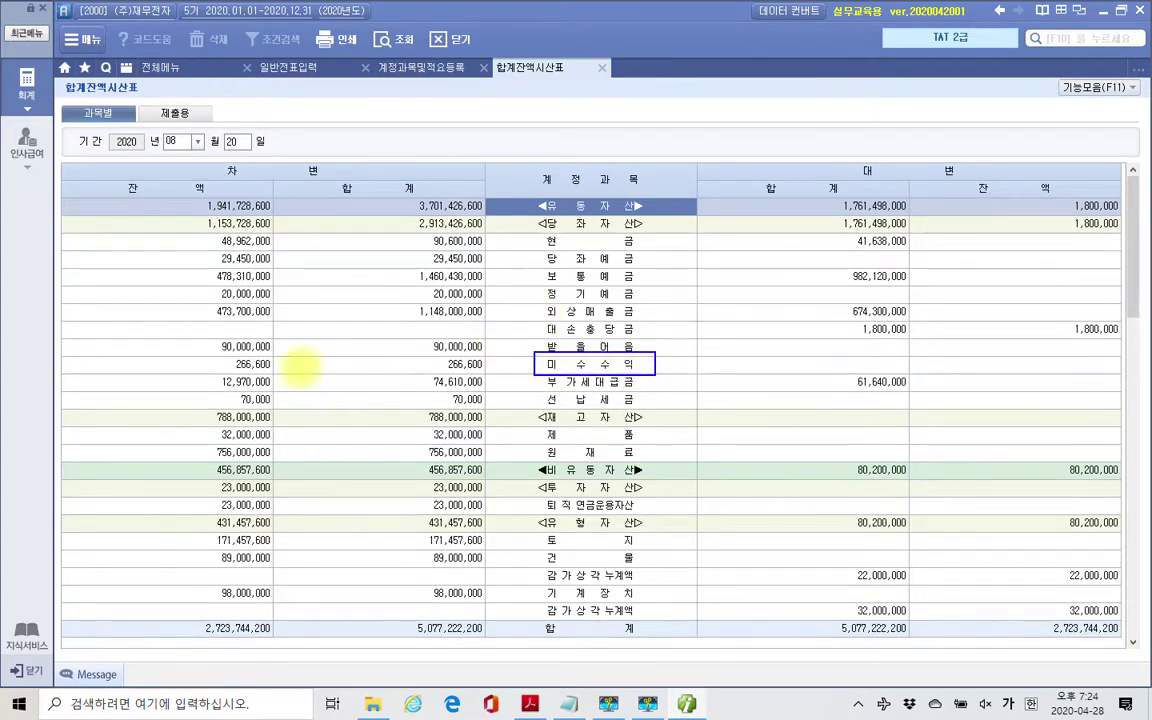
drag(224, 356, 270, 372)
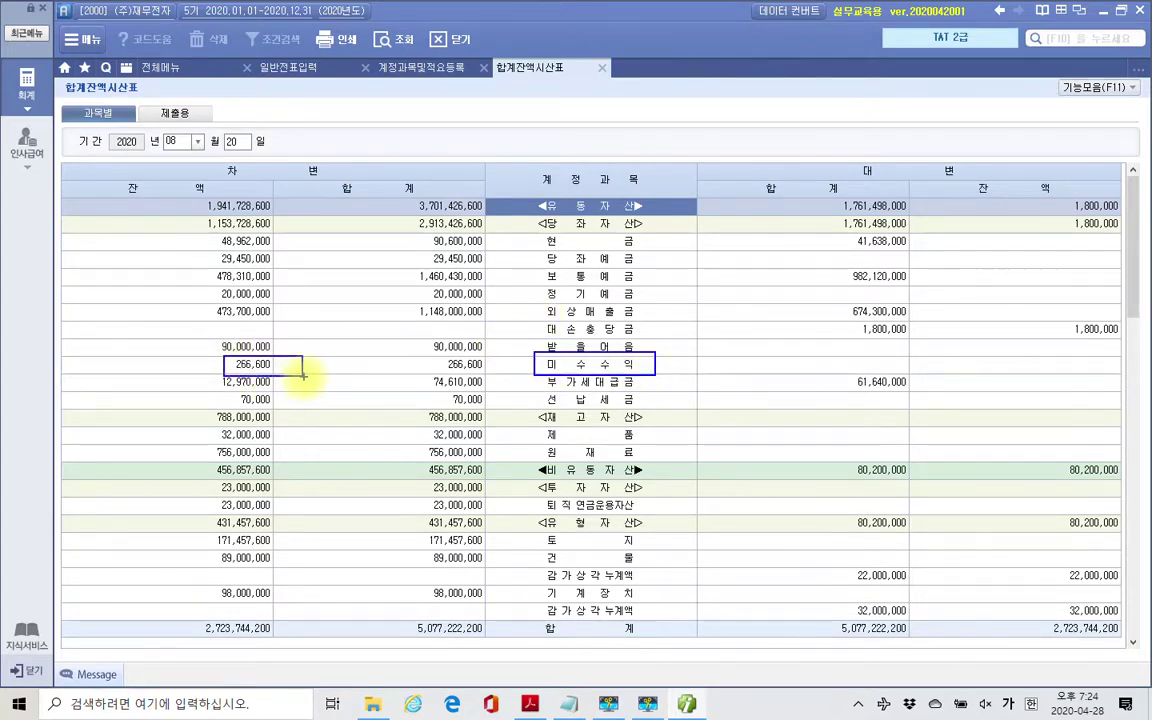
key(Escape)
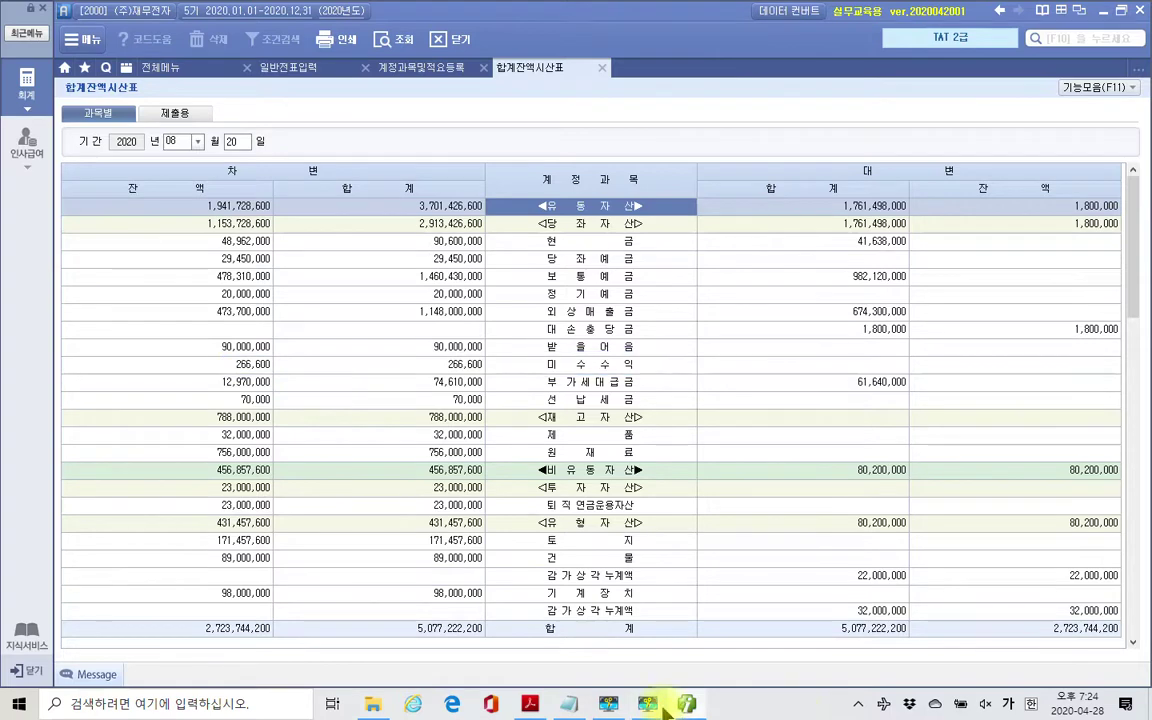
click(687, 707)
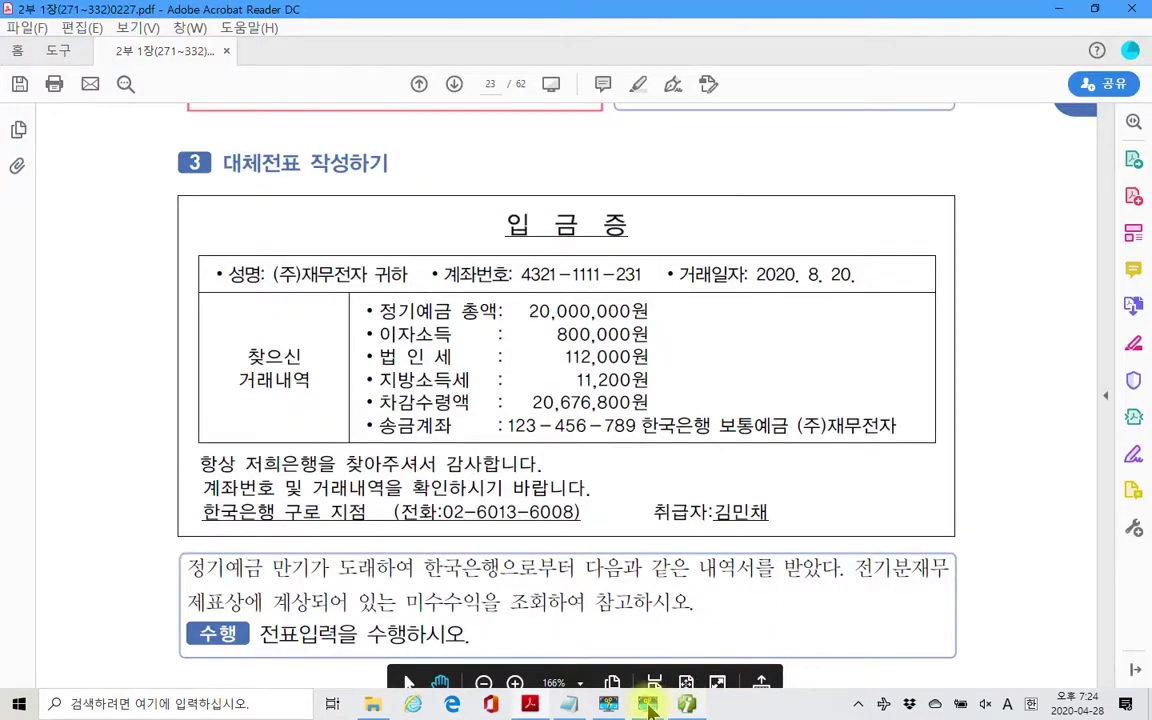
In Notepad, add a second credit line 미수수익 266,600 beneath 정기예금, rechecking the amount in the Smart A trial balance.
mouse_move(575, 706)
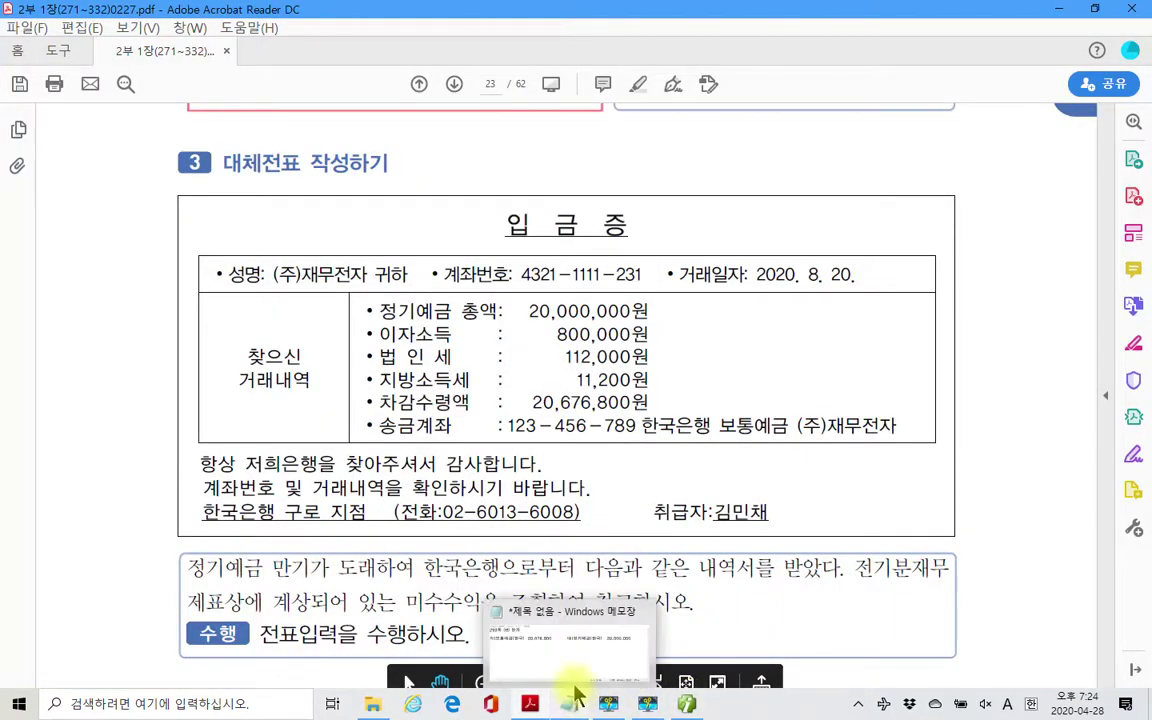
click(525, 610)
click(546, 356)
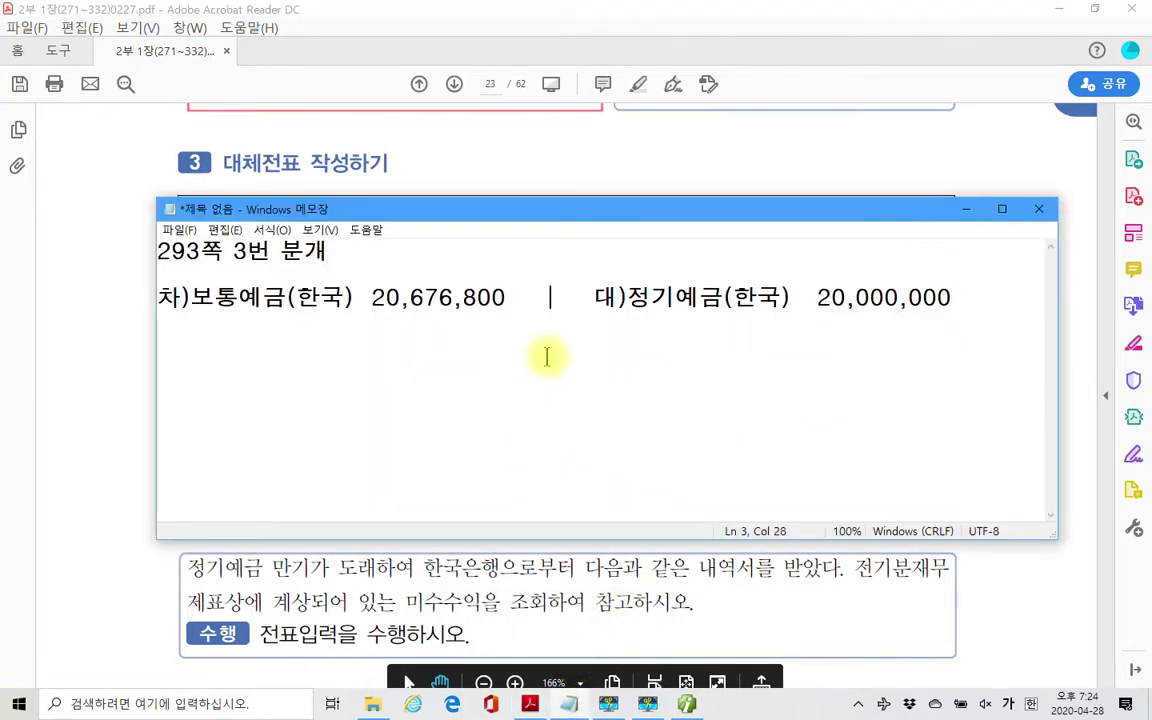
key(End)
key(Return)
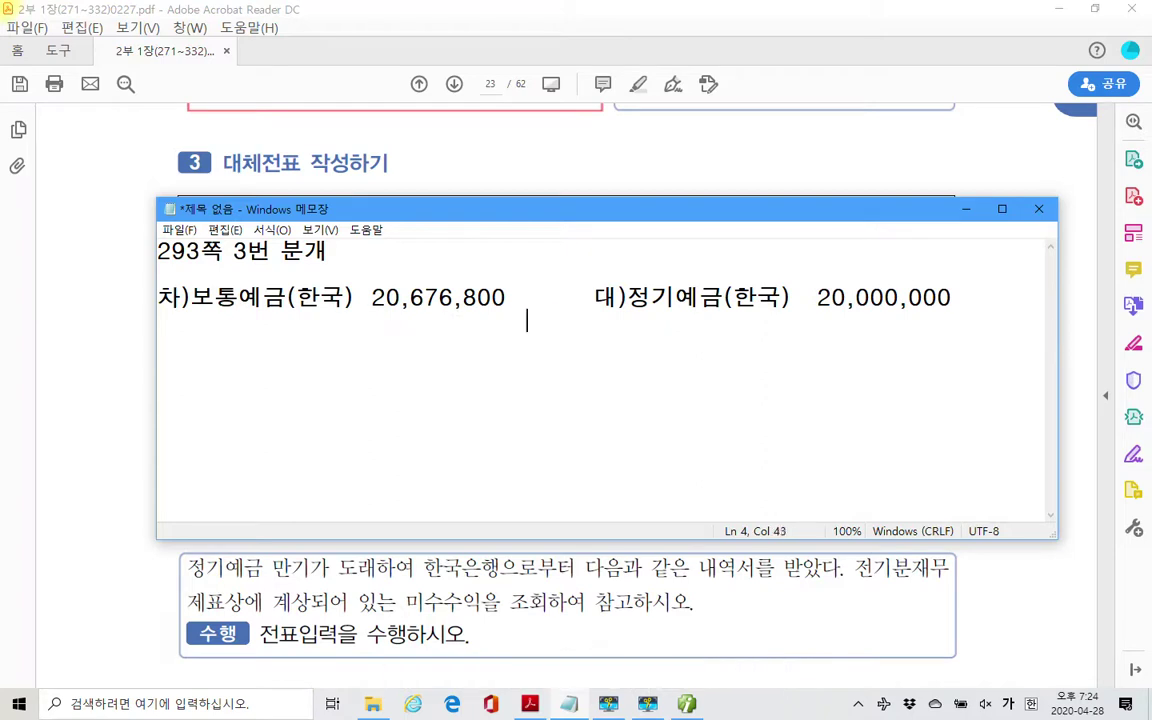
text(미수수익)
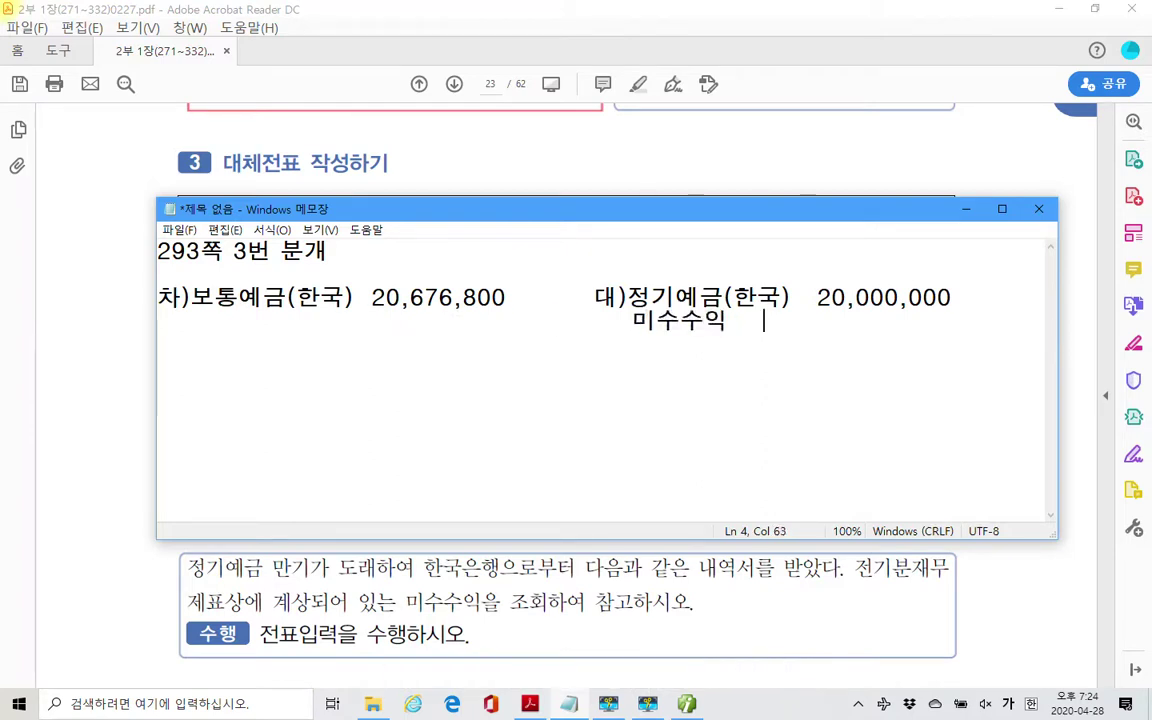
text(                266)
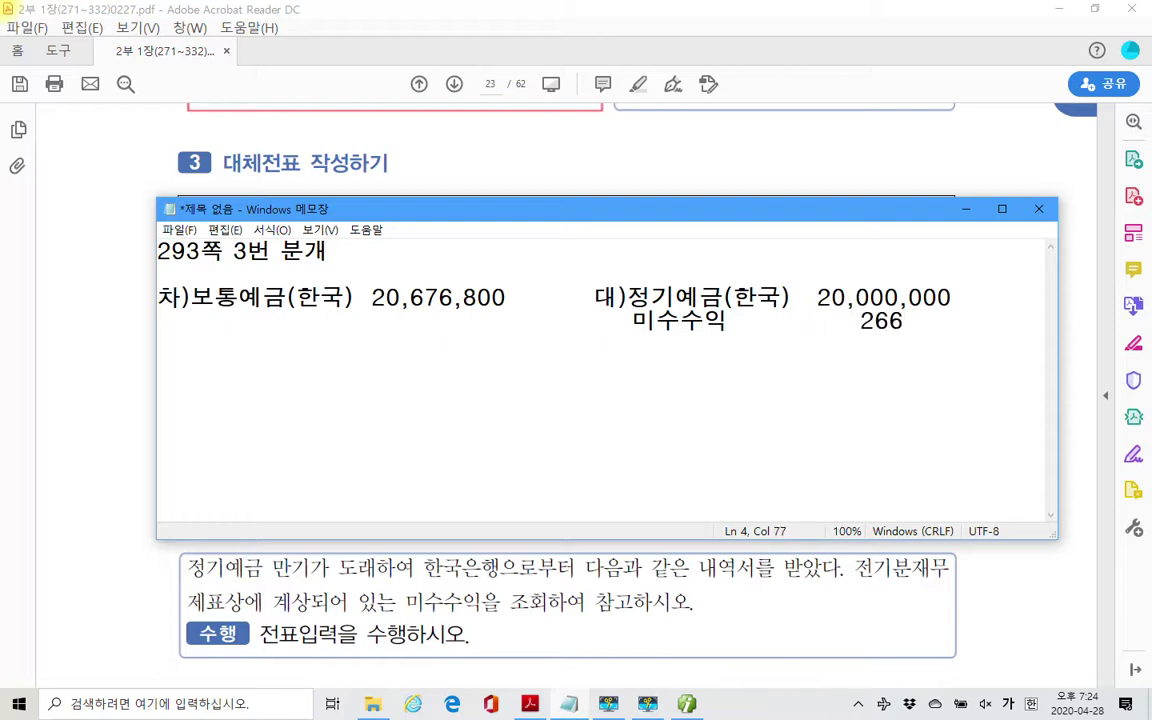
click(687, 704)
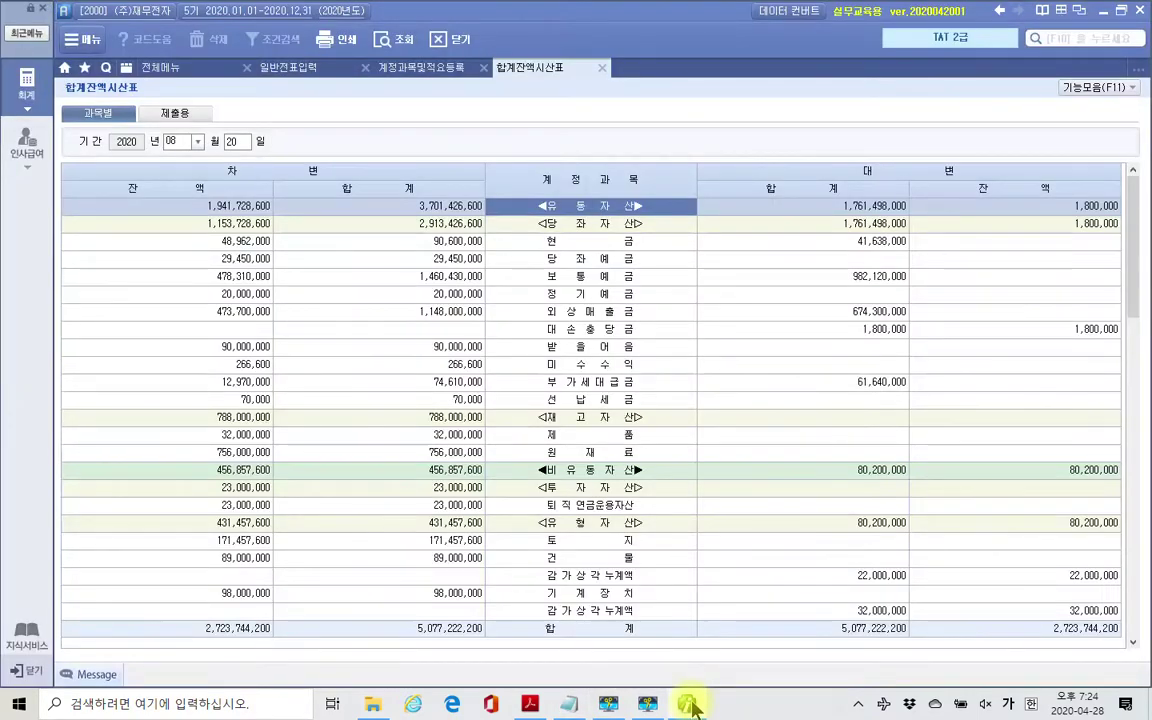
click(690, 705)
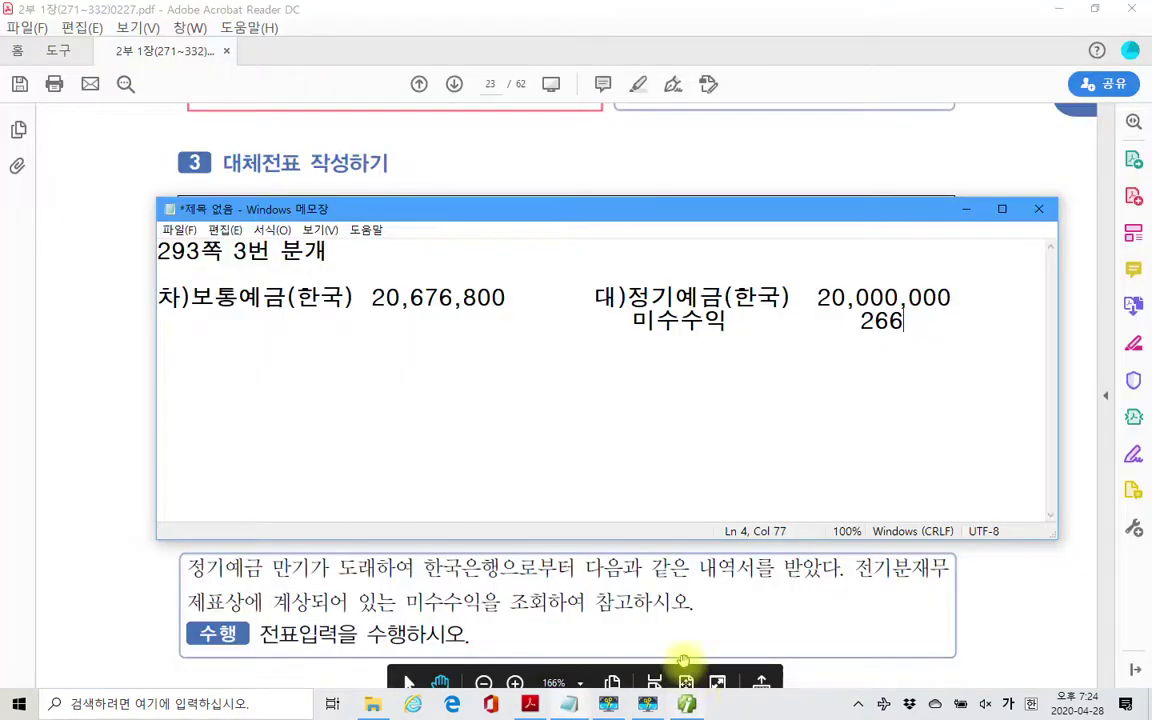
text(,600)
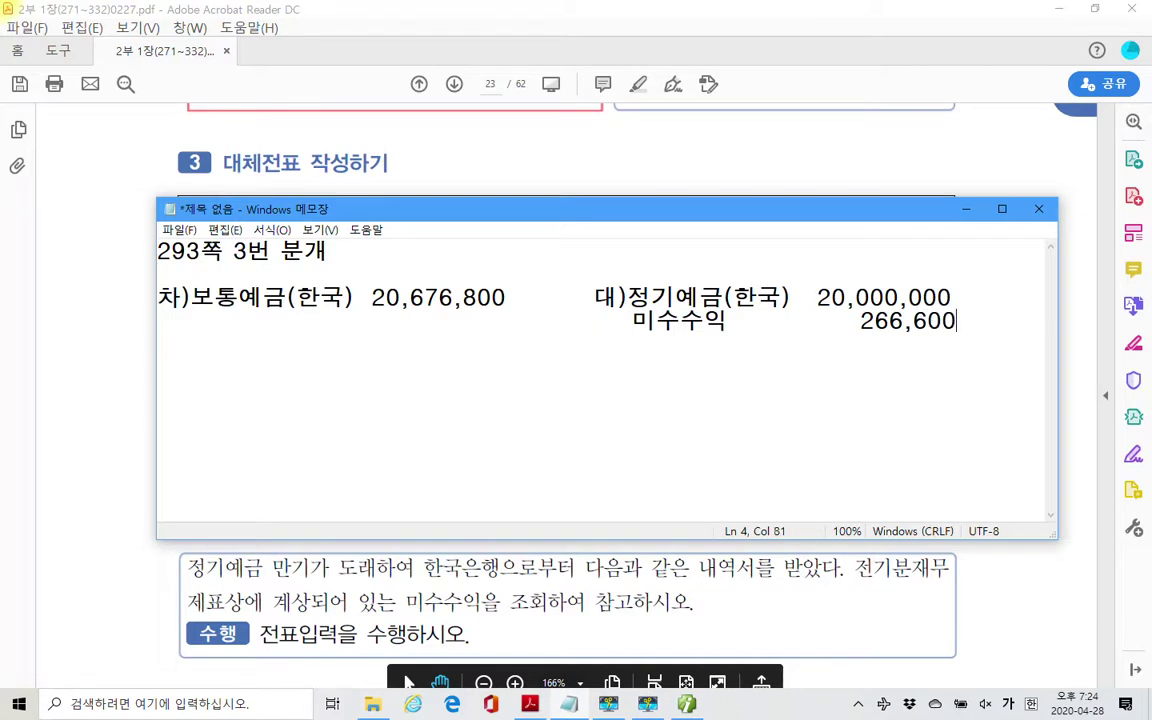
Add a third credit line 이자수익 533,400 beneath 미수수익 in the Notepad journal entry.
key(Return)
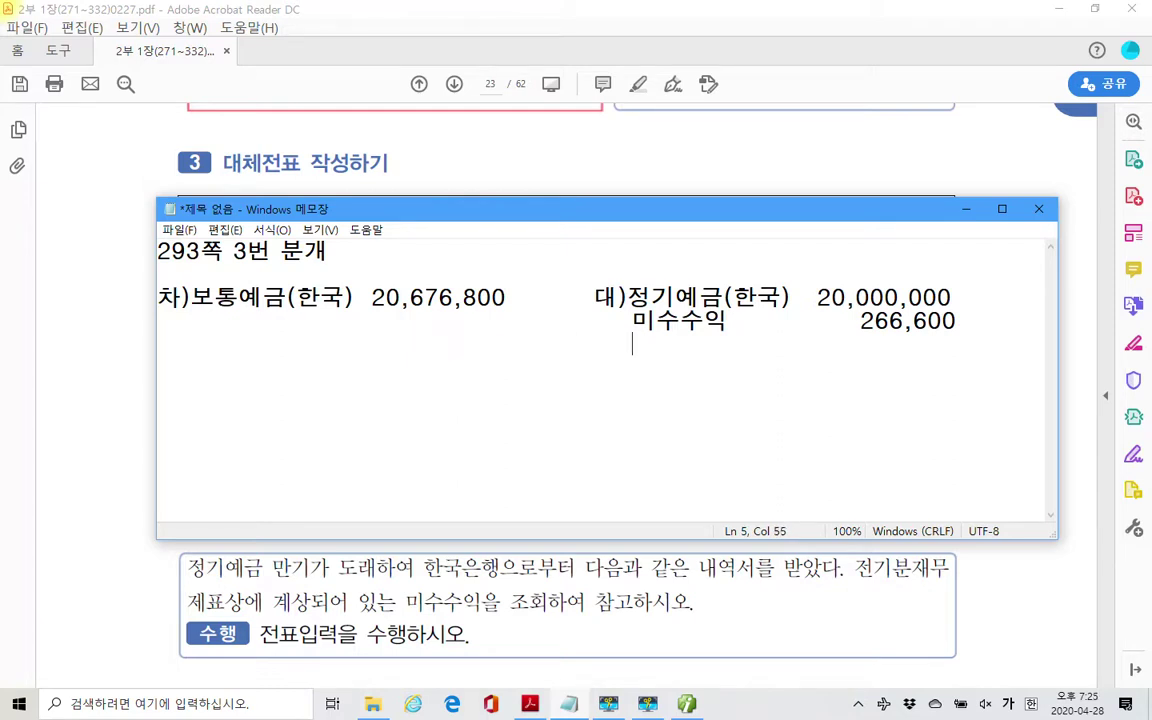
text(이자수익)
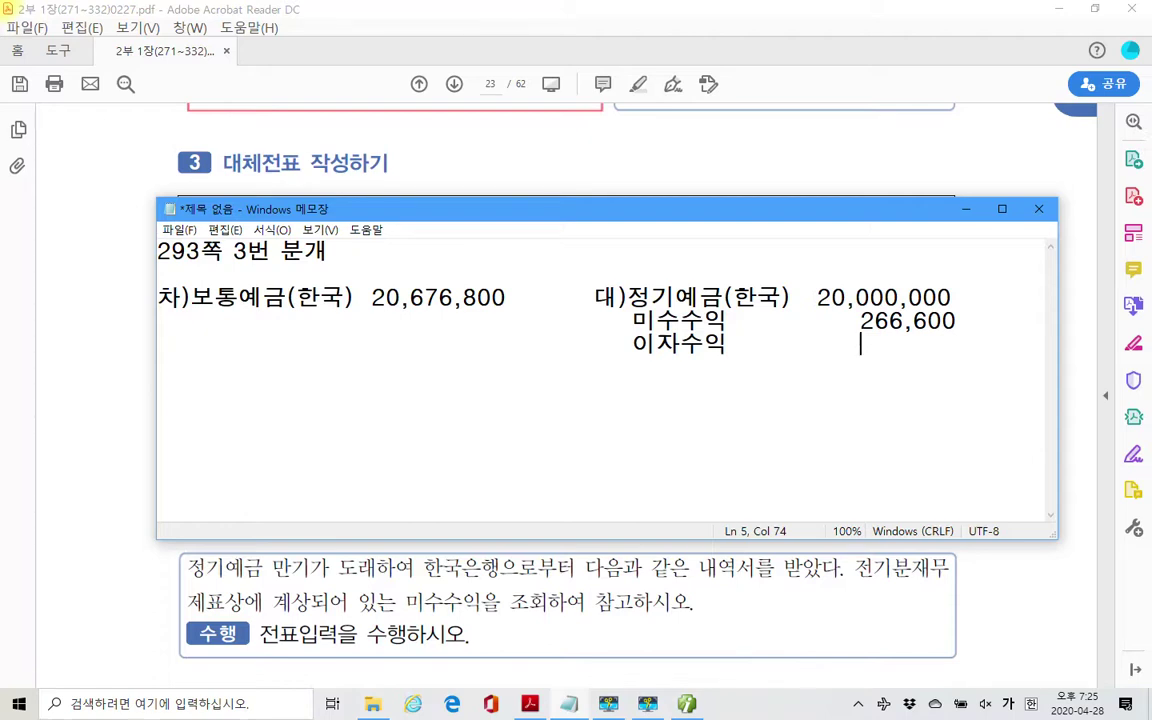
text(533,400)
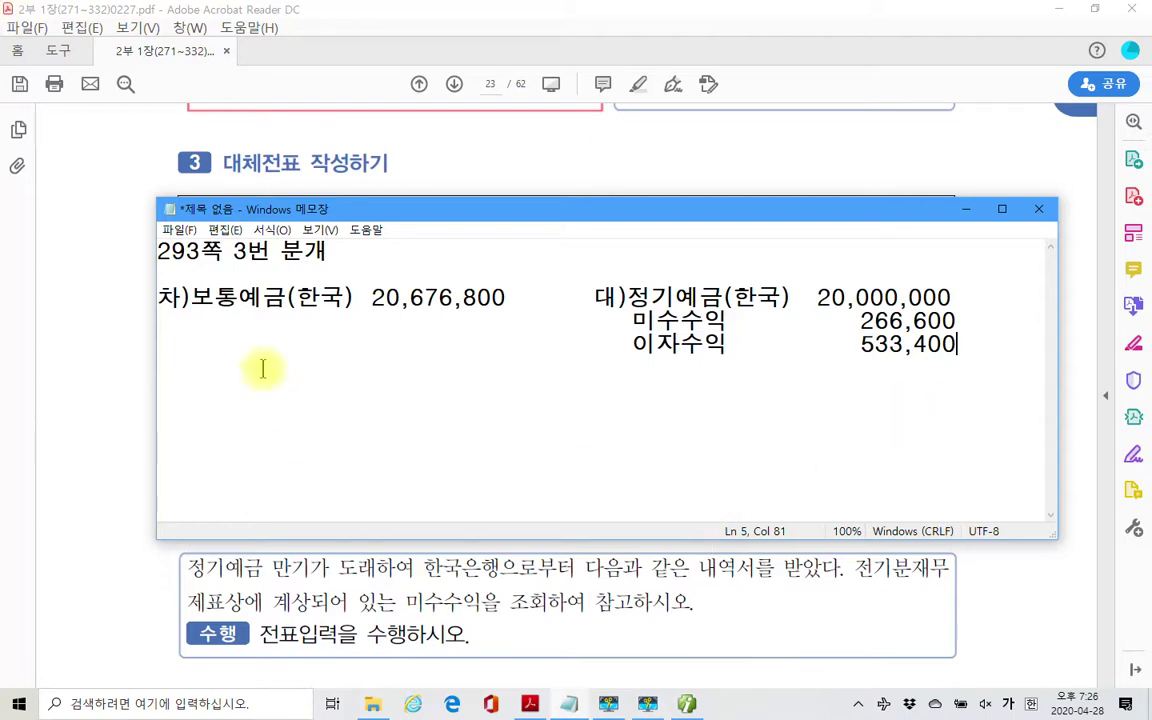
Insert the debit account 선납세금 beneath 보통예금 and remove surplus spaces to bring 미수수익 266,600 back to the credit side.
click(181, 320)
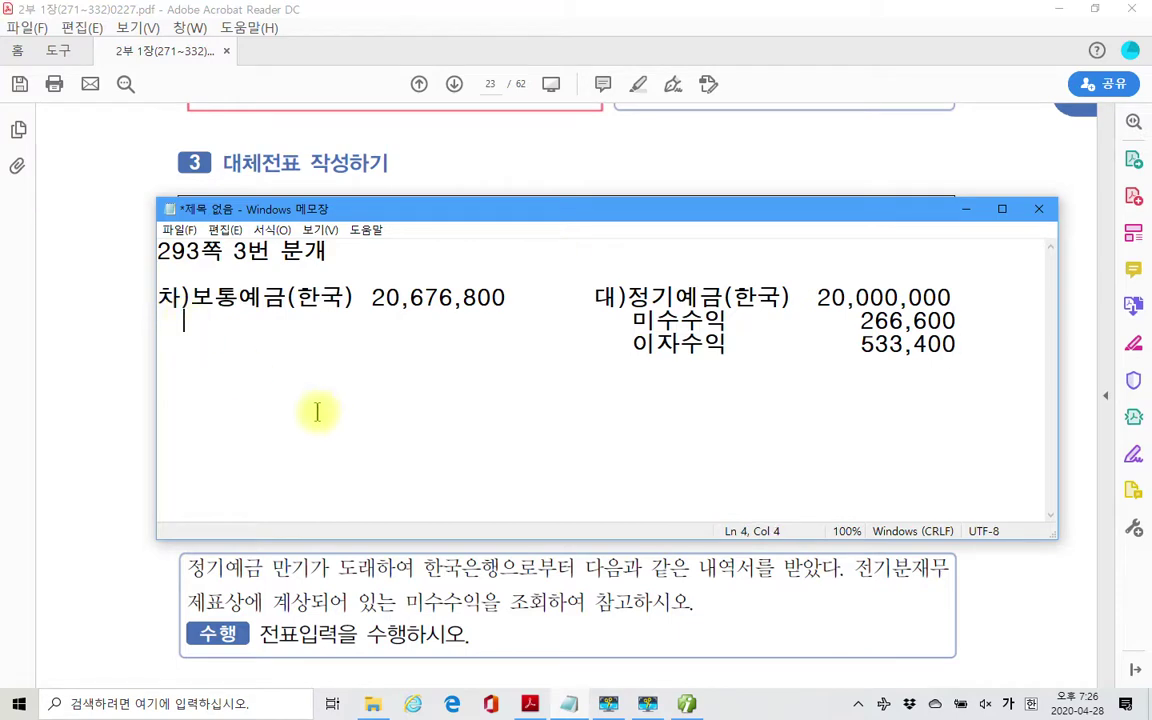
text(선납)
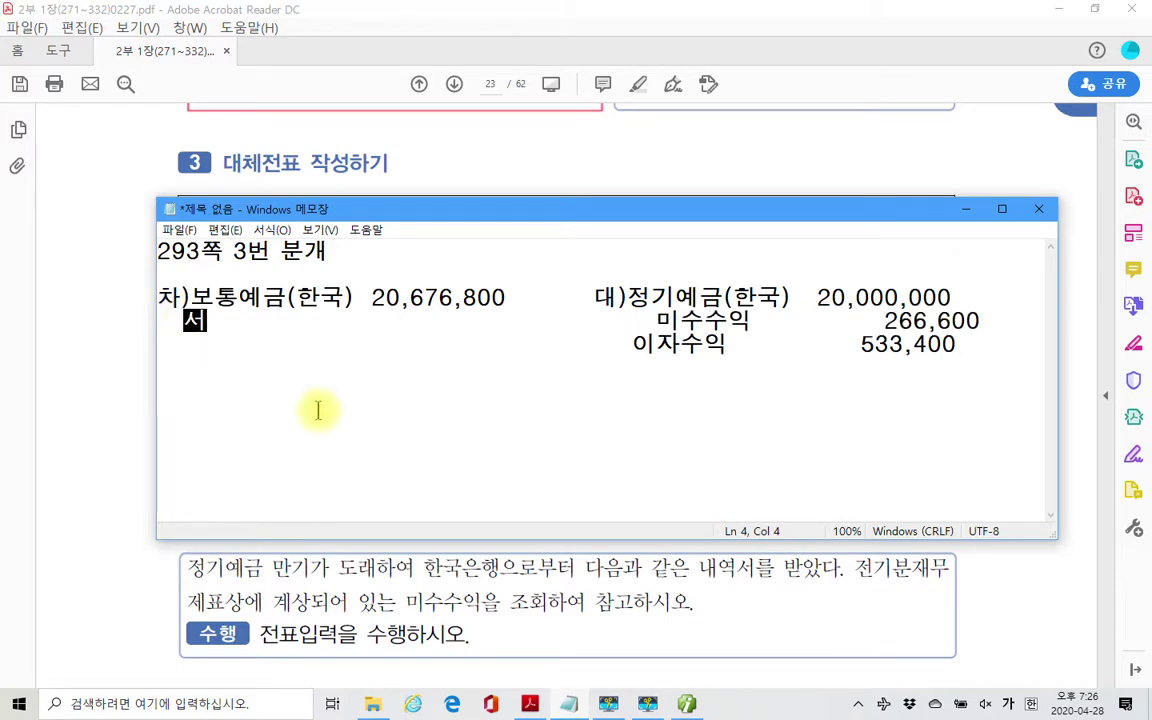
text(세ㄱ)
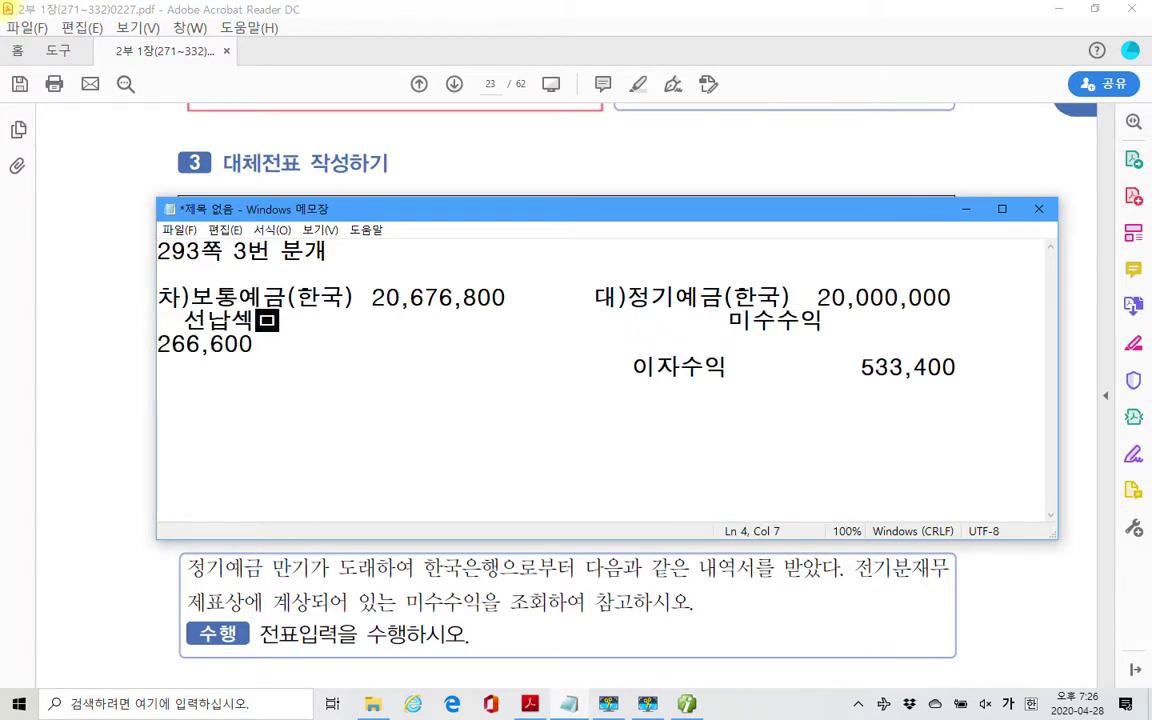
text(금)
key(Delete)
key(Delete)
key(Delete)
key(Delete)
key(Delete)
key(Delete)
key(Delete)
key(Delete)
key(Delete)
key(Delete)
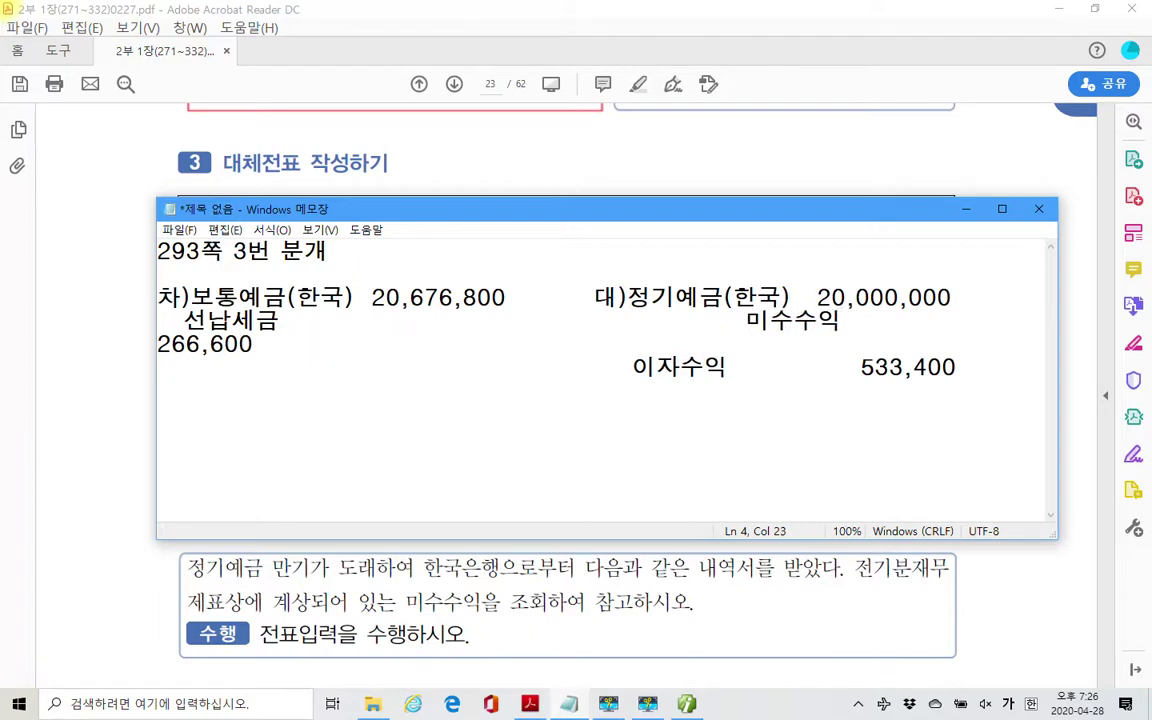
key(Delete)
key(Delete)
key(Delete)
key(Delete)
key(Delete)
key(Delete)
key(Delete)
key(Delete)
key(Delete)
key(Delete)
key(Delete)
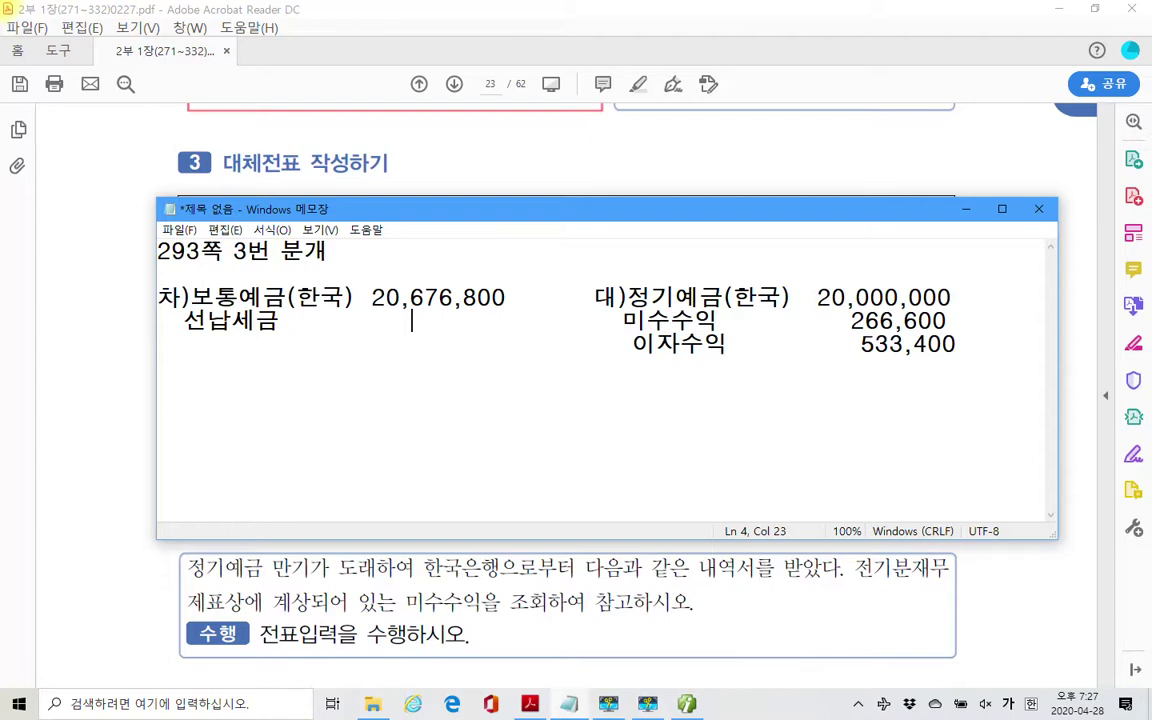
Enter 123,200 as the 선납세금 amount and realign the 미수수익 credit entry on the same line.
text(123,)
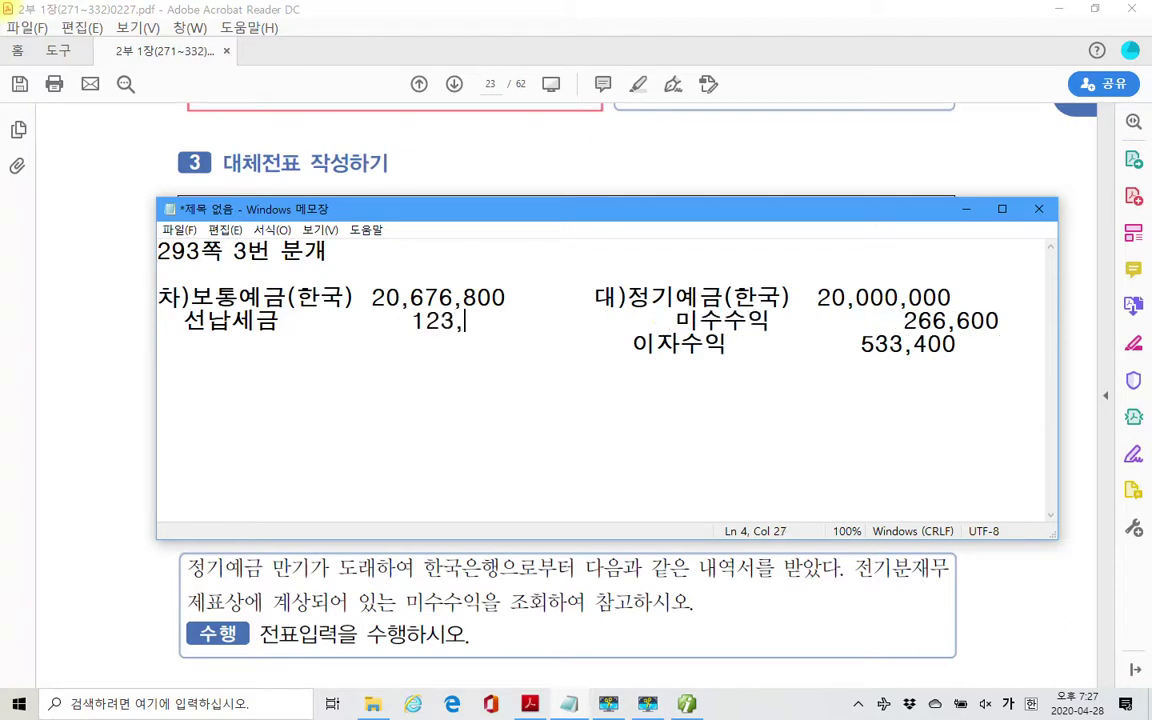
text(200)
key(BackSpace)
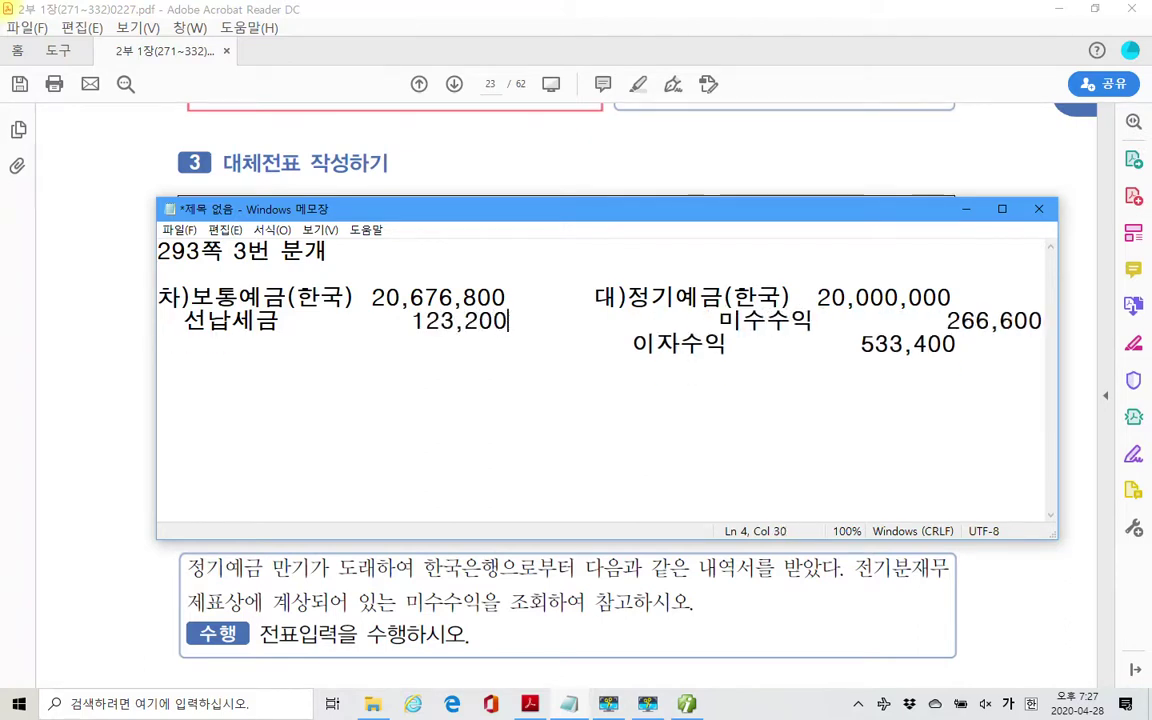
key(Delete)
key(Delete)
key(Delete)
key(Delete)
key(Delete)
key(Delete)
key(Delete)
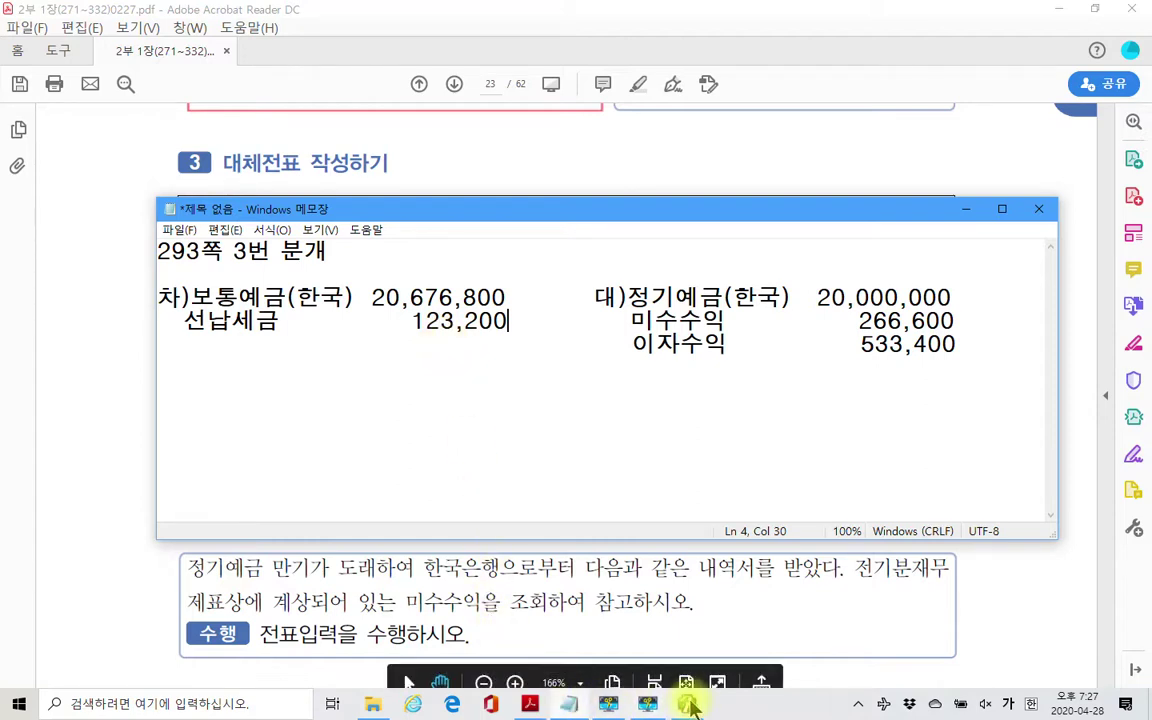
Switch to Smart A and bring up general voucher entry (일반전표입력) for August 20.
mouse_move(688, 705)
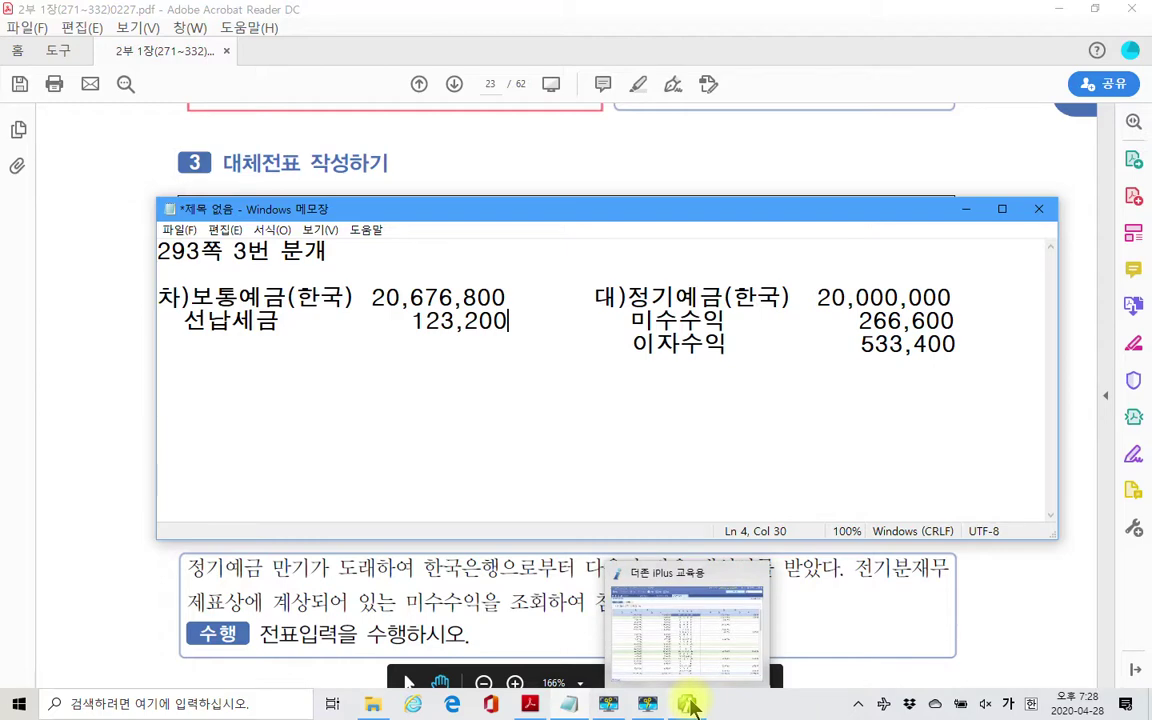
click(746, 656)
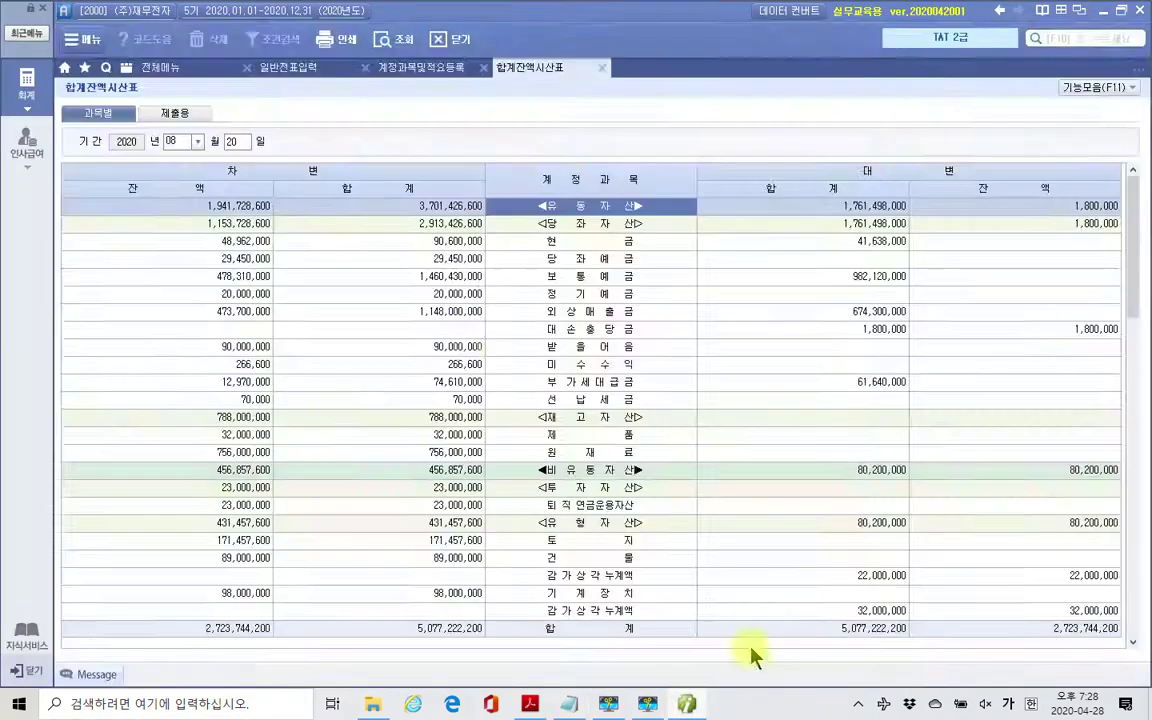
click(288, 66)
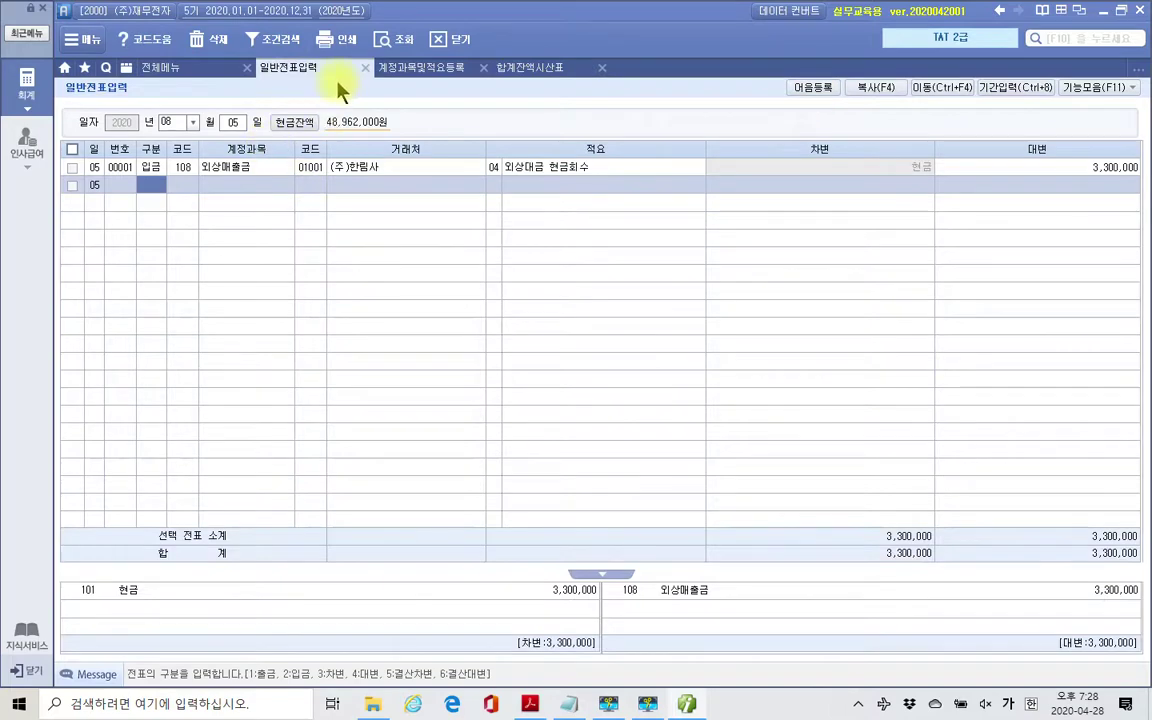
click(233, 123)
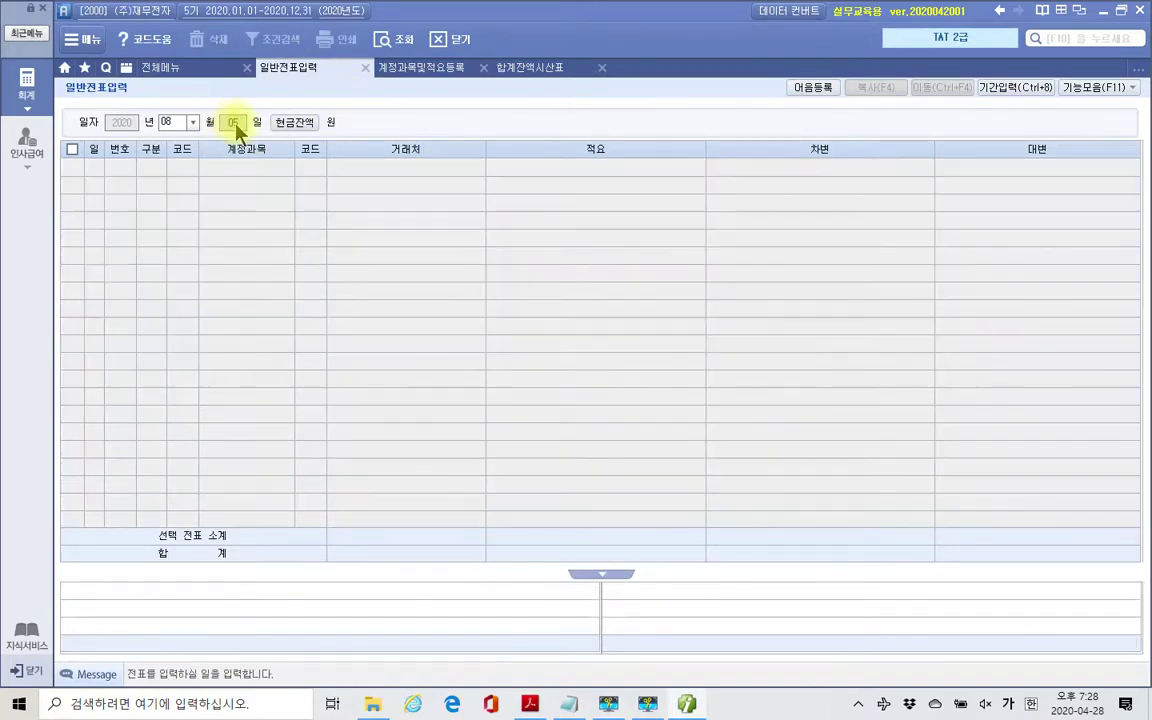
text(20)
key(Return)
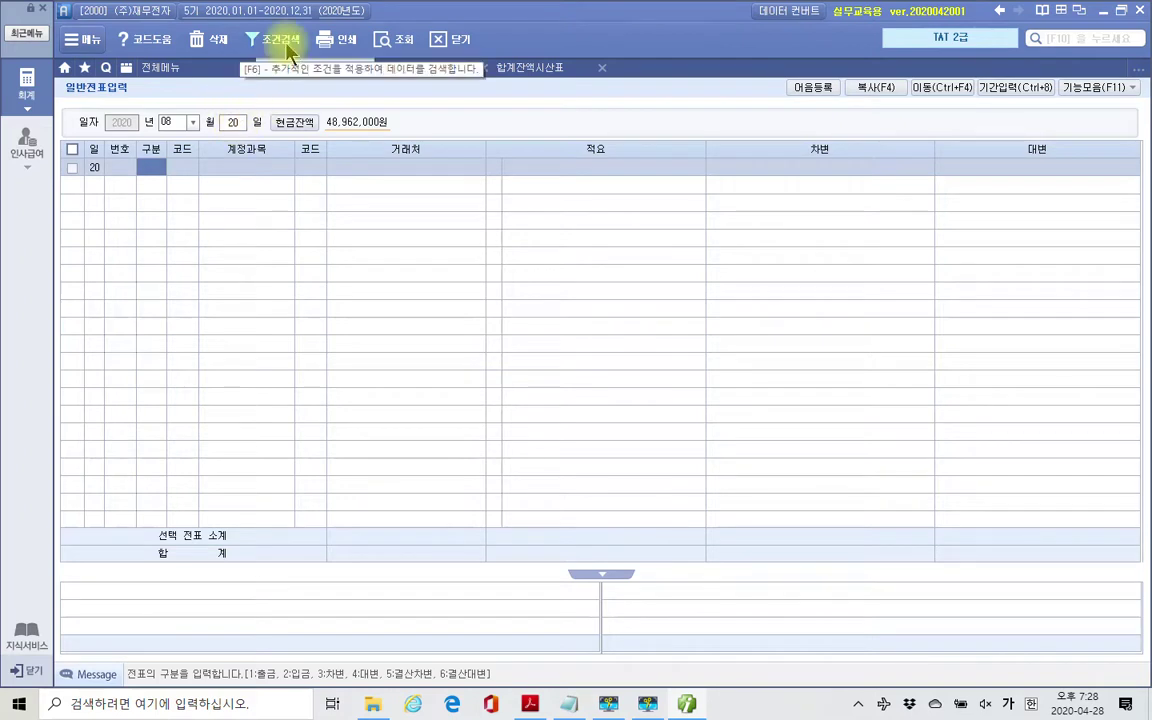
Begin a debit (차변) line in the voucher with the account 보통예금.
text(3)
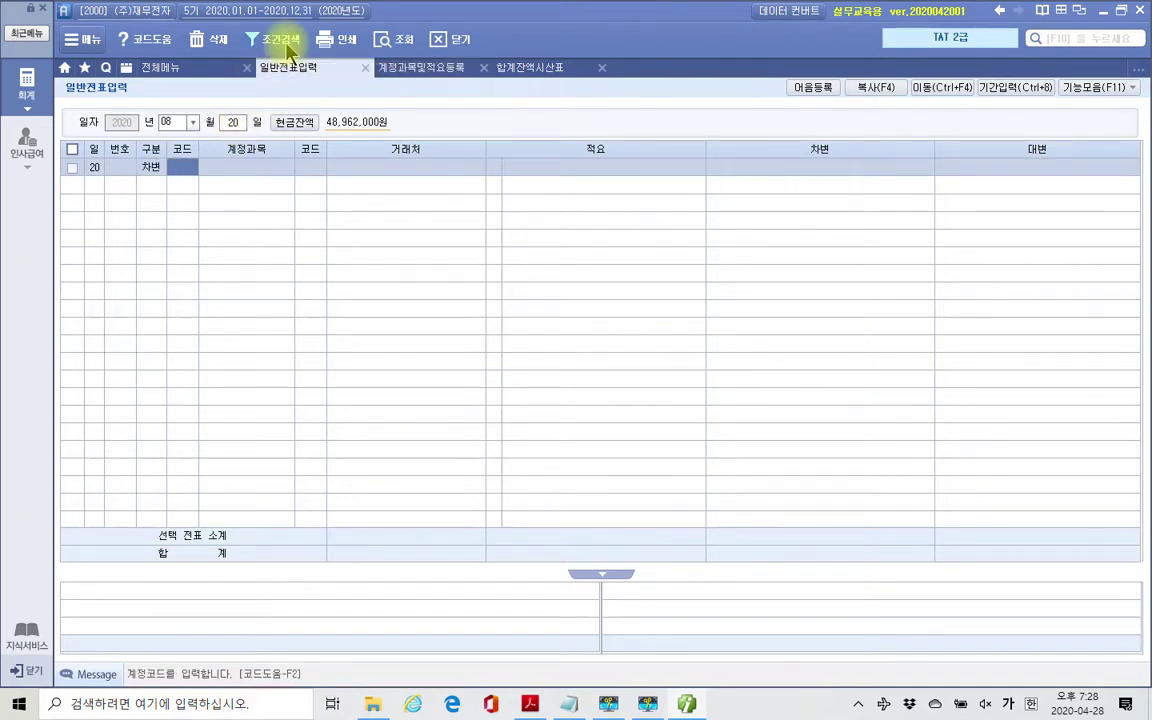
text(보통)
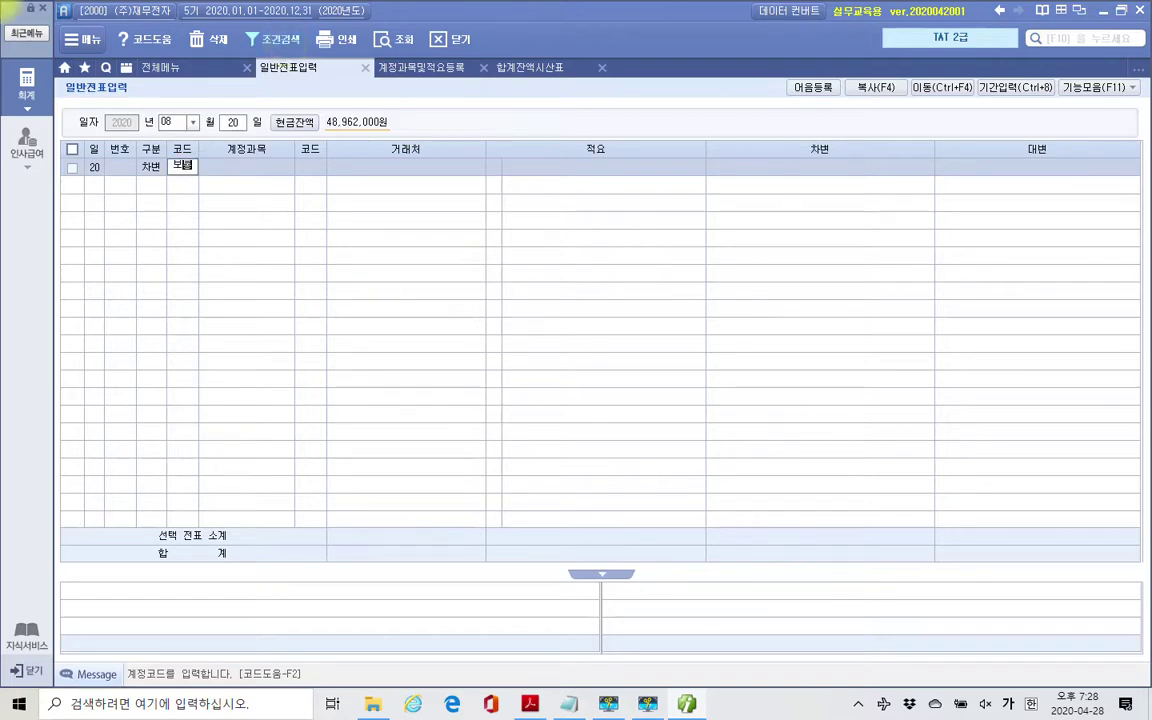
key(Return)
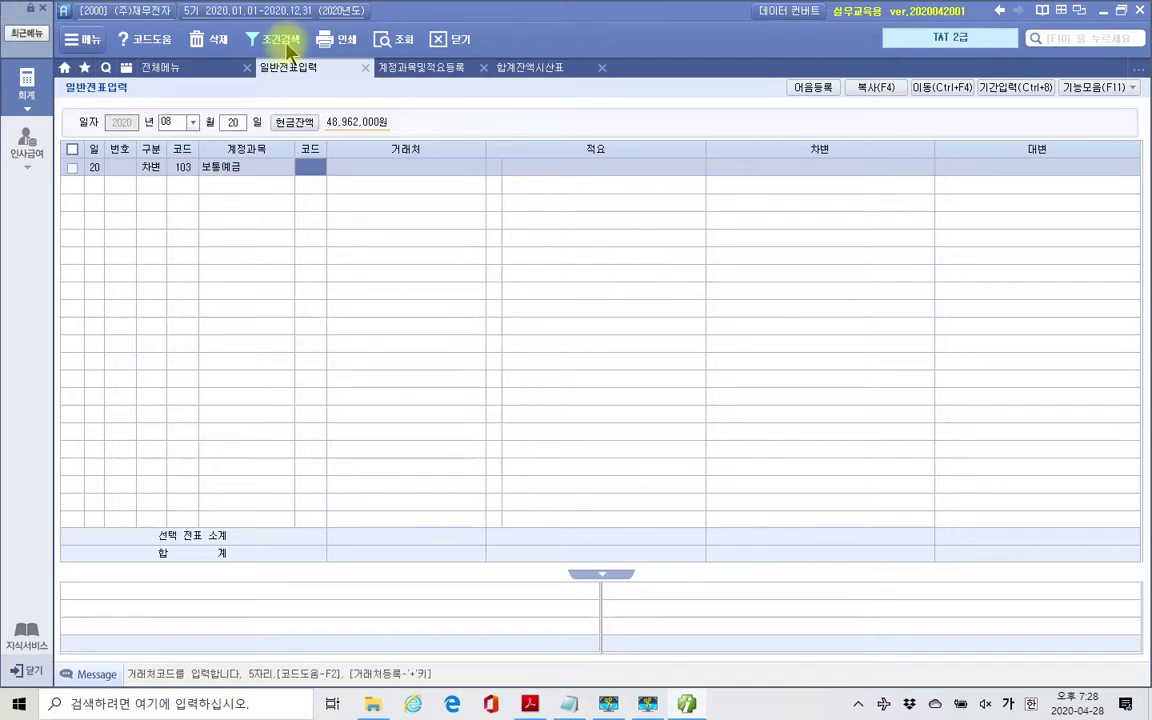
Assign 한국은행(보통) as the trading partner of the 보통예금 debit line.
key(Left)
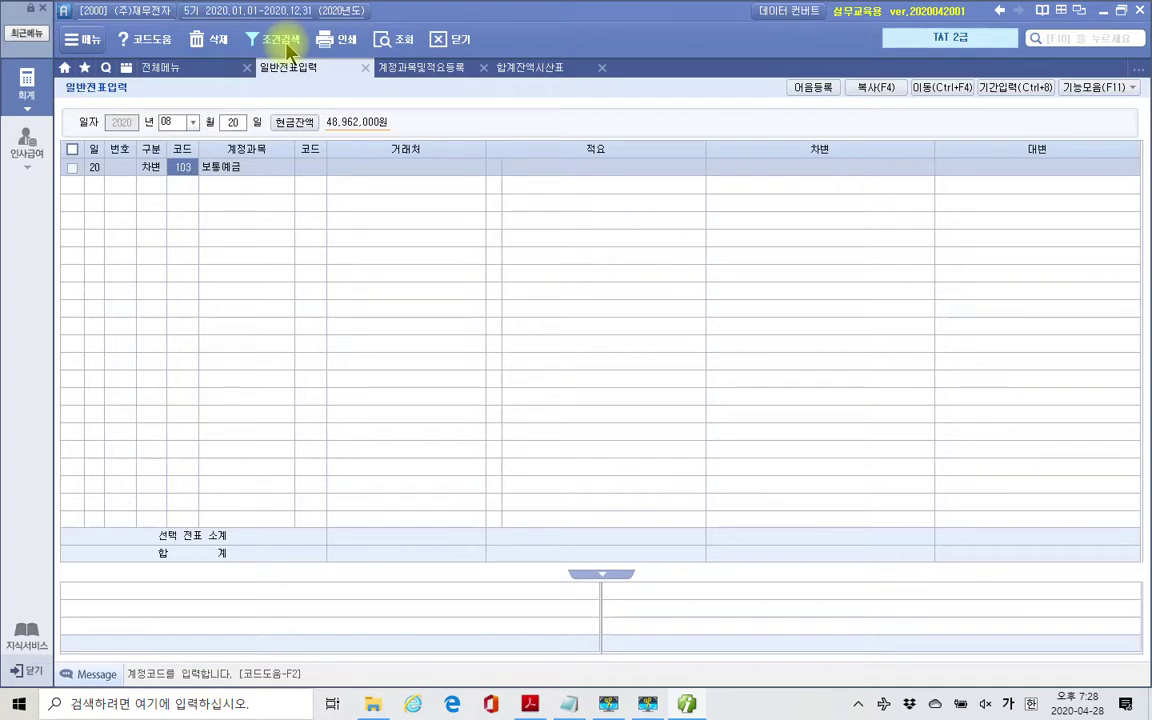
key(Return)
key(Return)
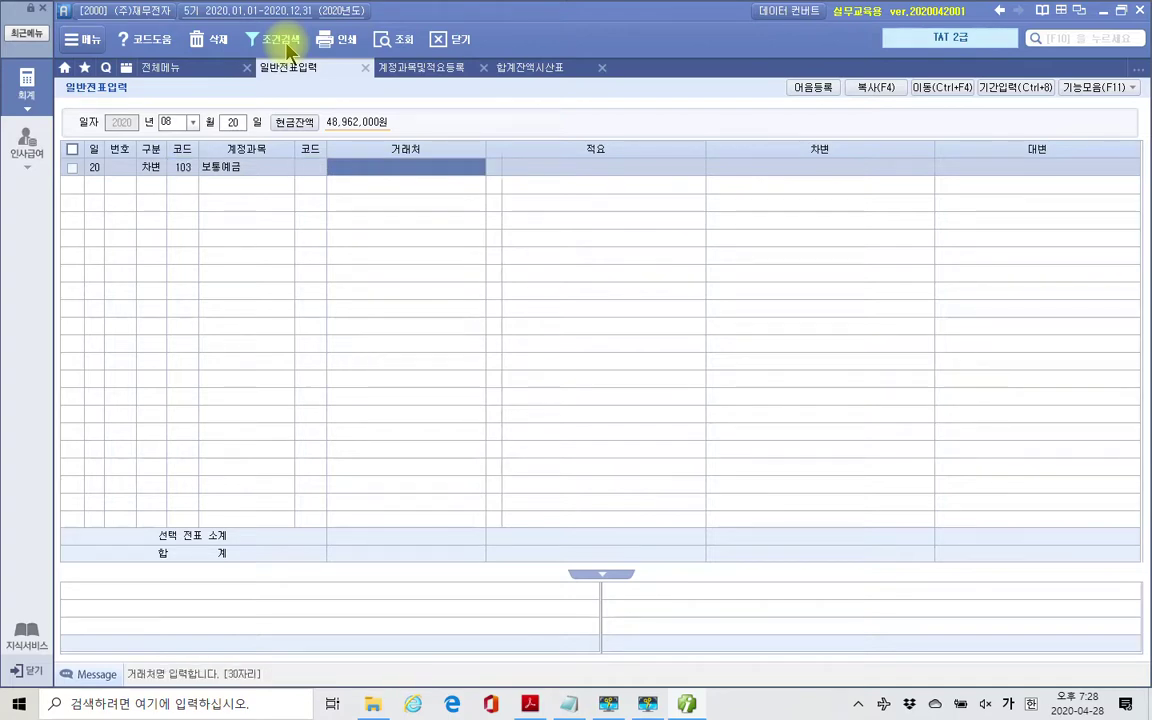
key(Left)
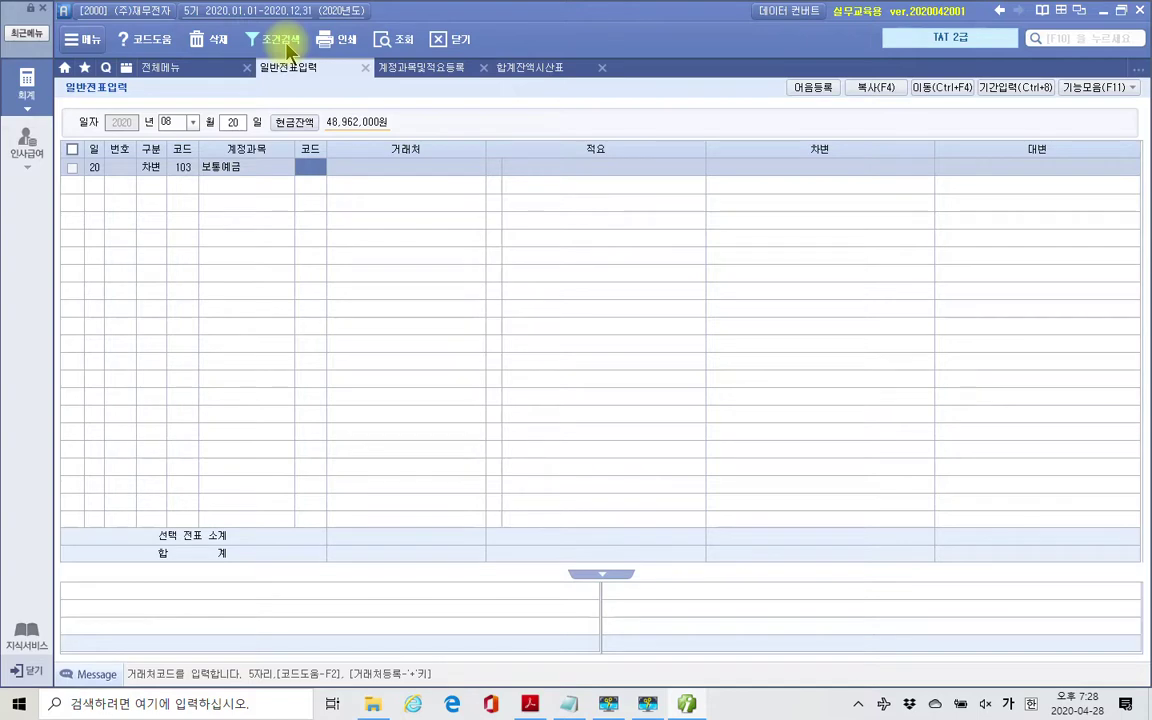
text(한국)
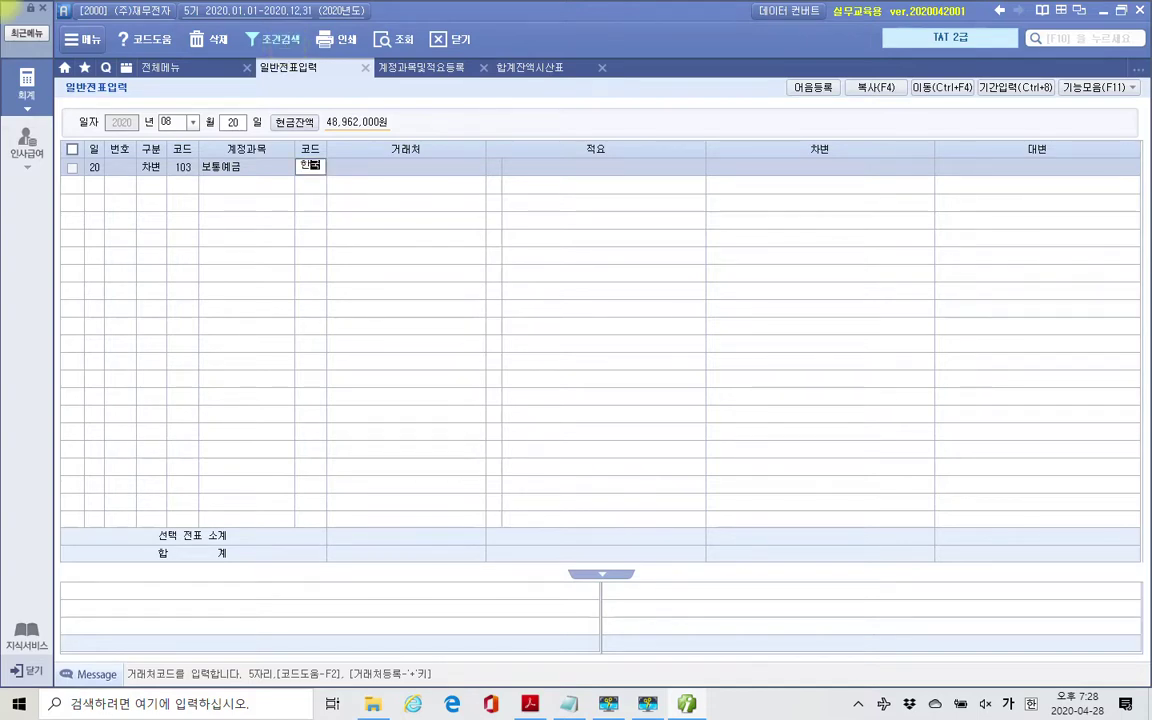
key(Return)
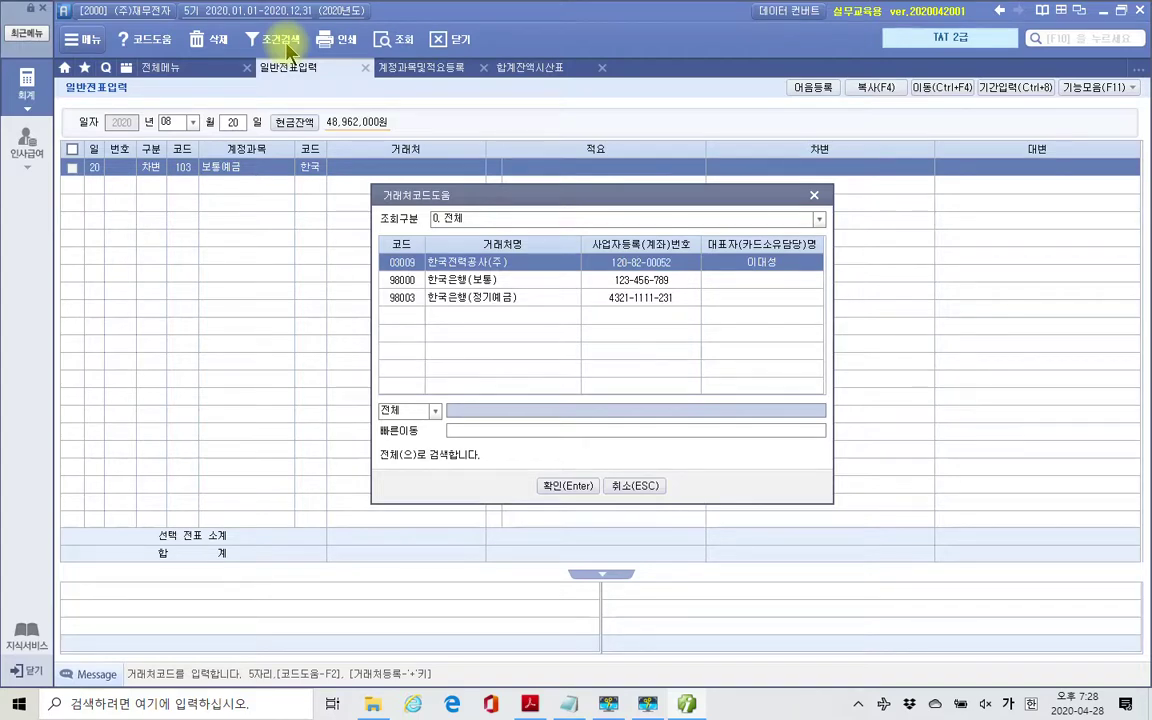
key(Down)
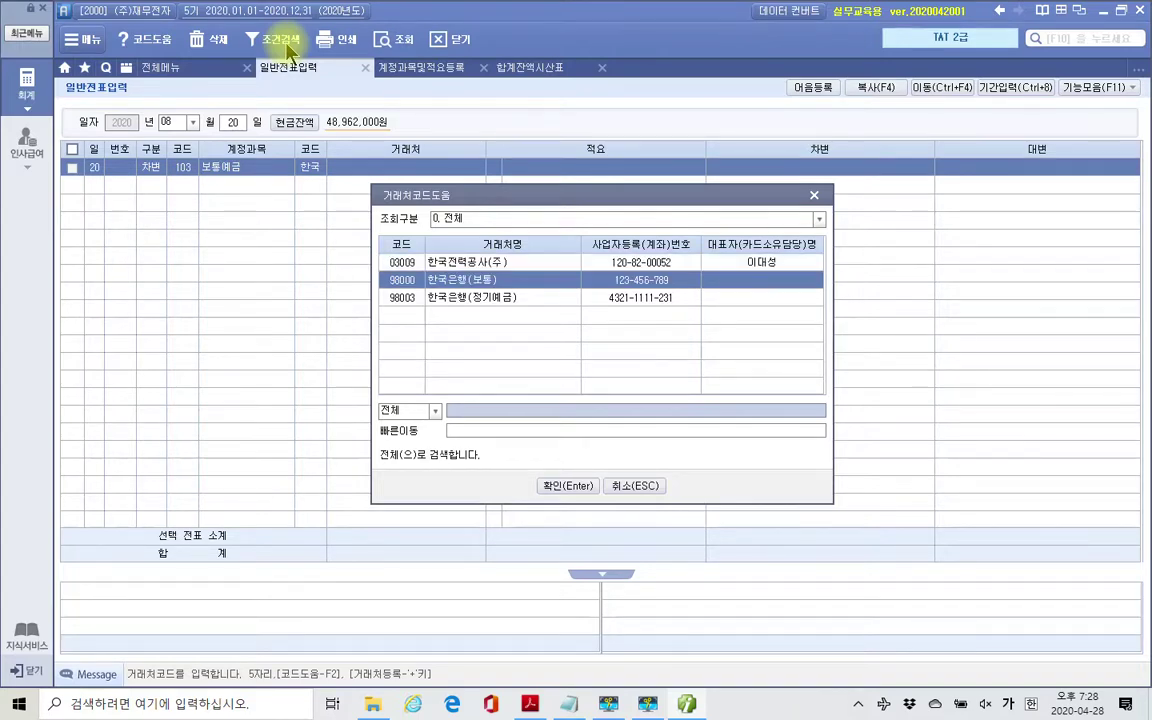
key(Return)
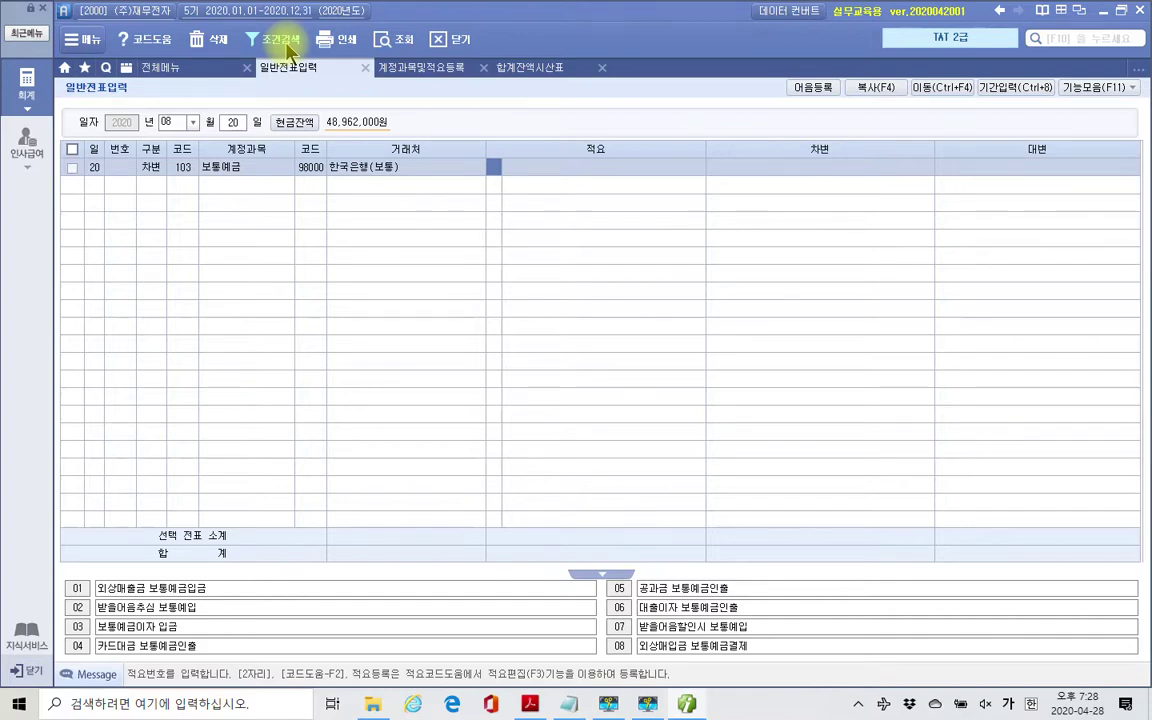
Enter the description 정기예금 만기입금 for the 보통예금 line, leaving its description code blank.
key(Return)
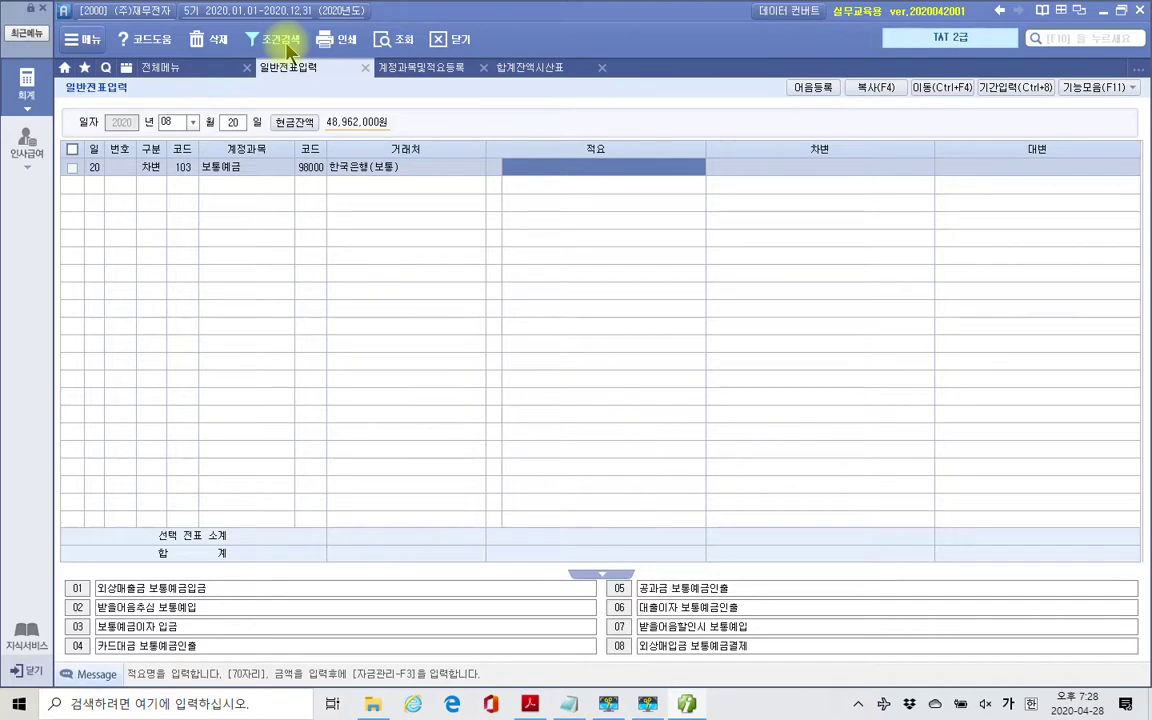
text(정기예)
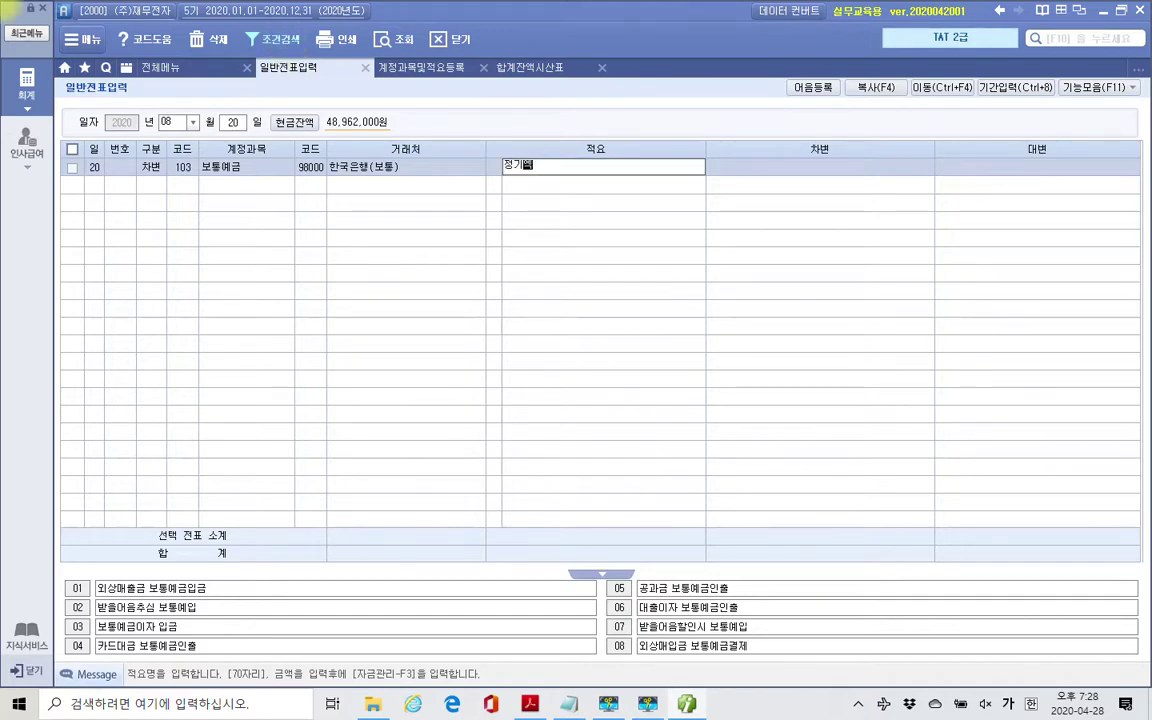
text(금 마ㄴ)
text(기입ㄱ)
text(금 만기입금)
key(Return)
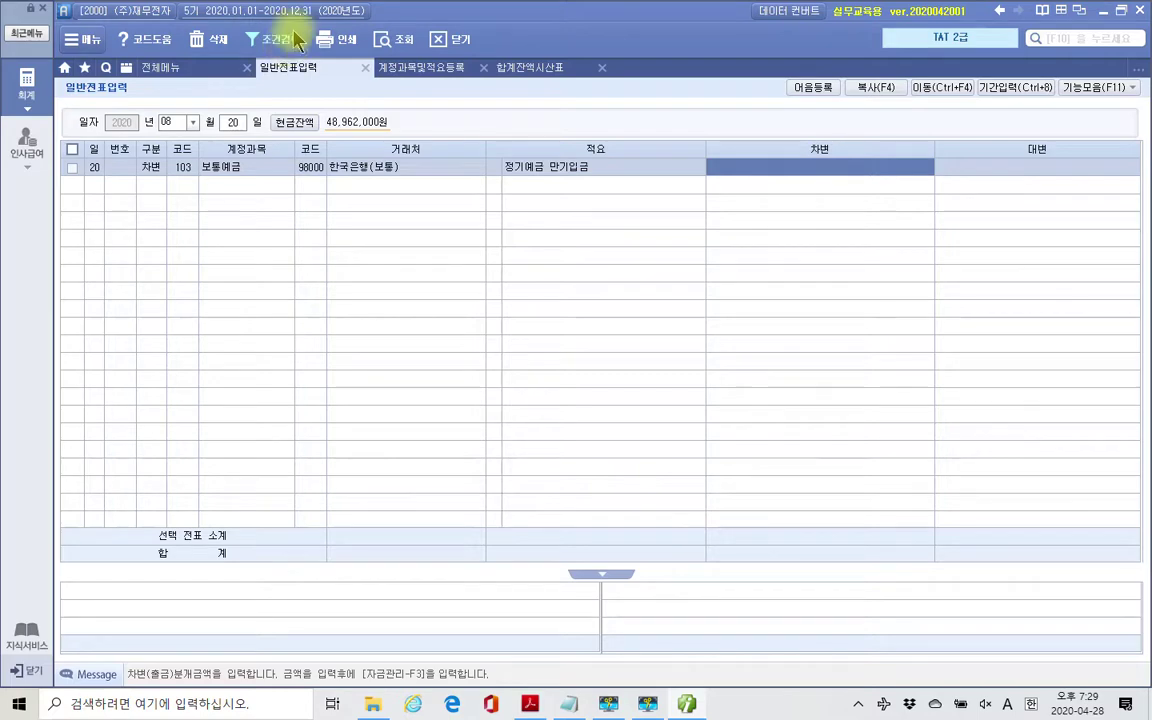
Check the debit amount in the Notepad draft and enter 20,676,800 for the 보통예금 line in Smart A.
click(571, 705)
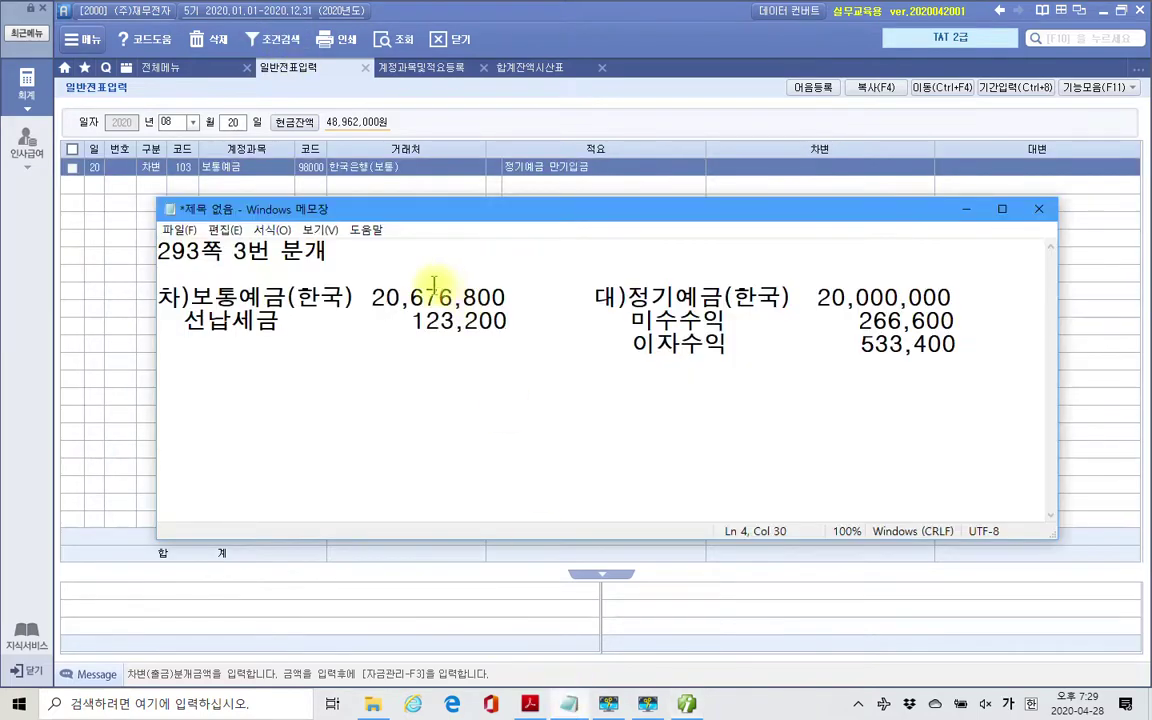
click(570, 704)
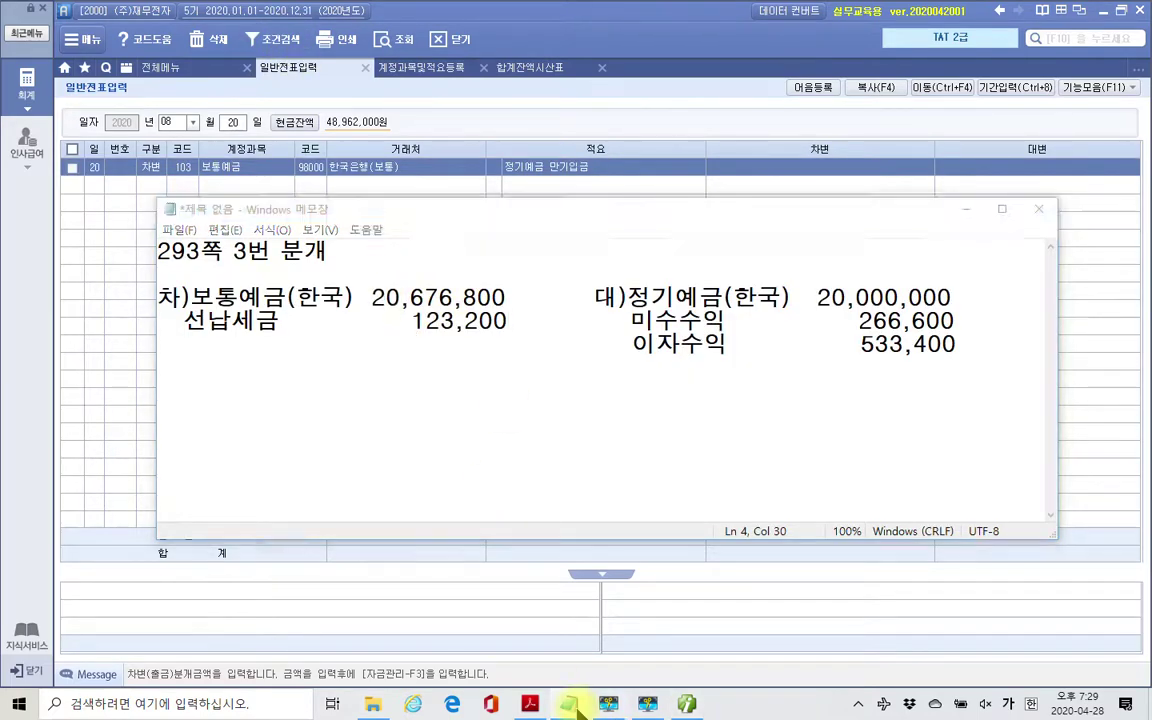
click(828, 172)
text(20)
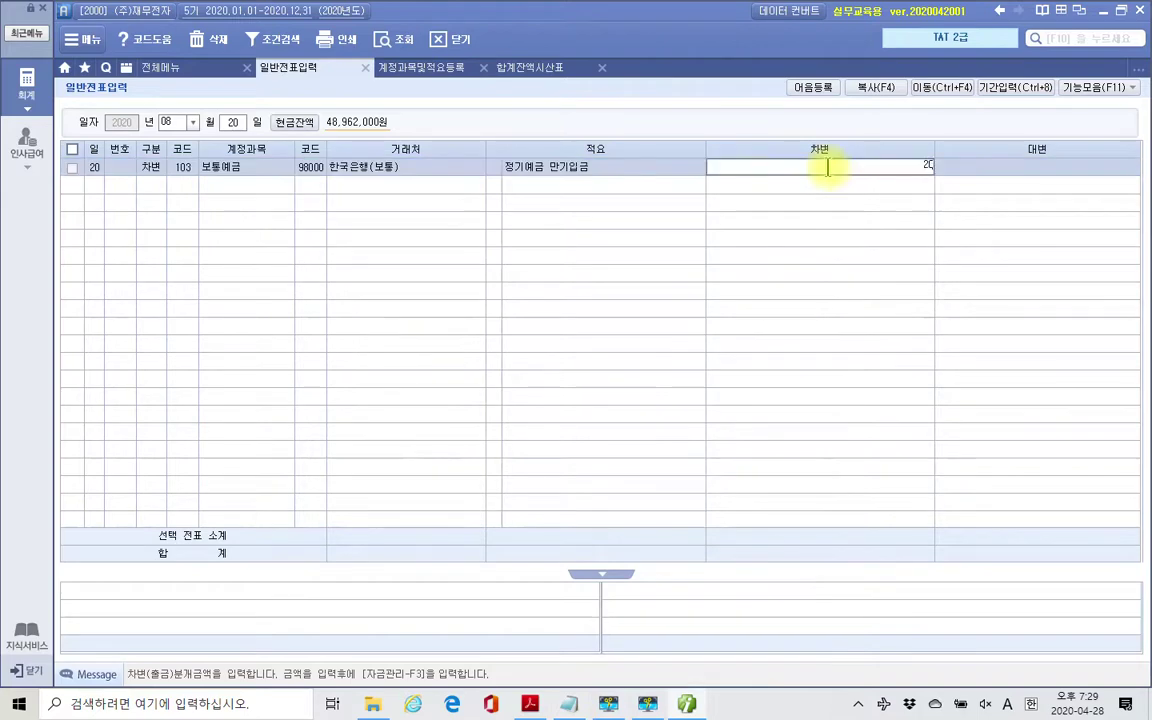
text(676676,800)
key(Return)
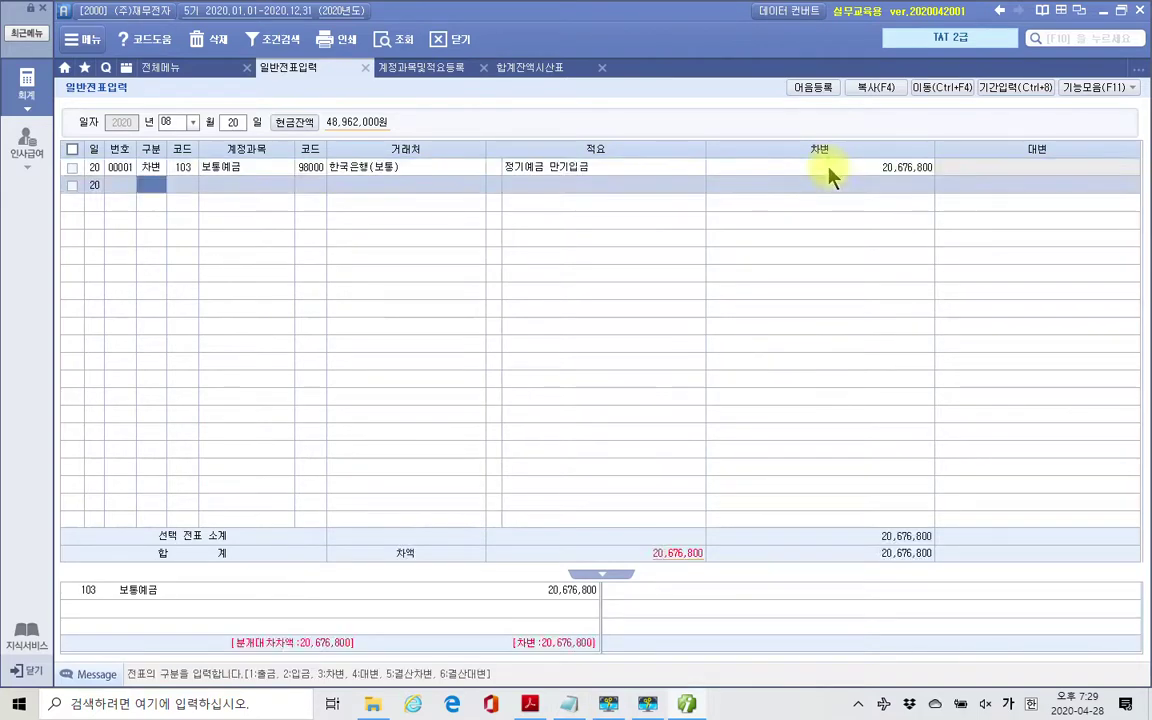
Add a debit (차변) line with the account 선납세금 (136), leaving the trading partner blank.
text(3)
key(Return)
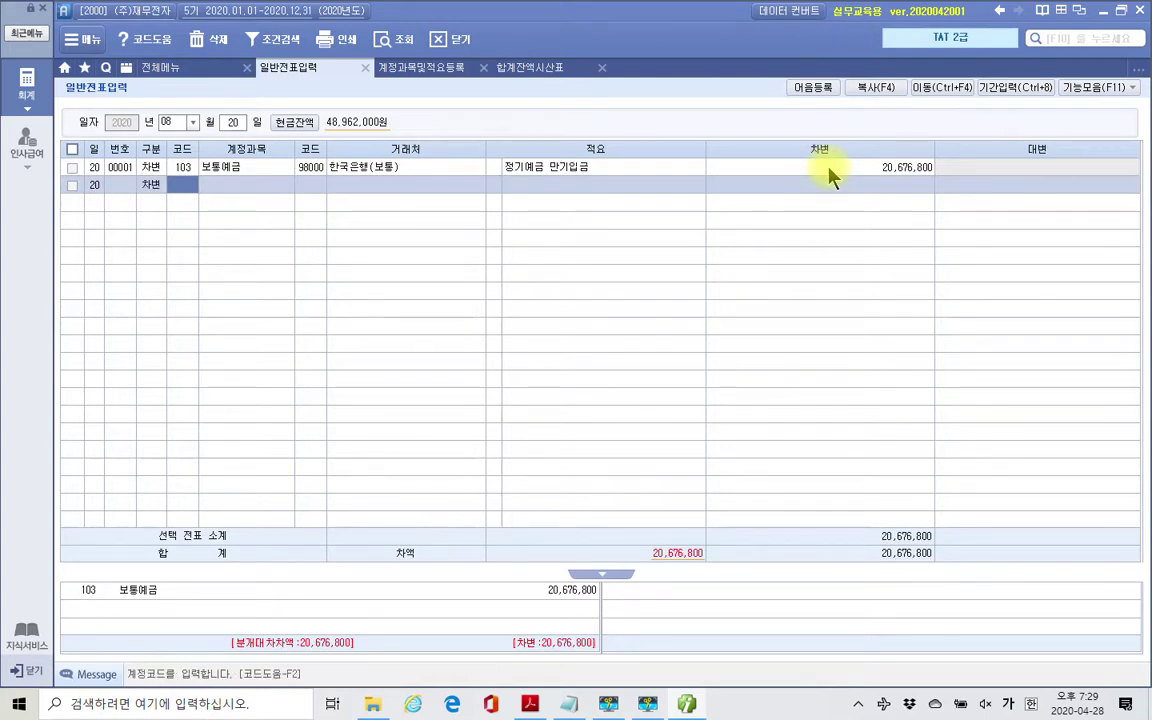
text(136)
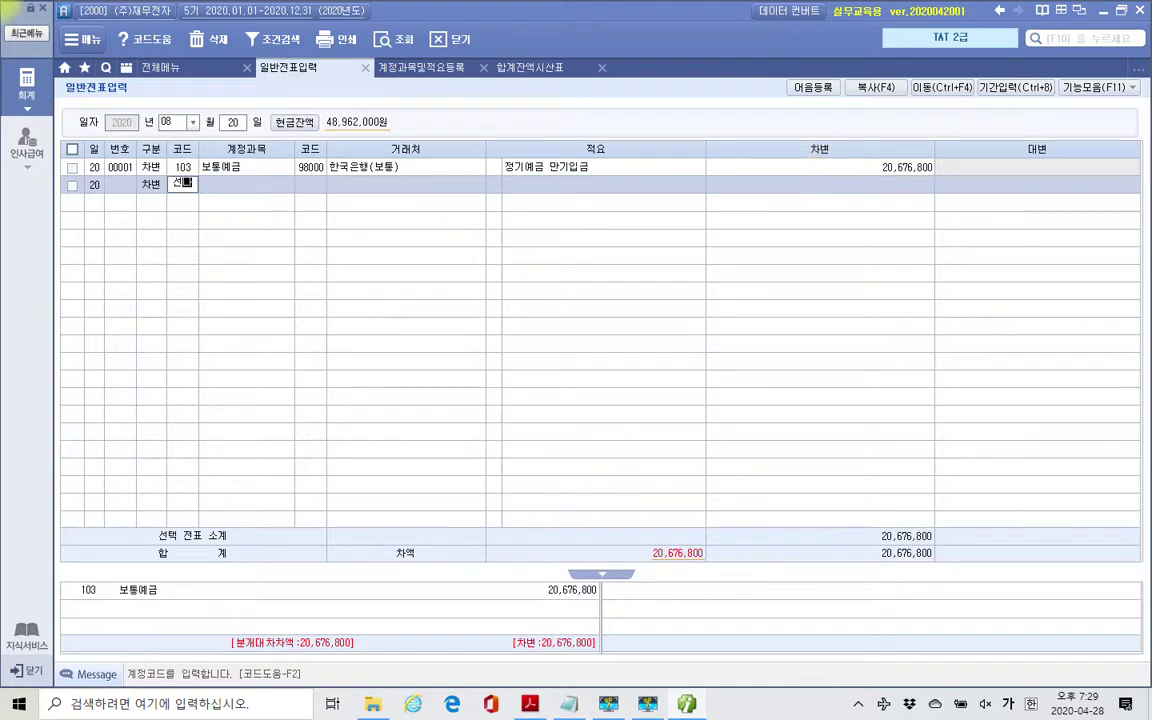
key(Return)
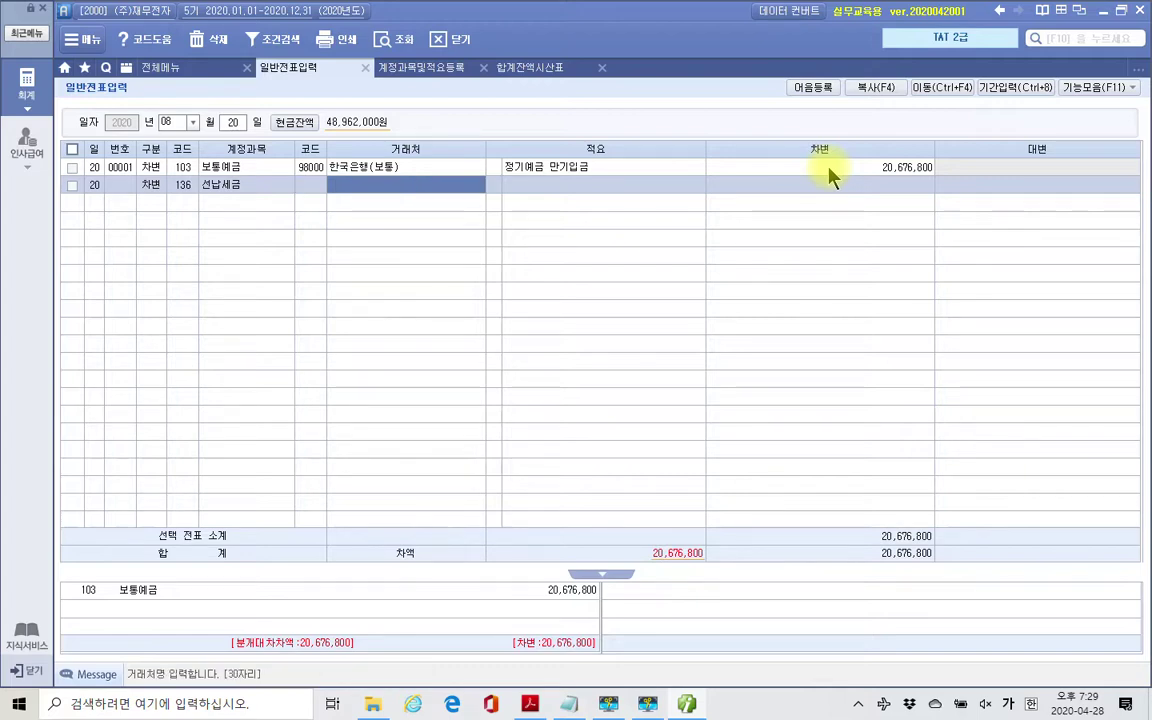
key(Return)
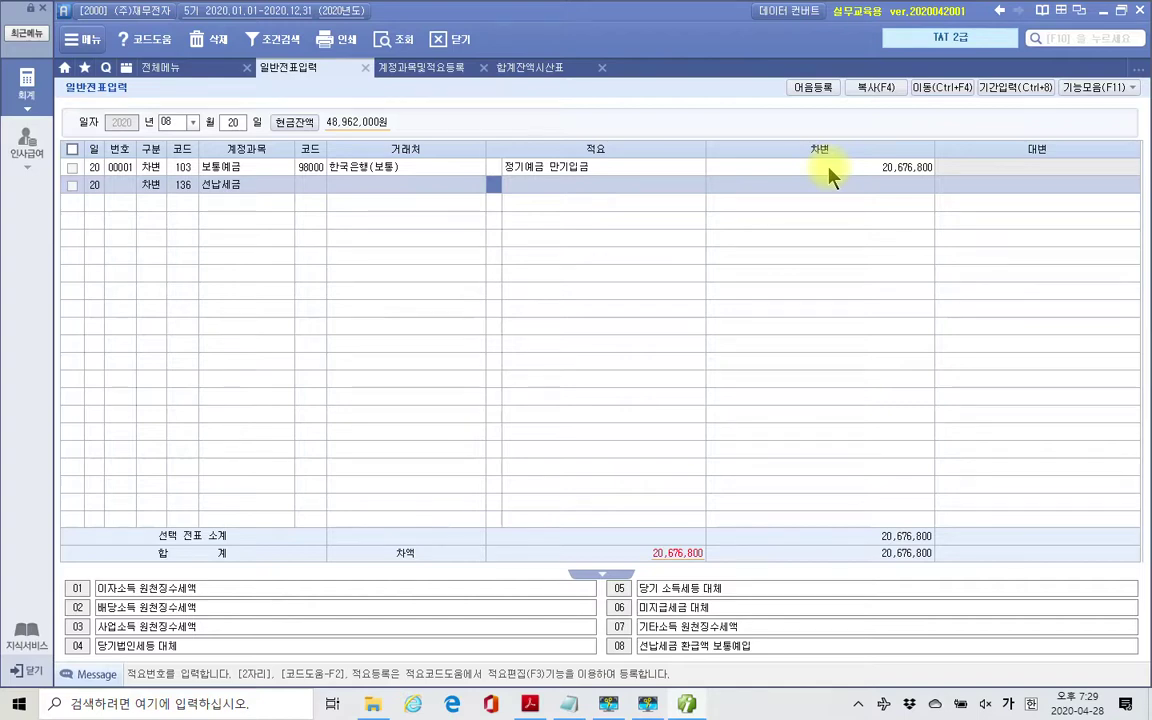
Give the 선납세금 line description 01 이자소득 원천징수세액 and a debit amount of 123,200.
text(4)
key(Return)
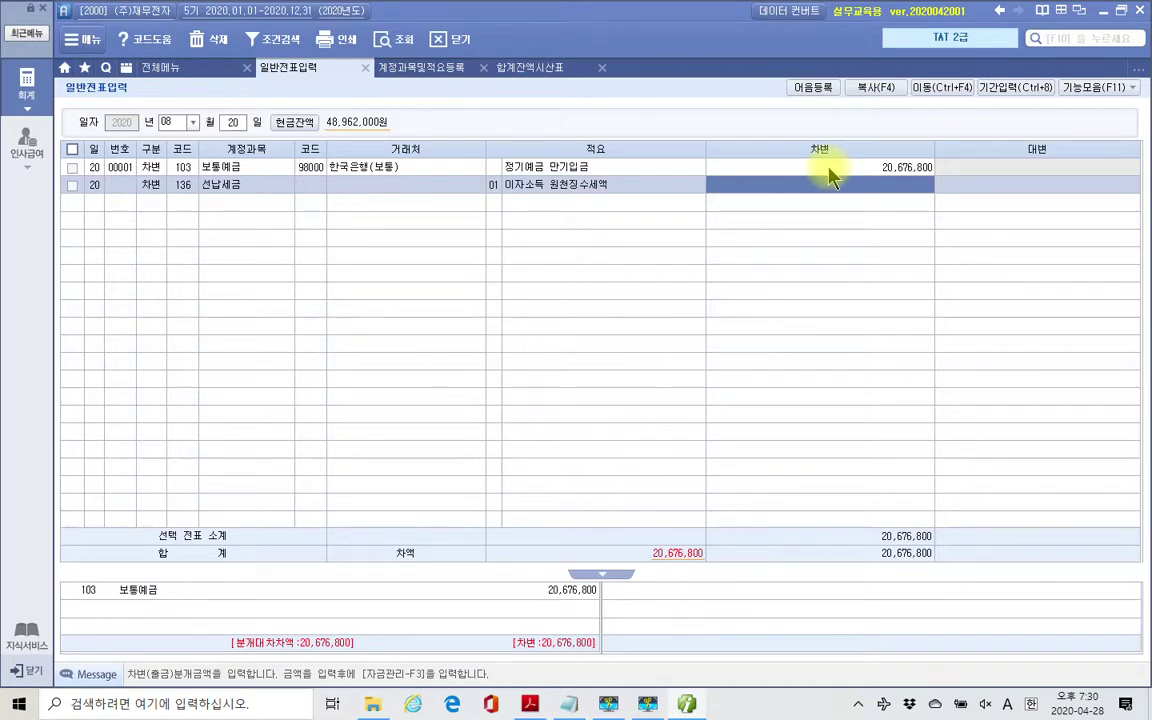
text(123200)
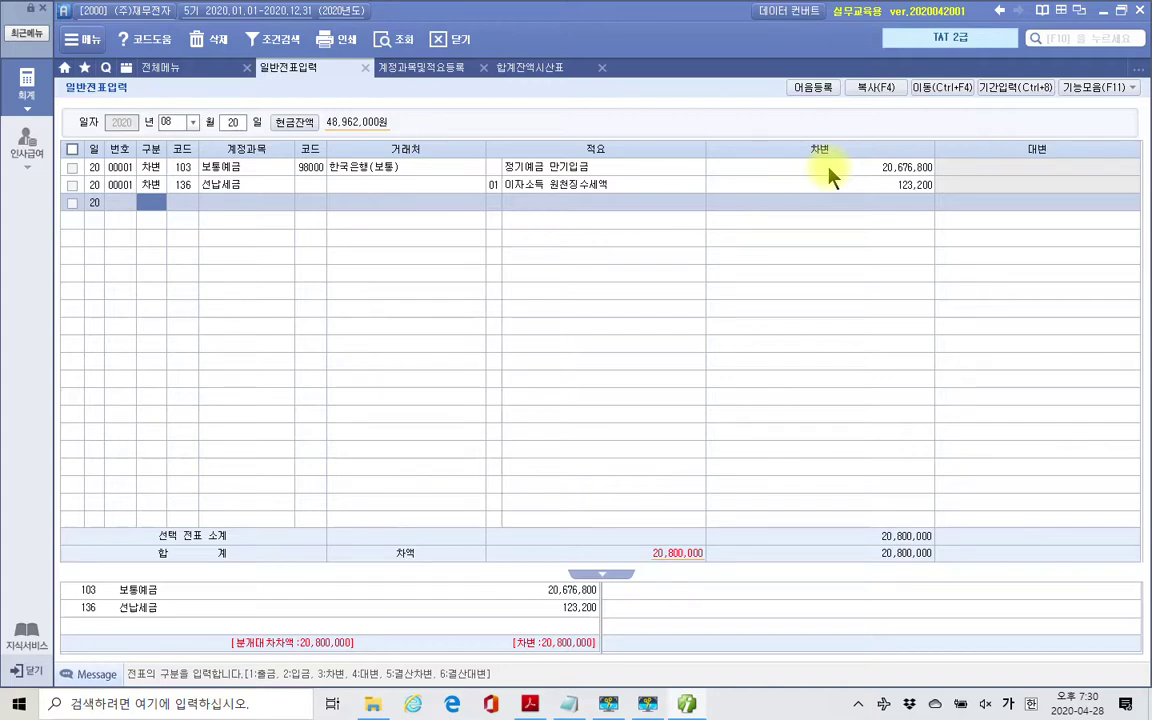
Begin a credit (대변) line in the voucher with the account 정기예금 (104).
key(4)
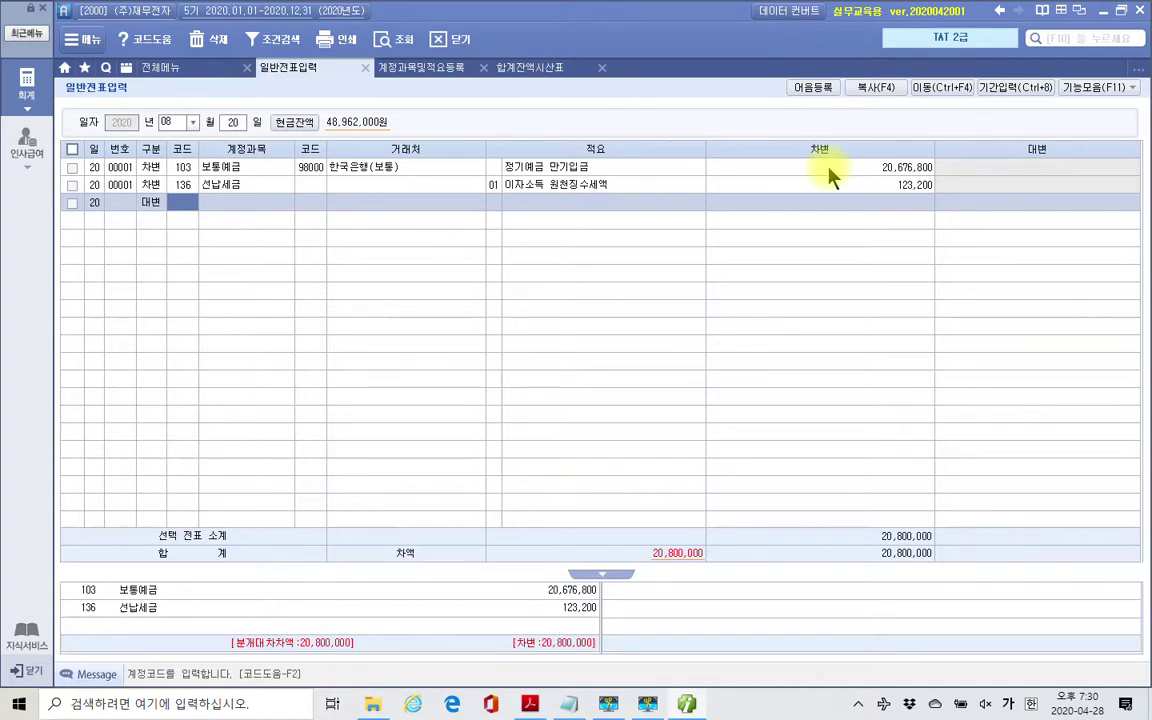
text(정기)
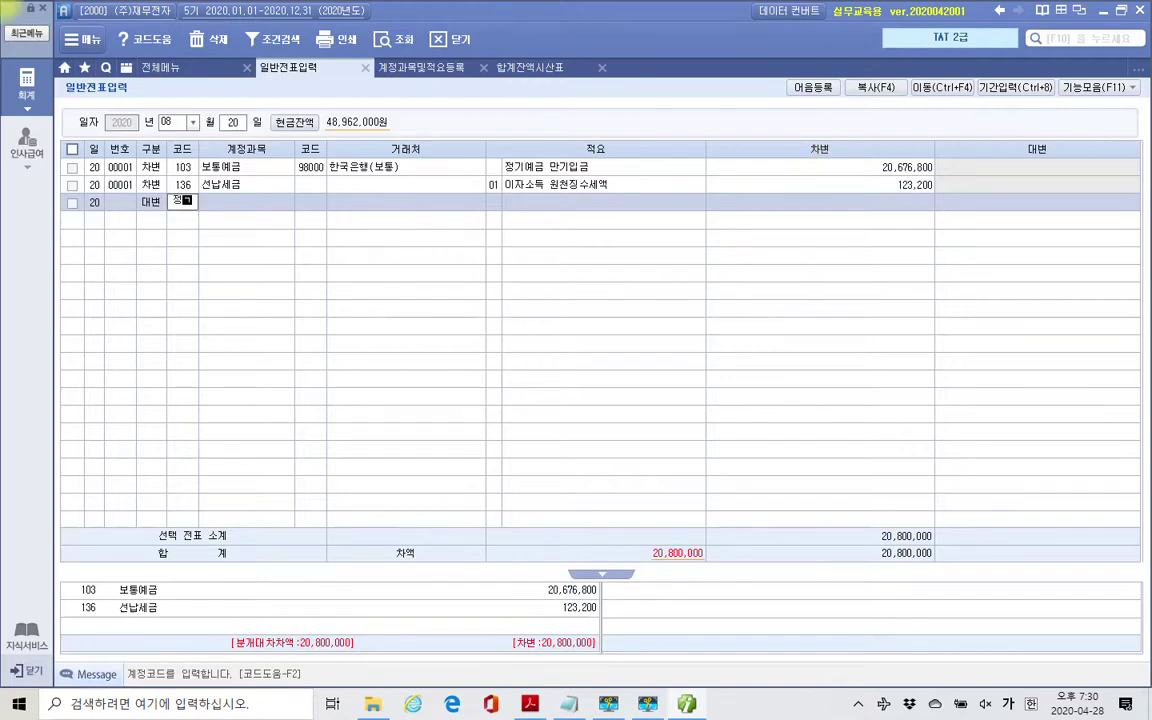
key(Return)
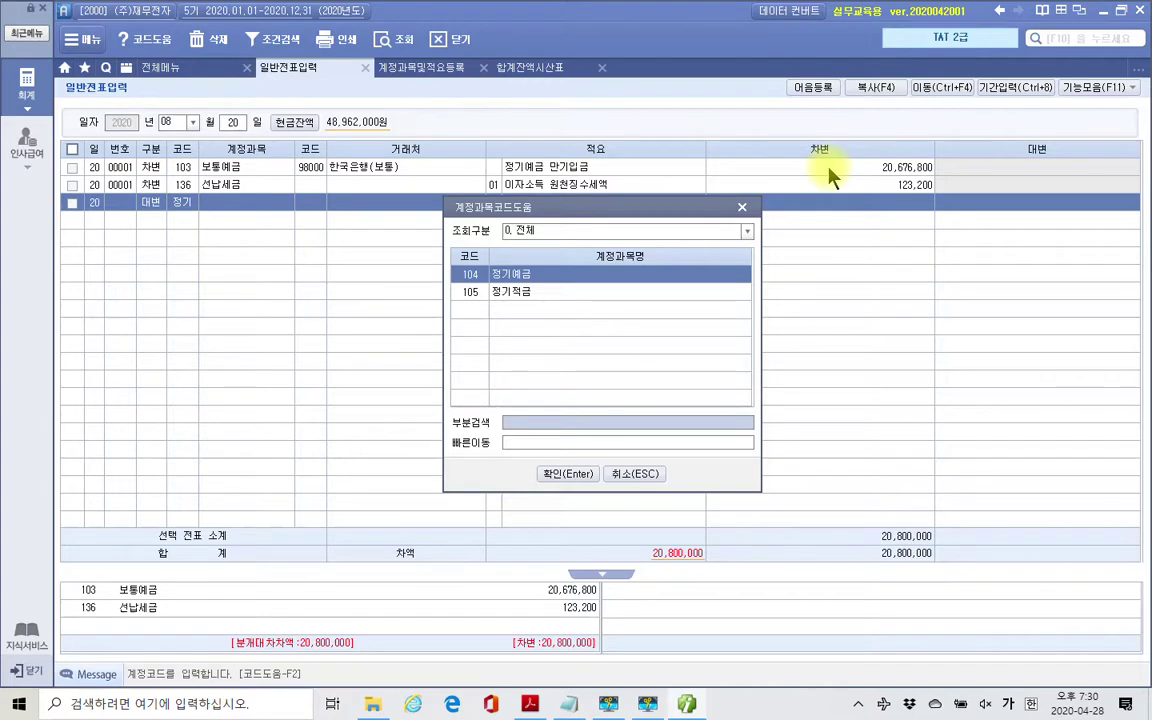
key(Return)
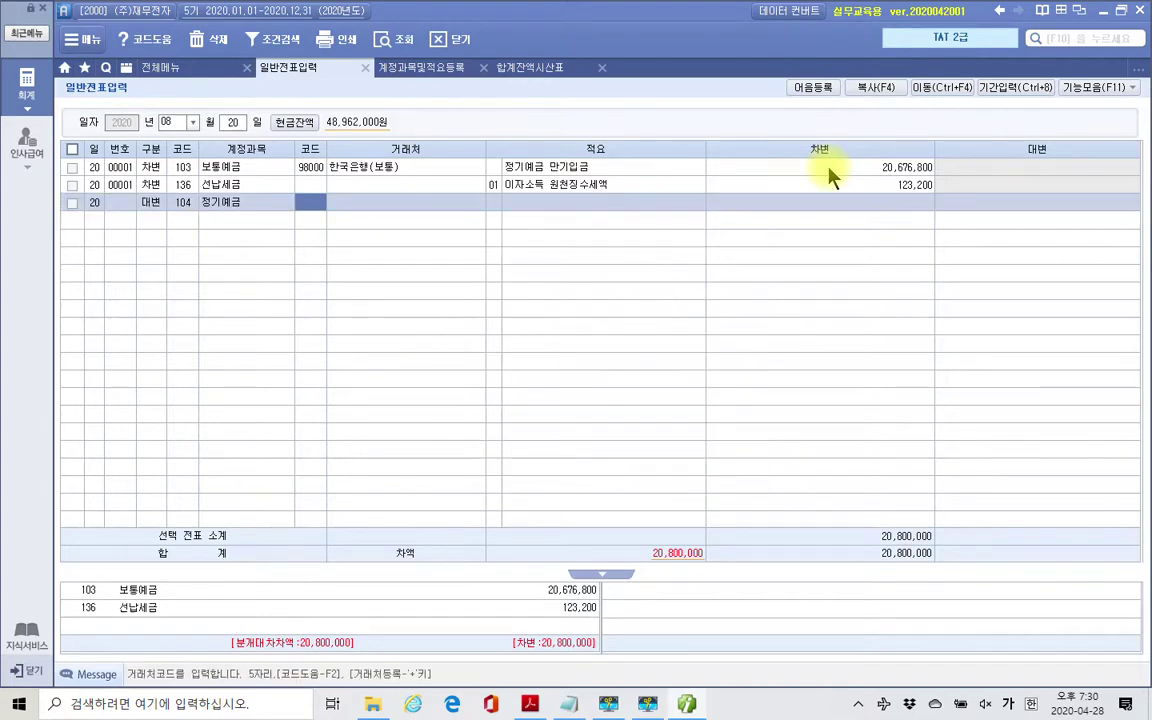
Assign 한국은행(정기예금) as the trading partner of the 정기예금 credit line.
text(한국)
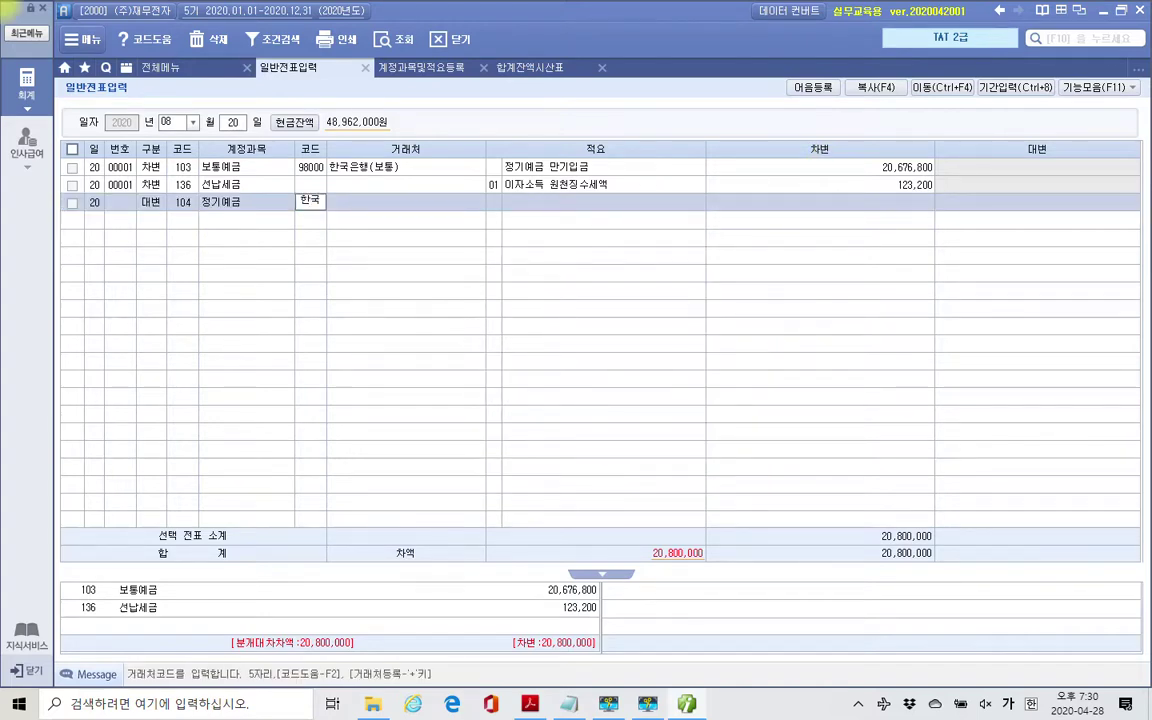
key(Return)
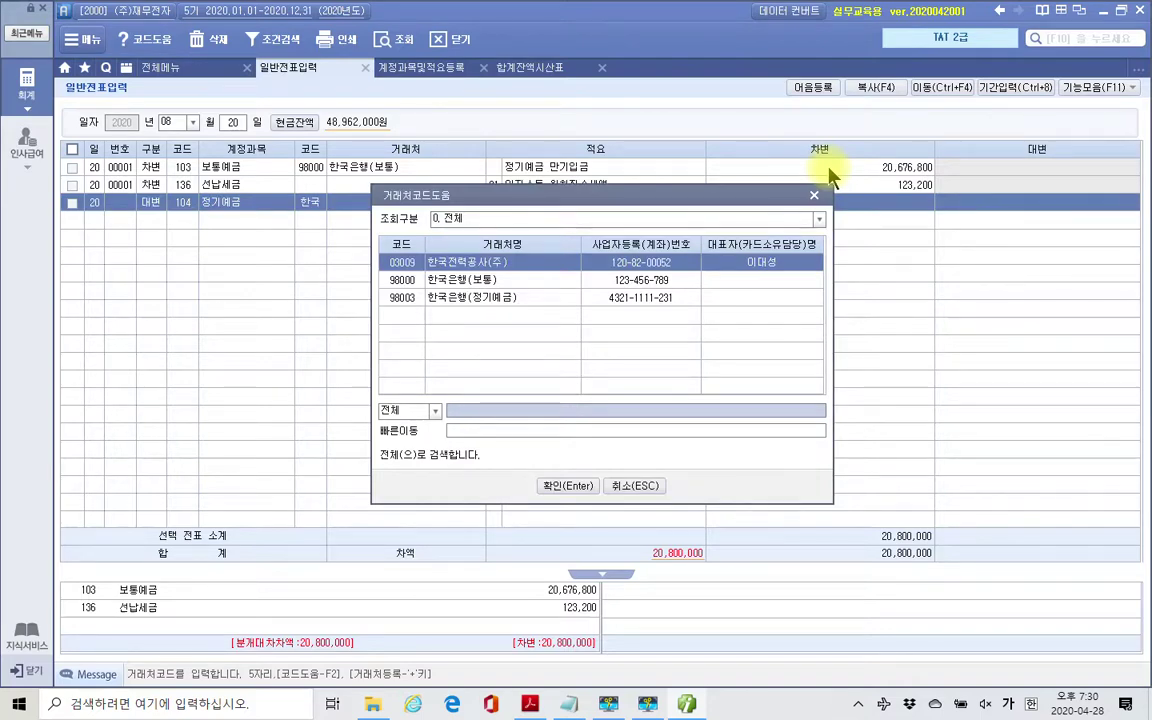
key(Down)
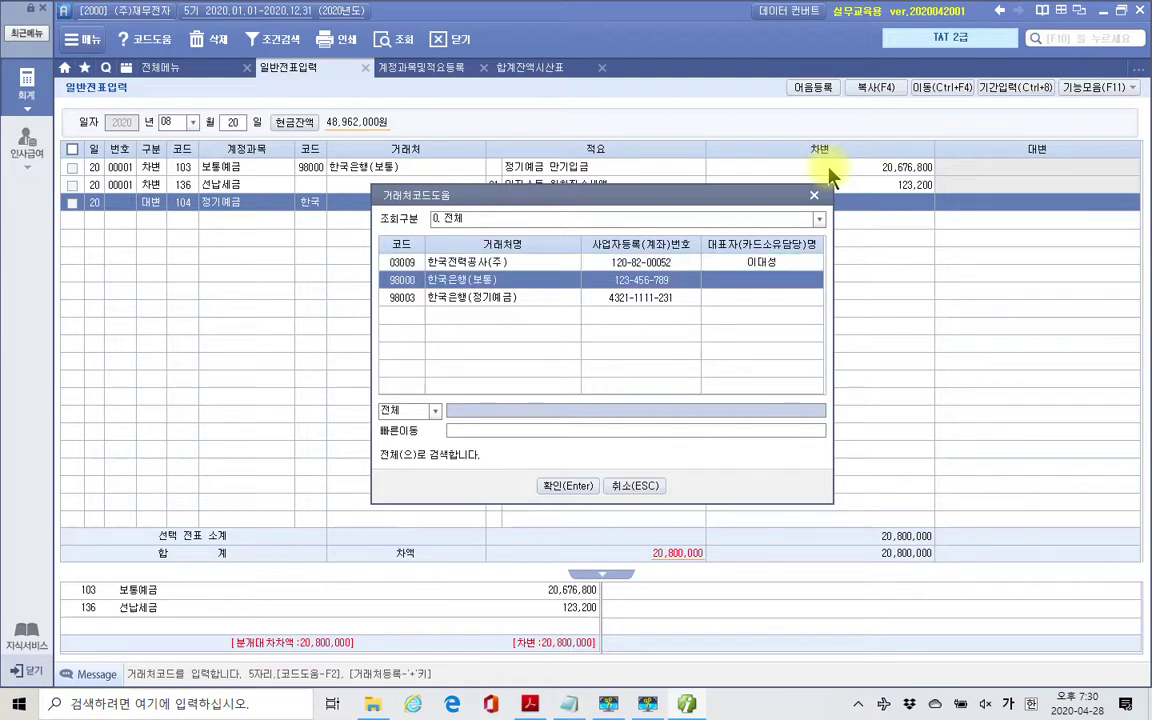
key(Down)
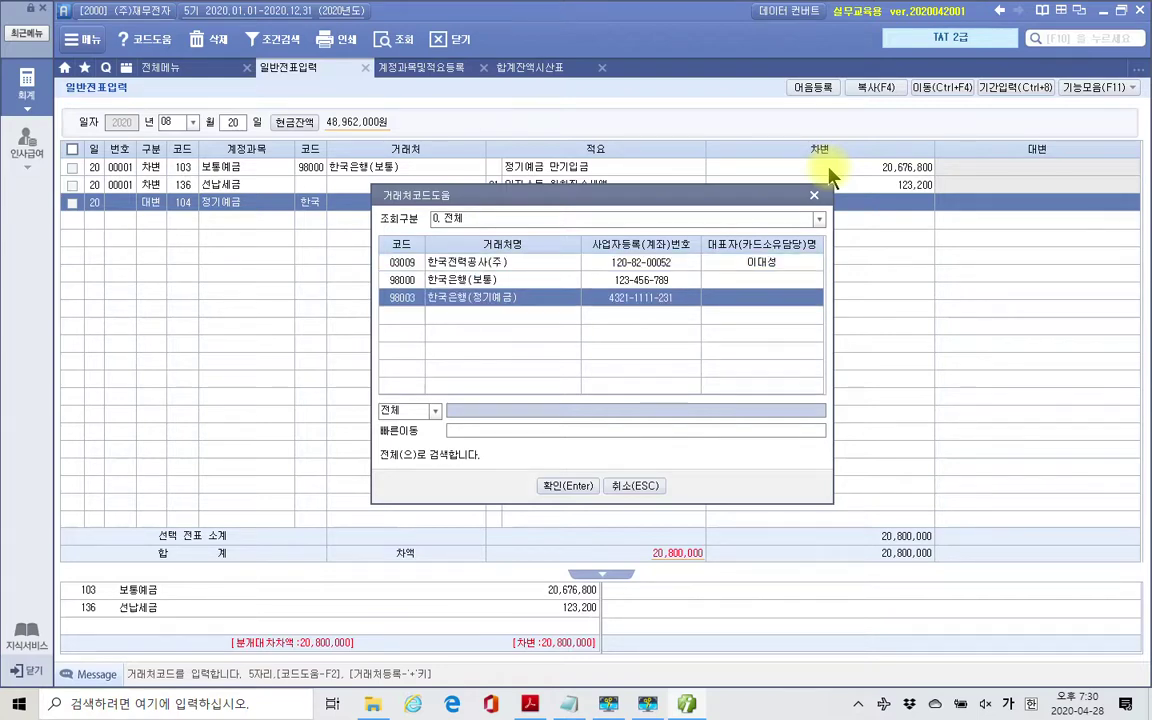
key(Return)
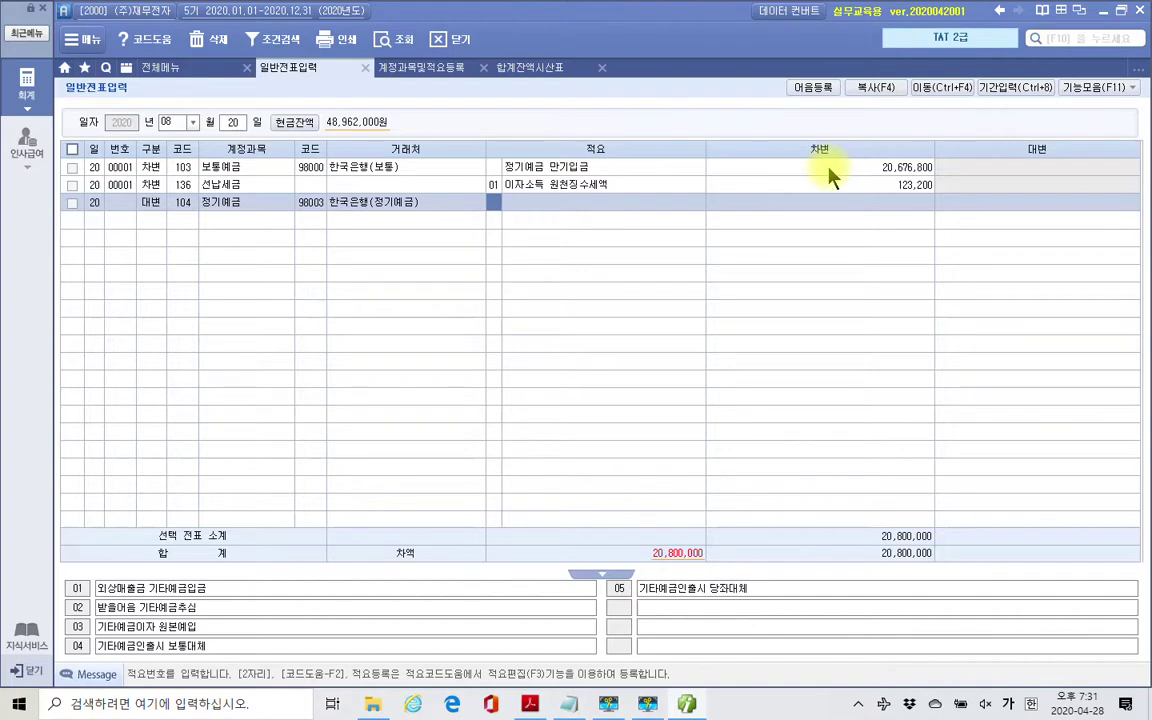
Enter the description 정기예금 만기 without a description code and a credit amount of 20,000,000 for the 정기예금 line.
key(Return)
text(정기예)
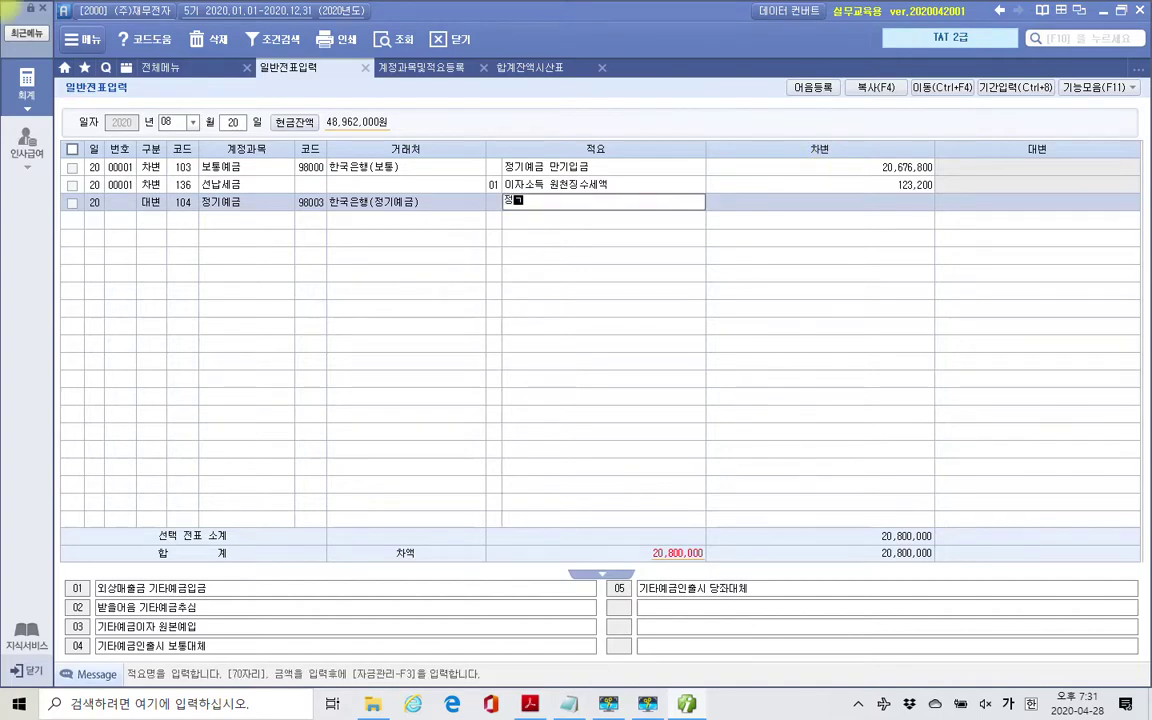
key(BackSpace)
key(BackSpace)
text(예금 만기)
key(Return)
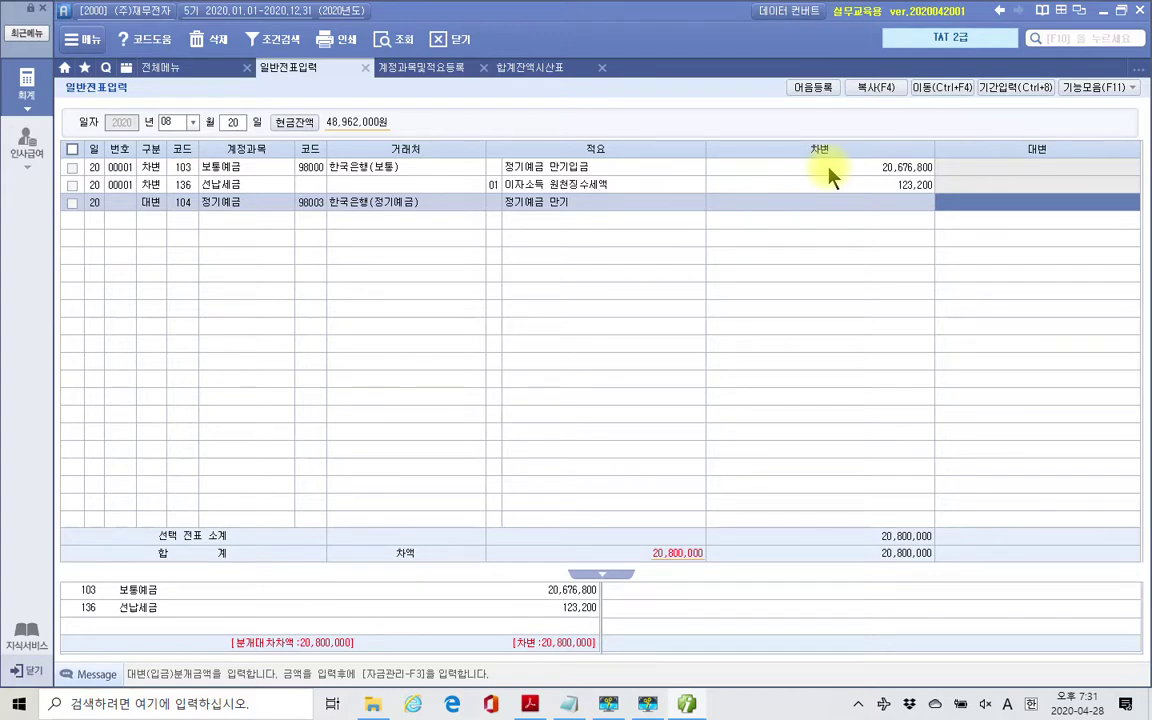
text(20000000)
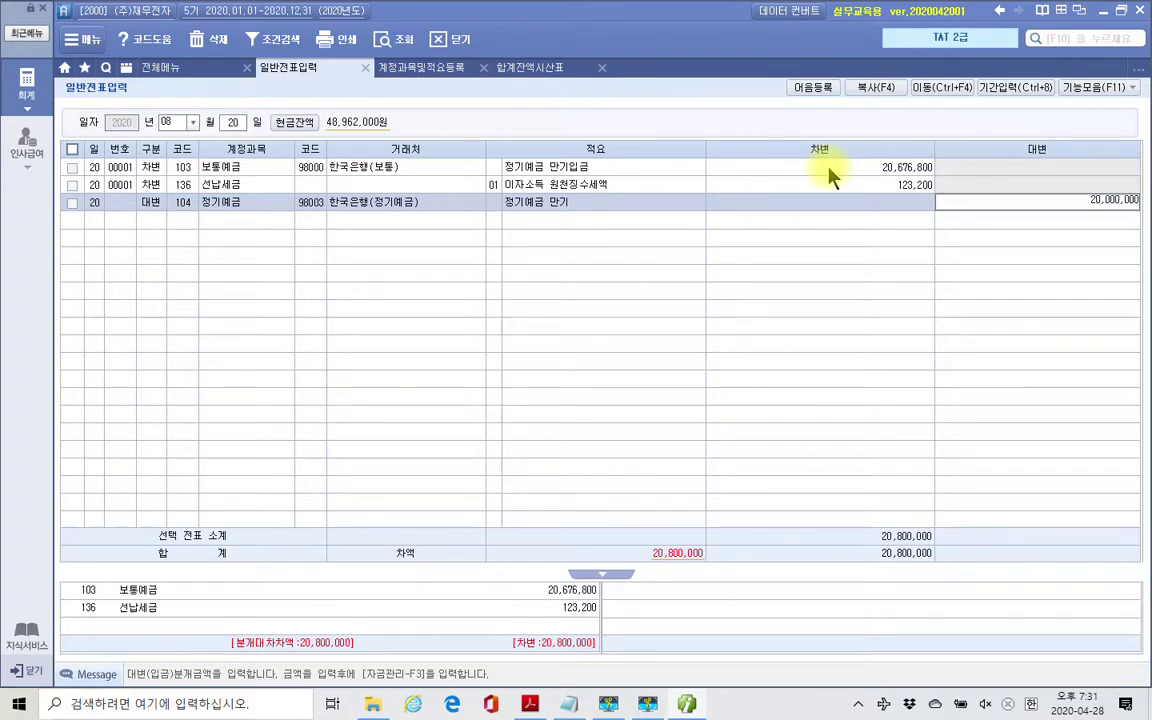
key(Return)
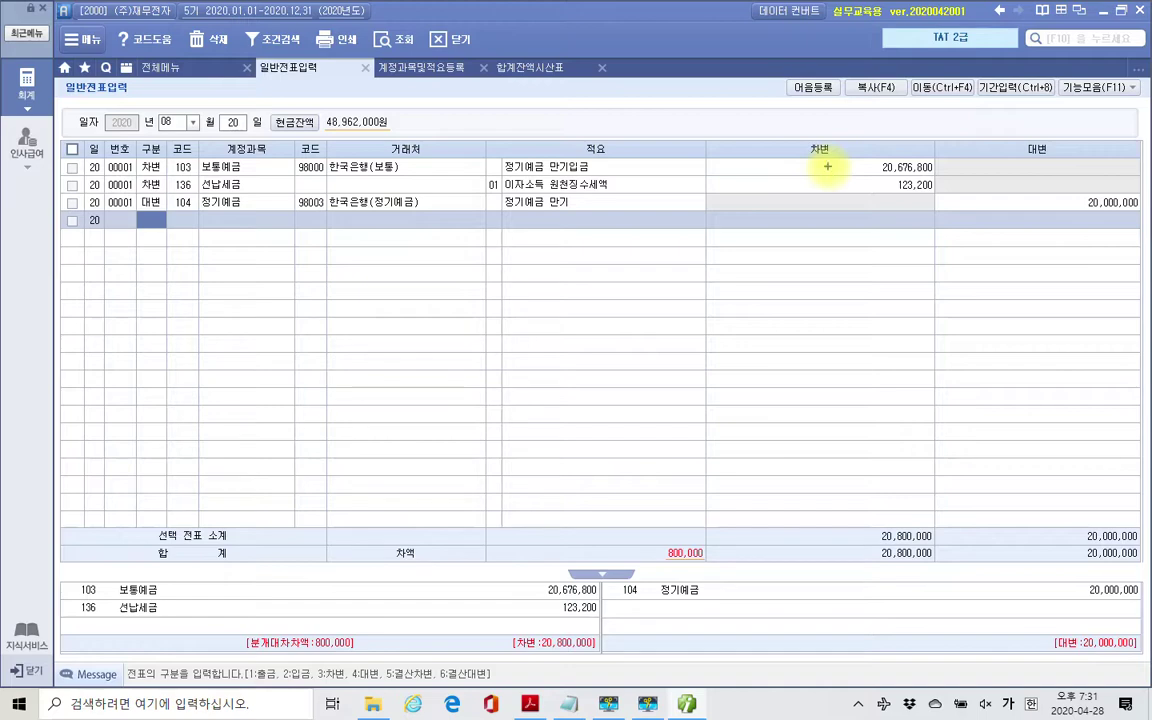
drag(700, 526, 715, 586)
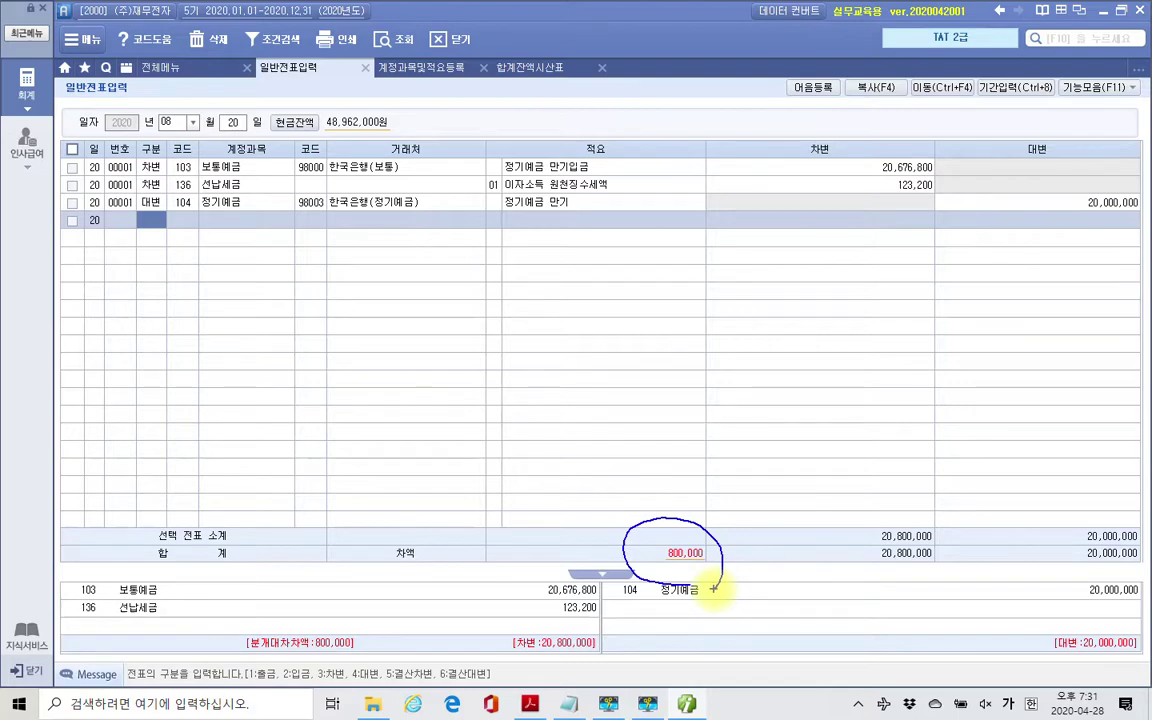
key(Escape)
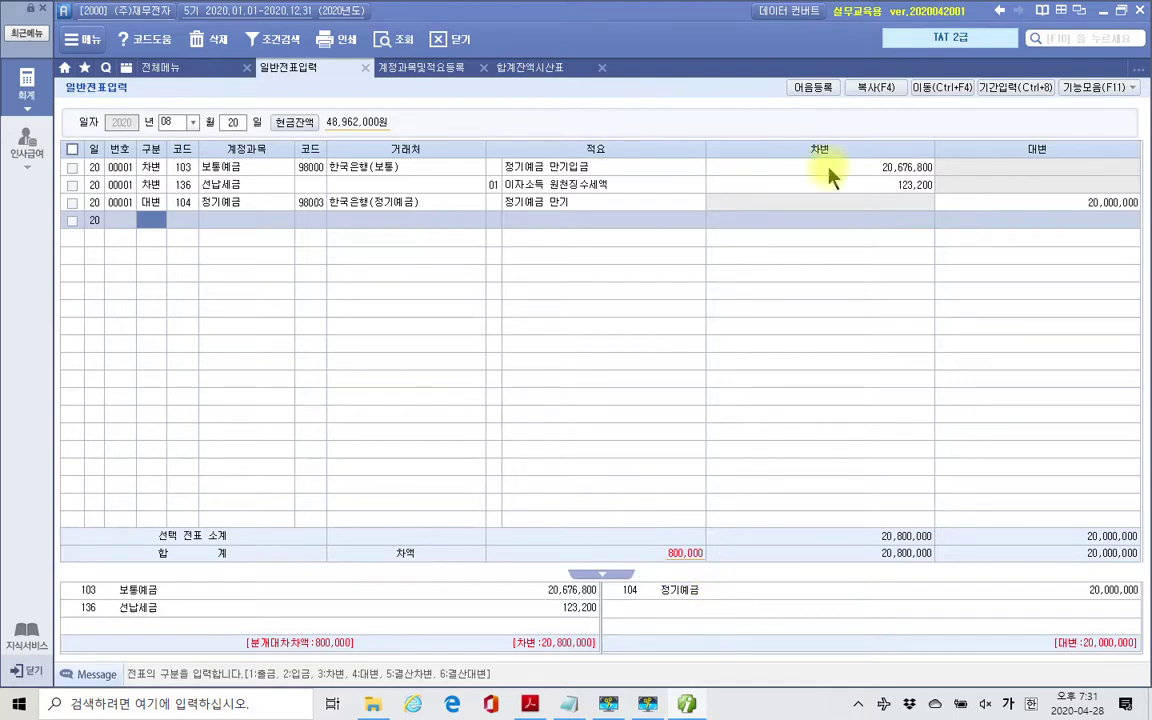
Begin another credit (대변) line, looking up accounts containing 미수 and choosing 미수수익 (116).
text(4)
key(Return)
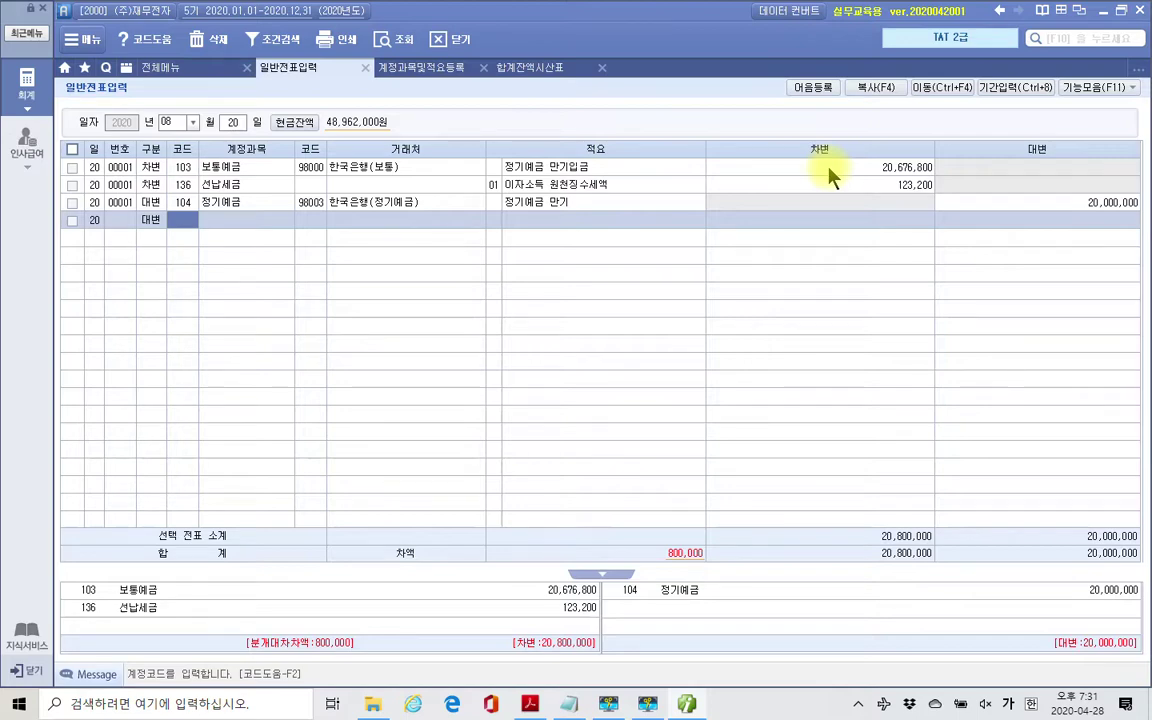
text(이자)
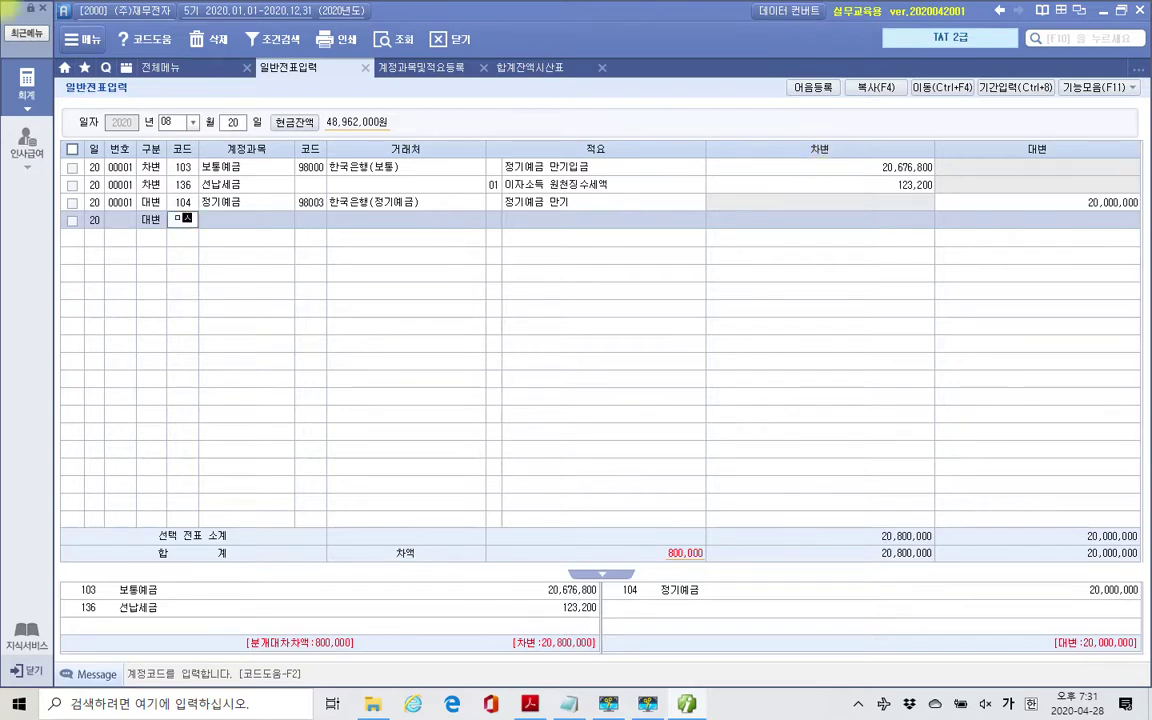
key(BackSpace)
key(BackSpace)
text(이수)
key(Return)
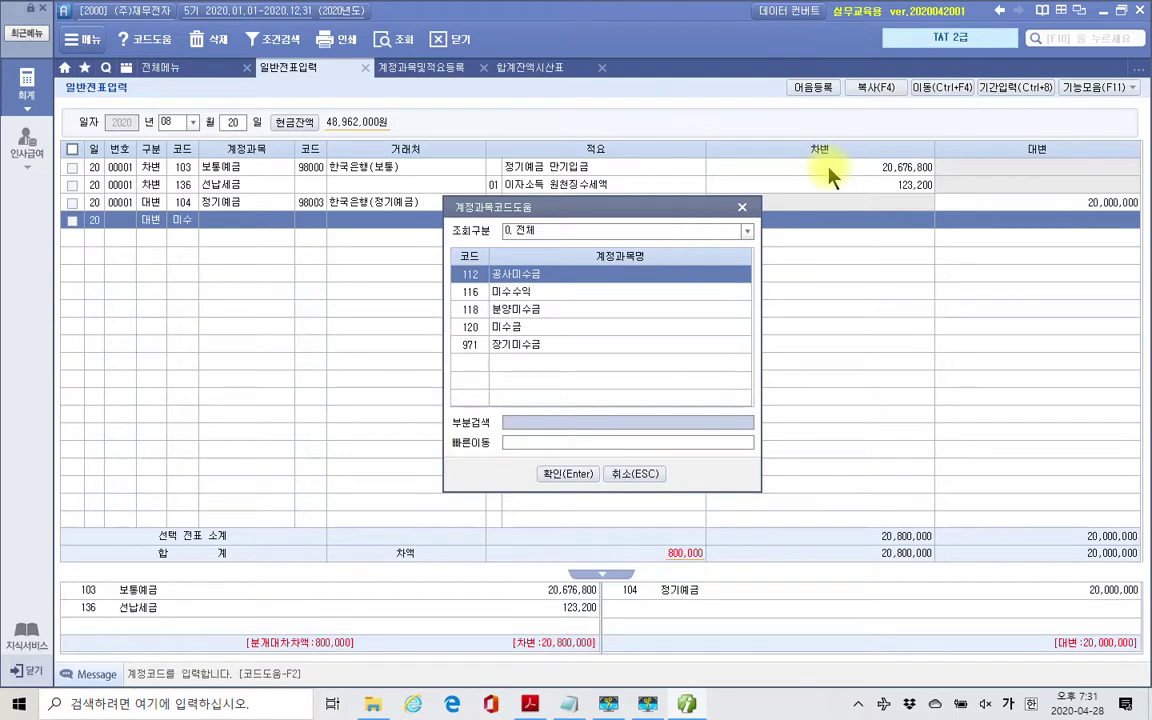
key(Down)
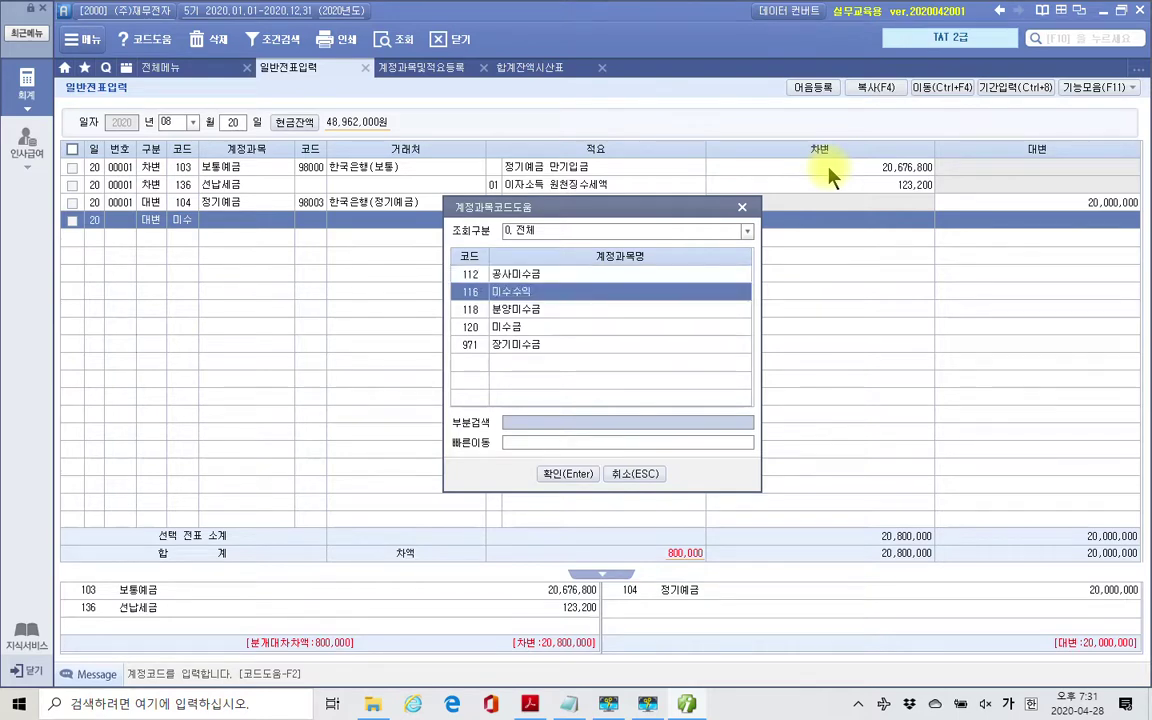
key(Down)
key(Up)
key(Up)
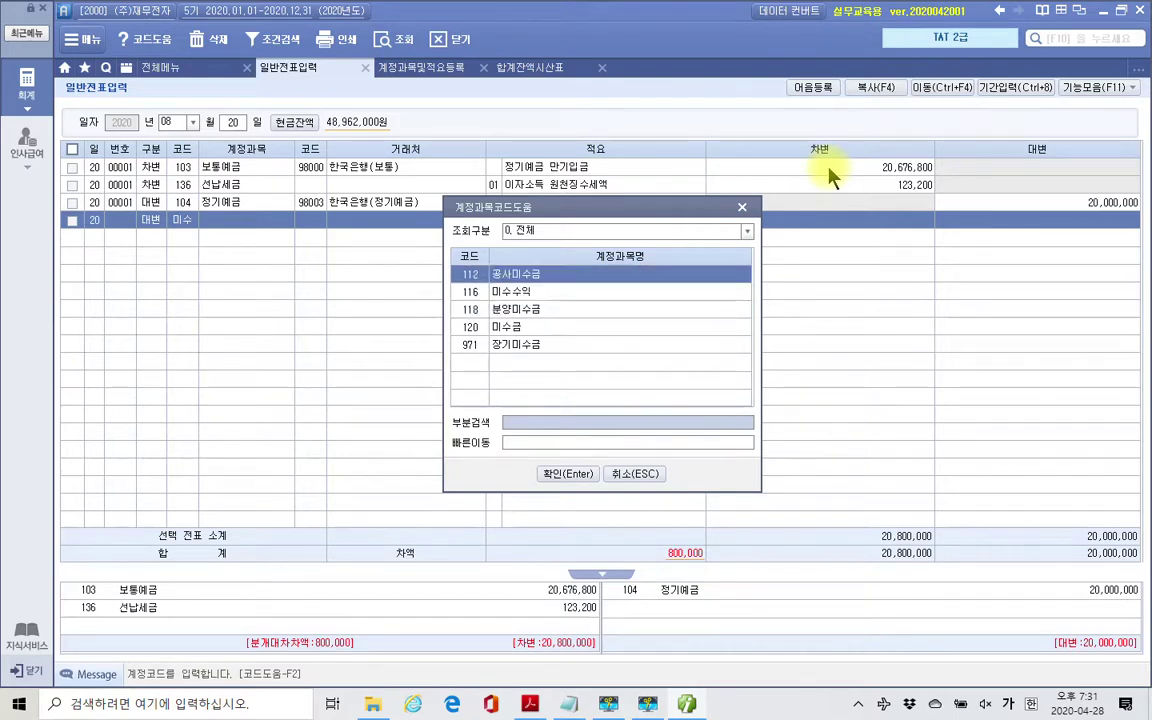
key(Down)
key(Down)
key(Down)
key(Up)
key(Up)
key(Down)
key(Down)
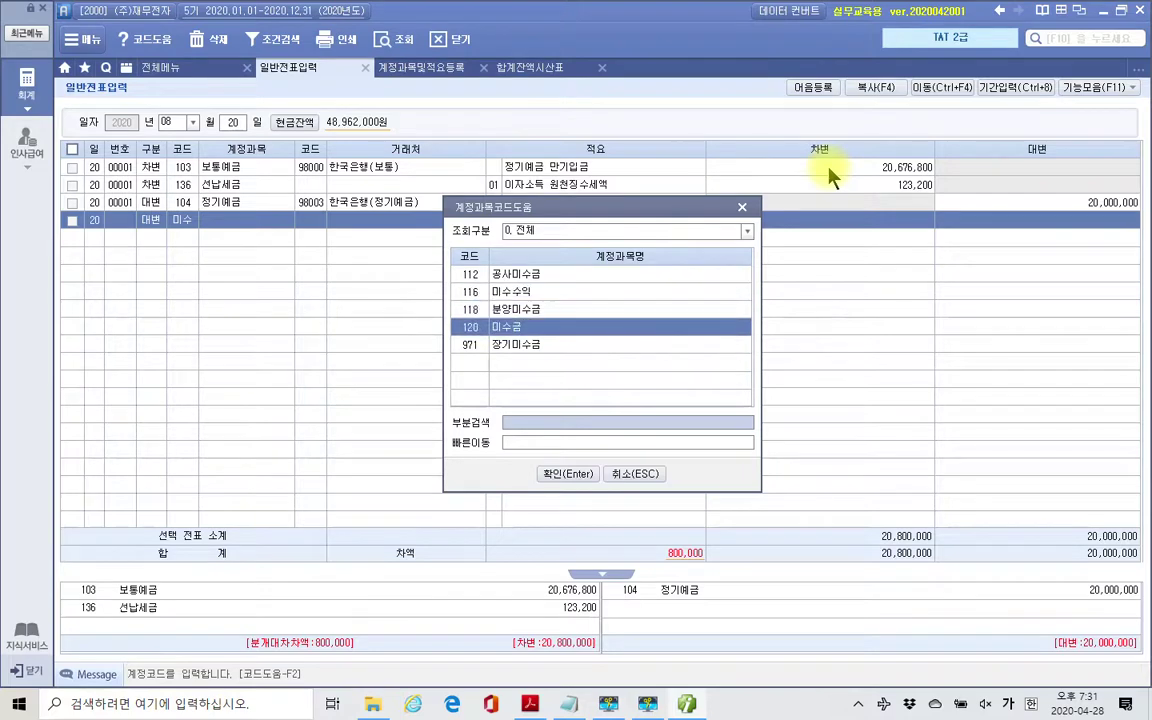
key(Up)
key(Up)
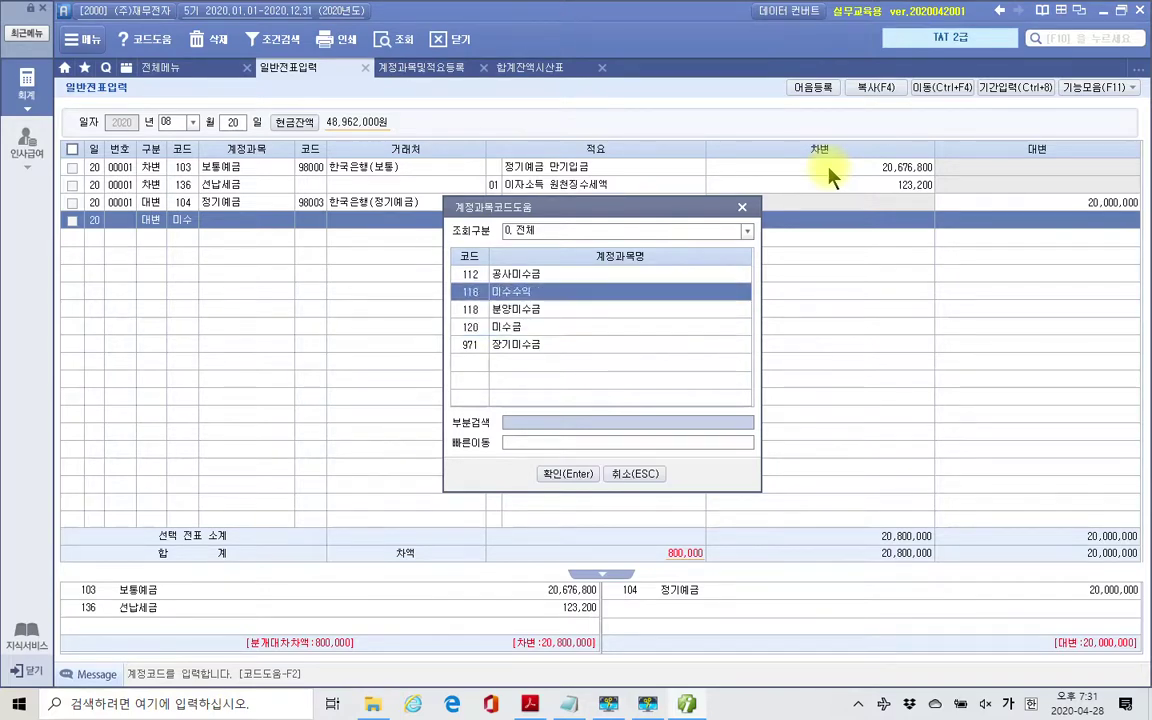
key(Return)
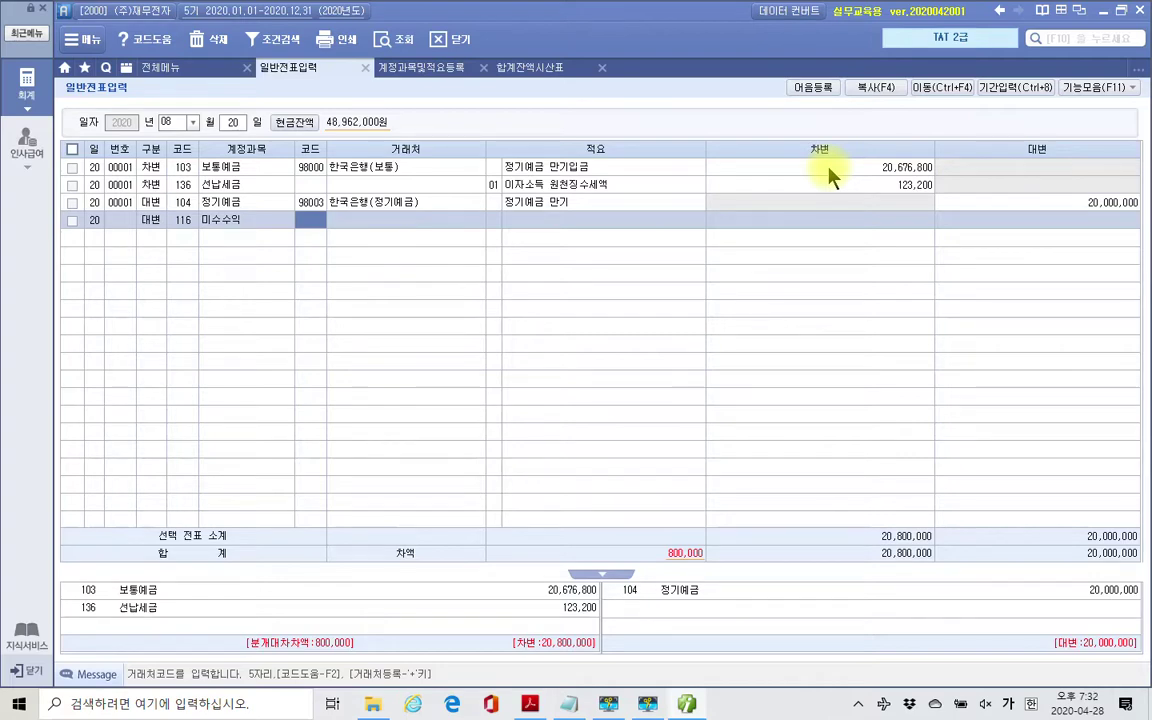
Leave the 미수수익 line's trading partner blank and give it description 04 미수수익 재수정분개.
key(Return)
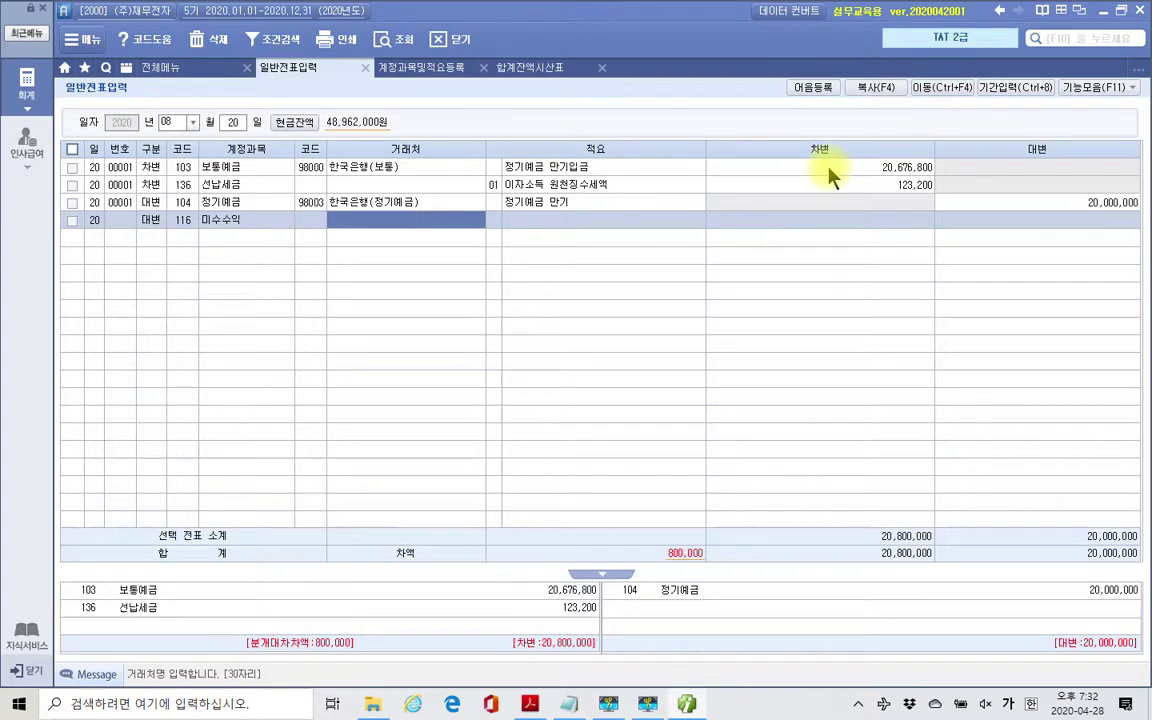
key(Return)
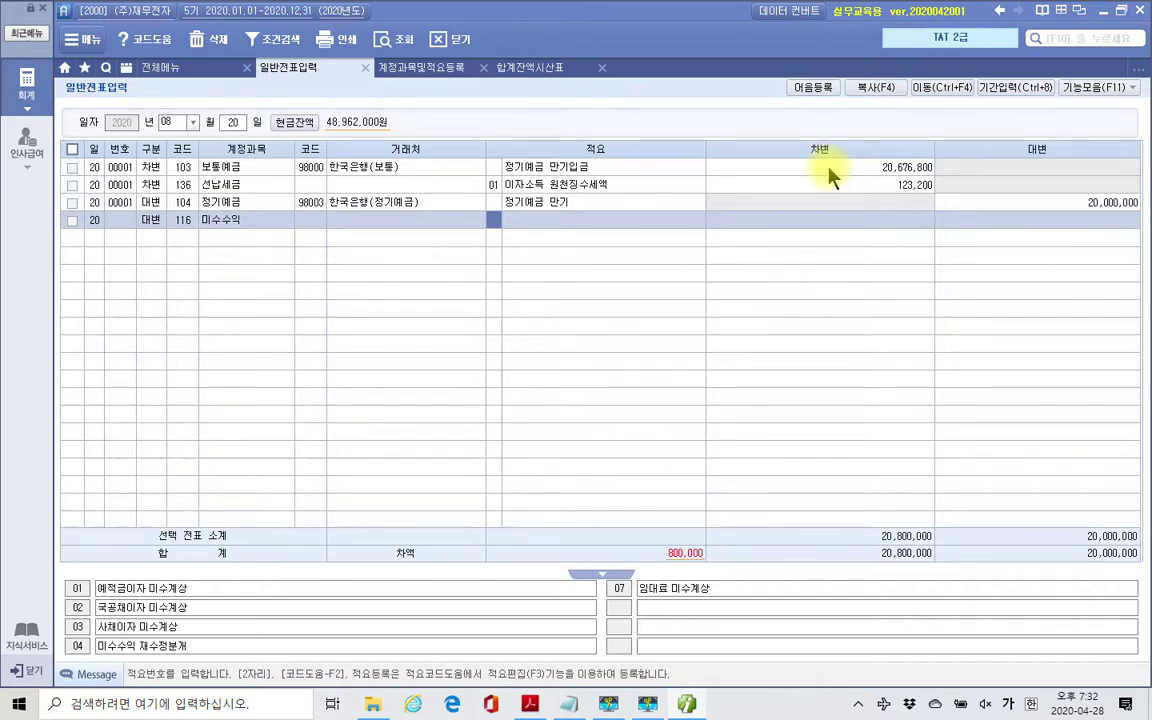
text(4)
key(Return)
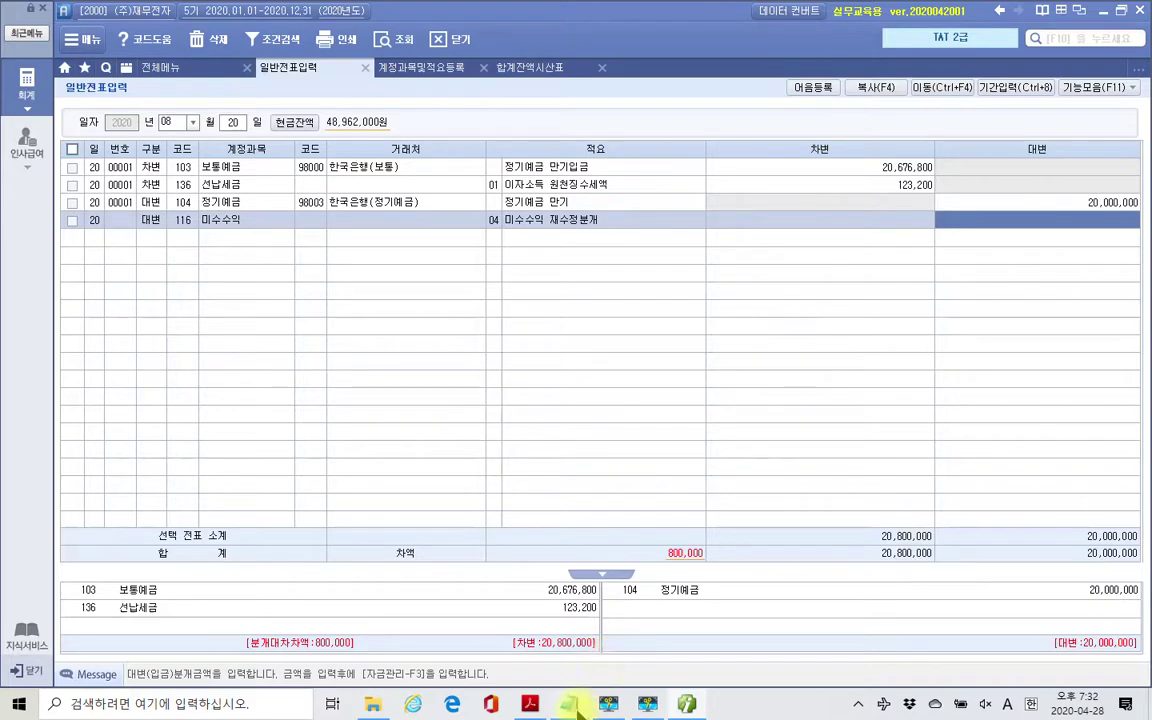
Look up the 미수수익 balance in 합계잔액시산표 and enter 266,600 as the credit amount of the 미수수익 line.
click(504, 68)
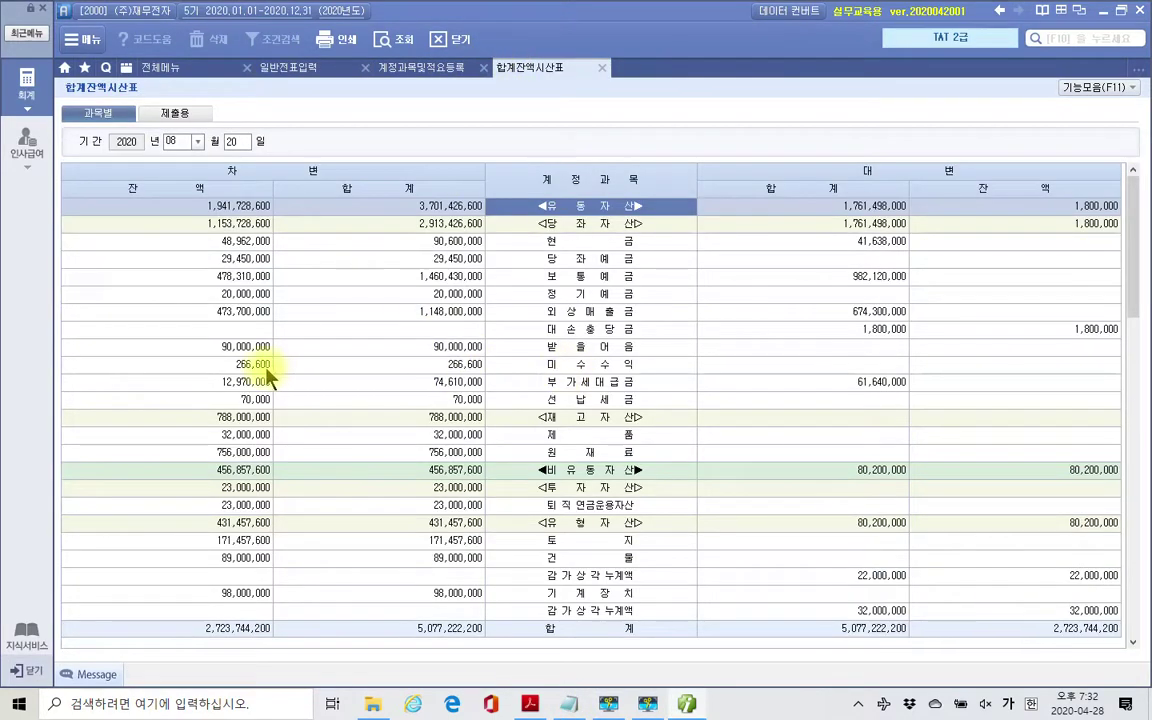
click(292, 70)
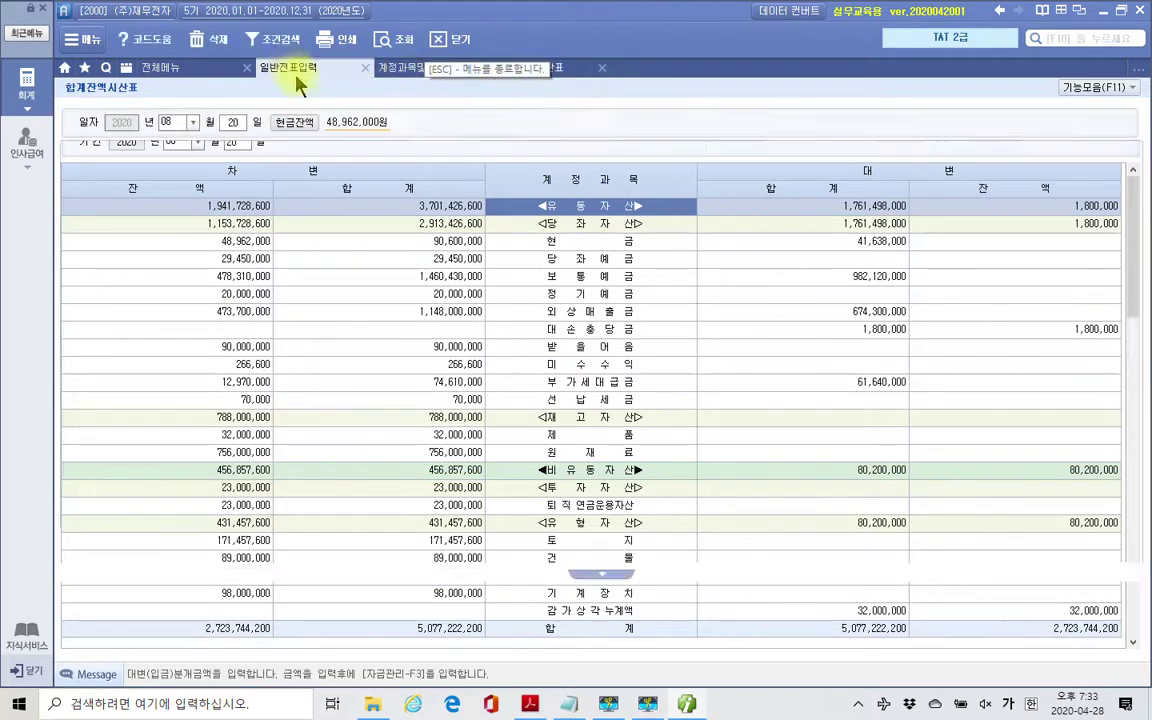
text(26)
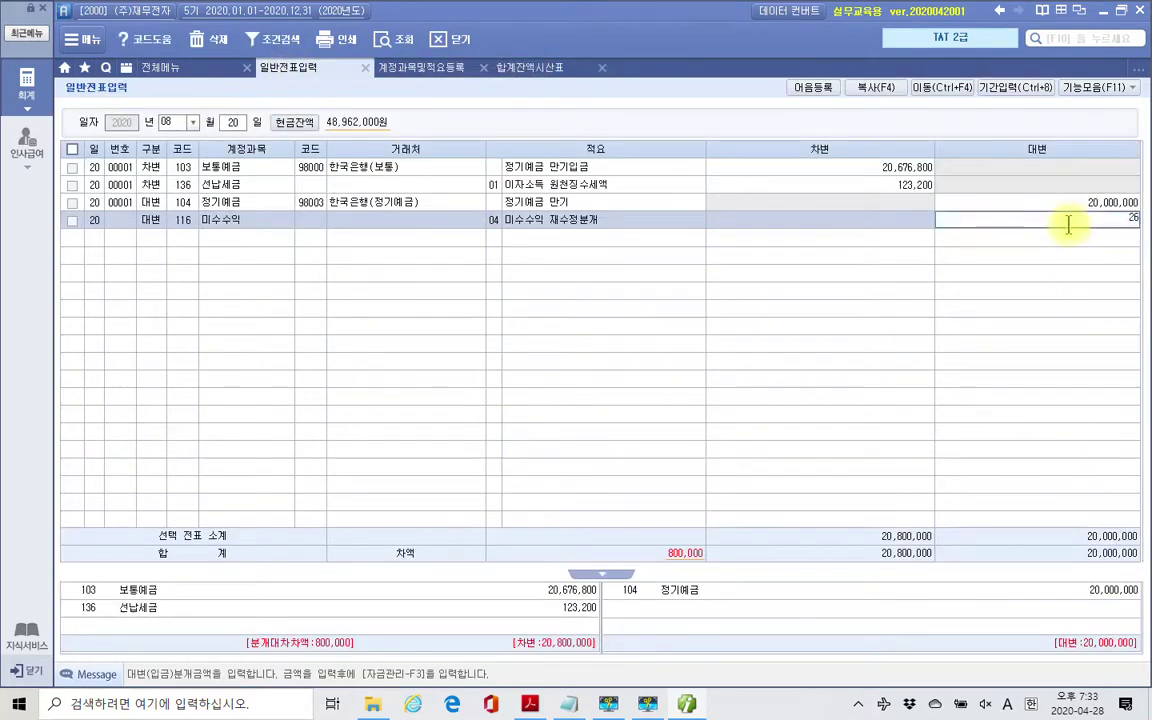
text(66600)
key(Return)
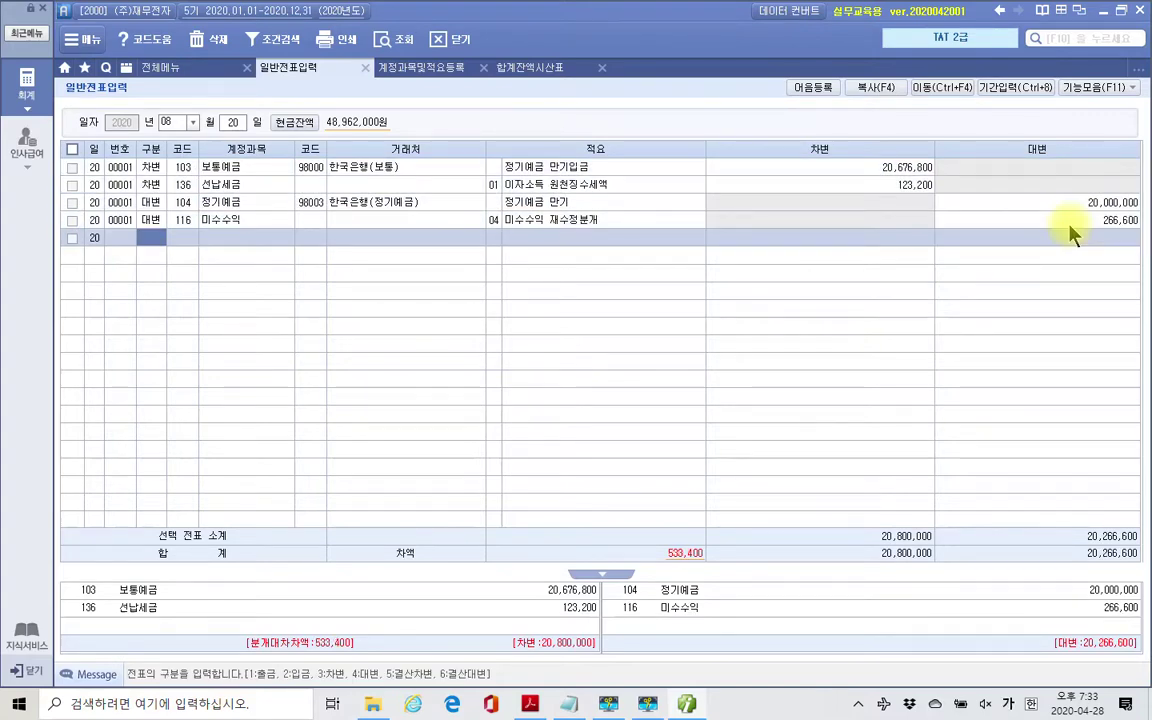
mouse_move(625, 568)
mouse_down()
mouse_move(609, 527)
mouse_move(712, 596)
mouse_up()
mouse_move(651, 442)
mouse_down()
mouse_move(651, 476)
mouse_move(643, 470)
mouse_move(677, 478)
mouse_up()
mouse_move(703, 422)
mouse_down()
mouse_move(748, 473)
mouse_move(715, 506)
mouse_up()
mouse_move(437, 574)
mouse_down()
mouse_move(406, 584)
mouse_move(560, 548)
mouse_move(600, 551)
mouse_up()
drag(567, 535, 578, 562)
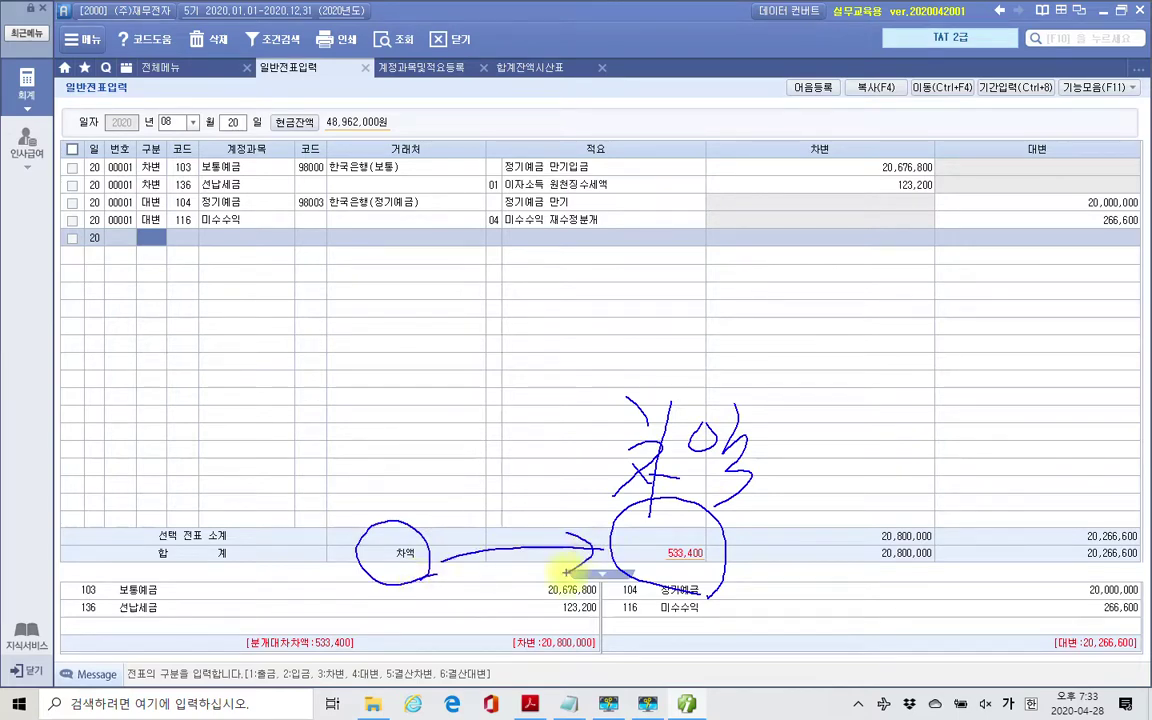
key(Escape)
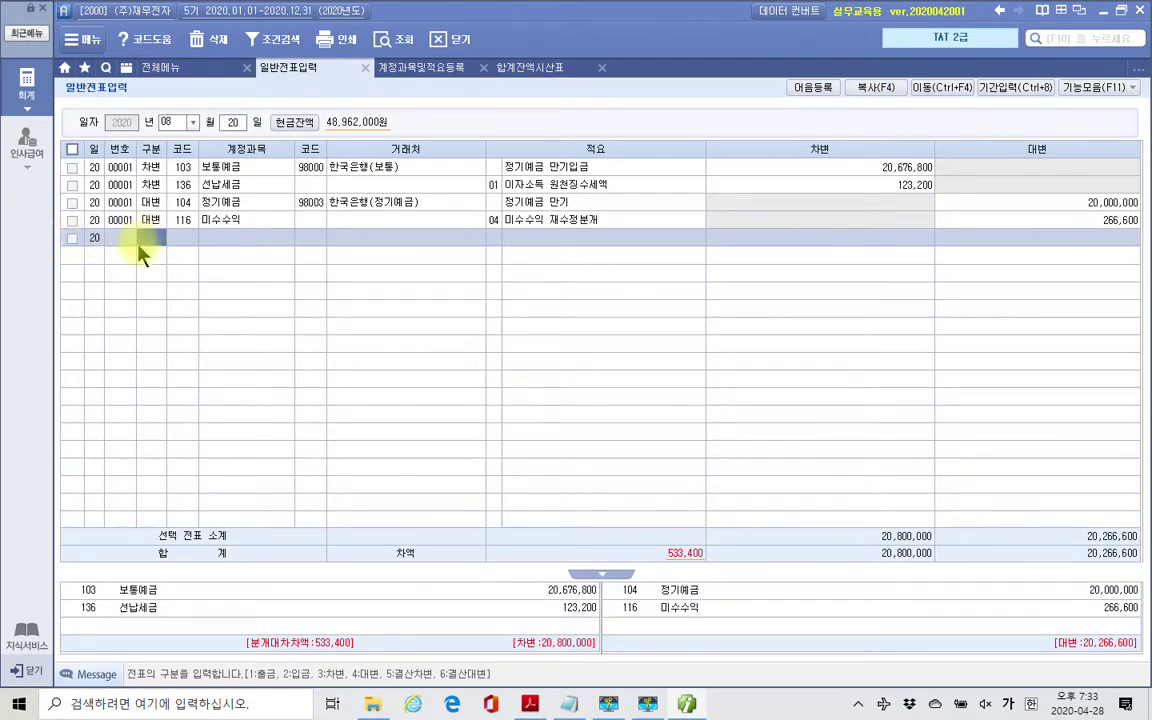
Begin another credit (대변) line, looking up accounts containing 이자 and choosing 이자수익 (901).
text(4)
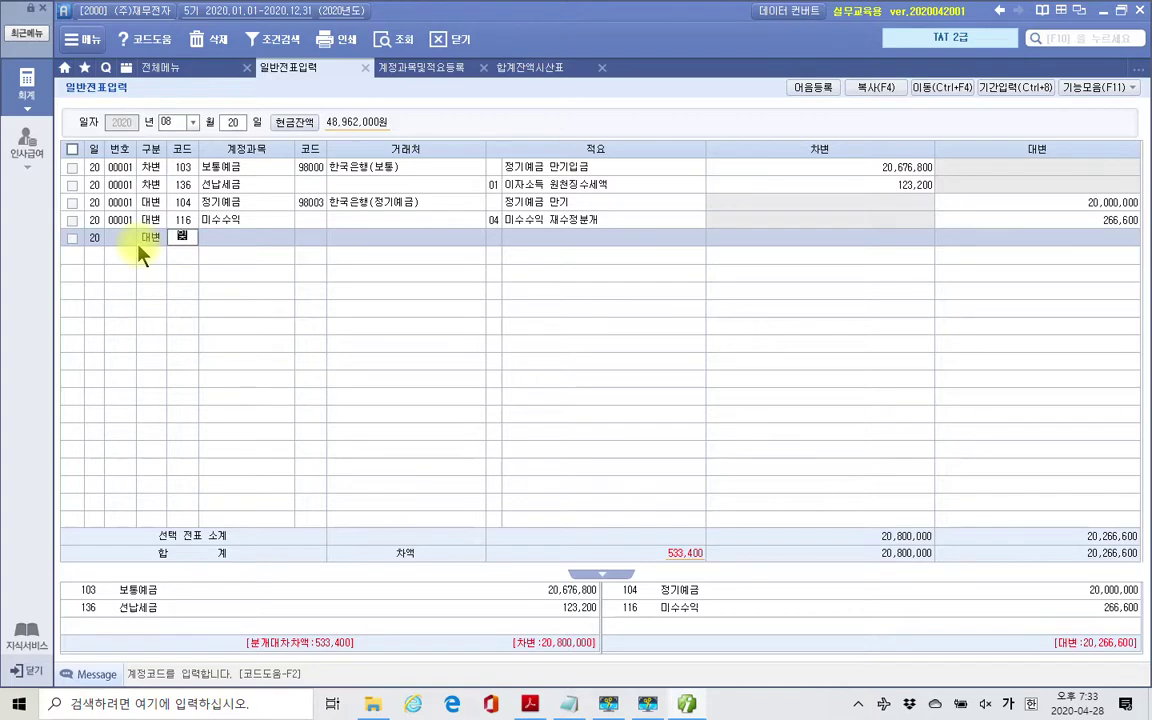
text(이자)
key(Return)
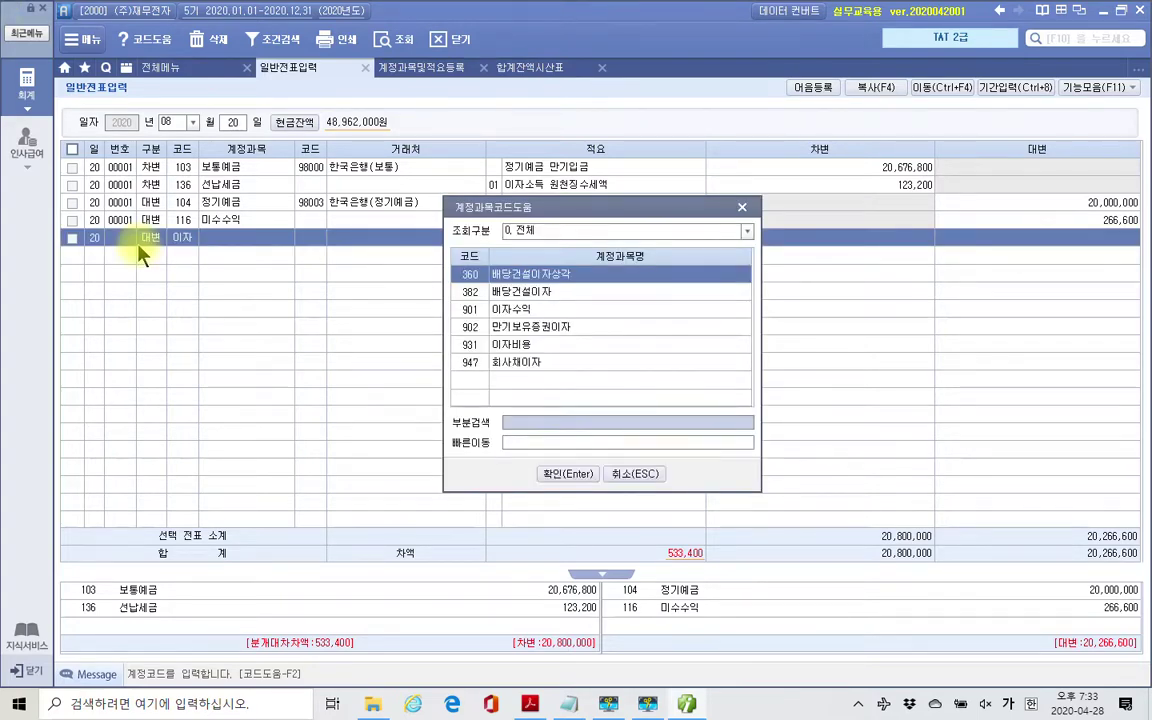
key(Down)
key(Down)
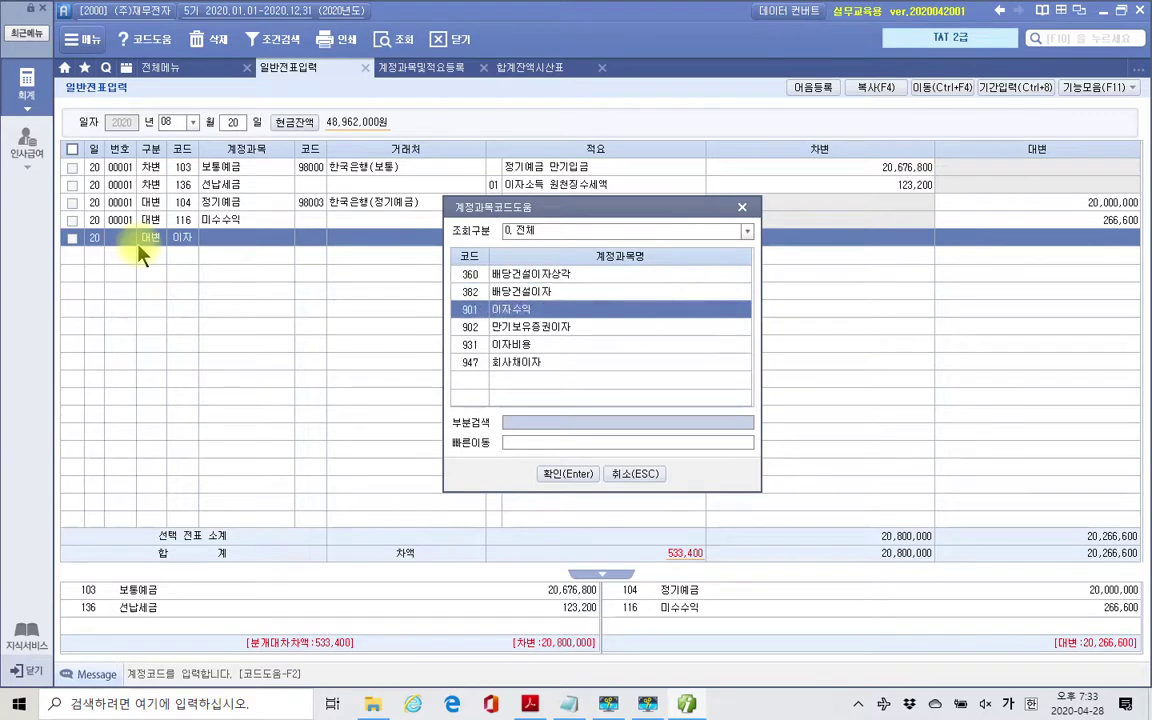
key(Return)
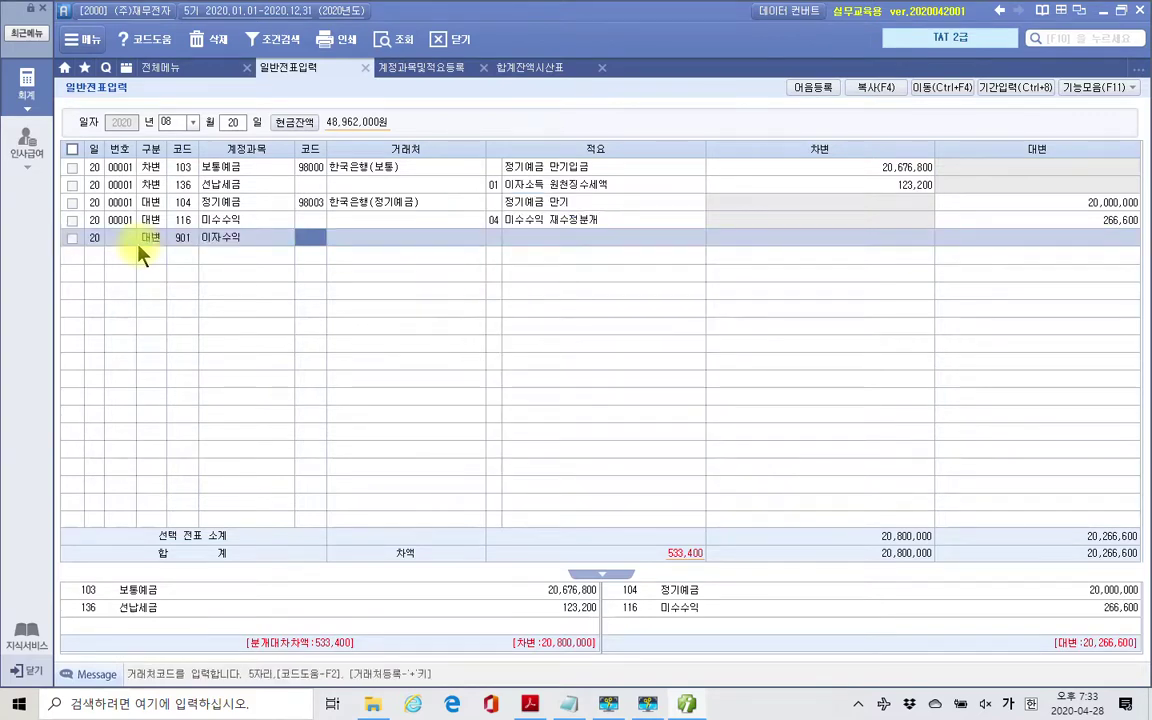
Leave the 이자수익 line's trading partner and description code blank and enter the description 정기예금 만기이자.
key(Return)
key(Return)
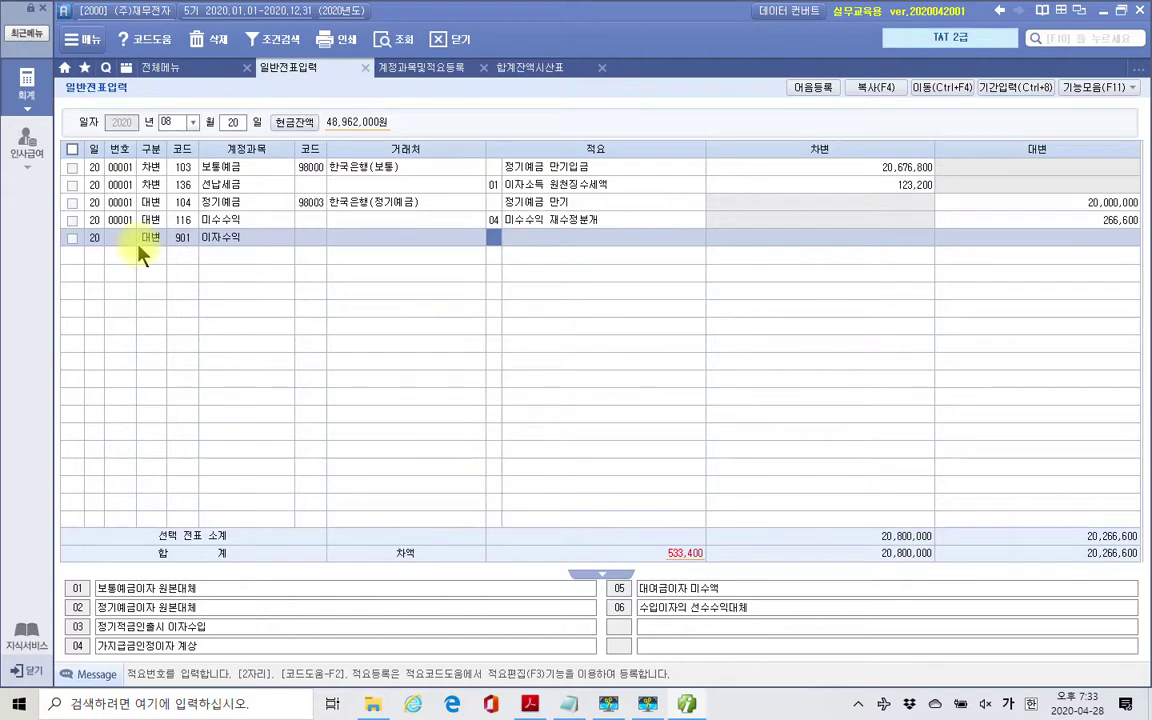
key(Return)
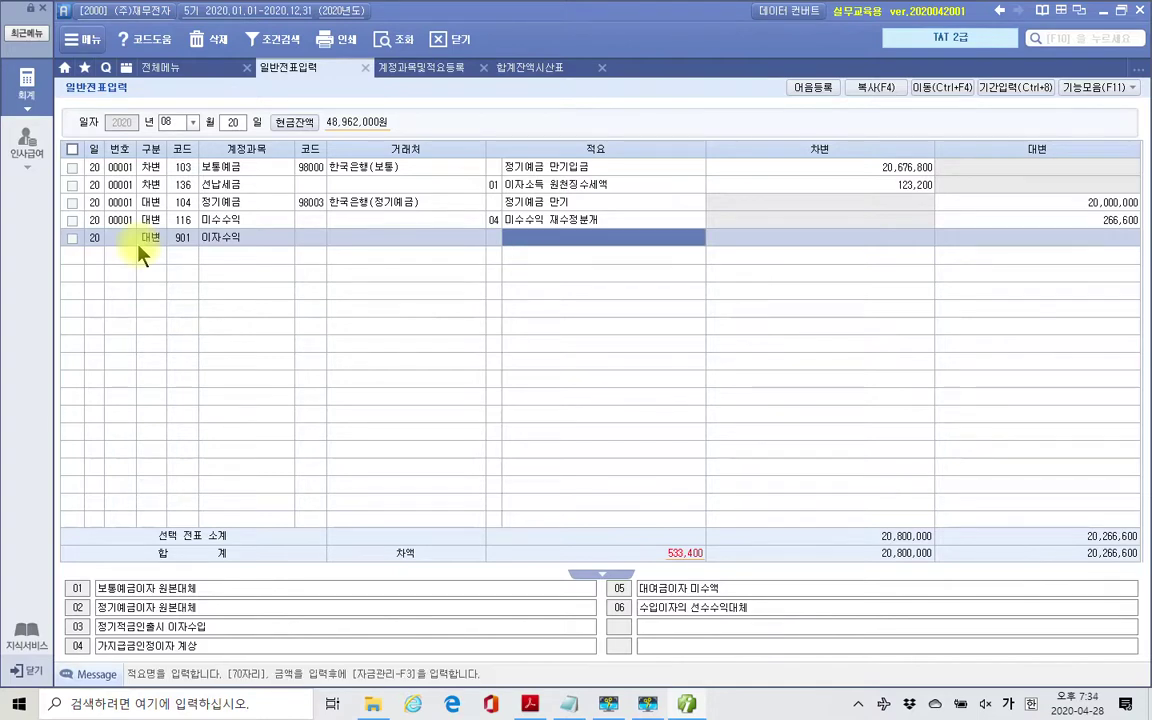
text(정기)
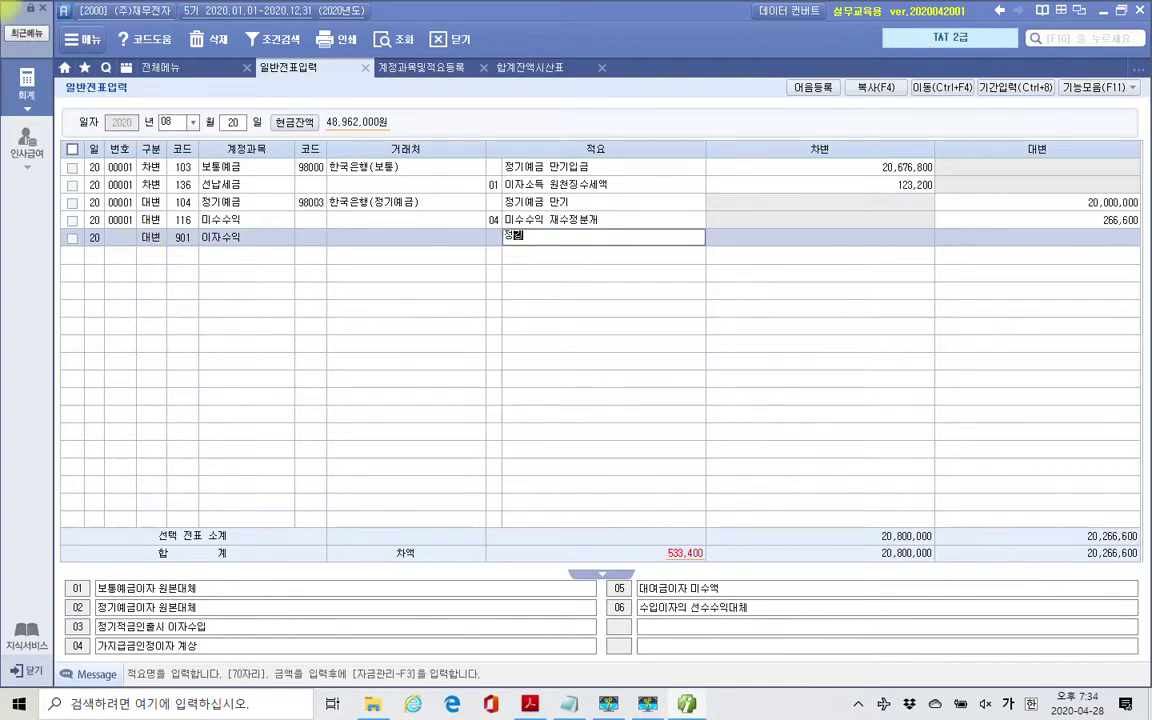
text(예금 만기이자)
key(Return)
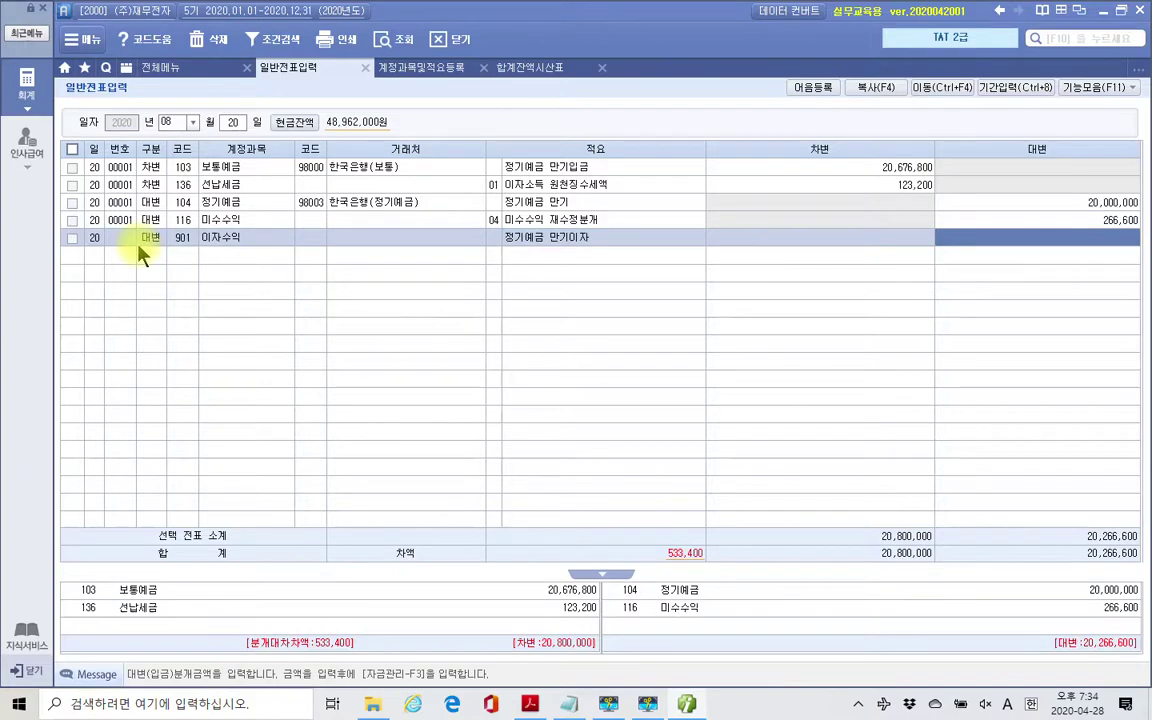
Enter a credit amount of 533,400 for the 이자수익 line.
text(5)
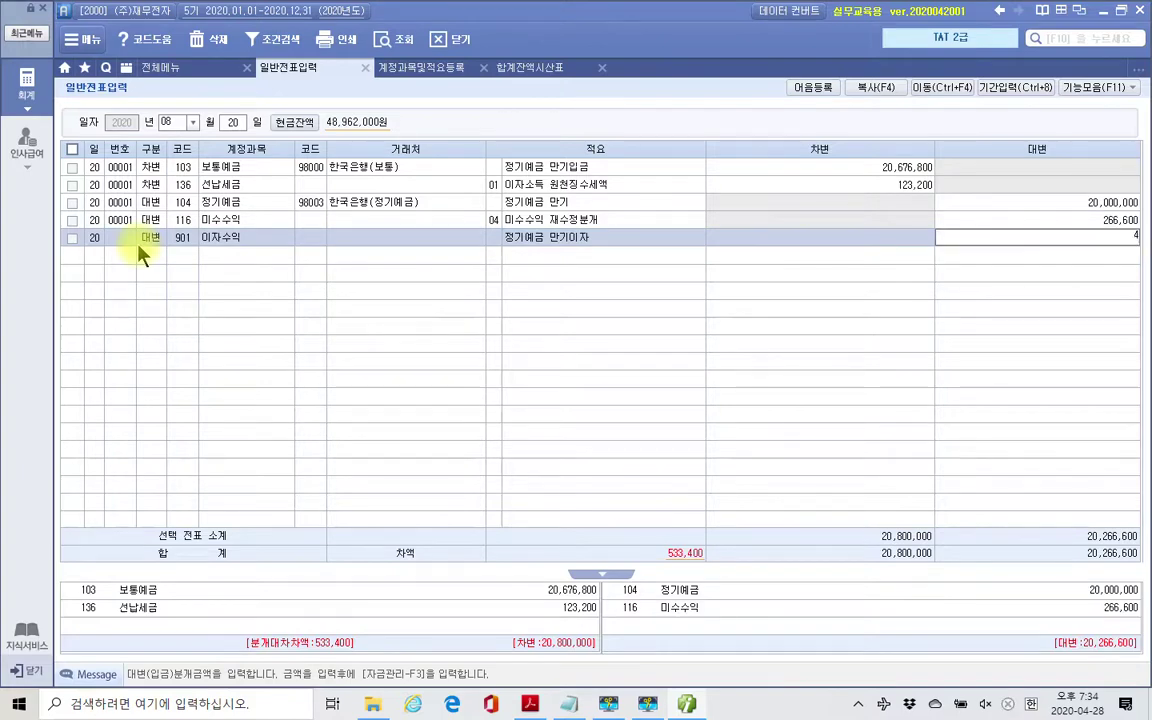
text(33,400)
key(Return)
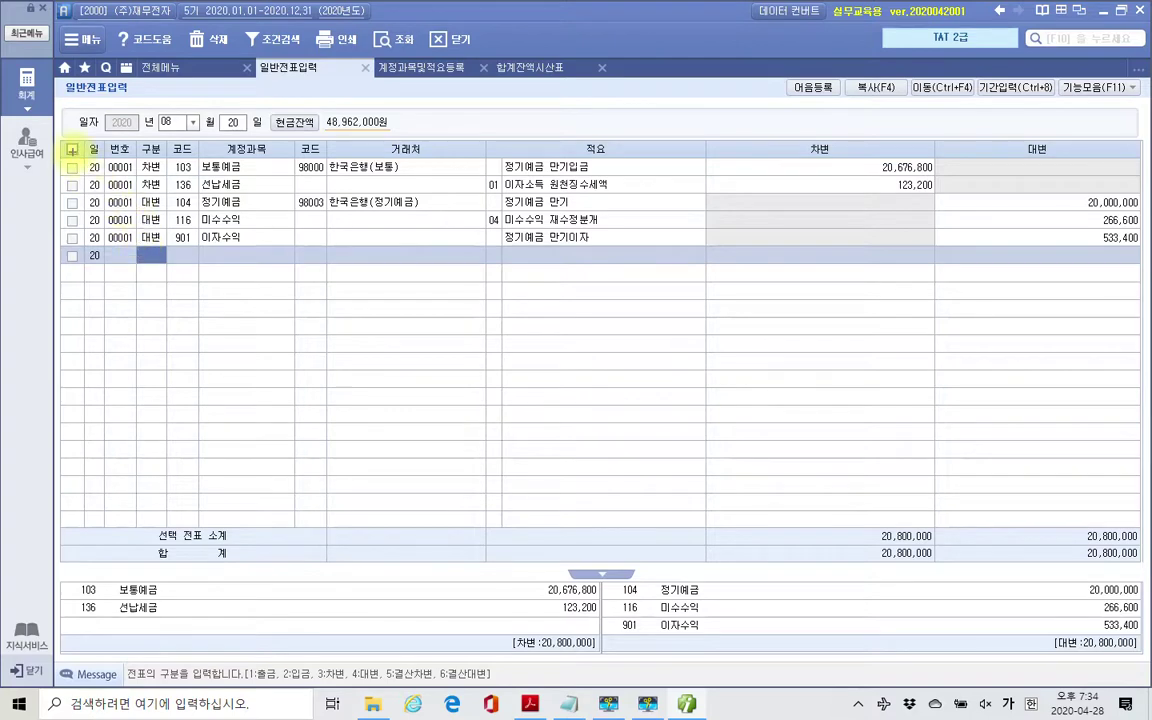
drag(63, 156, 1143, 262)
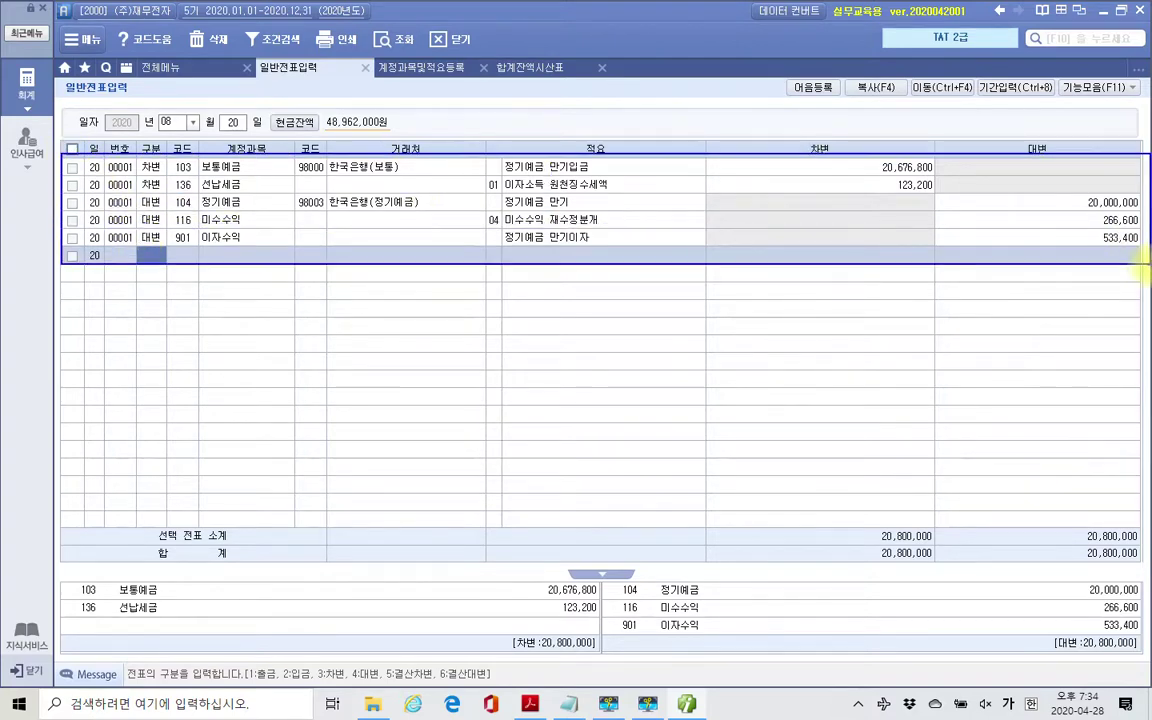
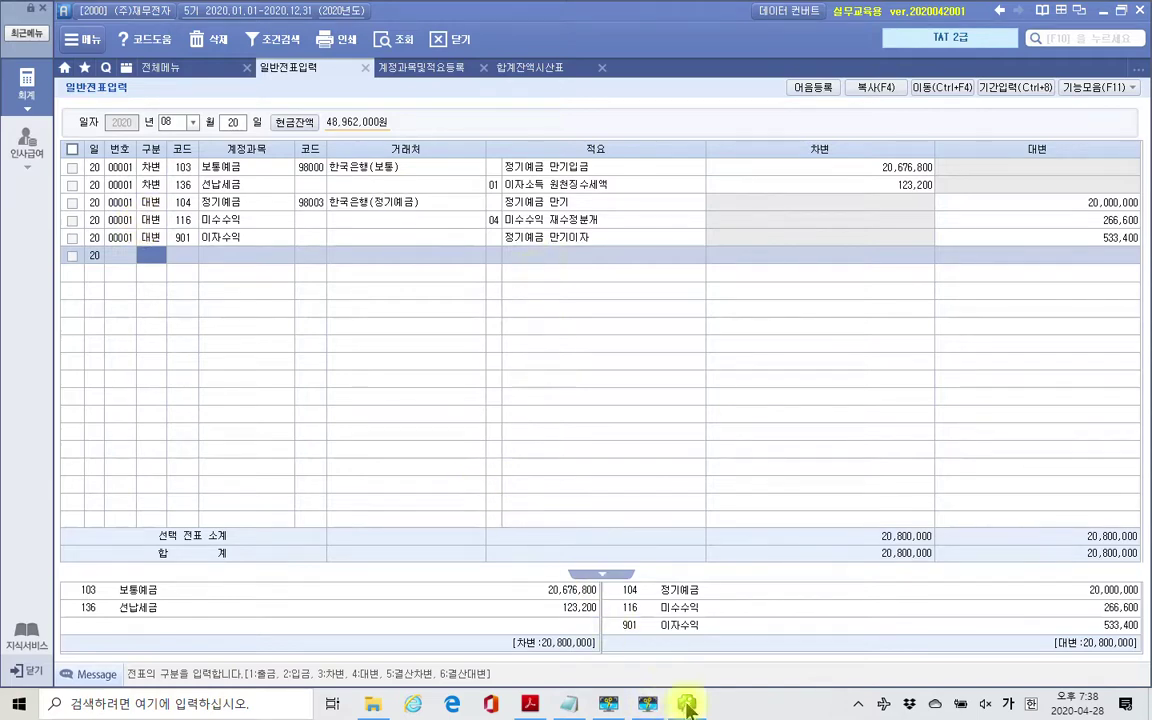
Switch to the exercise PDF in Adobe Acrobat Reader and read transfer-voucher exercise 4 (대체전표 작성하기) on page 24.
click(531, 704)
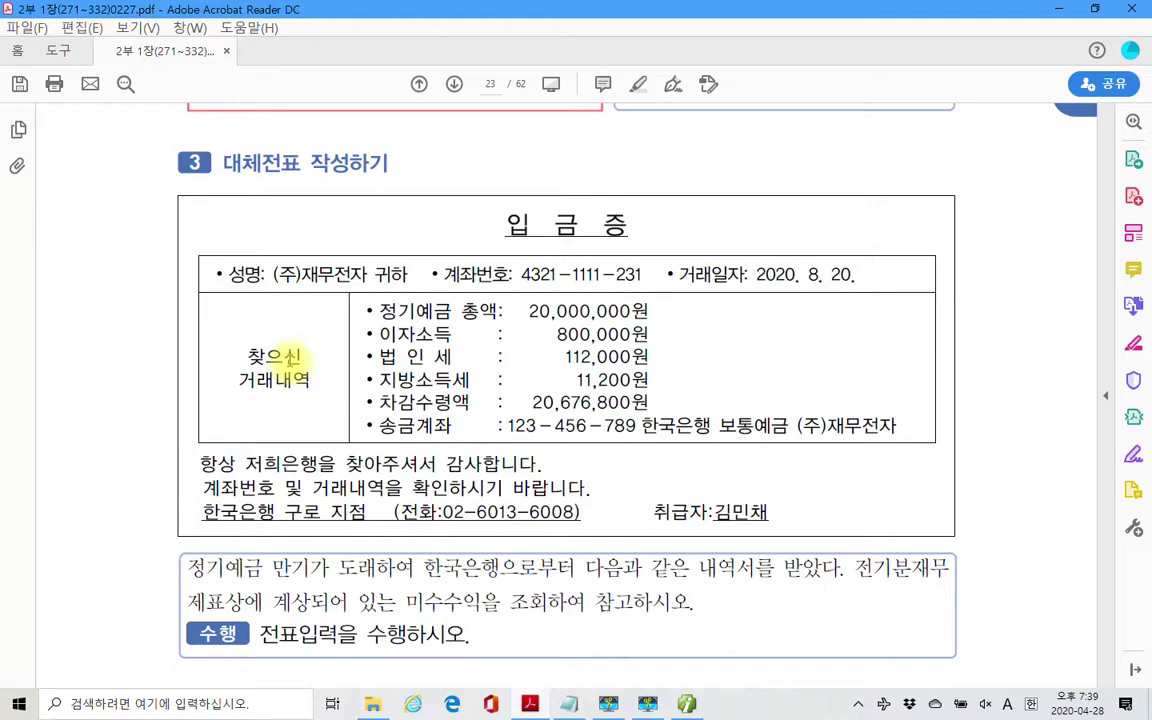
scroll(316, 226, up, 8)
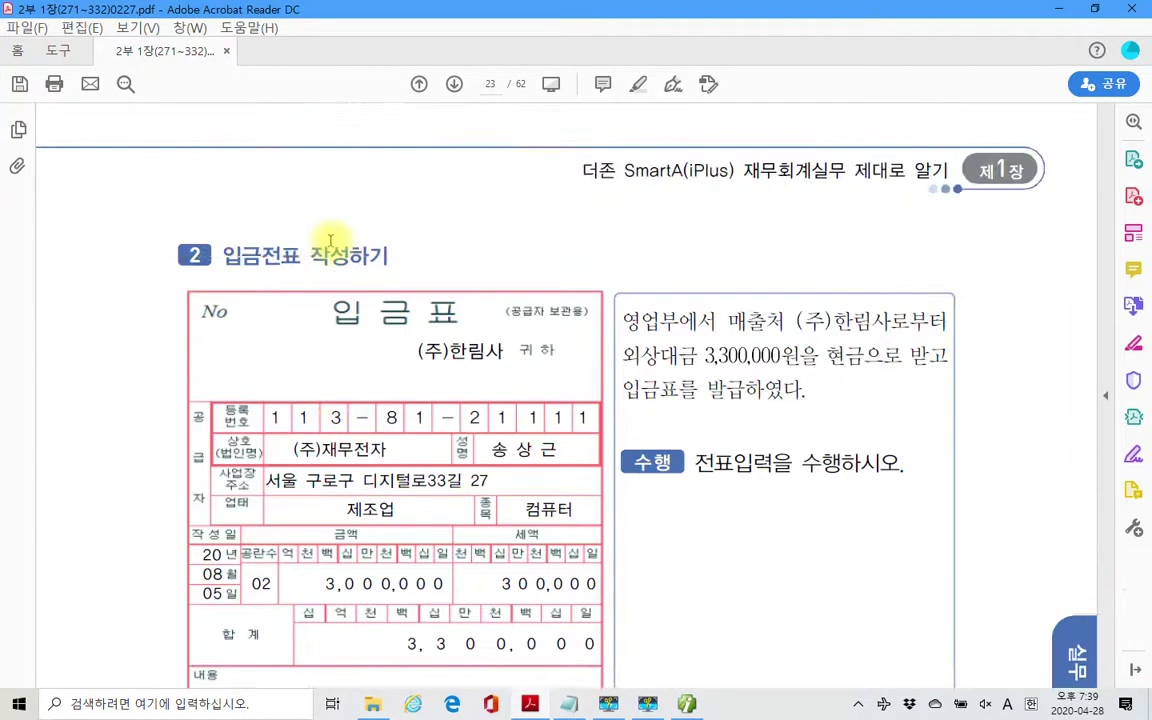
scroll(330, 240, up, 10)
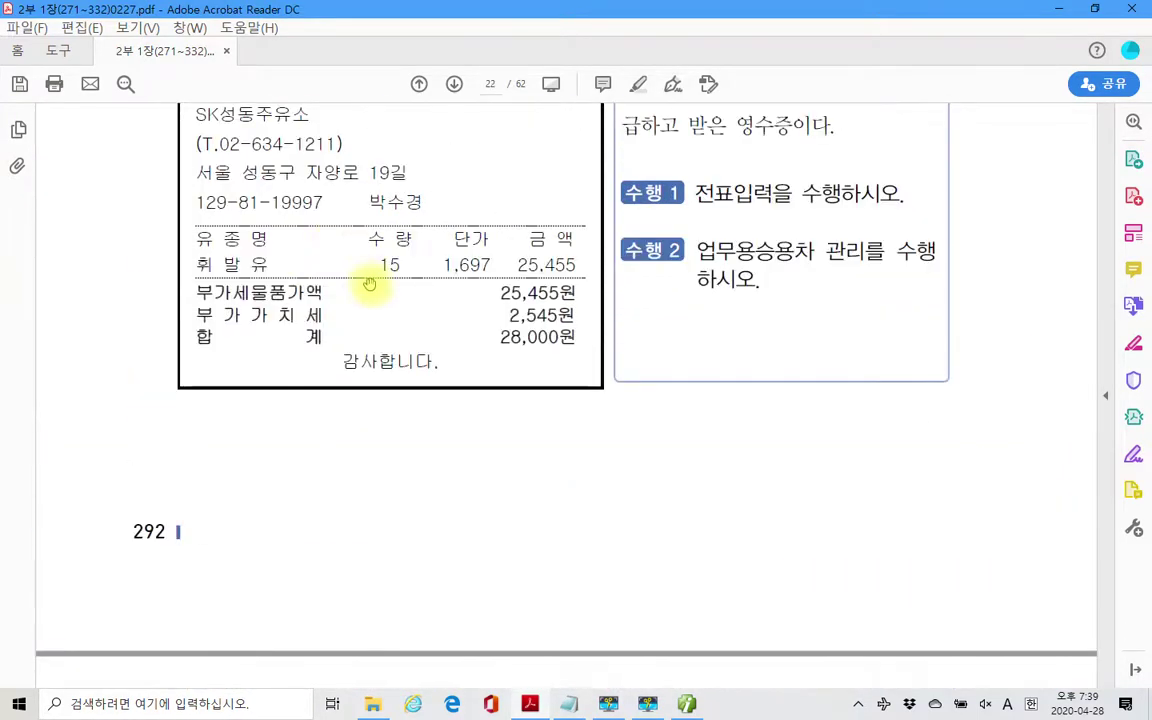
scroll(380, 320, down, 5)
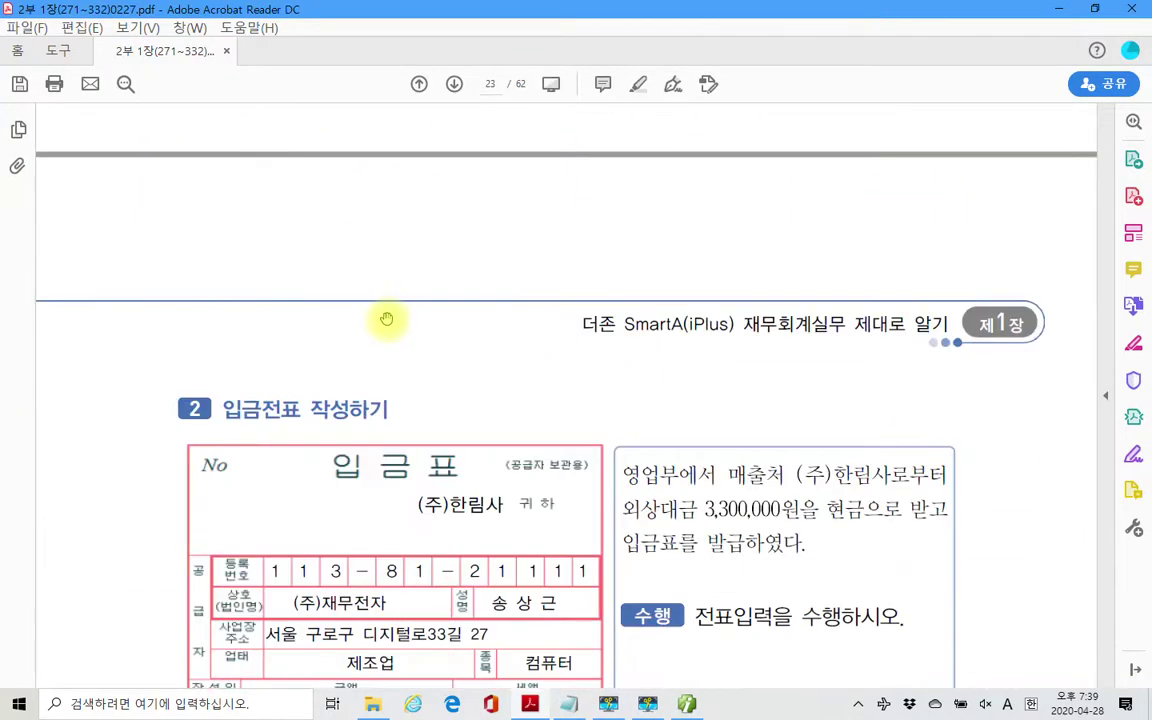
scroll(382, 317, down, 4)
scroll(382, 320, up, 2)
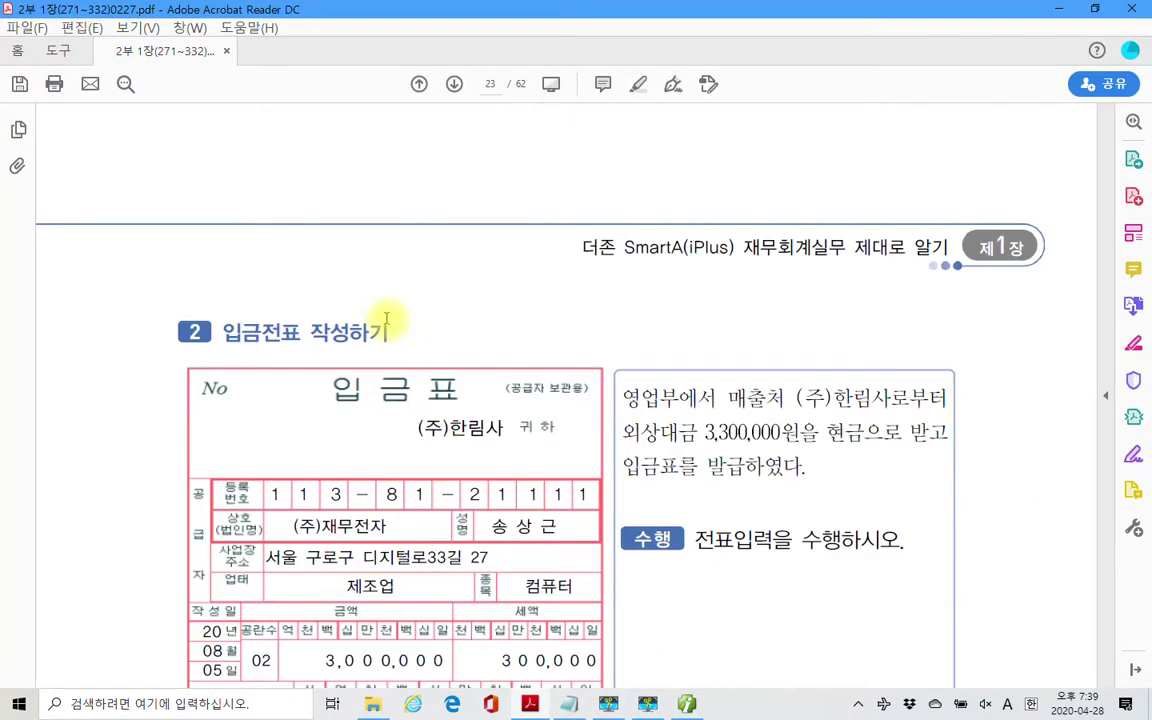
scroll(386, 320, down, 10)
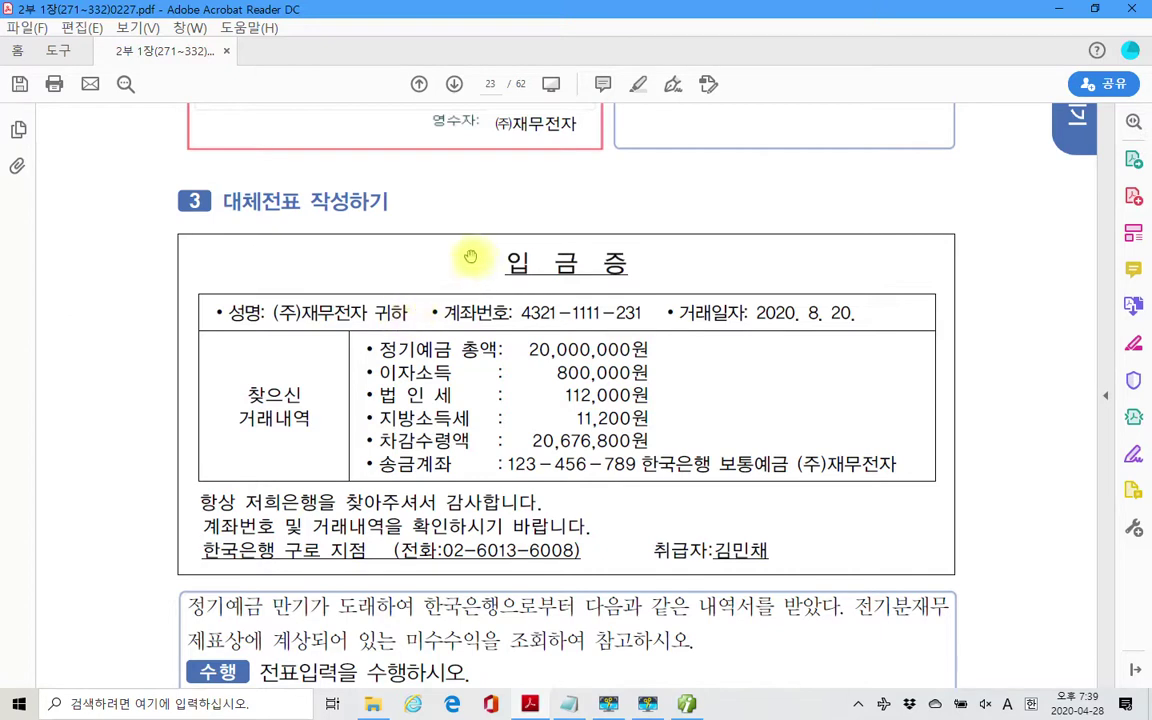
scroll(428, 235, down, 1)
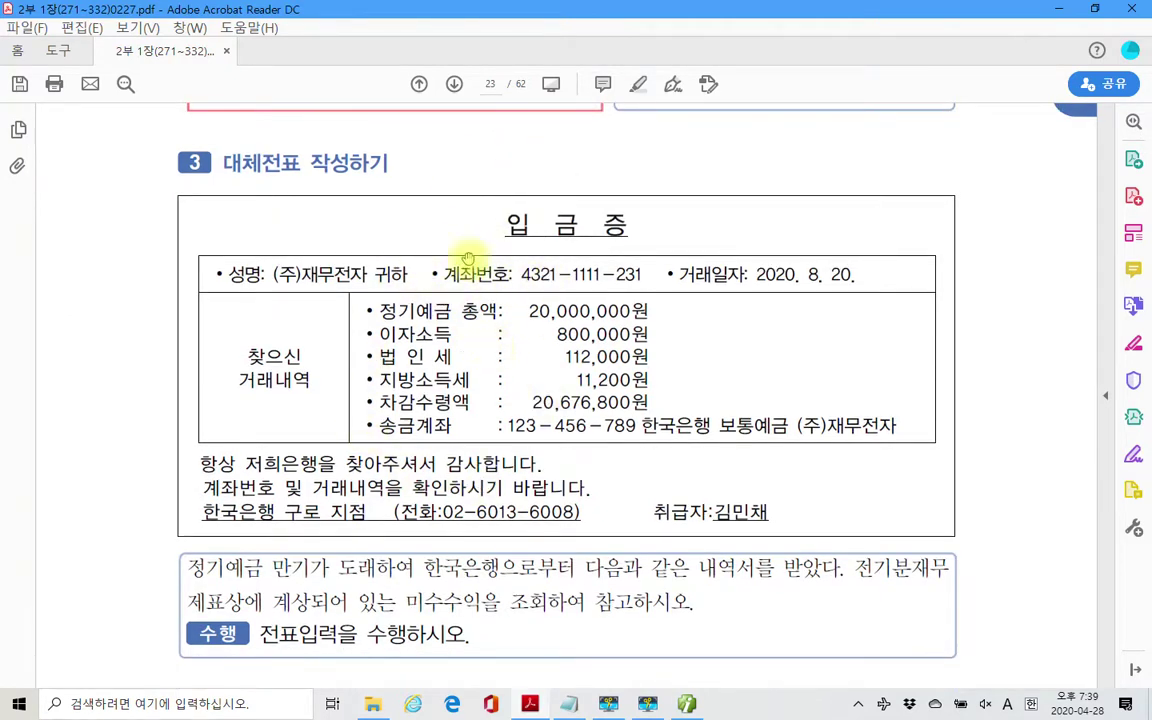
scroll(448, 512, down, 20)
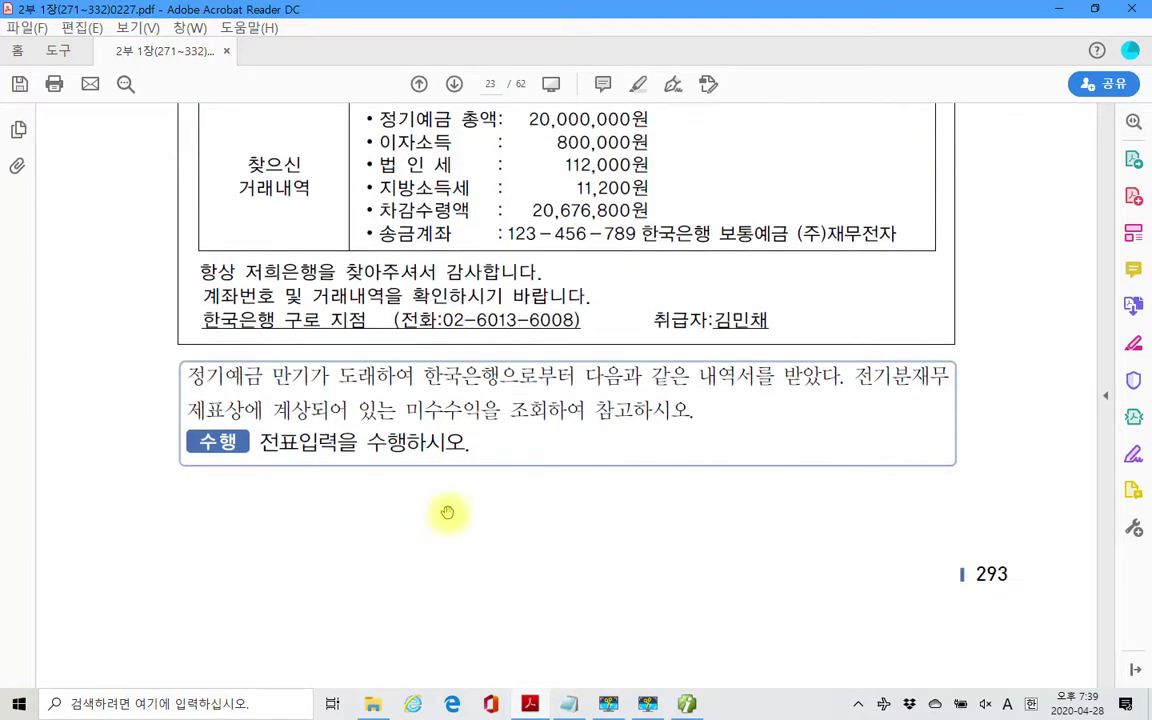
scroll(447, 511, down, 3)
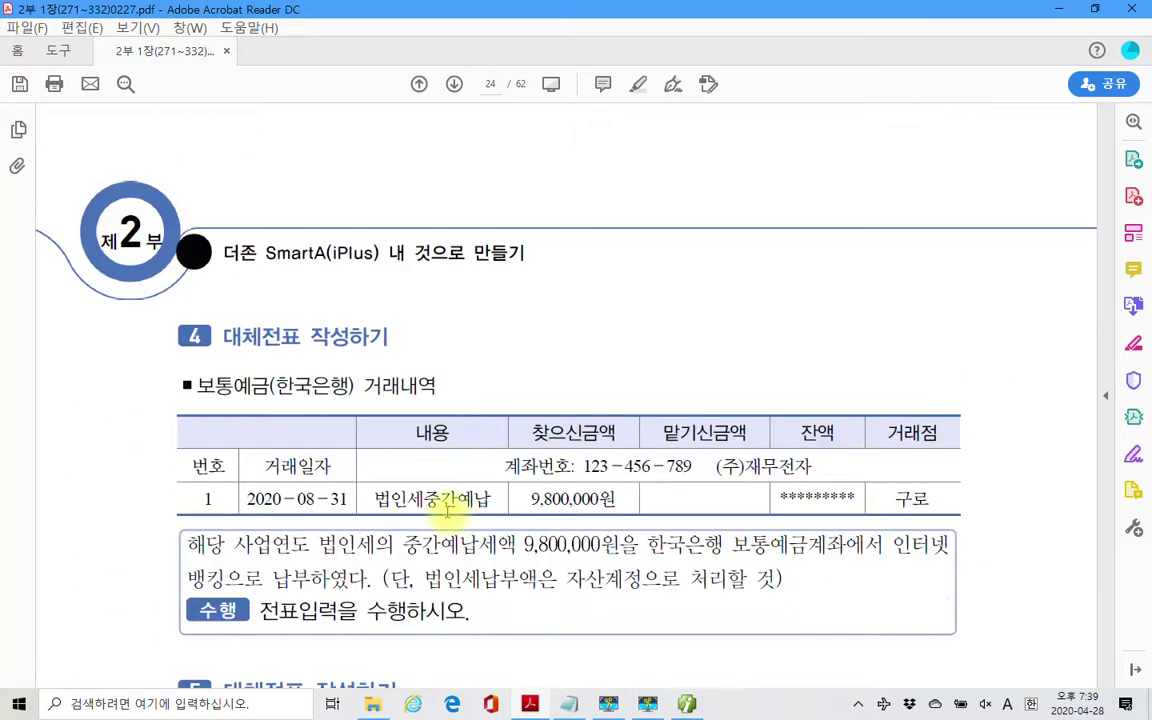
scroll(447, 511, down, 2)
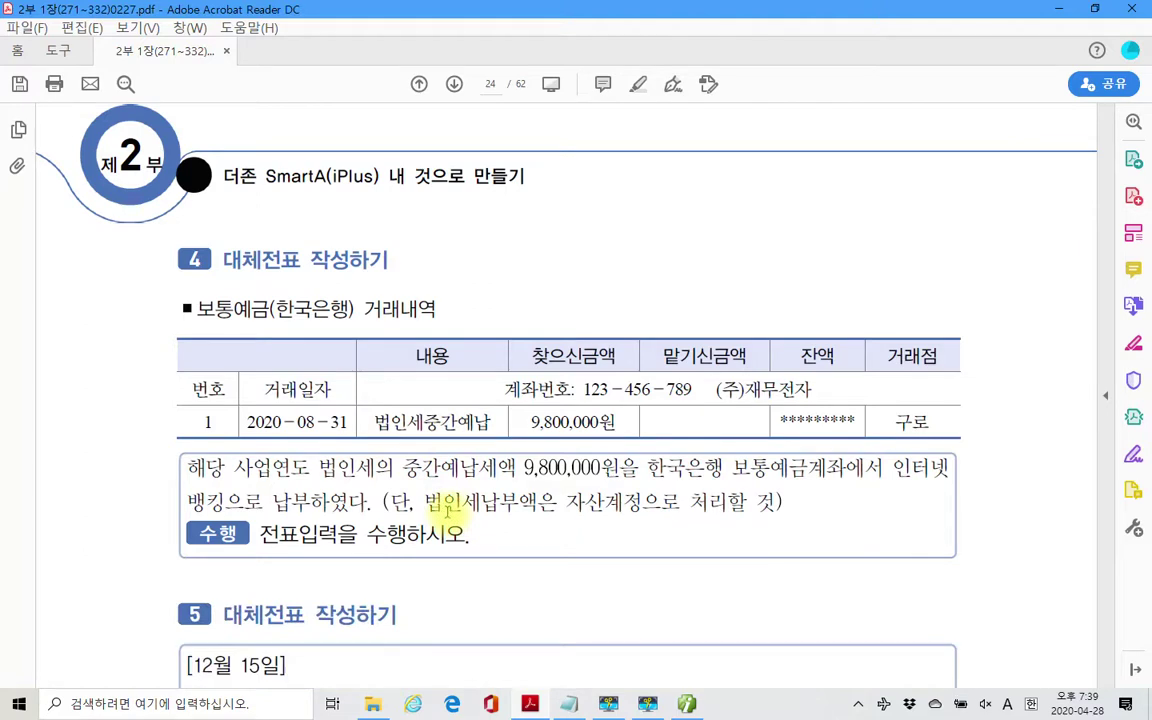
scroll(447, 511, down, 1)
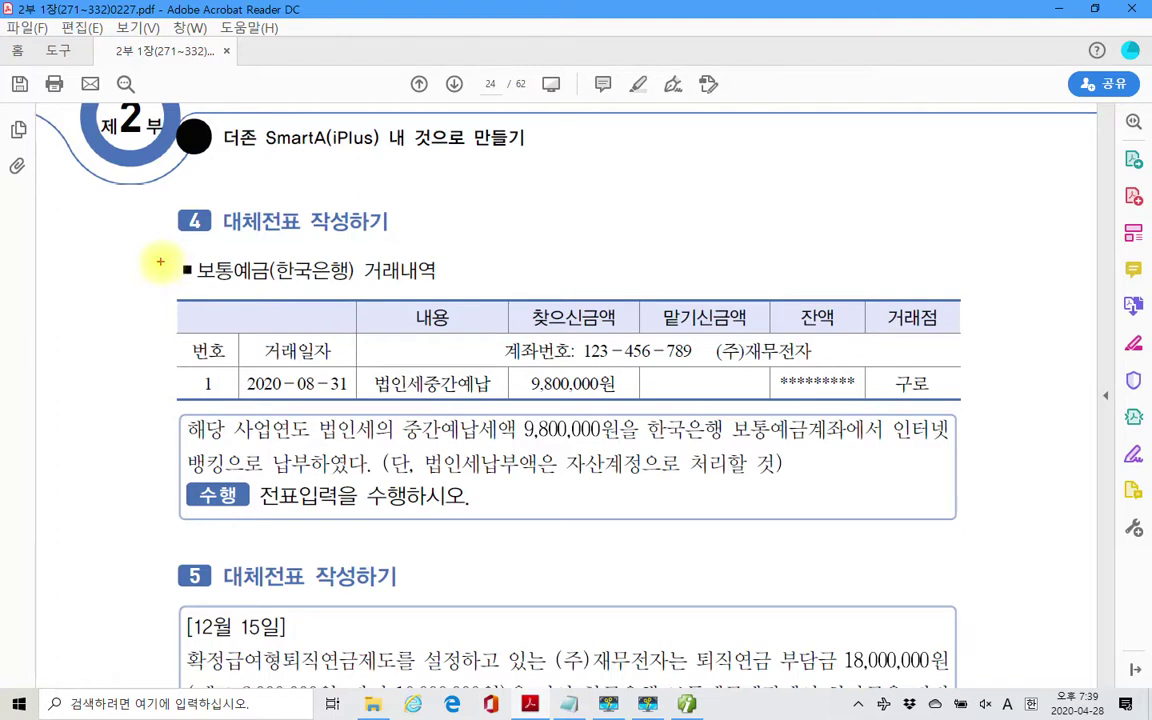
drag(166, 258, 457, 286)
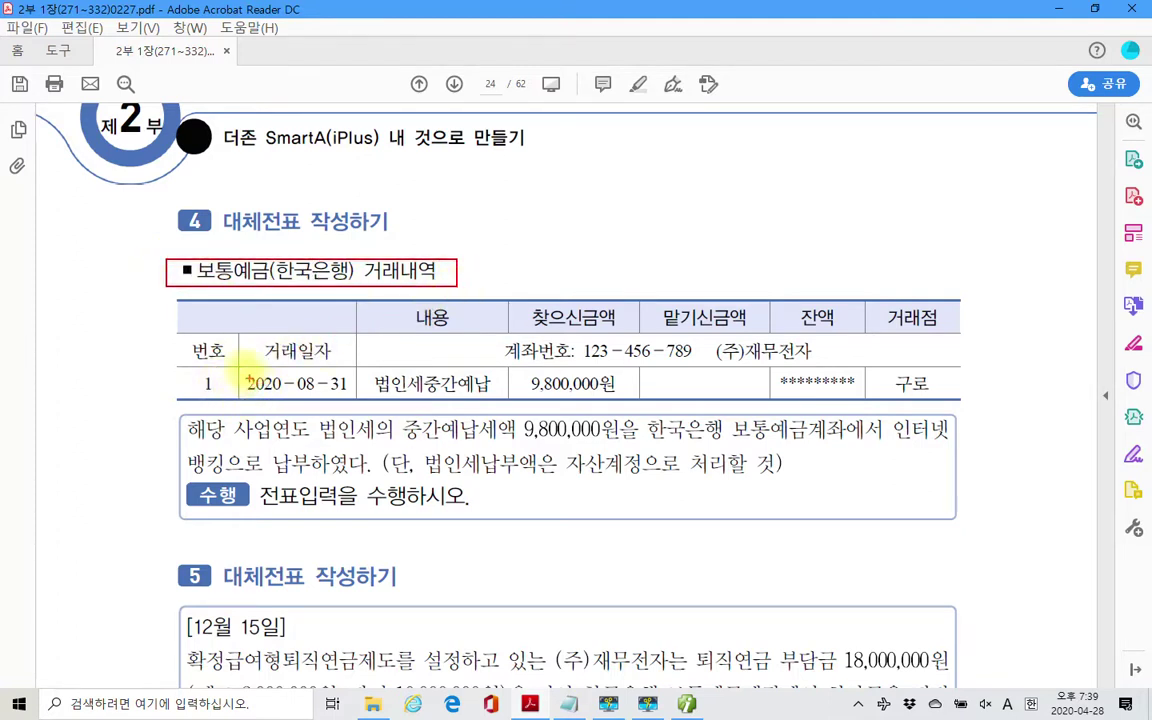
drag(244, 371, 356, 397)
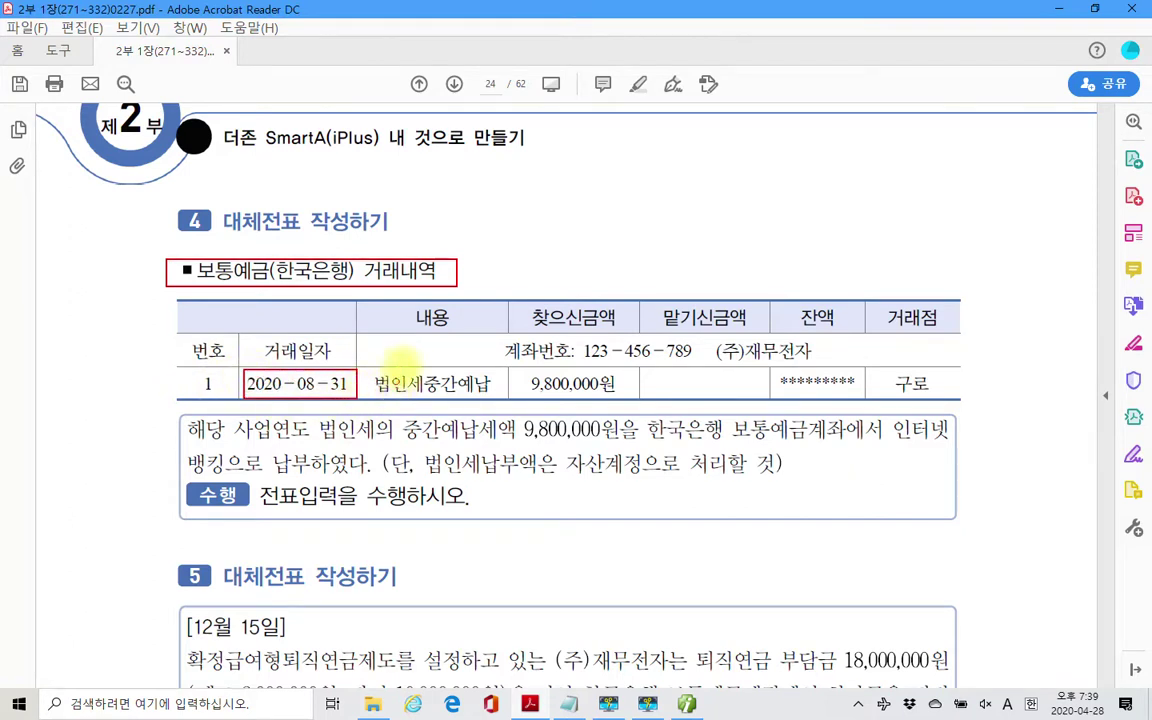
mouse_move(404, 364)
mouse_down()
mouse_move(421, 360)
mouse_move(474, 397)
mouse_up()
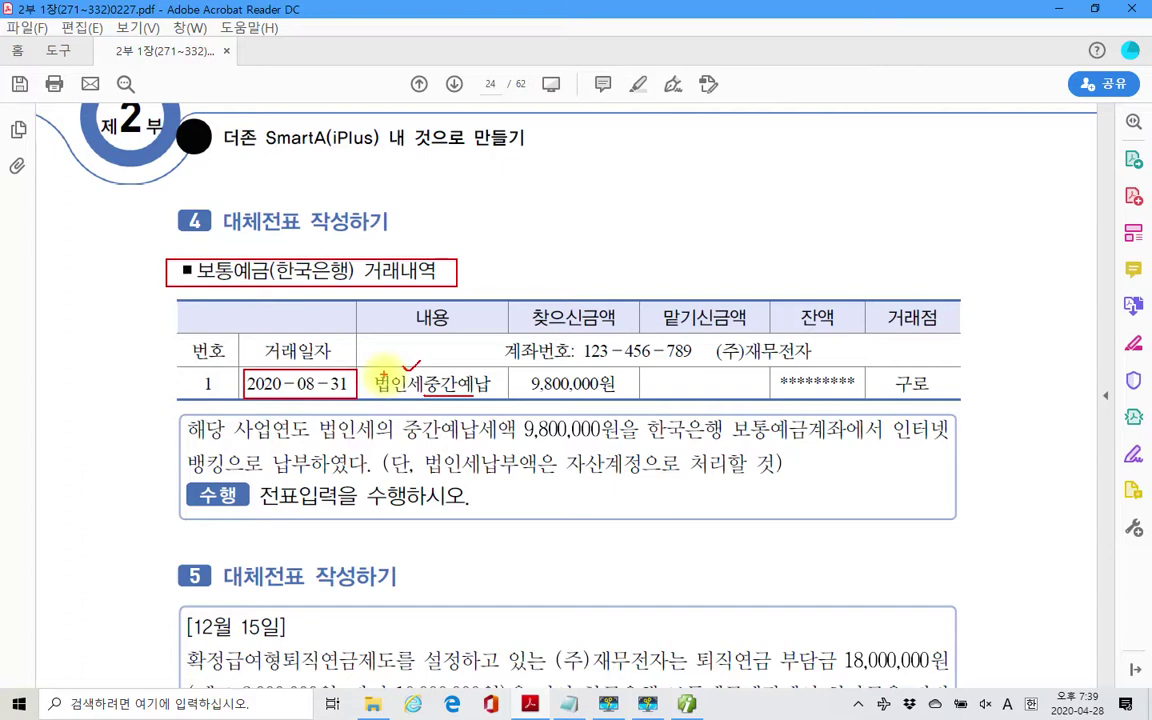
mouse_move(588, 370)
mouse_down()
mouse_move(525, 392)
mouse_move(596, 407)
mouse_up()
mouse_move(437, 205)
mouse_down()
mouse_move(571, 290)
mouse_move(560, 288)
mouse_up()
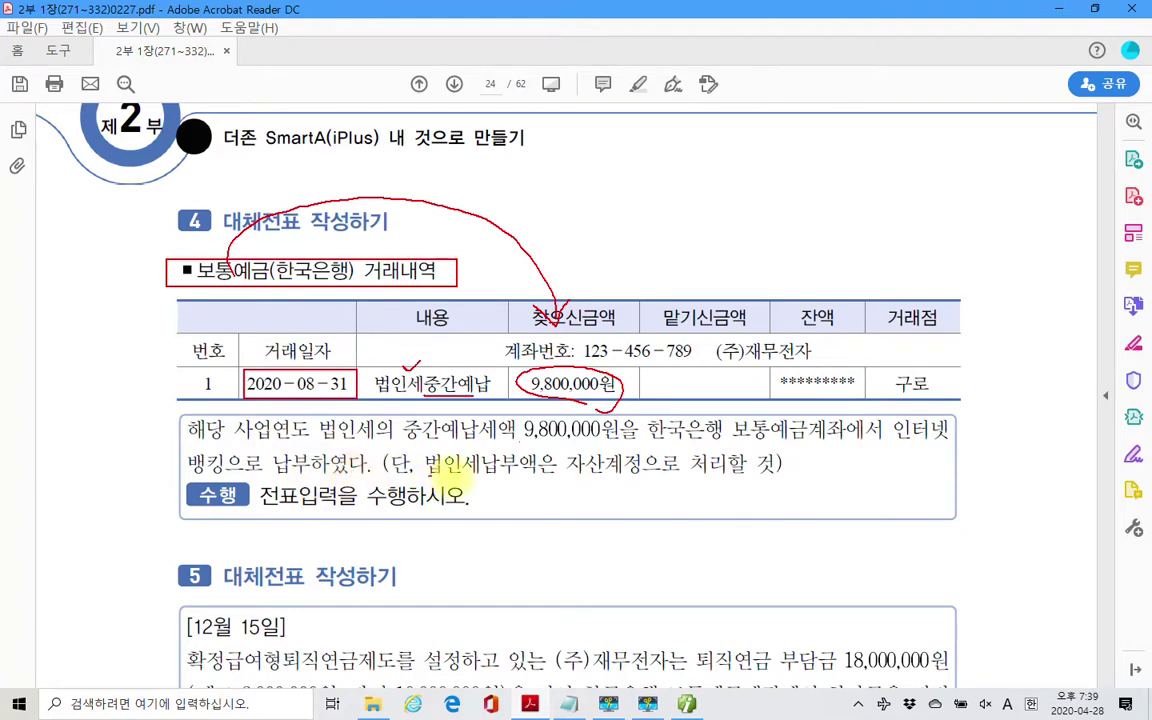
mouse_move(425, 474)
mouse_down()
mouse_move(550, 474)
mouse_move(602, 455)
mouse_move(630, 476)
mouse_move(600, 492)
mouse_up()
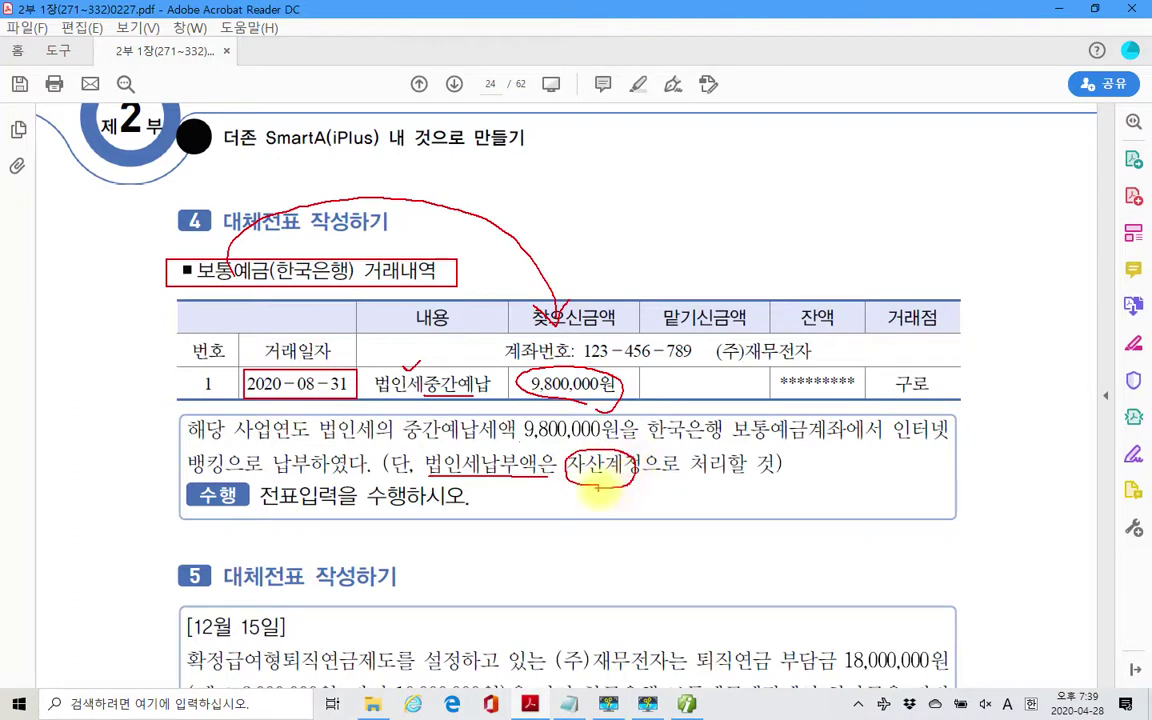
drag(675, 478, 782, 480)
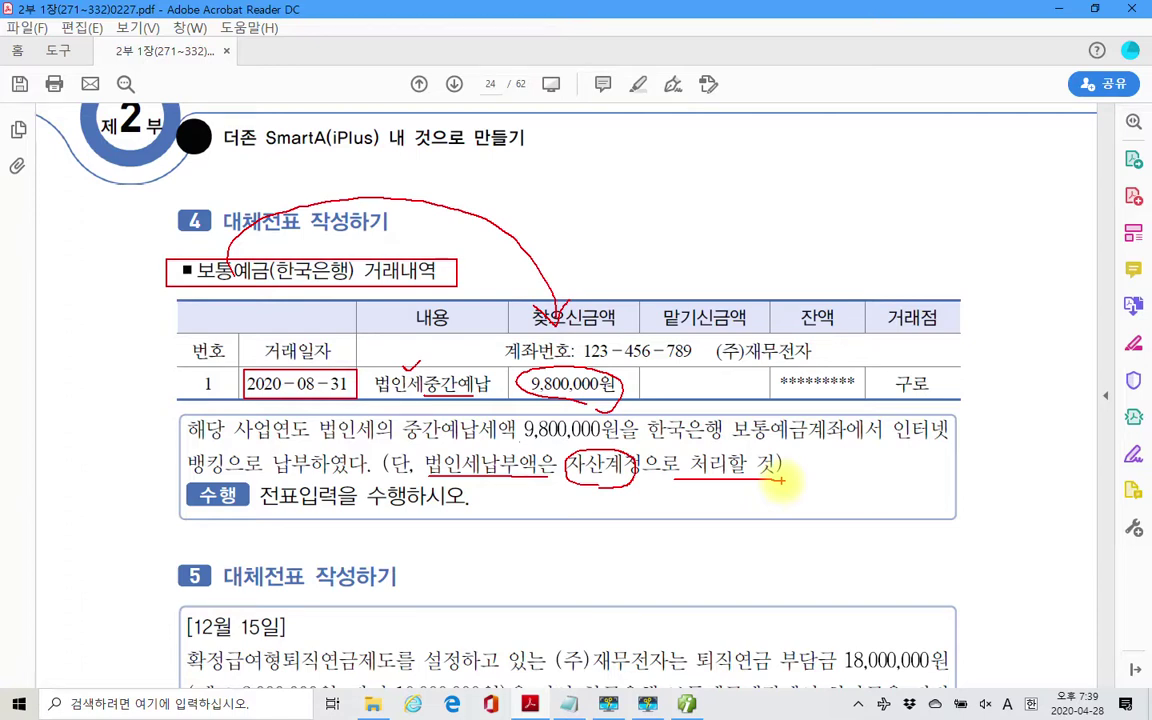
Examine exercise 4's 법인세 중간예납 transaction and mark the details that determine its debit and credit accounts.
mouse_move(421, 462)
mouse_down()
mouse_move(480, 425)
mouse_move(515, 470)
mouse_move(605, 518)
mouse_up()
mouse_move(677, 487)
mouse_down()
mouse_move(637, 532)
mouse_move(730, 543)
mouse_up()
mouse_move(748, 498)
mouse_down()
mouse_move(748, 528)
mouse_move(807, 504)
mouse_move(822, 537)
mouse_move(850, 470)
mouse_move(903, 522)
mouse_move(880, 530)
mouse_move(887, 566)
mouse_move(913, 563)
mouse_up()
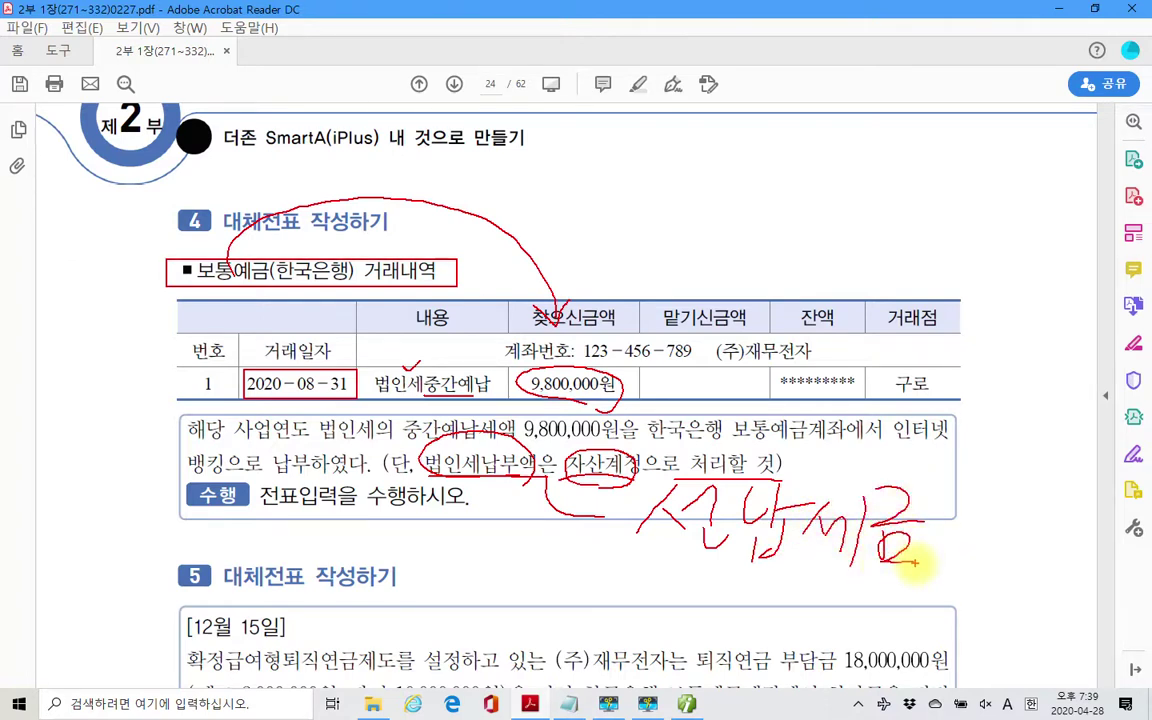
mouse_move(537, 500)
mouse_down()
mouse_move(530, 540)
mouse_move(575, 490)
mouse_move(588, 555)
mouse_up()
mouse_move(585, 490)
mouse_down()
mouse_move(586, 571)
mouse_move(946, 564)
mouse_up()
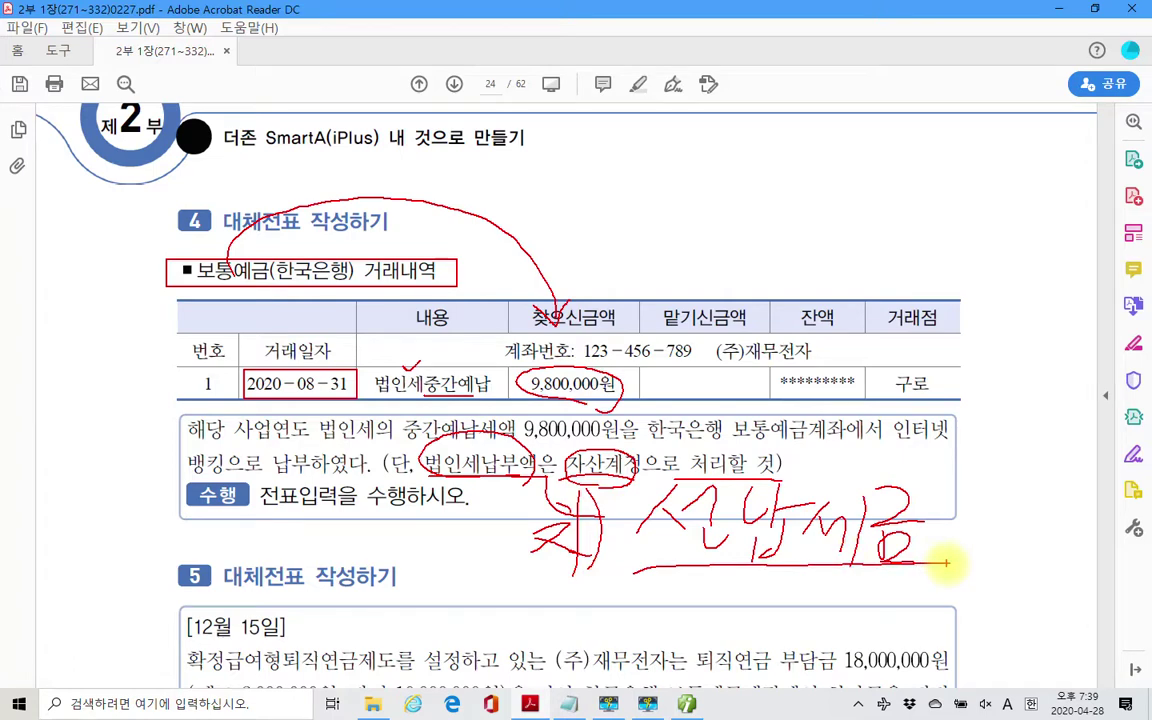
drag(232, 232, 262, 296)
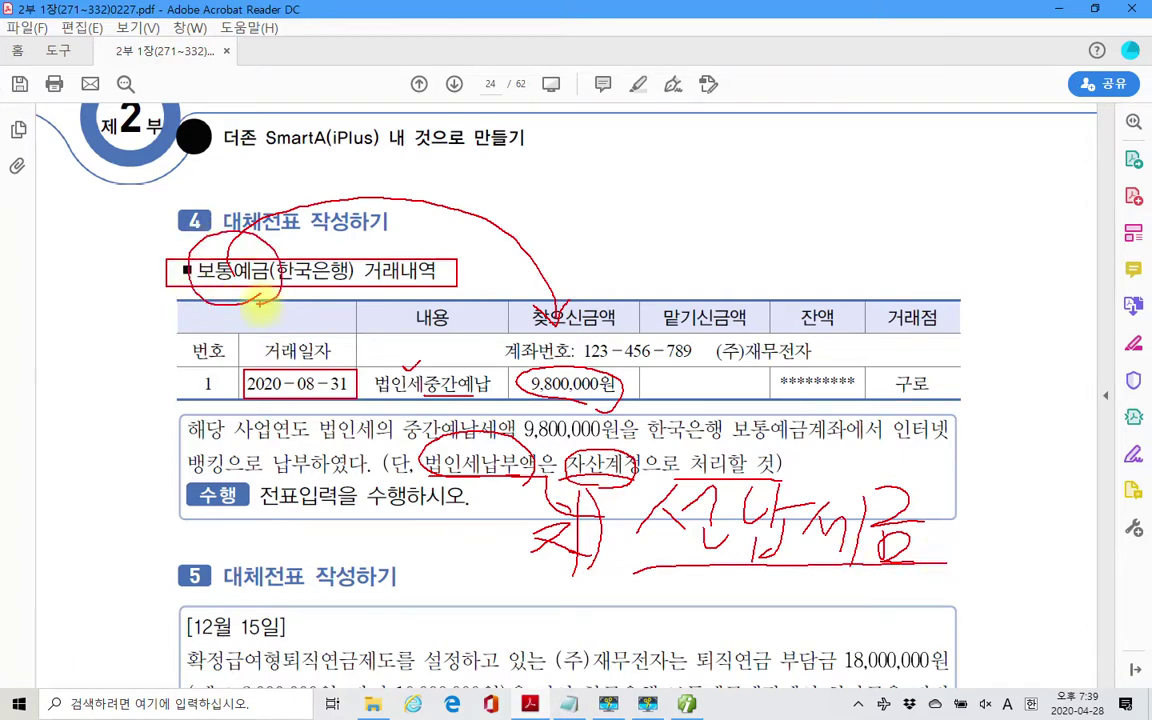
drag(82, 240, 78, 282)
mouse_move(113, 225)
mouse_down()
mouse_move(113, 284)
mouse_move(100, 285)
mouse_up()
drag(113, 258, 124, 256)
drag(126, 220, 130, 348)
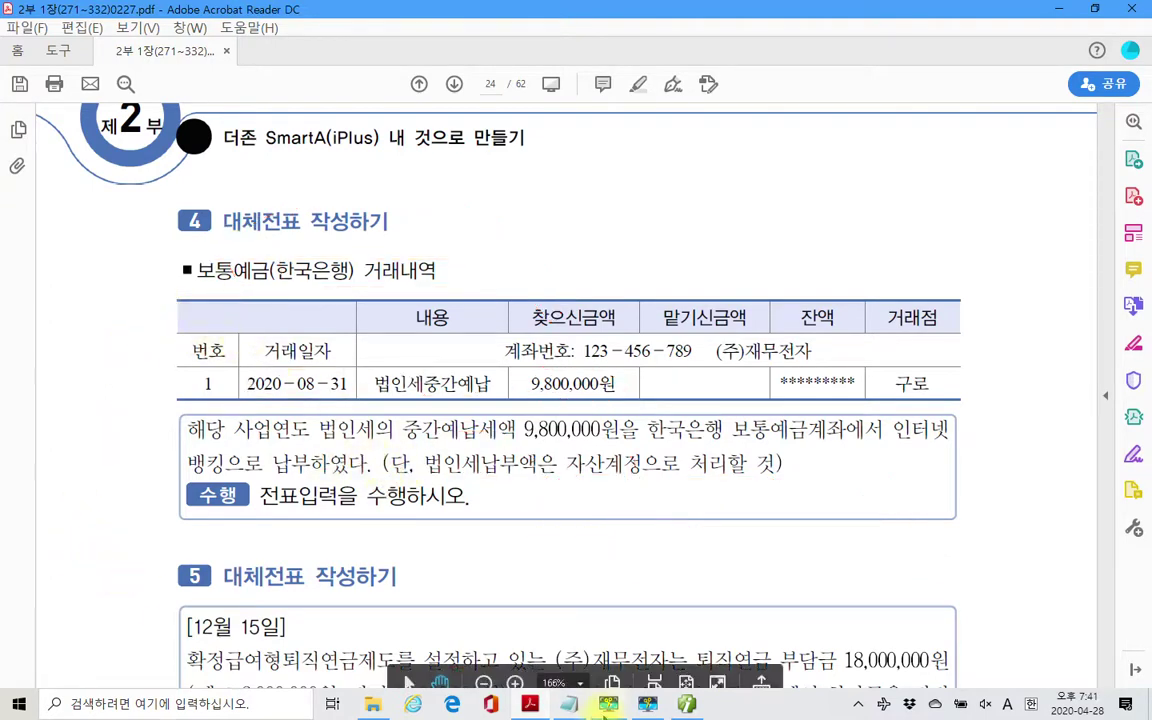
Switch back to Smart A and set the general voucher (일반전표입력) date to August 31.
click(686, 705)
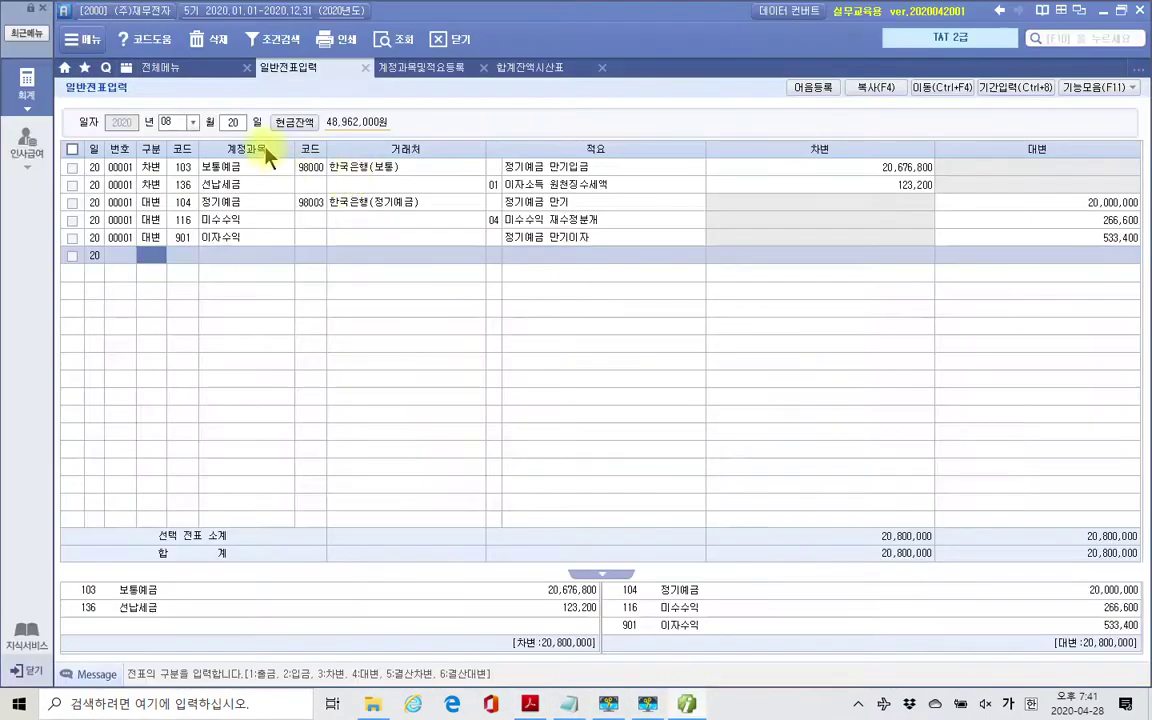
click(238, 123)
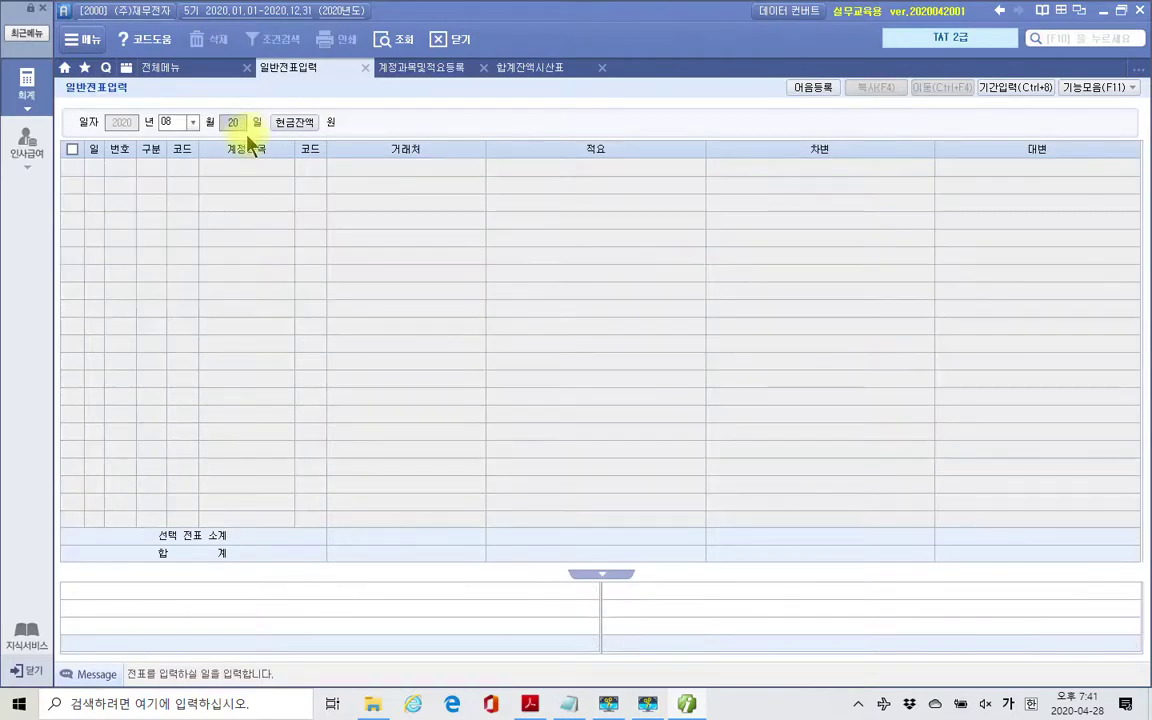
mouse_move(228, 100)
mouse_down()
mouse_move(254, 128)
mouse_move(219, 194)
mouse_up()
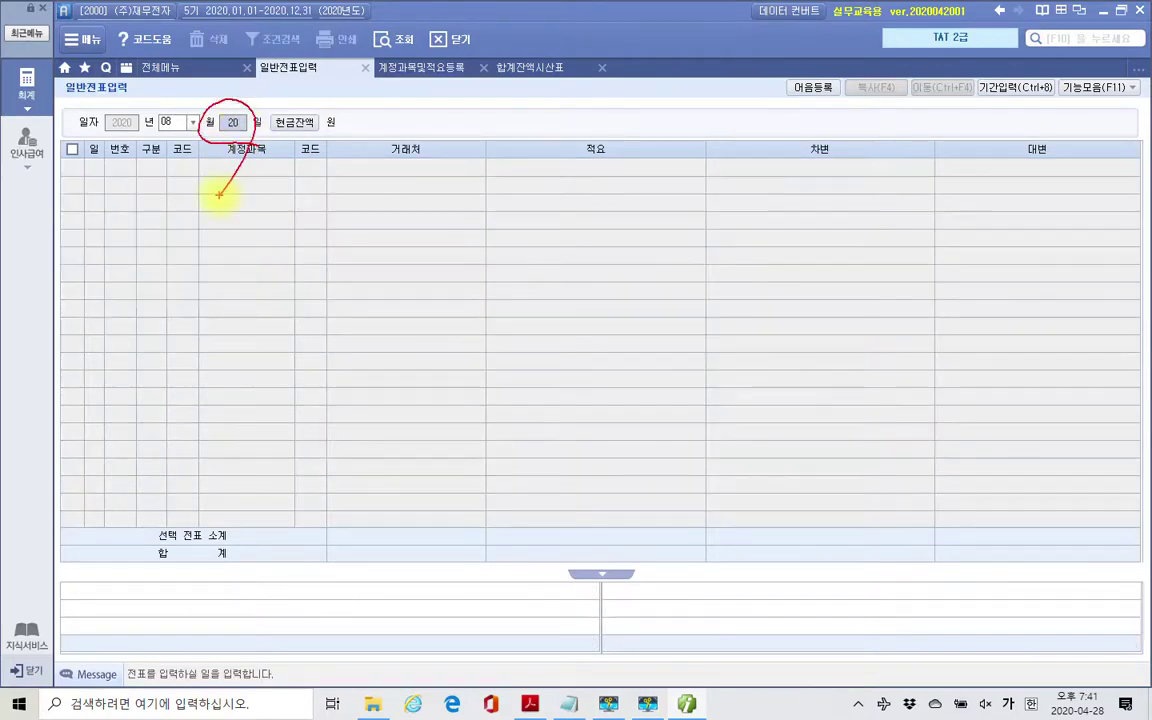
key(Escape)
text(31)
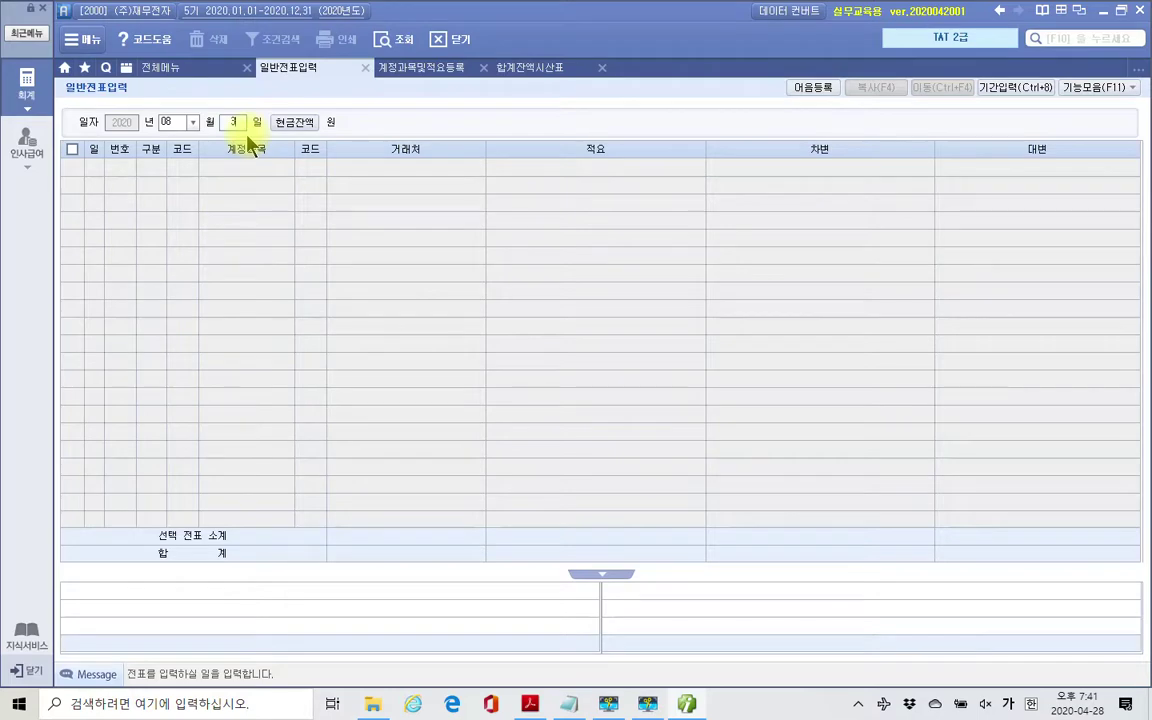
key(Return)
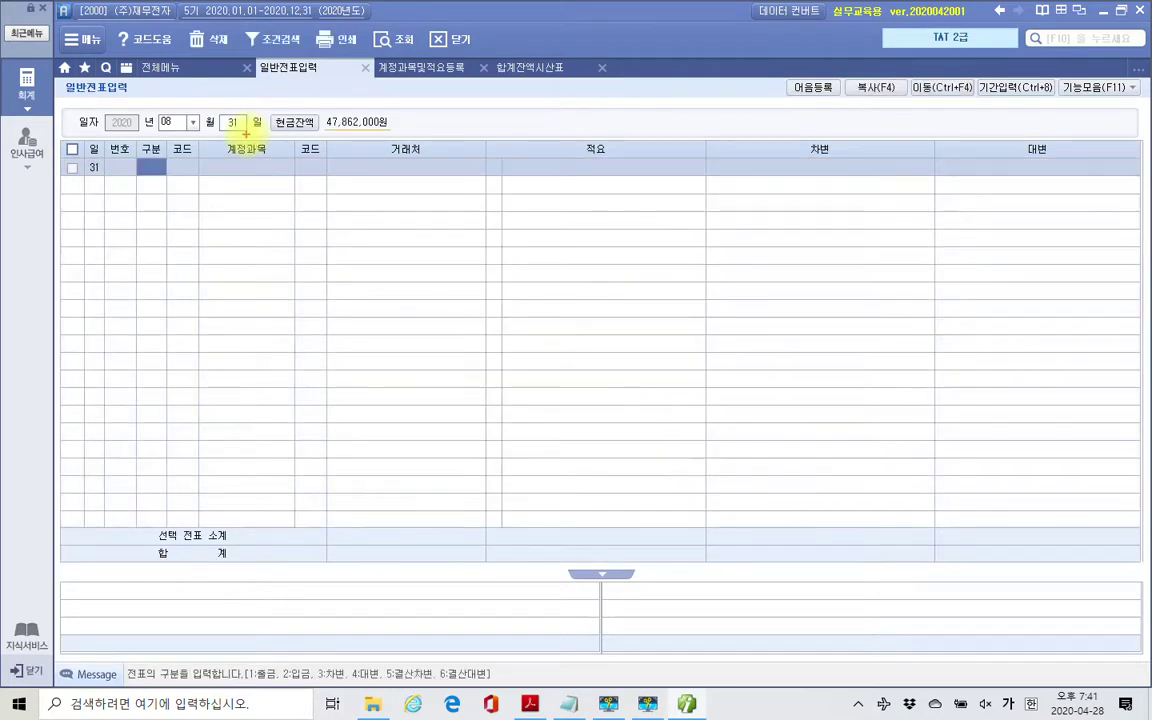
drag(178, 106, 183, 148)
drag(258, 104, 270, 143)
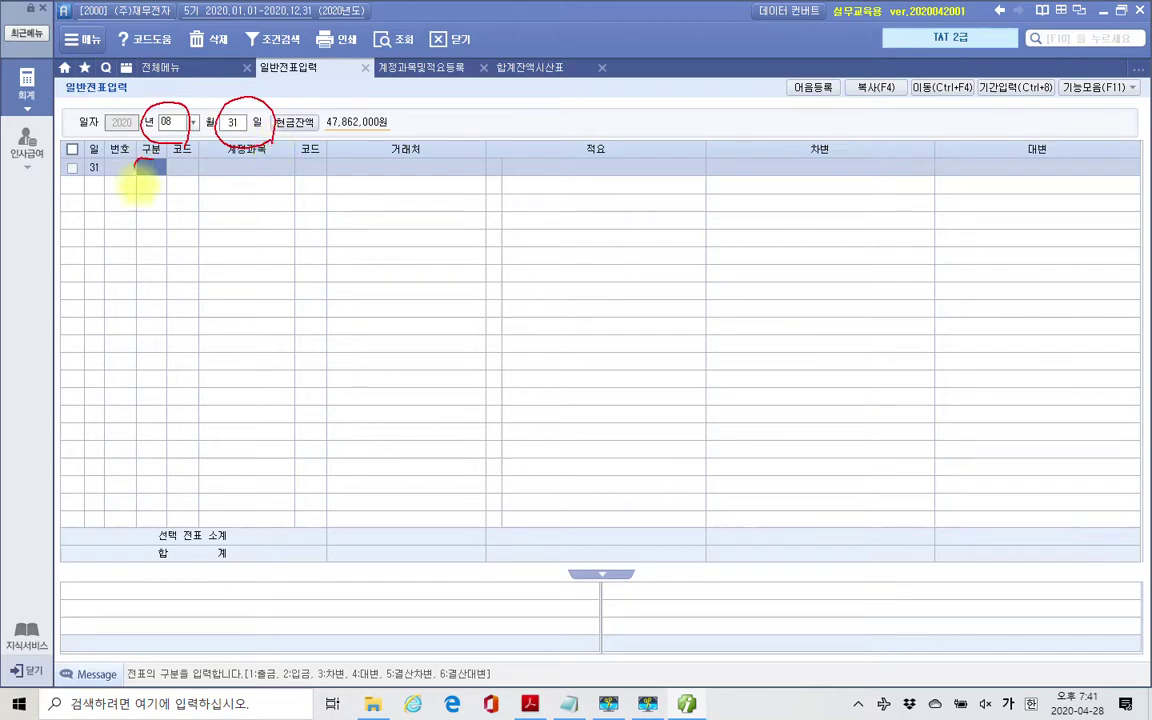
drag(134, 174, 146, 172)
key(Escape)
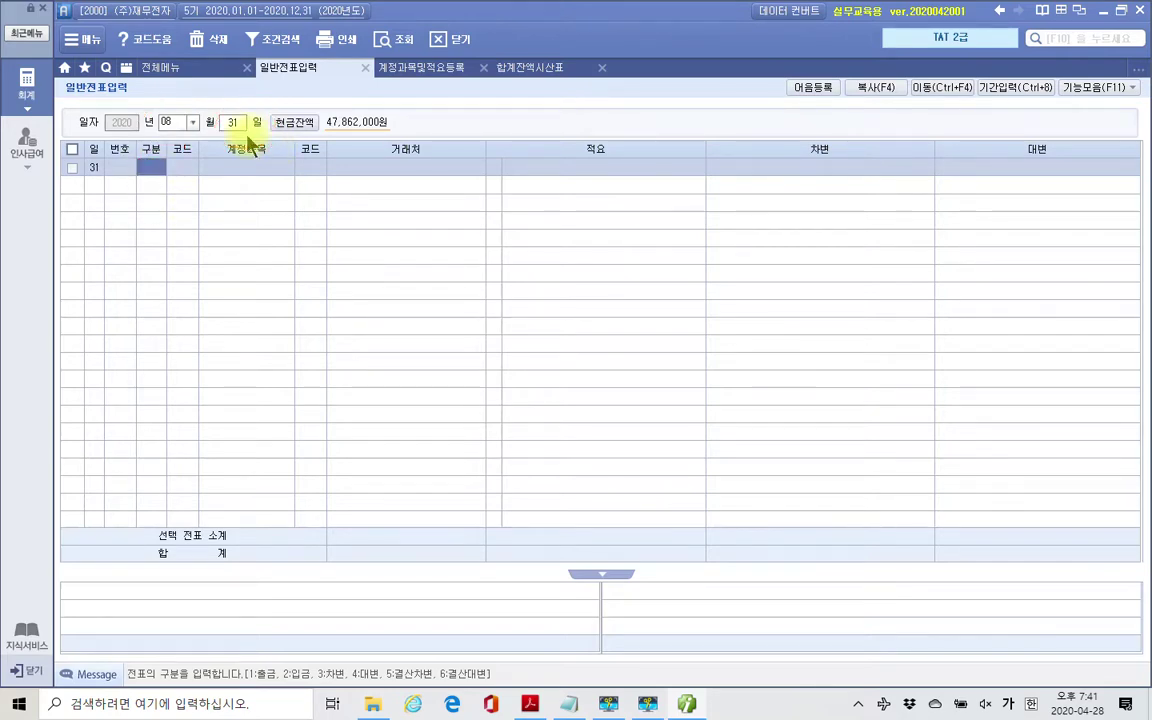
Begin a debit (차변) line, looking up accounts containing 선납 and choosing 선납세금 (136).
key(3)
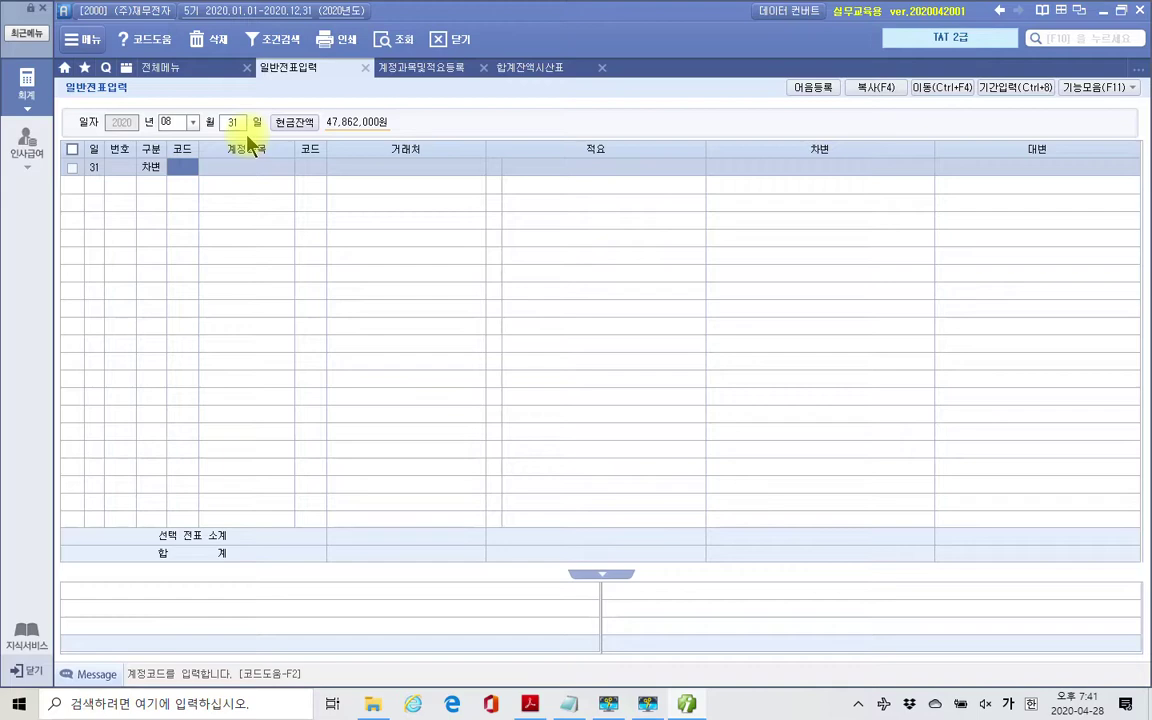
text(선)
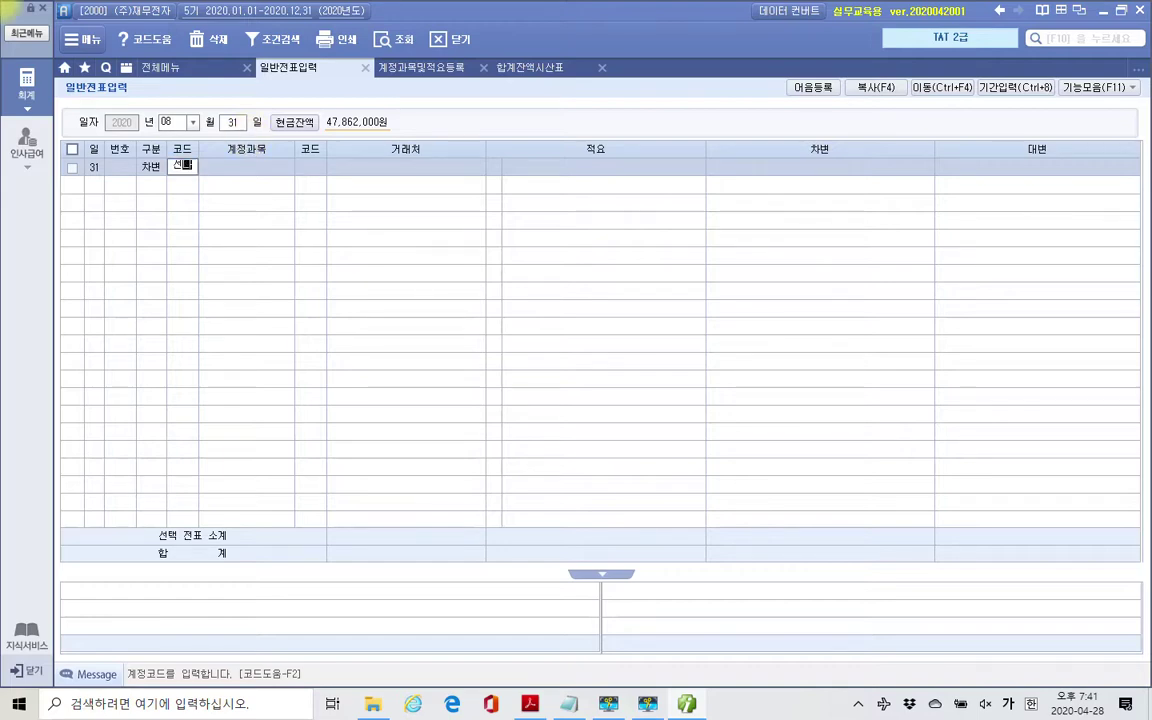
text(납)
key(Return)
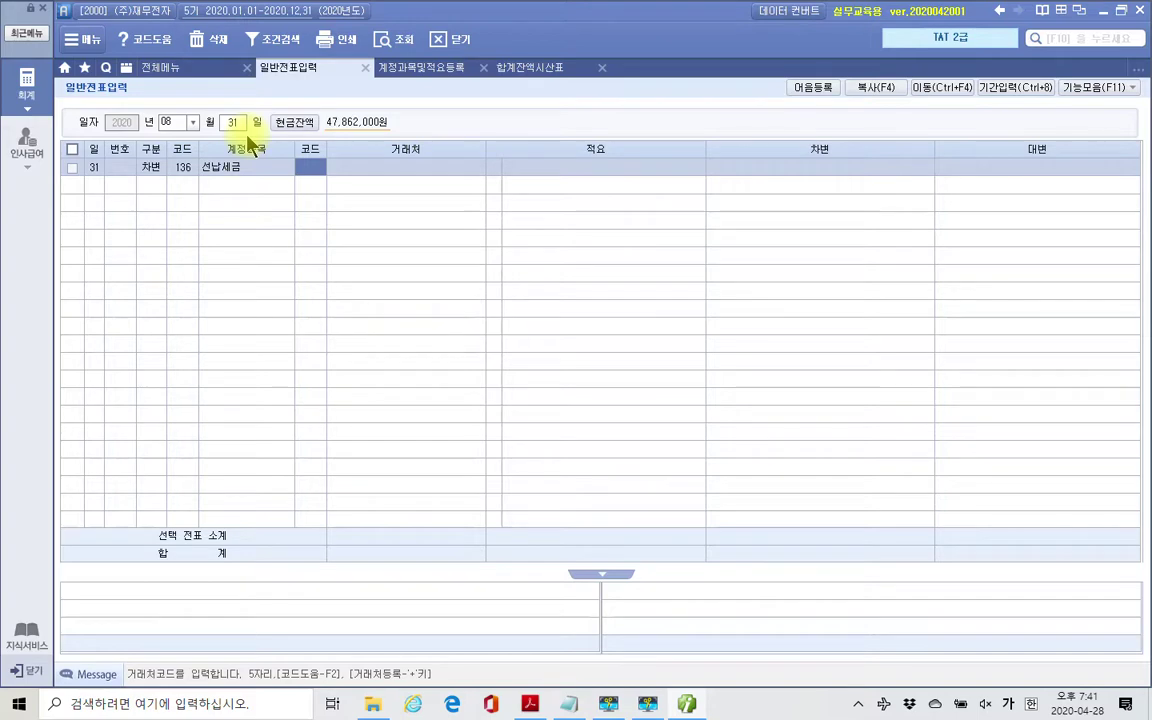
Leave the 선납세금 line's trading partner and description code blank and enter the description 법인세 중간예납.
key(Return)
key(Return)
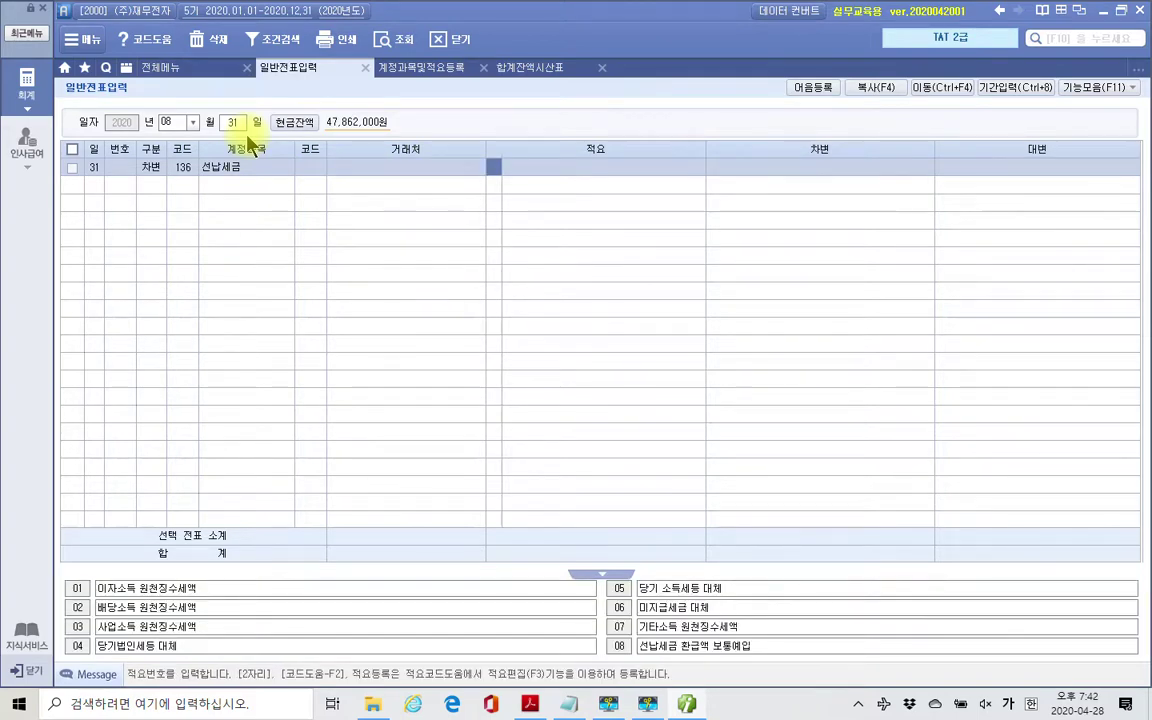
drag(501, 185, 524, 190)
mouse_move(62, 590)
mouse_down()
mouse_move(663, 478)
mouse_move(520, 688)
mouse_up()
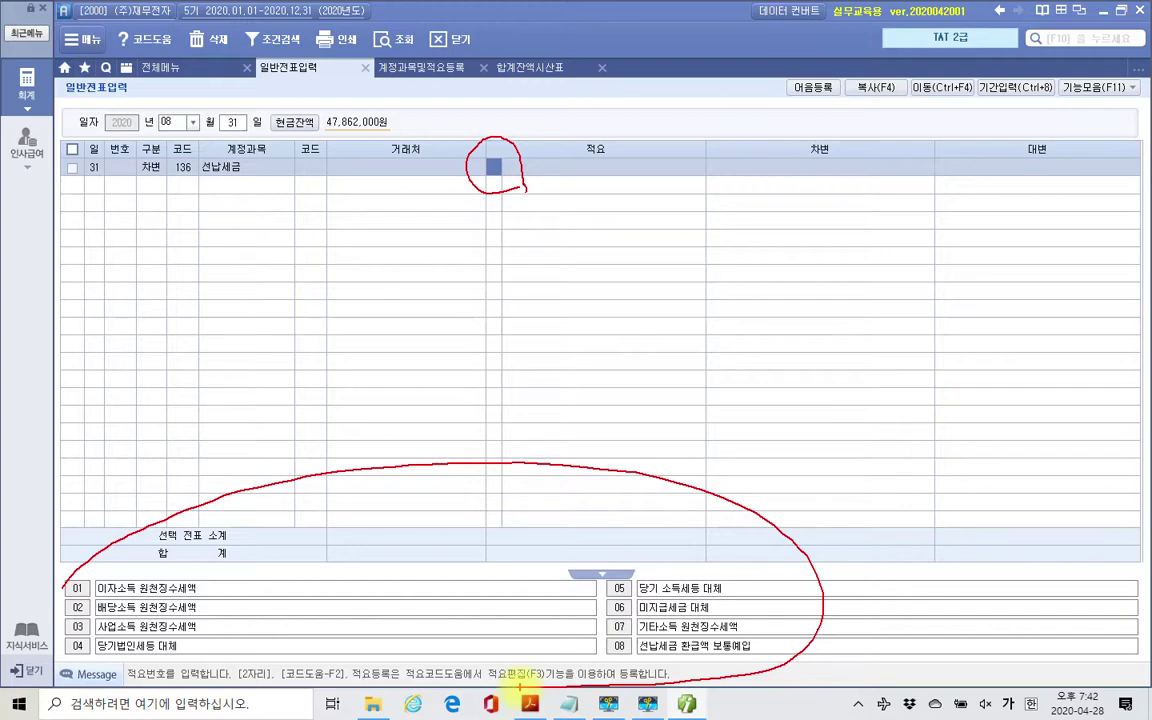
key(Escape)
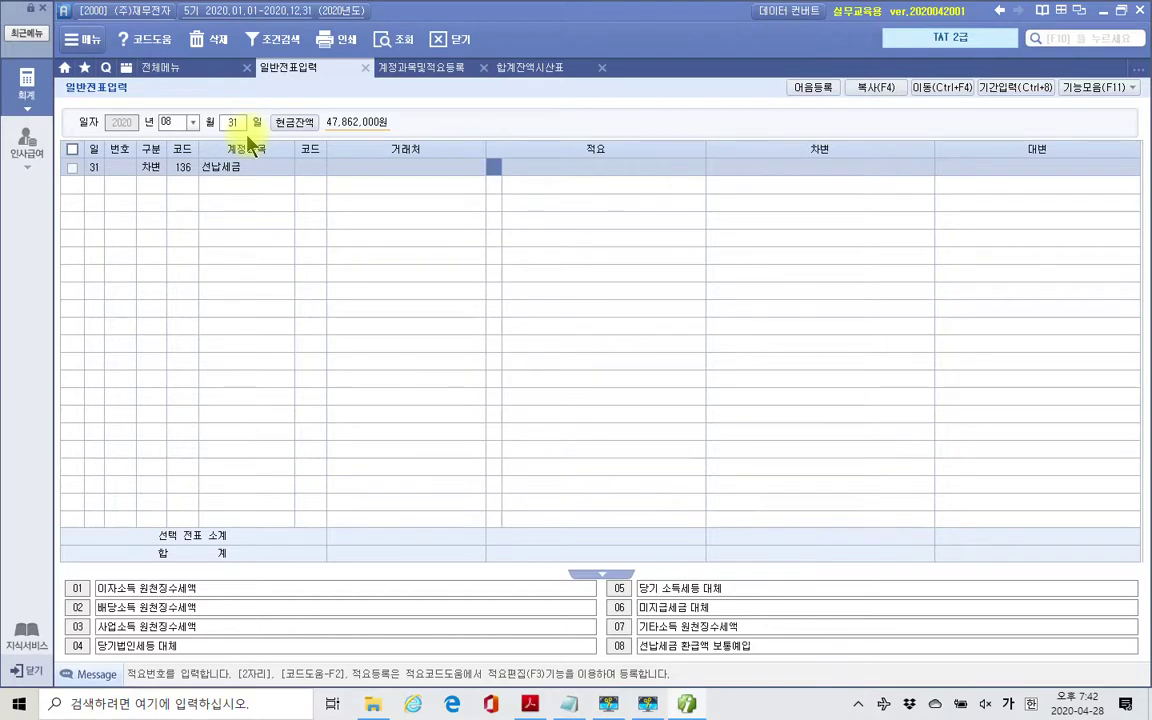
key(Return)
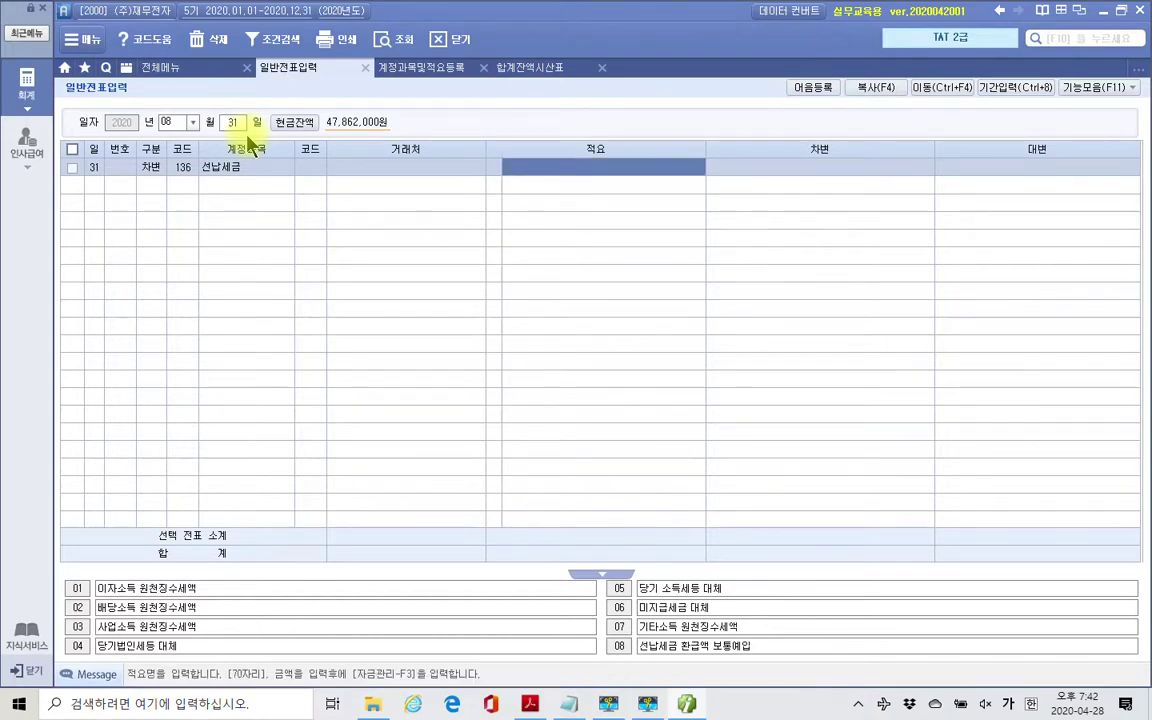
text(법)
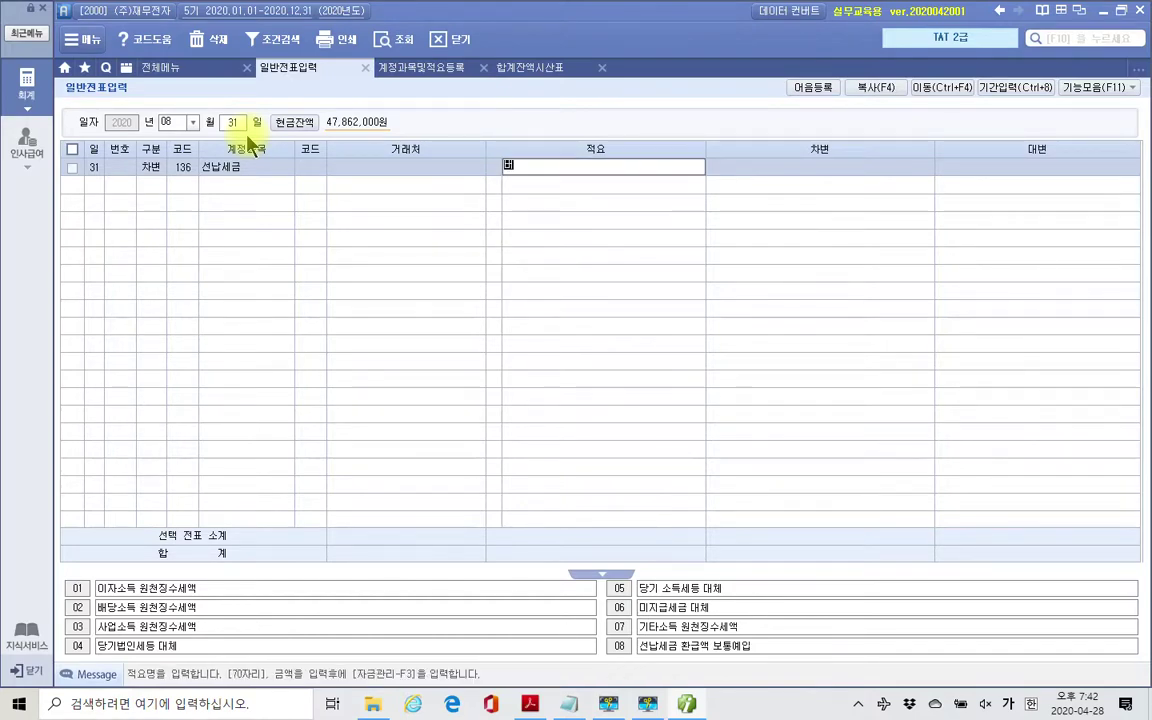
text(인세 )
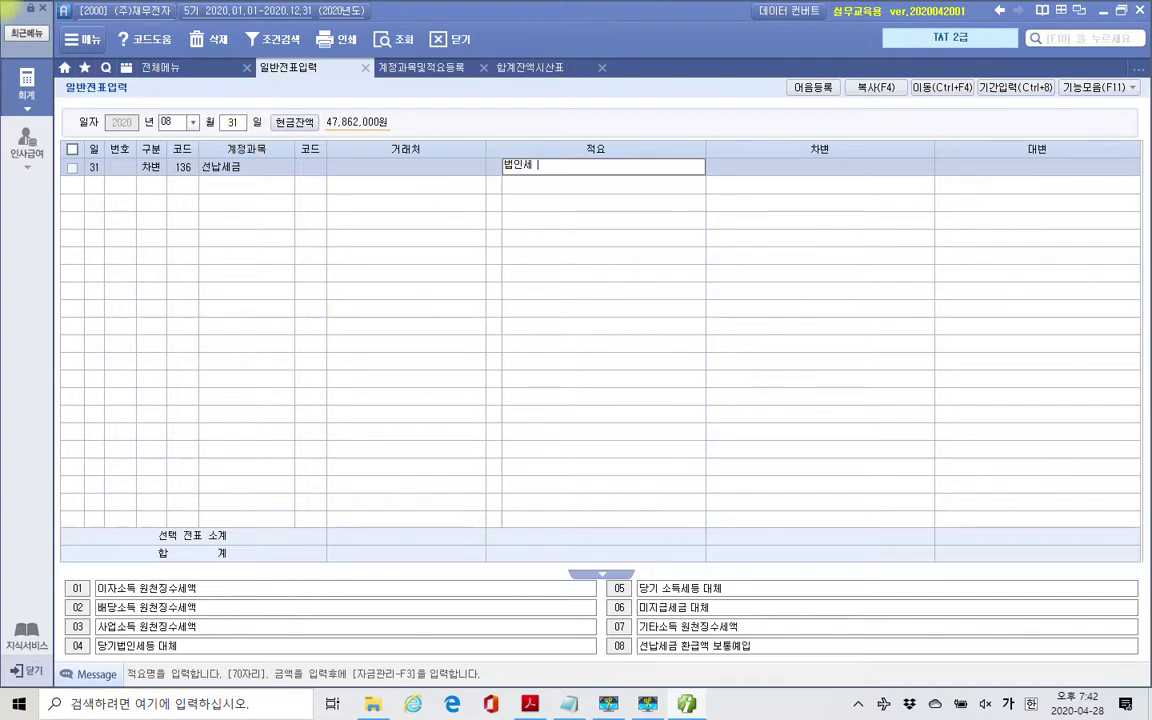
text(중간예납)
key(Return)
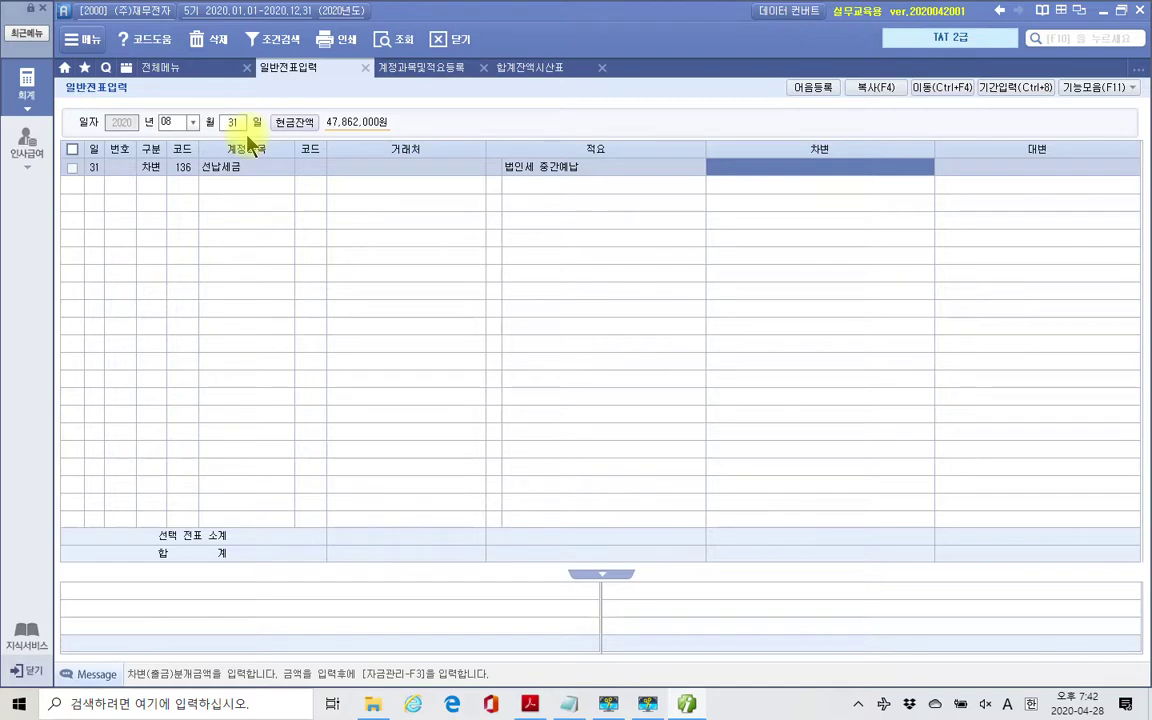
Enter a debit amount of 9,800,000 for the 선납세금 line.
text(9,800)
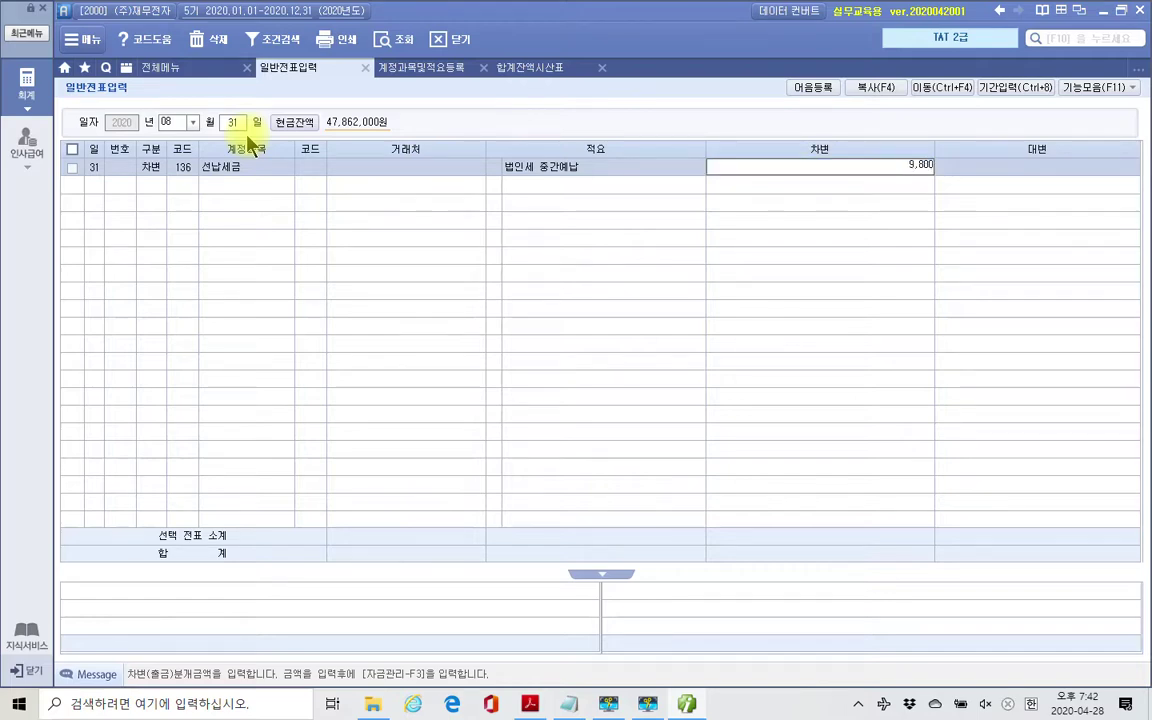
text(,000)
key(Return)
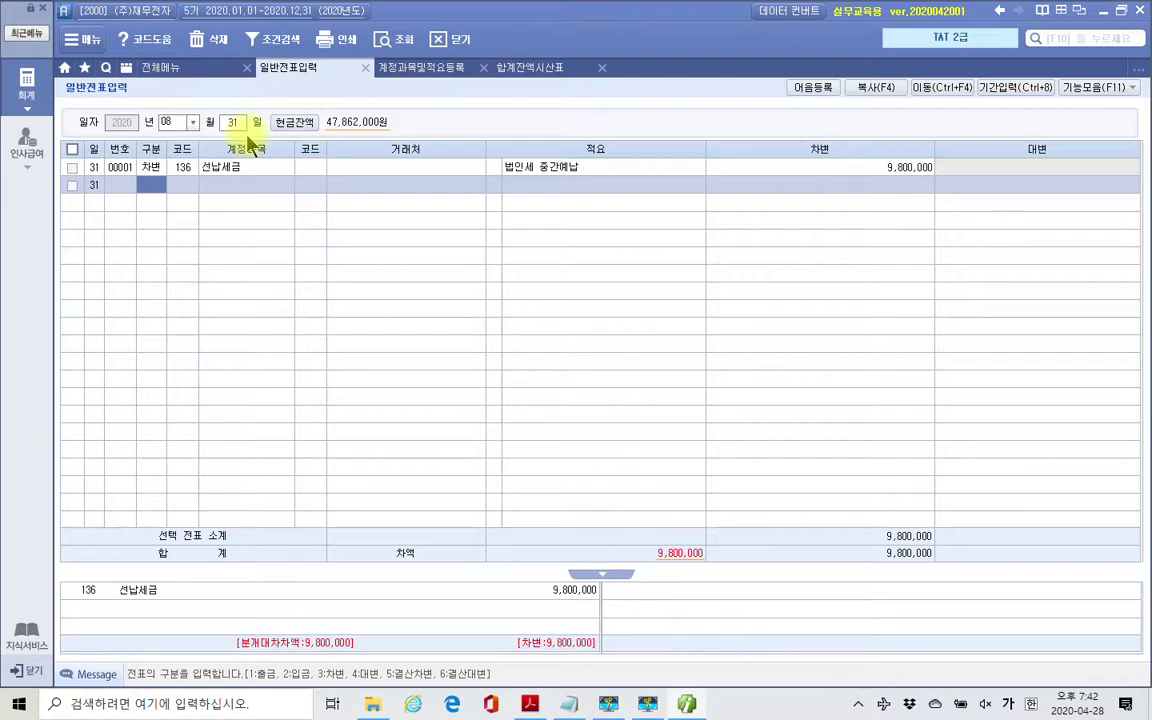
Begin a credit (대변) line with account code 103 (보통예금).
text(4)
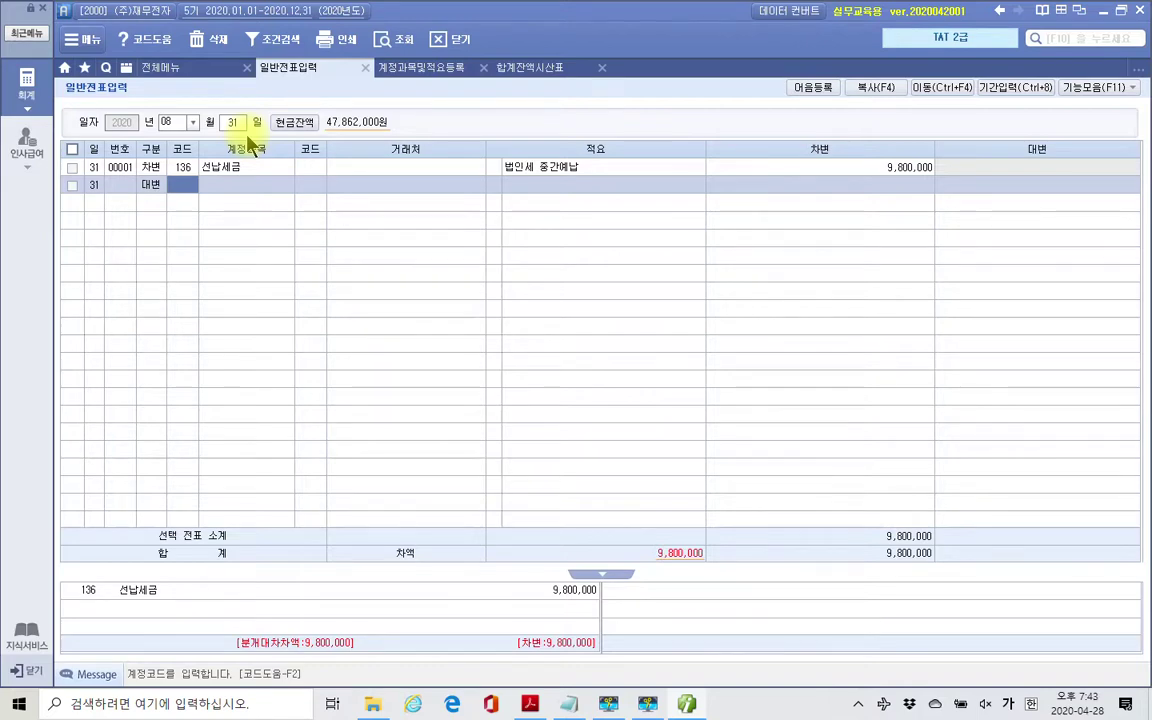
text(103)
key(Return)
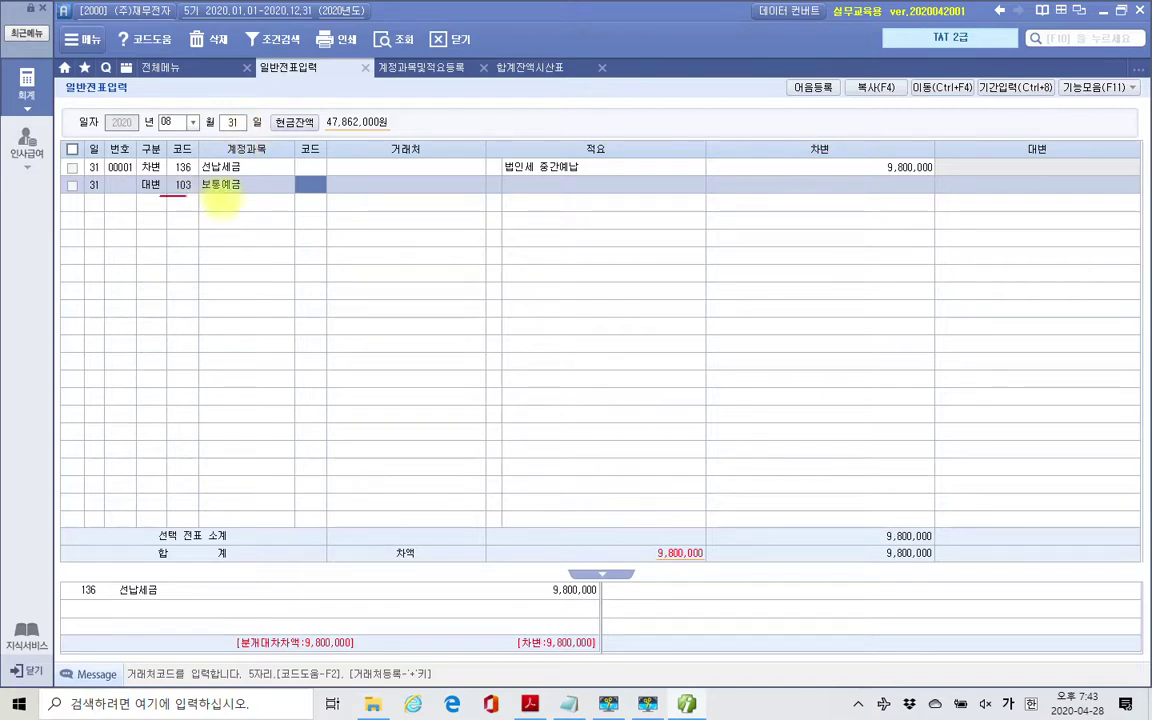
Look up trading partners containing 한국 and assign 한국은행(보통) (98000) to the 보통예금 line.
drag(158, 198, 236, 198)
drag(300, 178, 289, 254)
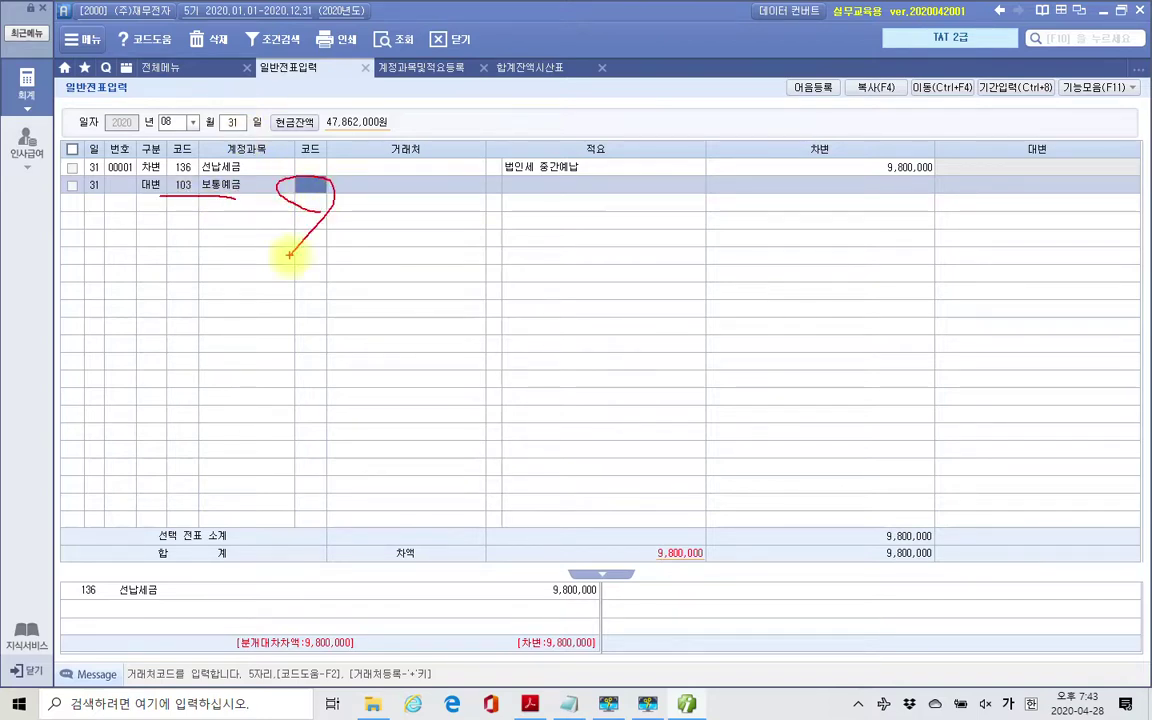
key(Escape)
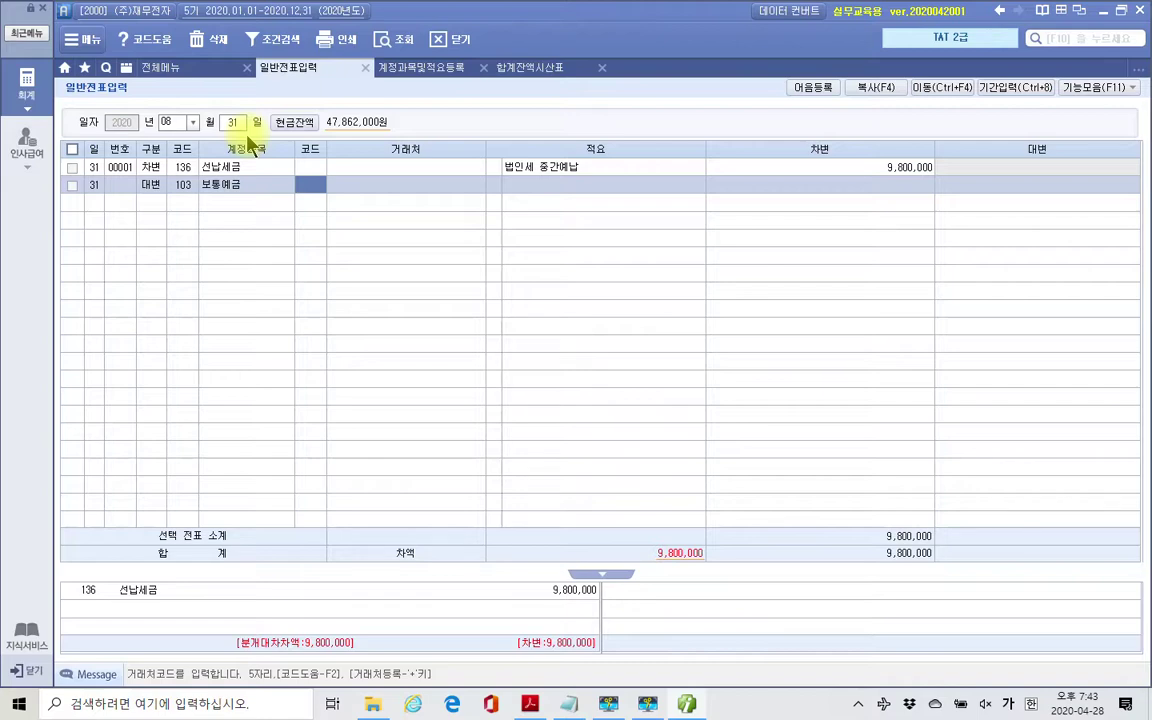
text(한국)
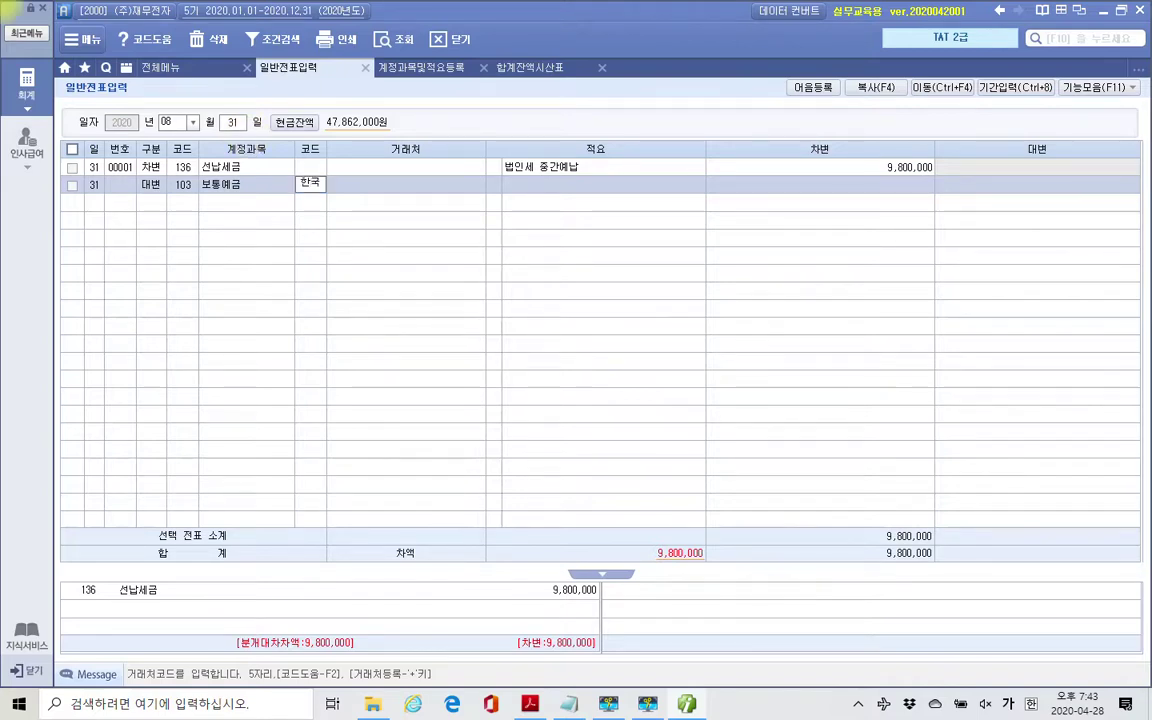
key(Return)
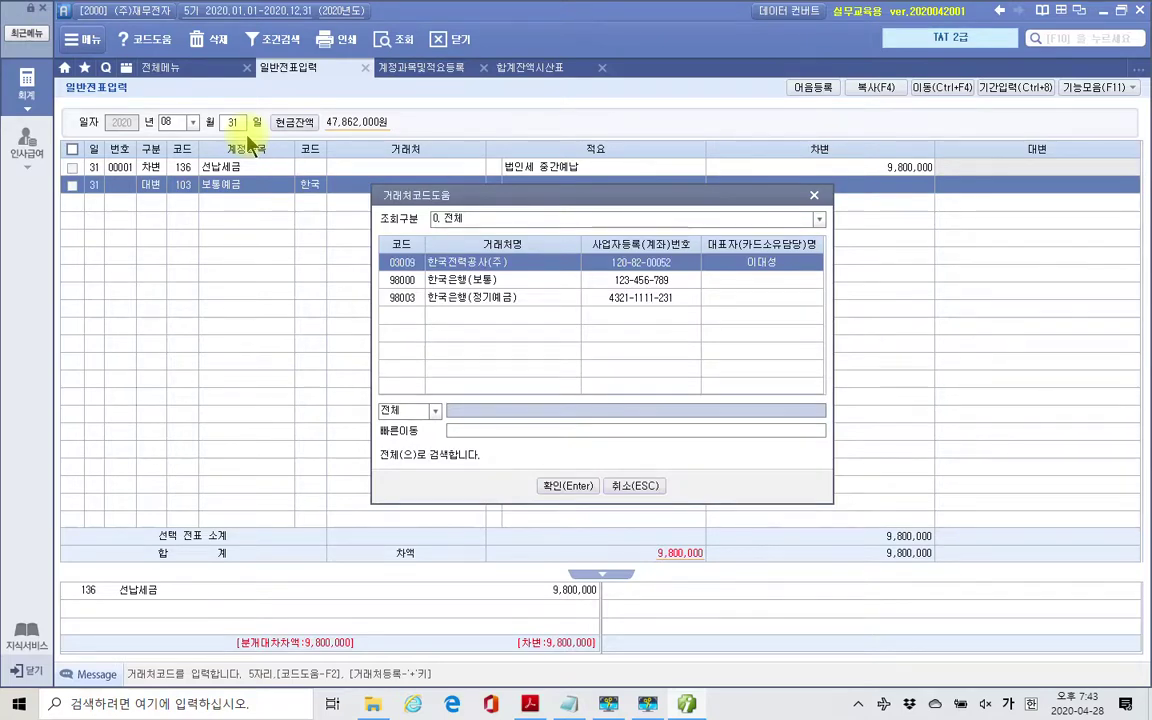
key(Down)
key(Return)
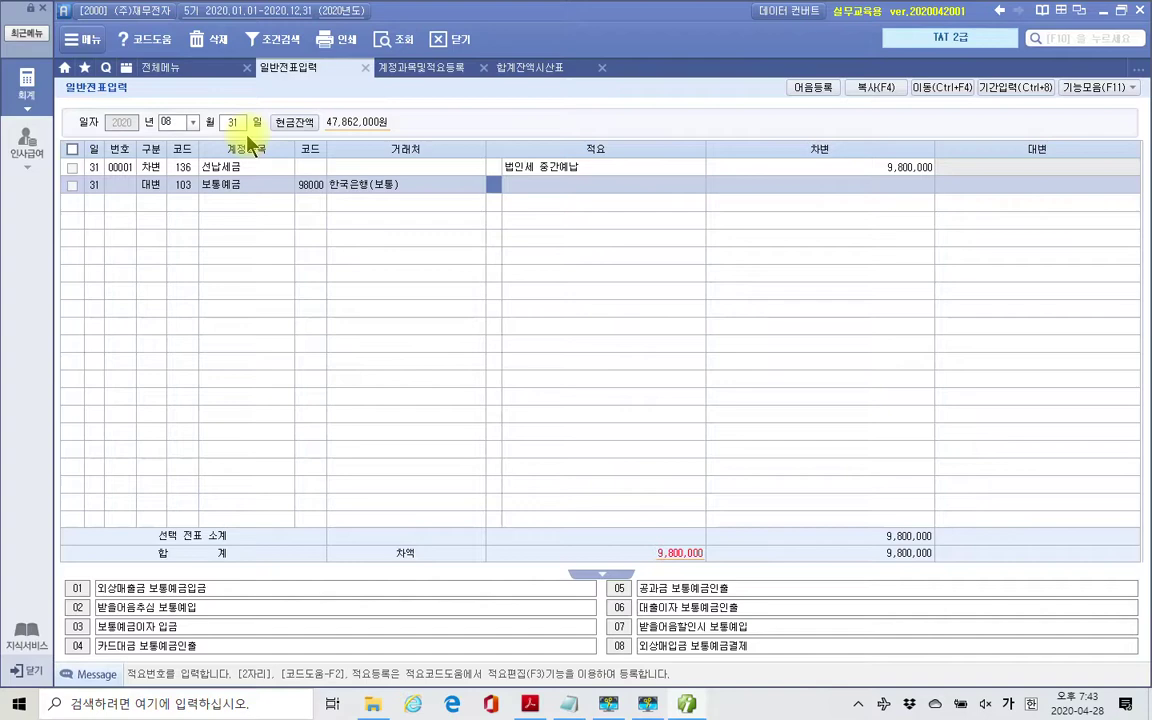
Leave the 보통예금 line's description code blank, fill in the description 법인세 중간예납 and enter a credit amount of 9,800,000.
key(Return)
key(Return)
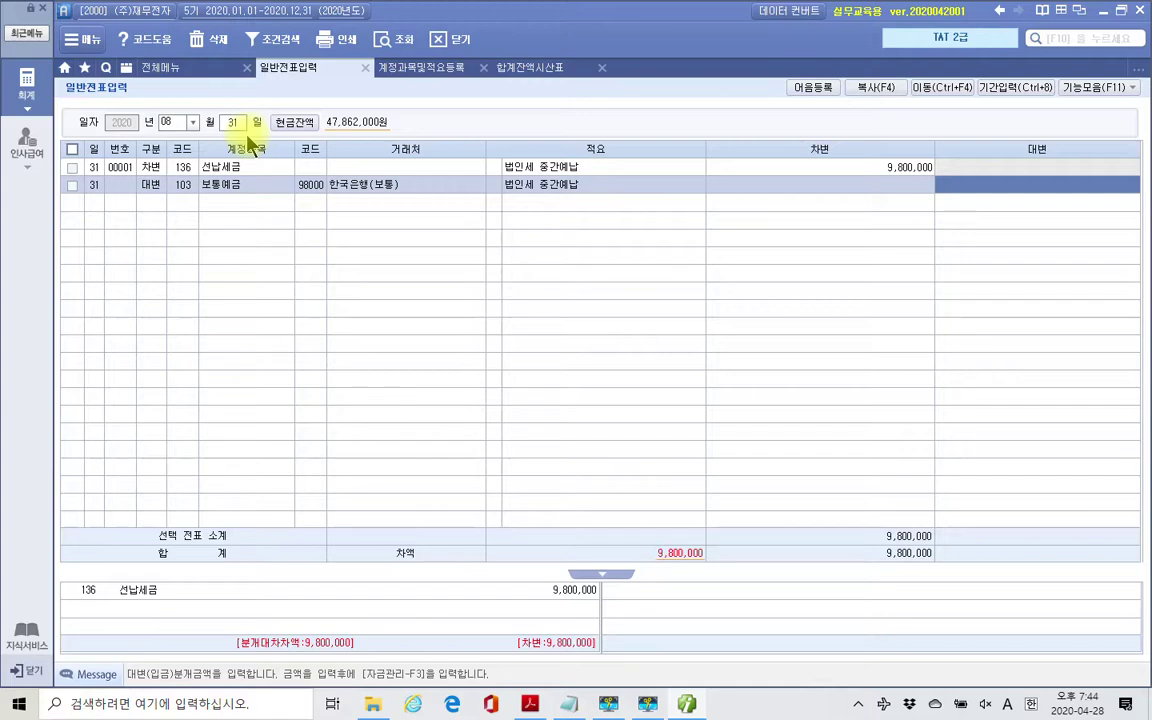
text(9800000)
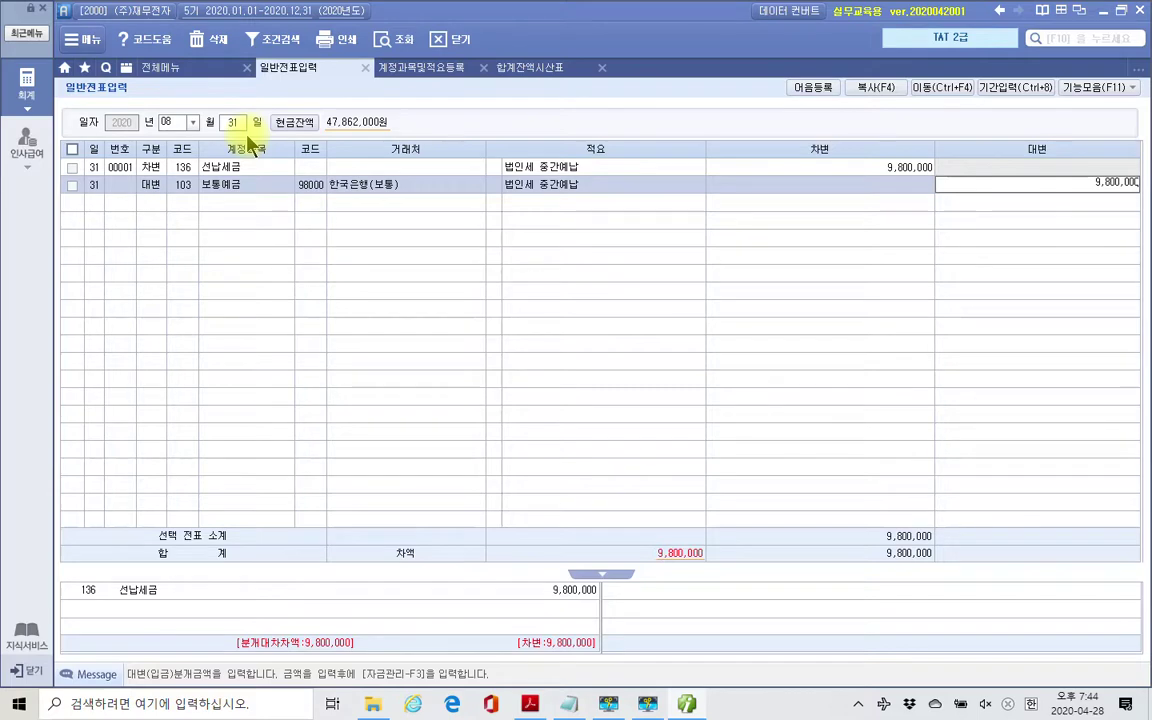
key(Return)
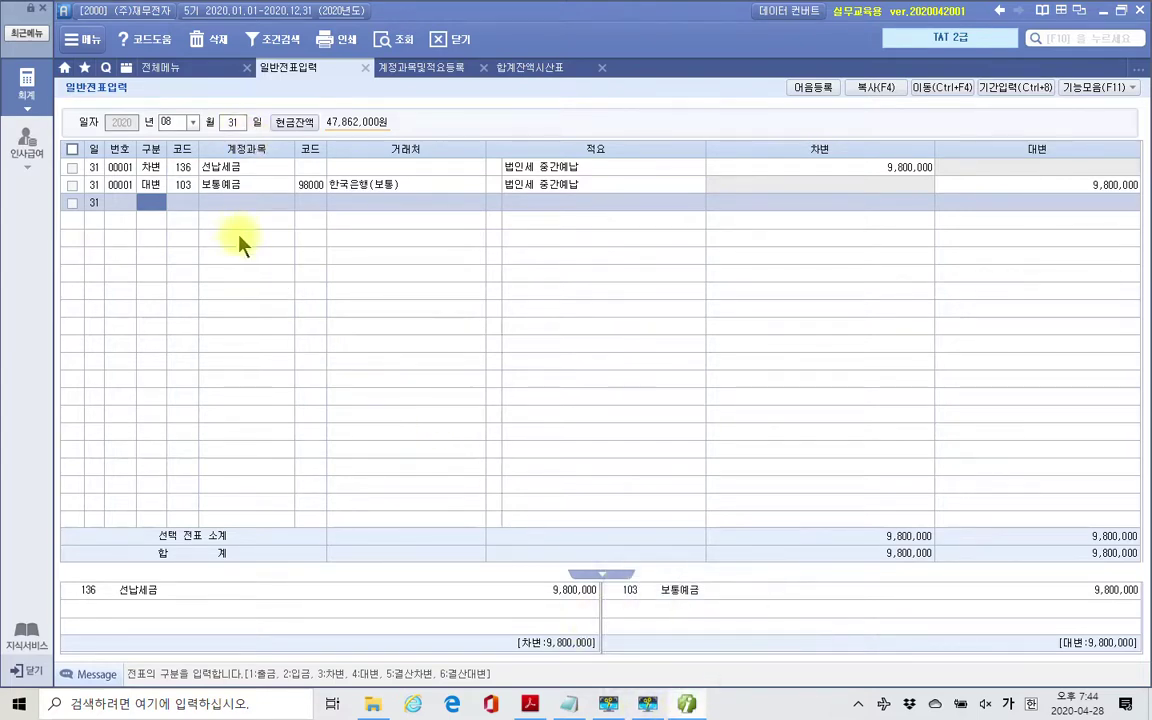
click(186, 190)
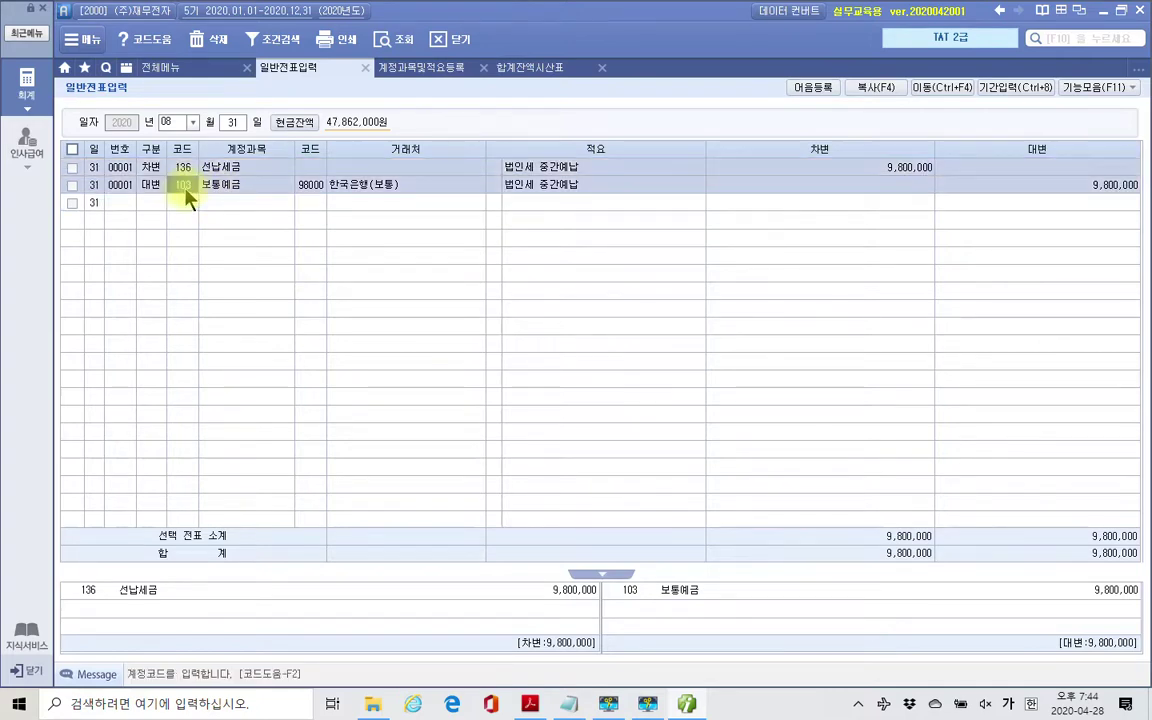
Switch to the PDF workbook in Acrobat Reader and bring up exercise 5, dated December 15.
click(531, 705)
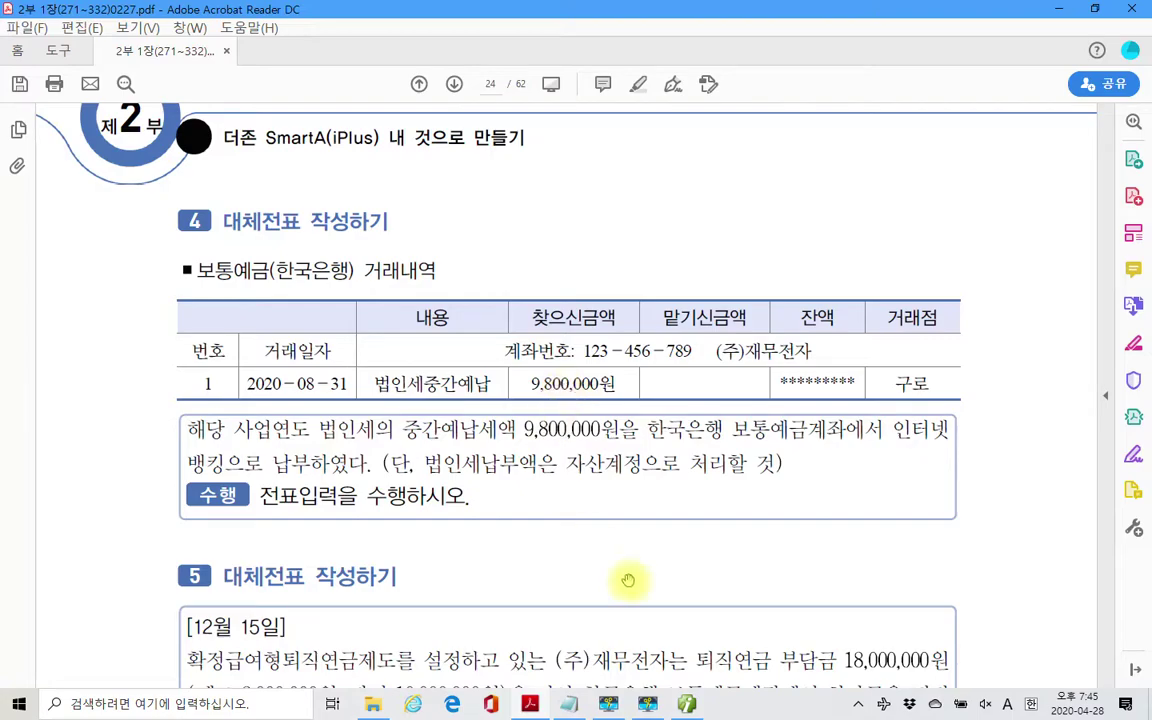
click(686, 705)
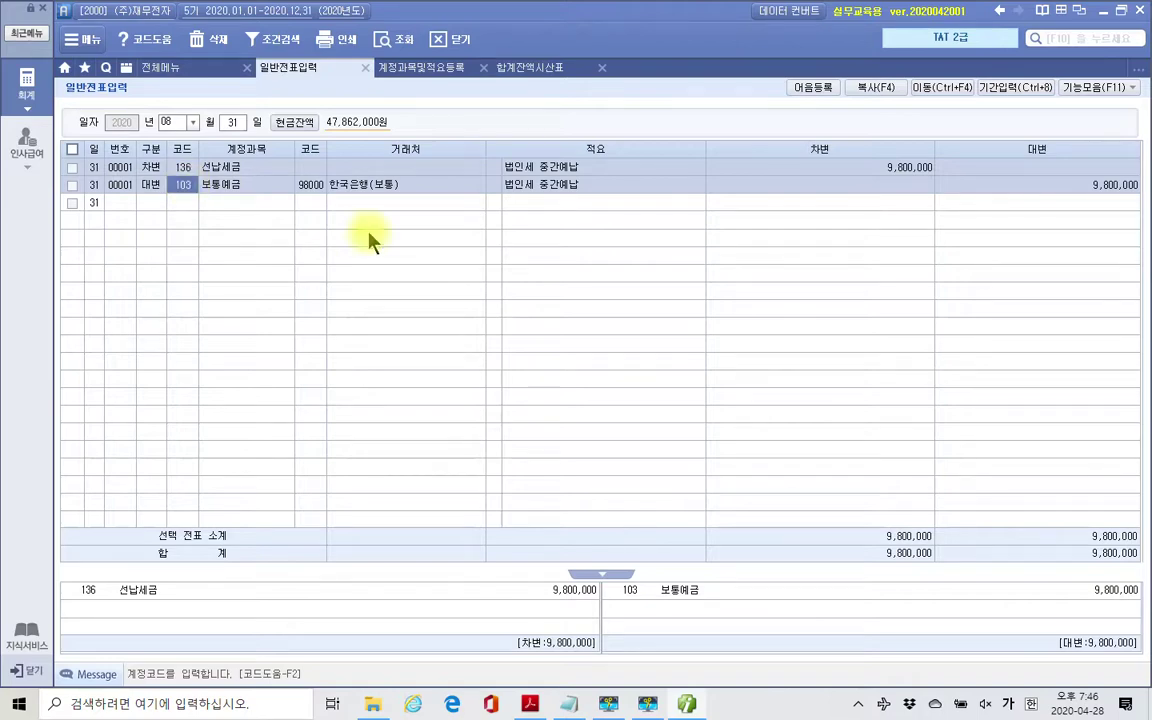
click(690, 704)
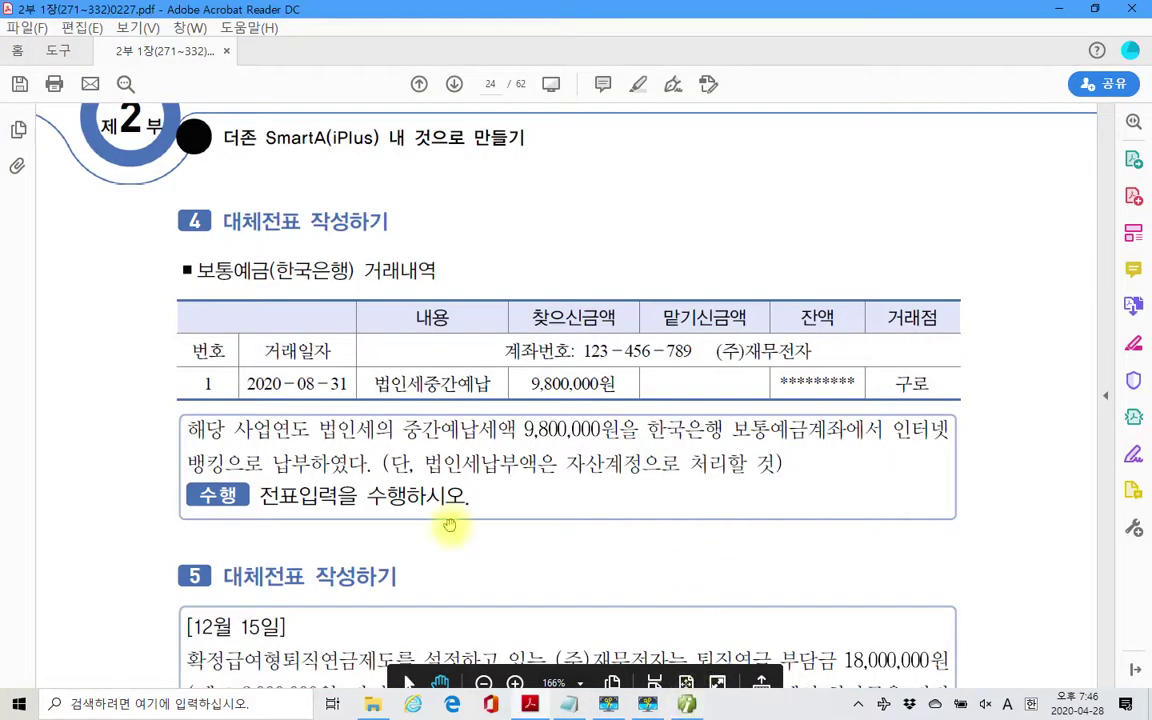
scroll(395, 347, down, 3)
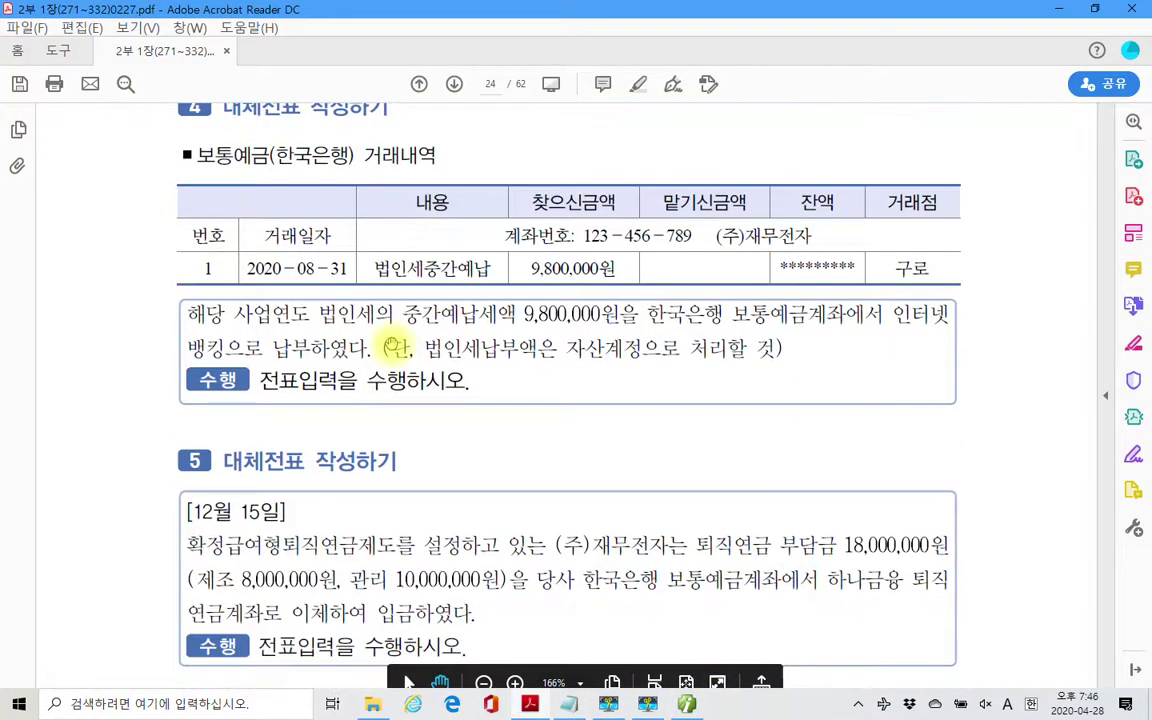
scroll(395, 347, down, 5)
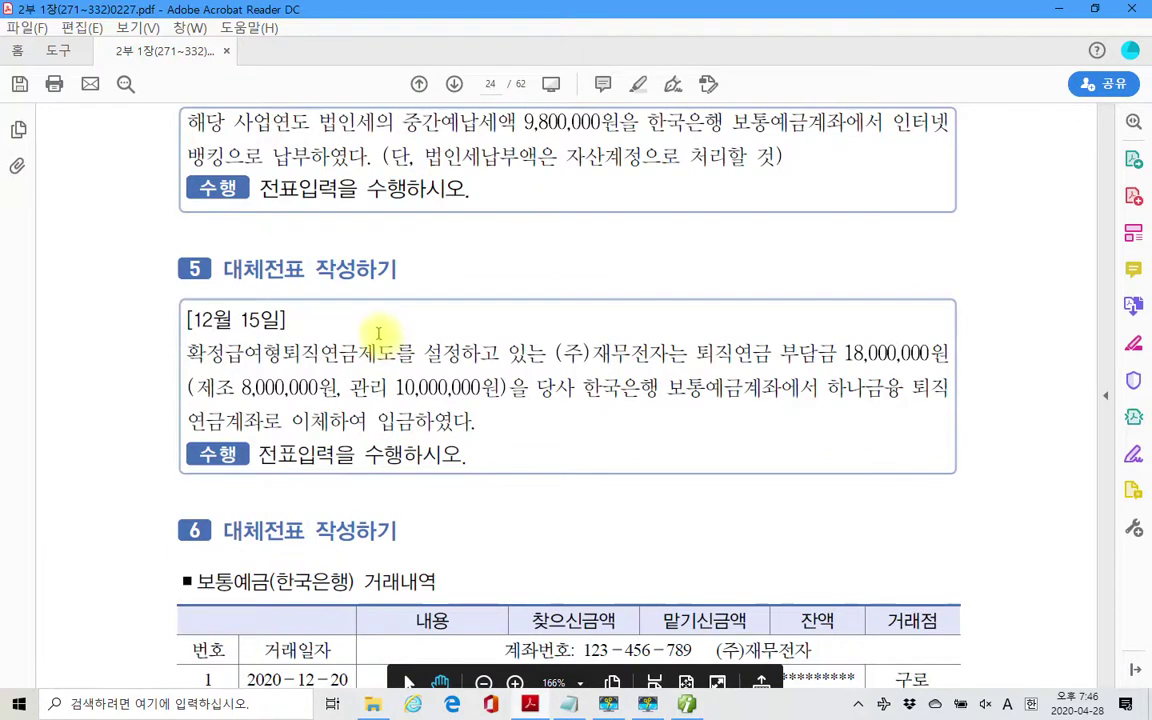
scroll(377, 334, down, 1)
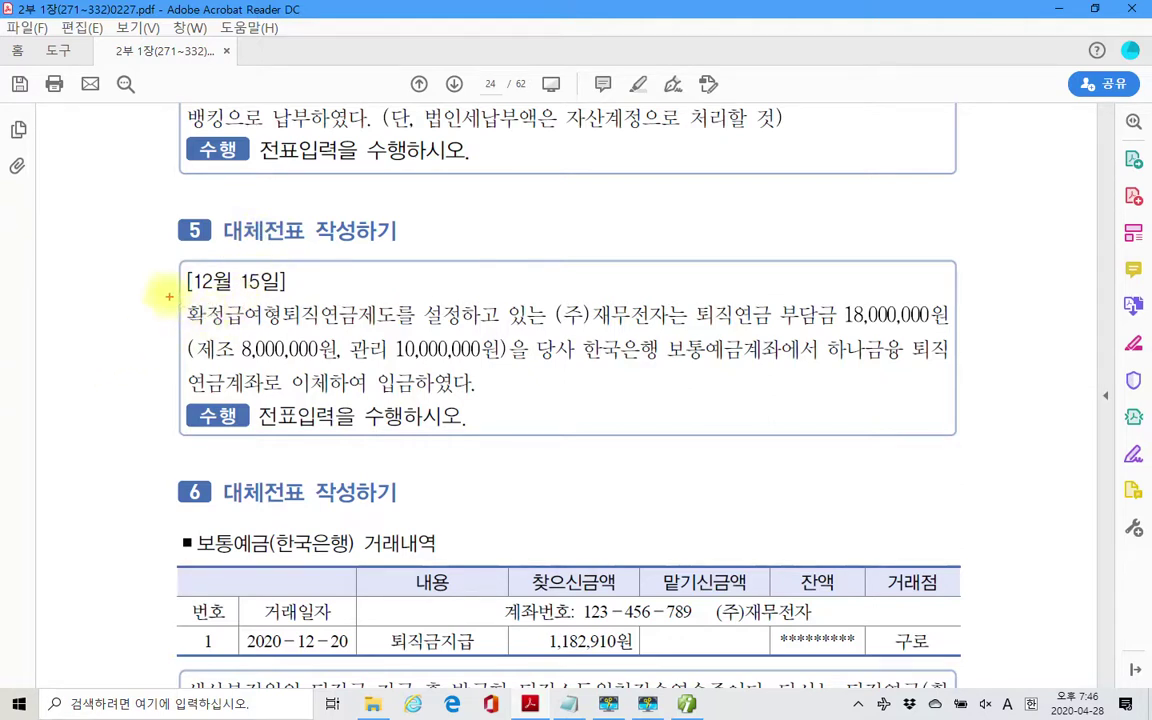
Frame the December 15 exercise text in red and mark its date, 보통예금, 18,000,000 and 하나금융 퇴직.
mouse_move(157, 253)
mouse_down()
mouse_move(597, 386)
mouse_move(972, 392)
mouse_up()
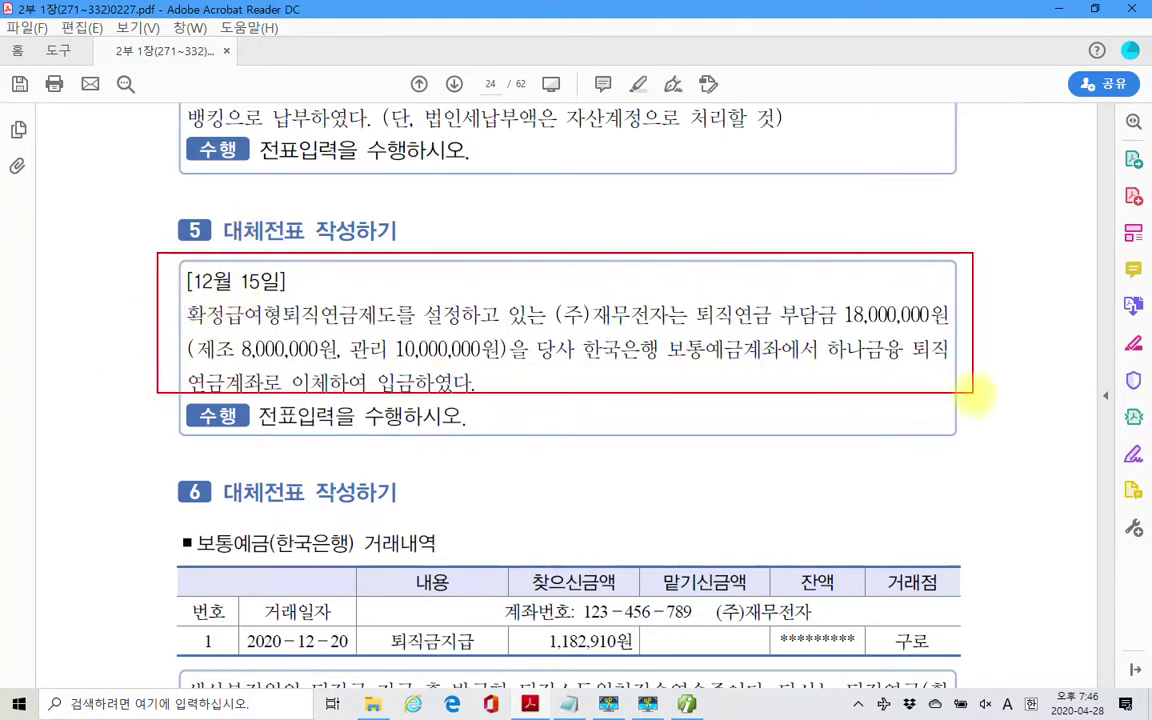
drag(186, 294, 283, 293)
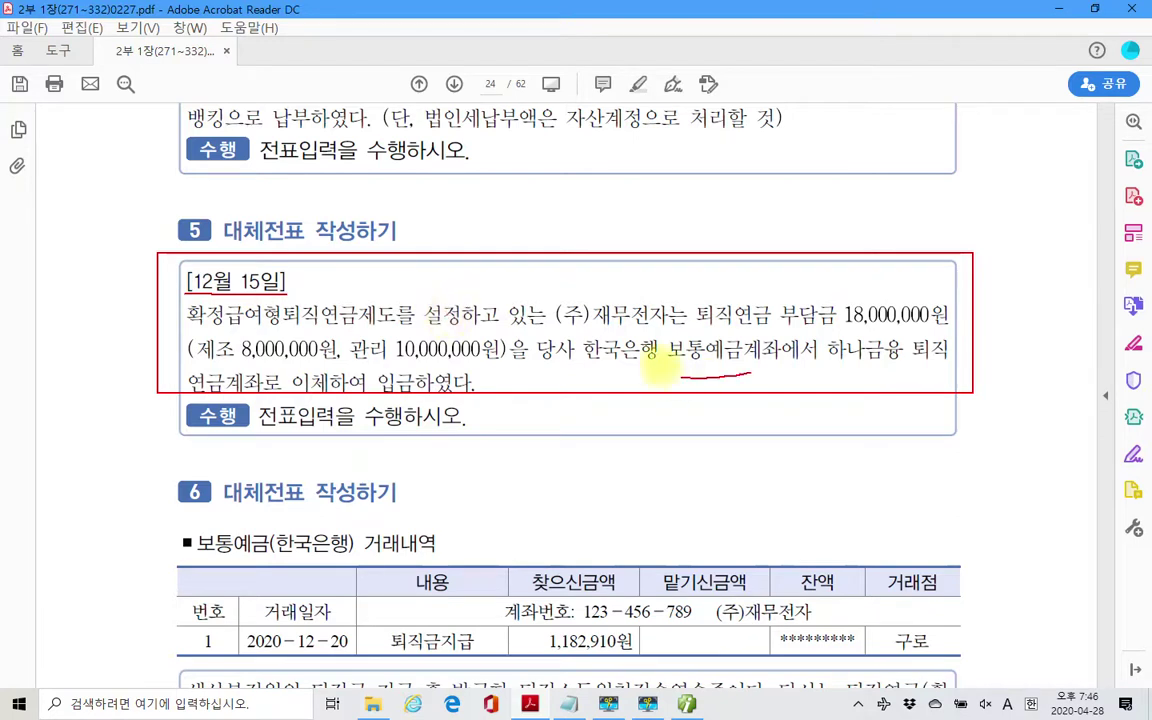
drag(663, 365, 758, 372)
drag(856, 318, 915, 315)
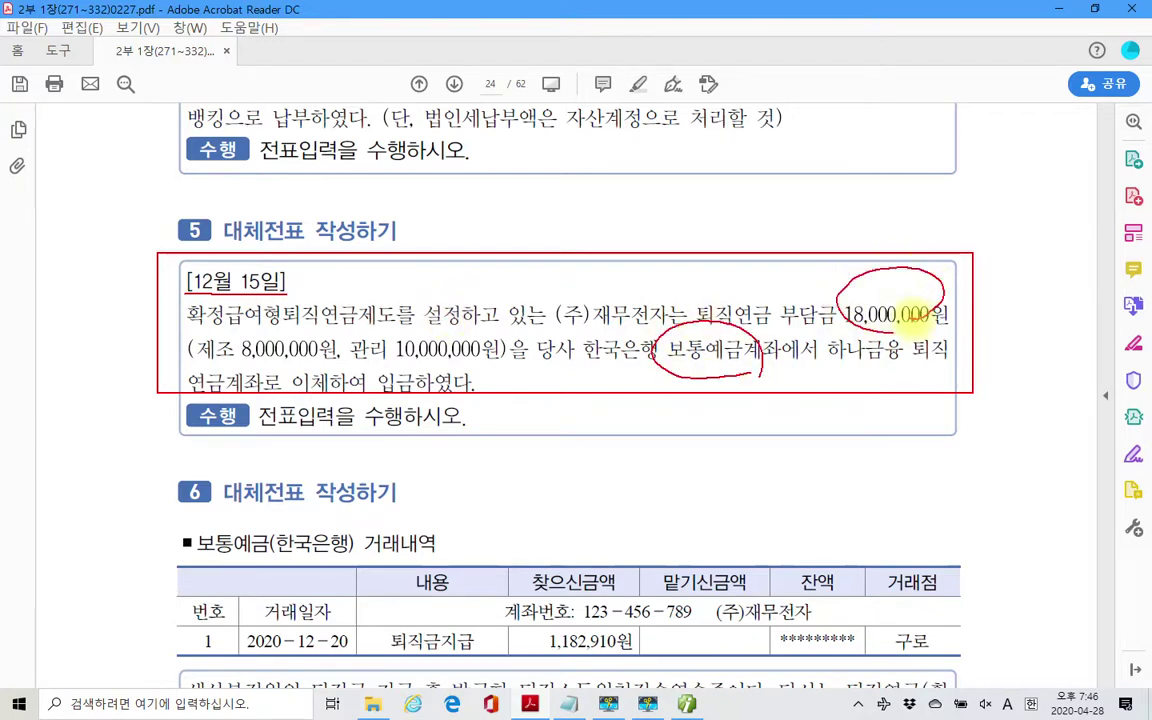
drag(826, 370, 967, 366)
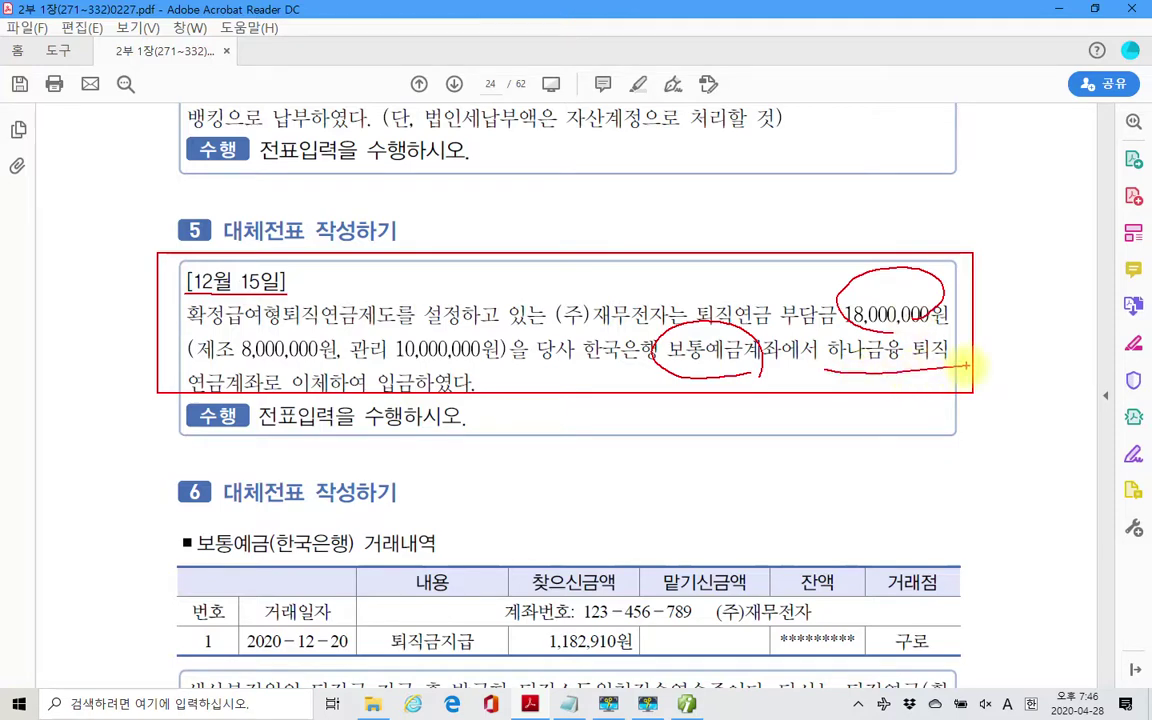
mouse_move(961, 275)
mouse_down()
mouse_move(981, 360)
mouse_move(1003, 356)
mouse_up()
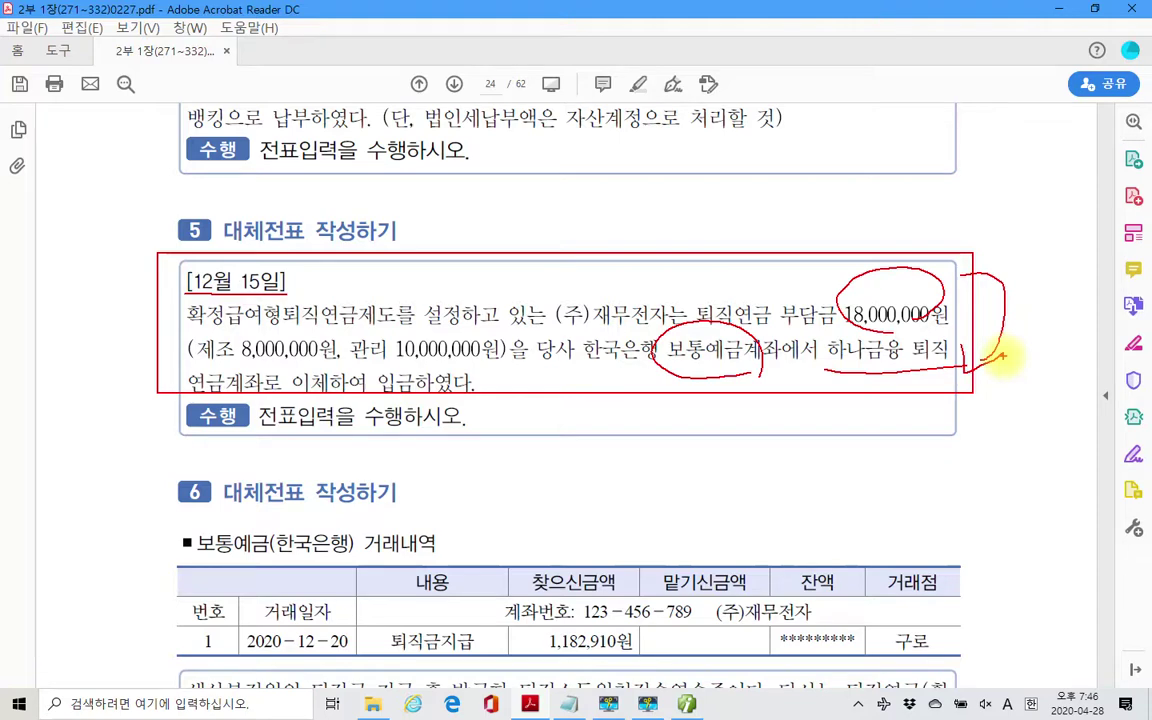
Underline and circle 확정급여형 in the exercise text and handwrite 납입액을 above the exercise frame.
drag(195, 330, 383, 330)
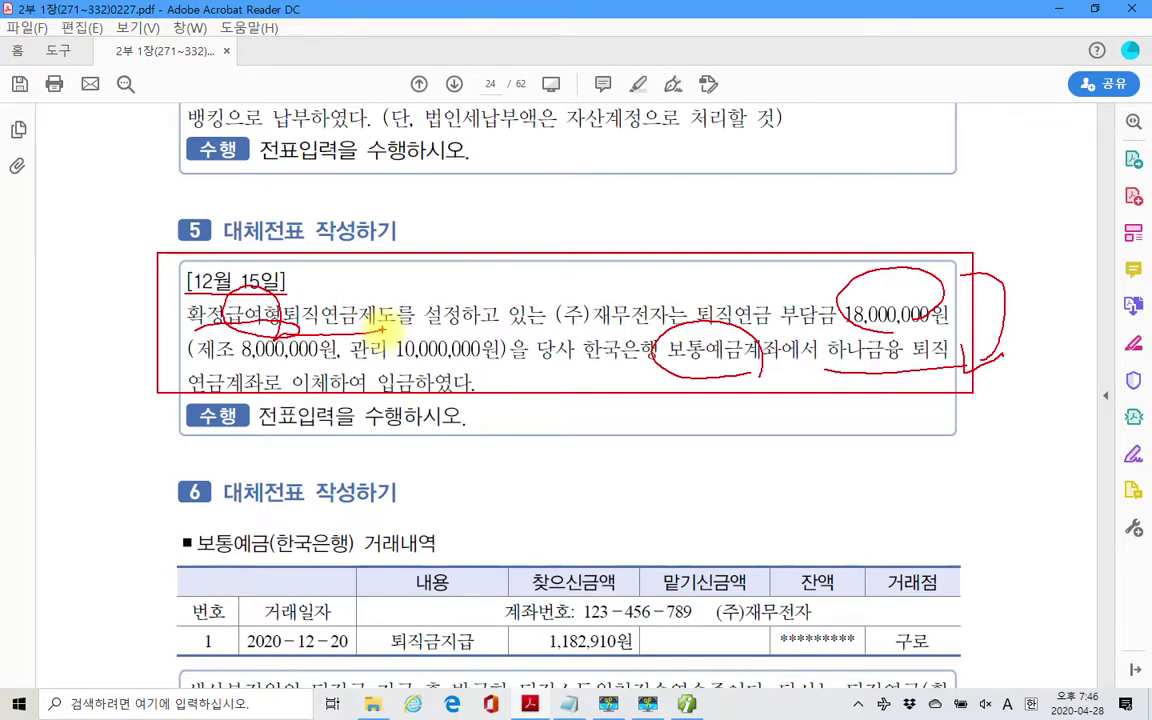
drag(258, 290, 383, 265)
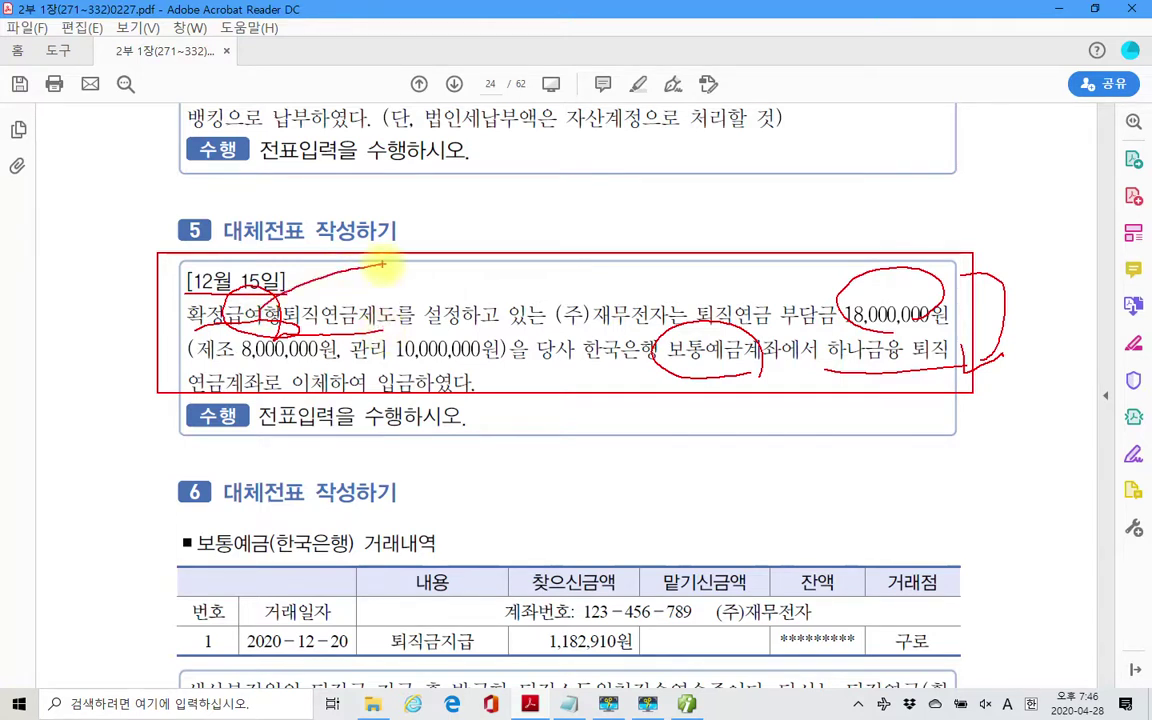
drag(428, 210, 468, 222)
mouse_move(481, 205)
mouse_down()
mouse_move(481, 258)
mouse_move(522, 195)
mouse_move(497, 258)
mouse_up()
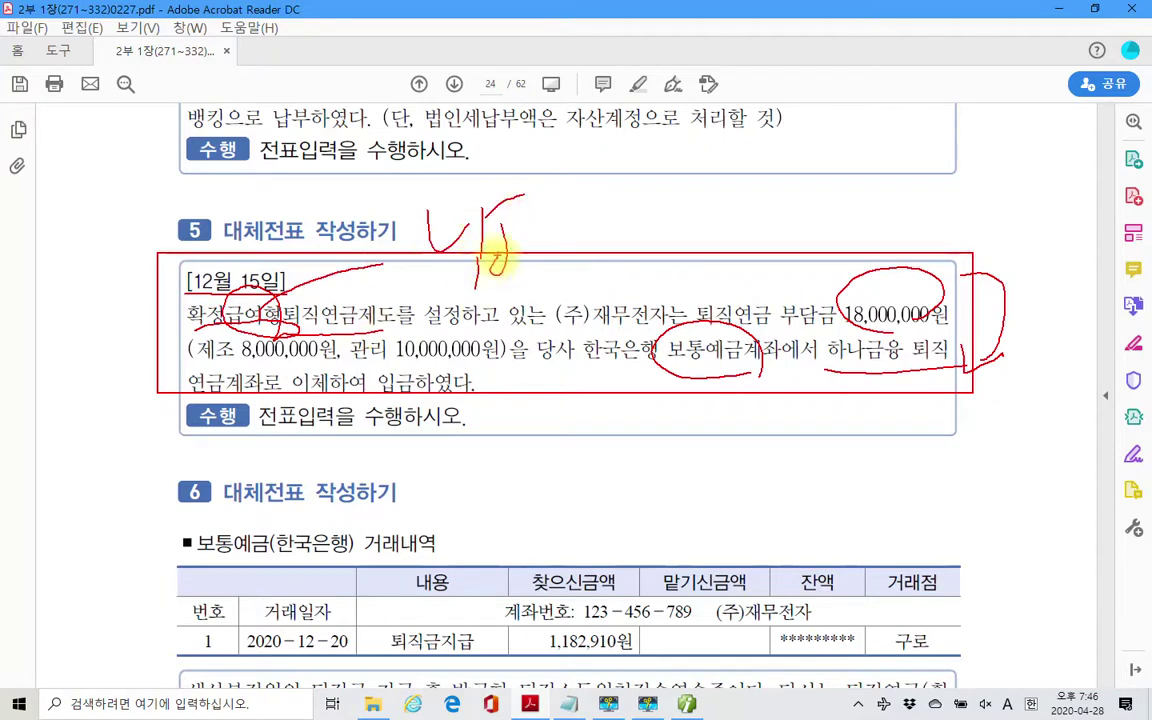
mouse_move(546, 204)
mouse_down()
mouse_move(549, 221)
mouse_move(544, 203)
mouse_up()
mouse_move(560, 169)
mouse_down()
mouse_move(571, 218)
mouse_move(551, 264)
mouse_up()
mouse_move(584, 211)
mouse_down()
mouse_move(585, 242)
mouse_move(582, 225)
mouse_up()
drag(608, 181, 635, 202)
mouse_move(638, 178)
mouse_down()
mouse_move(661, 147)
mouse_move(665, 202)
mouse_up()
drag(649, 219, 663, 243)
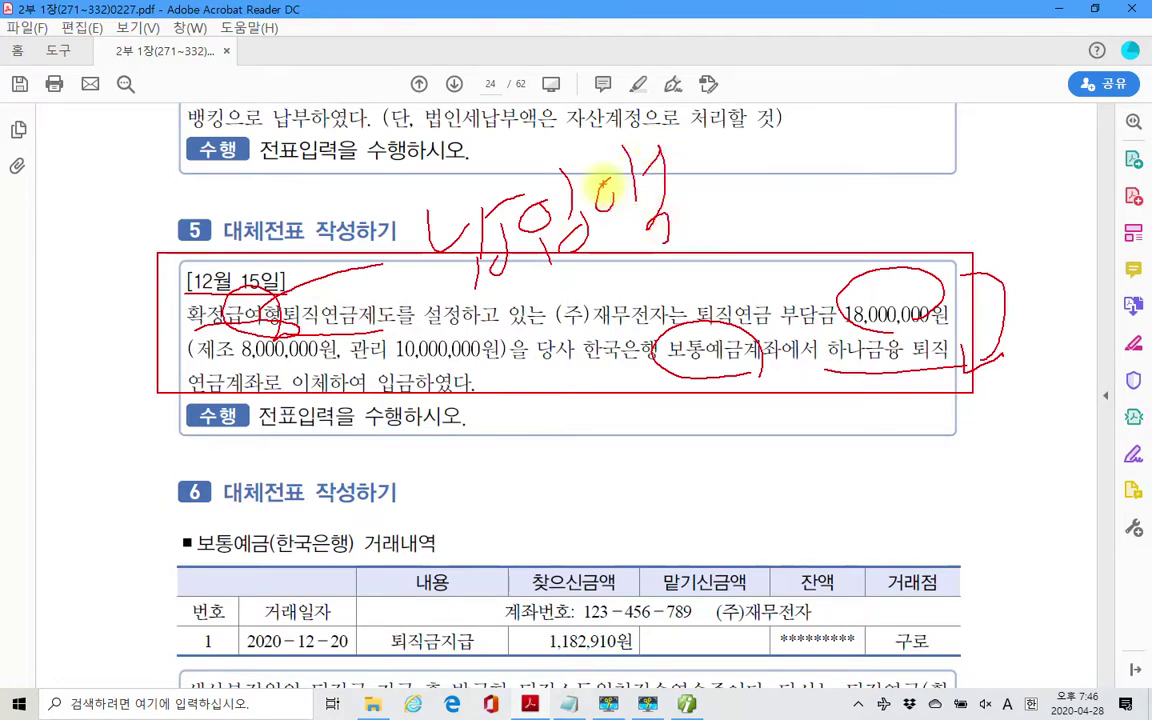
drag(699, 141, 697, 142)
drag(707, 221, 744, 205)
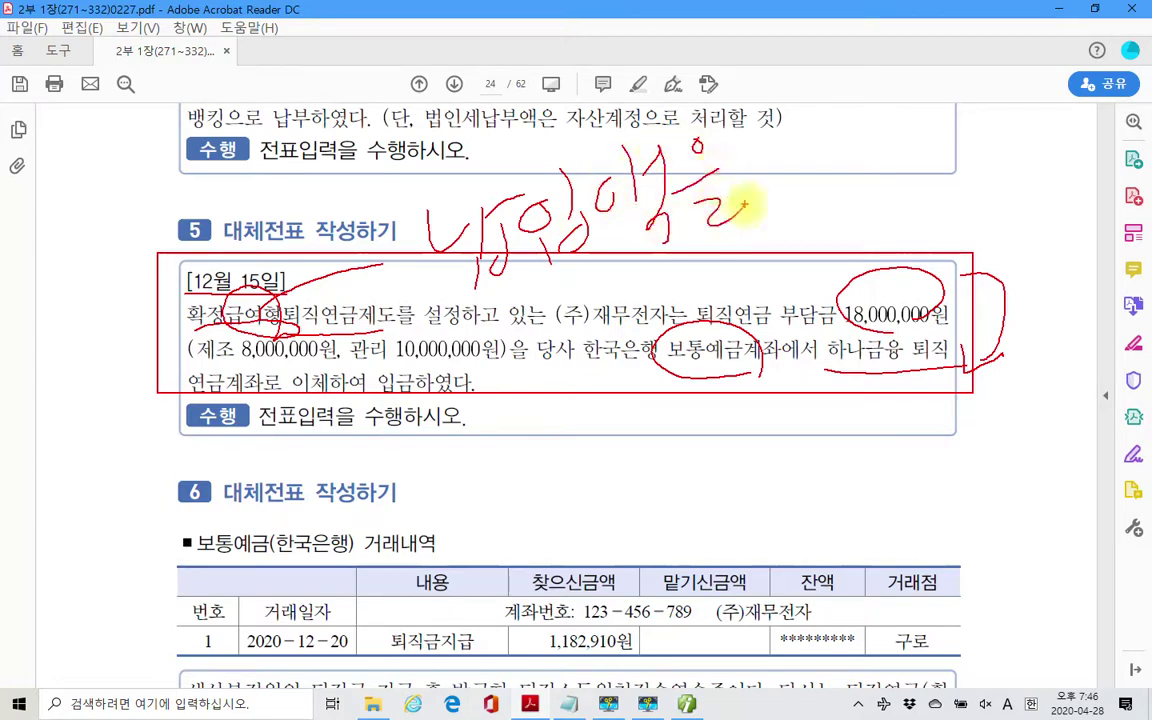
Handwrite "자산" in quotation marks after the handwritten 납입액을.
drag(790, 106, 785, 128)
mouse_move(800, 112)
mouse_down()
mouse_move(796, 130)
mouse_move(862, 158)
mouse_up()
drag(868, 112, 885, 195)
mouse_move(884, 142)
mouse_down()
mouse_move(900, 138)
mouse_move(895, 175)
mouse_move(930, 170)
mouse_up()
mouse_move(934, 86)
mouse_down()
mouse_move(938, 165)
mouse_move(955, 118)
mouse_up()
drag(940, 145, 966, 160)
mouse_move(962, 78)
mouse_down()
mouse_move(965, 97)
mouse_move(976, 92)
mouse_up()
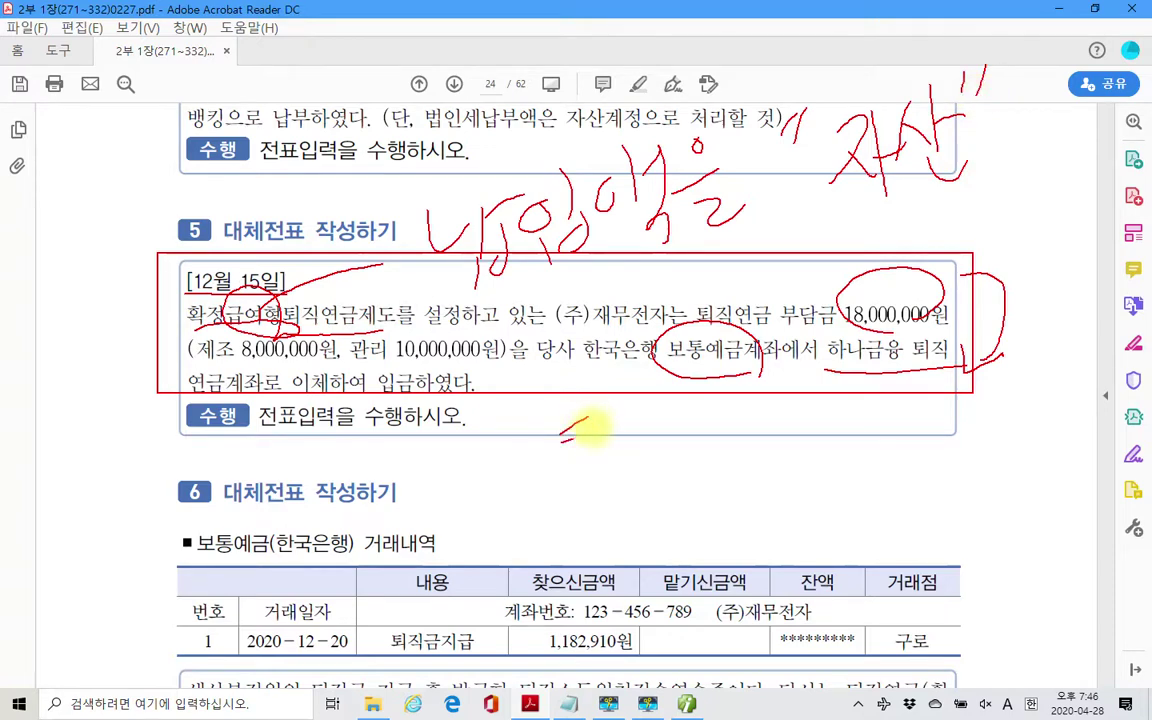
Handwrite 퇴직연금운용자산 below the exercise text and link it to 자산 with an arrow.
drag(566, 428, 592, 420)
mouse_move(568, 440)
mouse_down()
mouse_move(580, 480)
mouse_move(598, 450)
mouse_up()
drag(585, 465, 600, 485)
drag(627, 405, 632, 495)
mouse_move(865, 190)
mouse_down()
mouse_move(740, 200)
mouse_move(478, 455)
mouse_move(500, 500)
mouse_move(630, 455)
mouse_move(625, 465)
mouse_move(612, 440)
mouse_move(718, 418)
mouse_move(668, 436)
mouse_move(773, 492)
mouse_move(818, 455)
mouse_move(818, 476)
mouse_move(771, 470)
mouse_move(812, 405)
mouse_move(820, 468)
mouse_move(852, 430)
mouse_move(925, 458)
mouse_move(951, 487)
mouse_move(977, 425)
mouse_move(1017, 400)
mouse_move(1013, 461)
mouse_up()
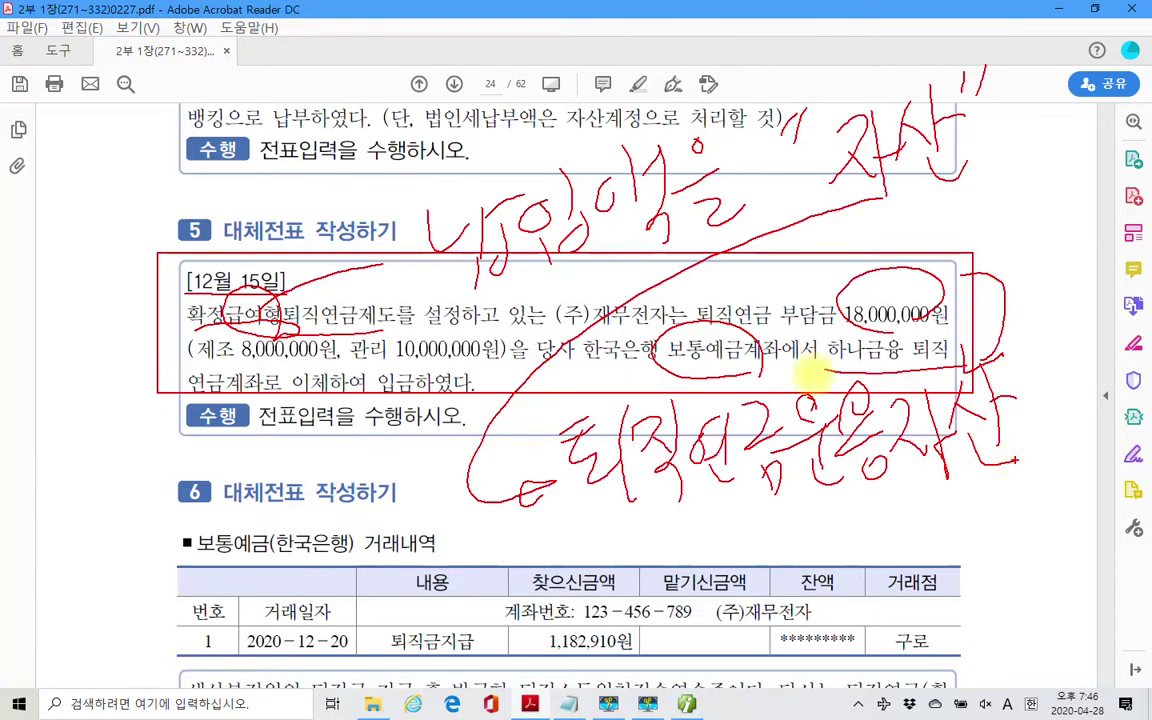
Underline the handwritten 퇴직연금운용자산, circle 하나금융 and label 보통예금 with 대.
mouse_move(818, 365)
mouse_down()
mouse_move(931, 314)
mouse_move(952, 348)
mouse_up()
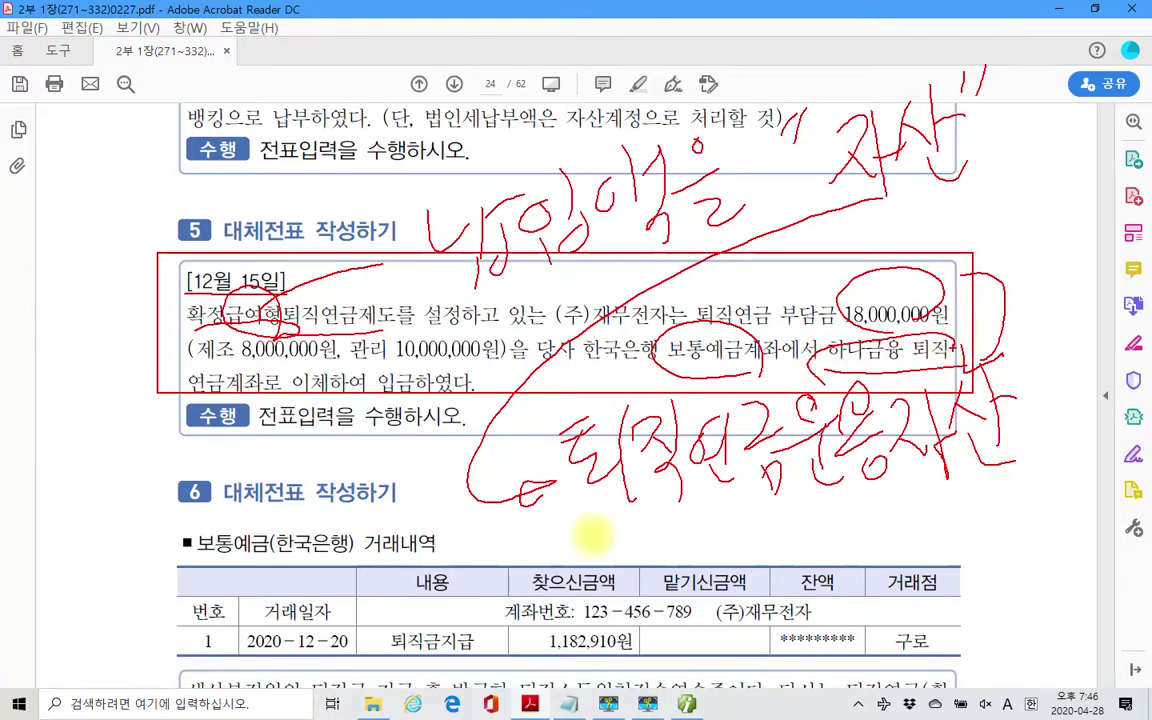
mouse_move(591, 530)
mouse_down()
mouse_move(946, 452)
mouse_move(614, 527)
mouse_up()
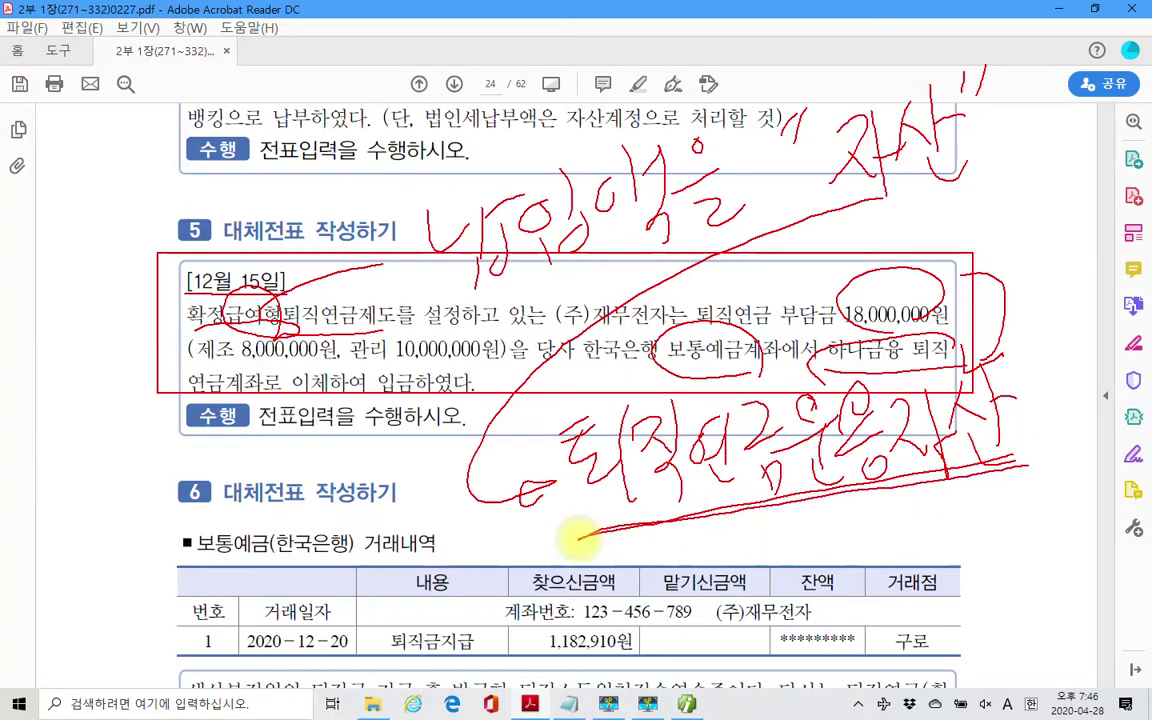
drag(577, 535, 1022, 447)
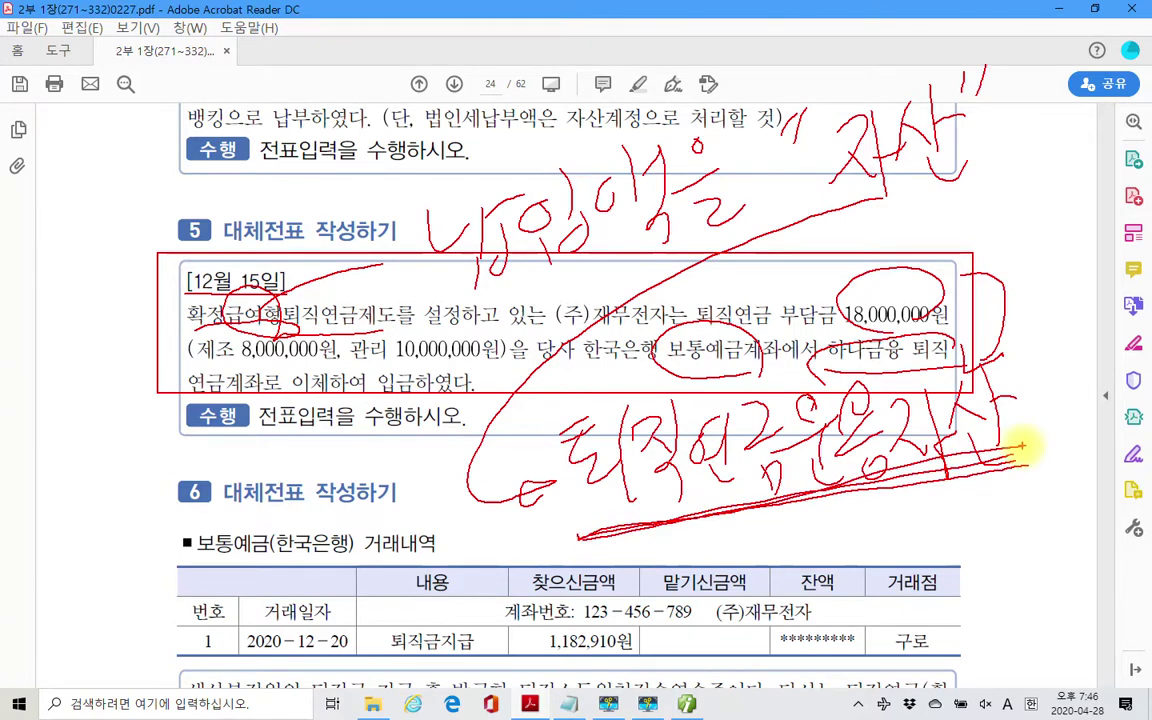
drag(830, 345, 893, 402)
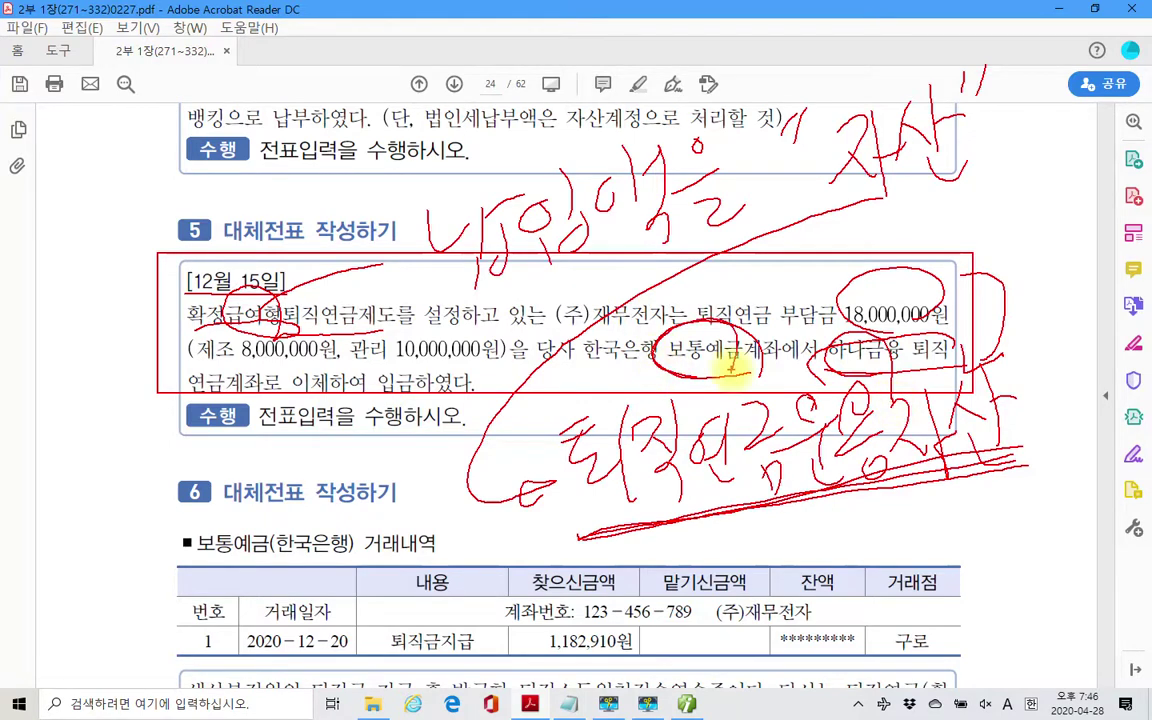
mouse_move(668, 275)
mouse_down()
mouse_move(672, 300)
mouse_move(695, 285)
mouse_move(718, 290)
mouse_move(712, 315)
mouse_up()
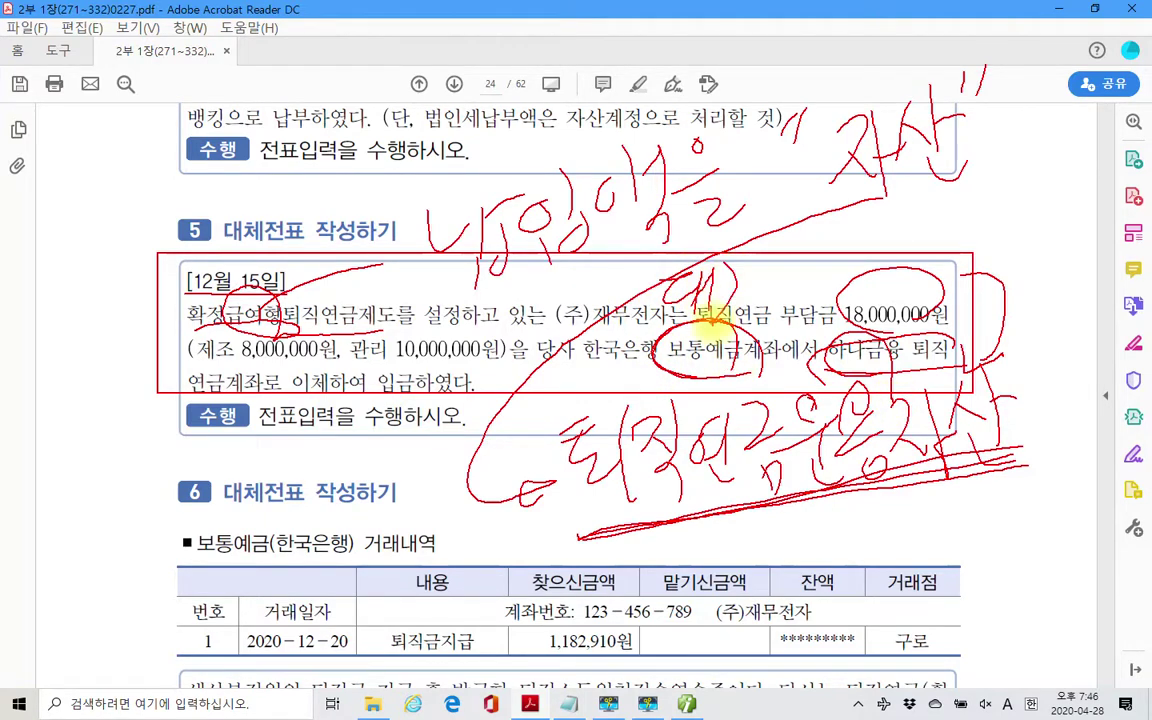
drag(580, 379, 628, 384)
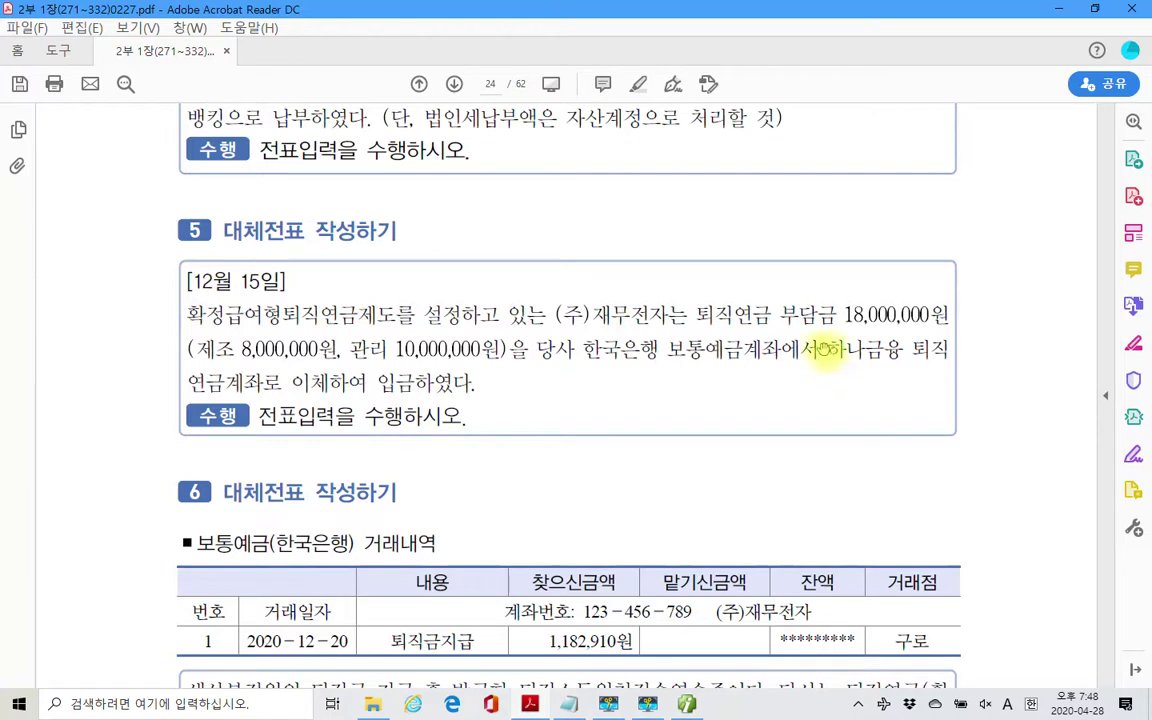
drag(823, 348, 901, 350)
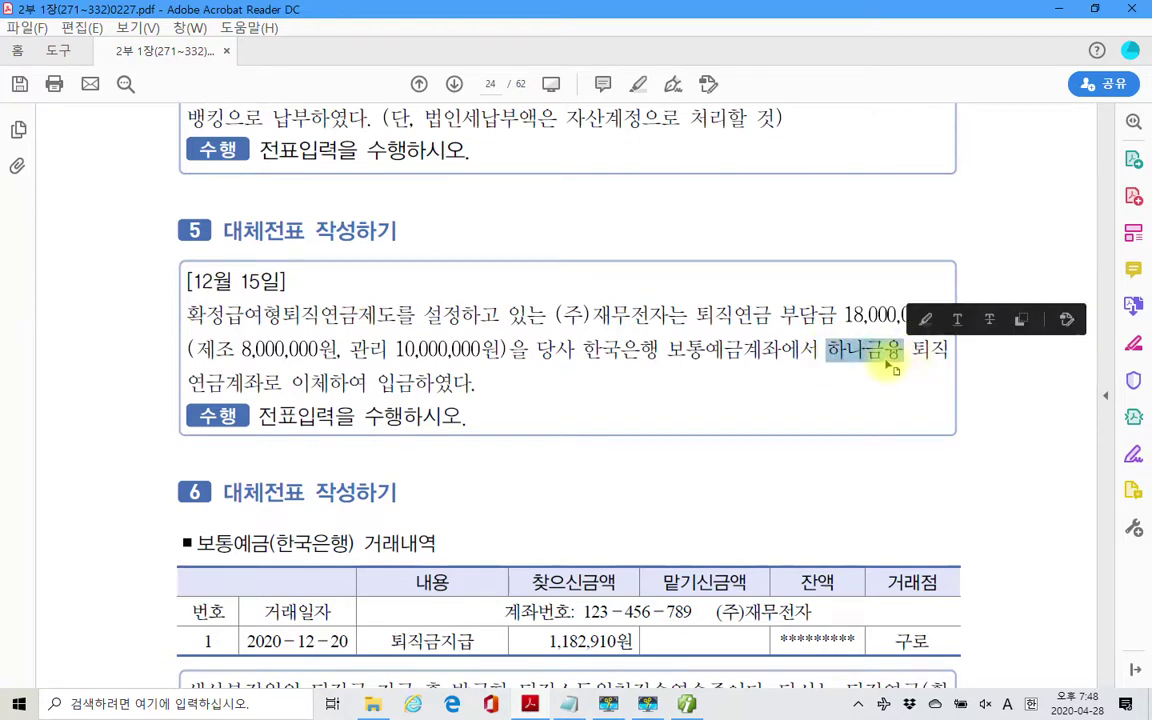
right_click(896, 370)
click(905, 379)
click(860, 362)
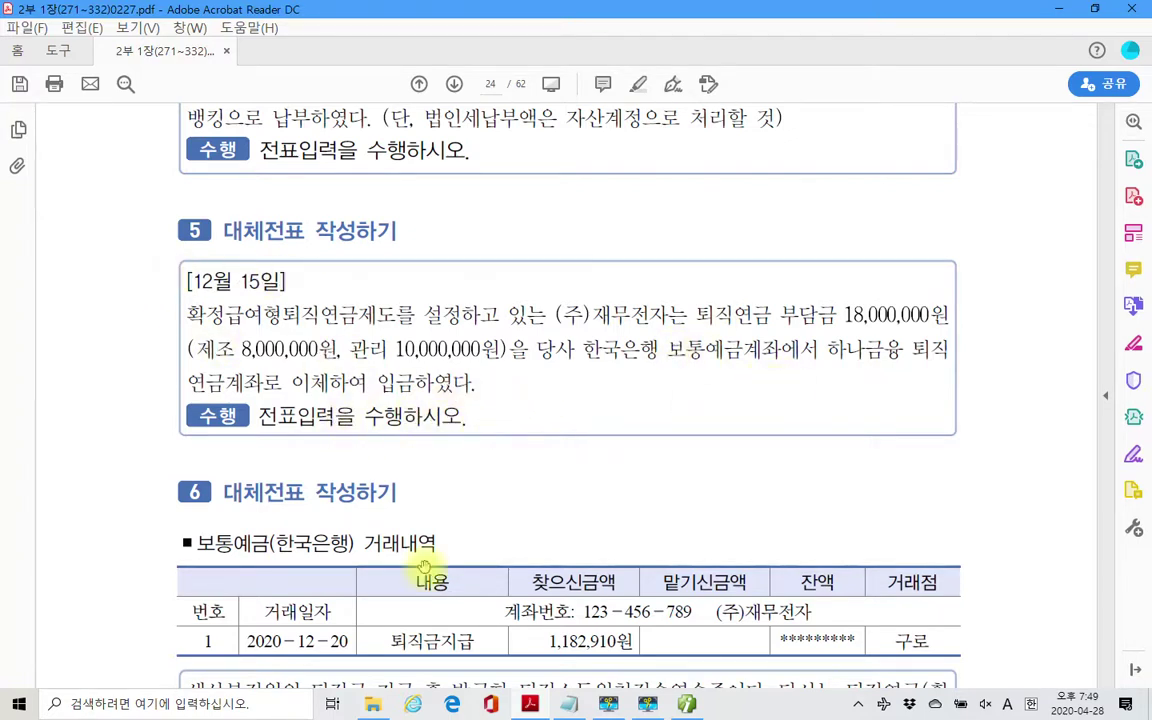
Switch back to Smart A and set the general voucher date to December 15 (month 12, day 15).
click(687, 705)
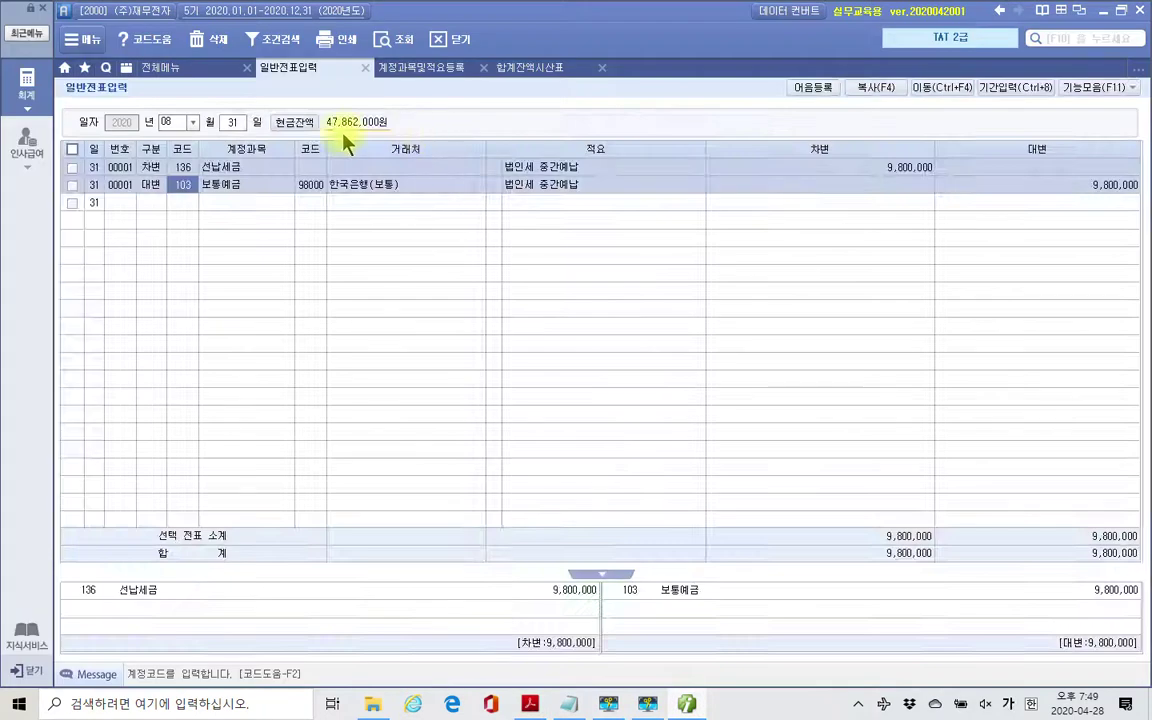
click(170, 121)
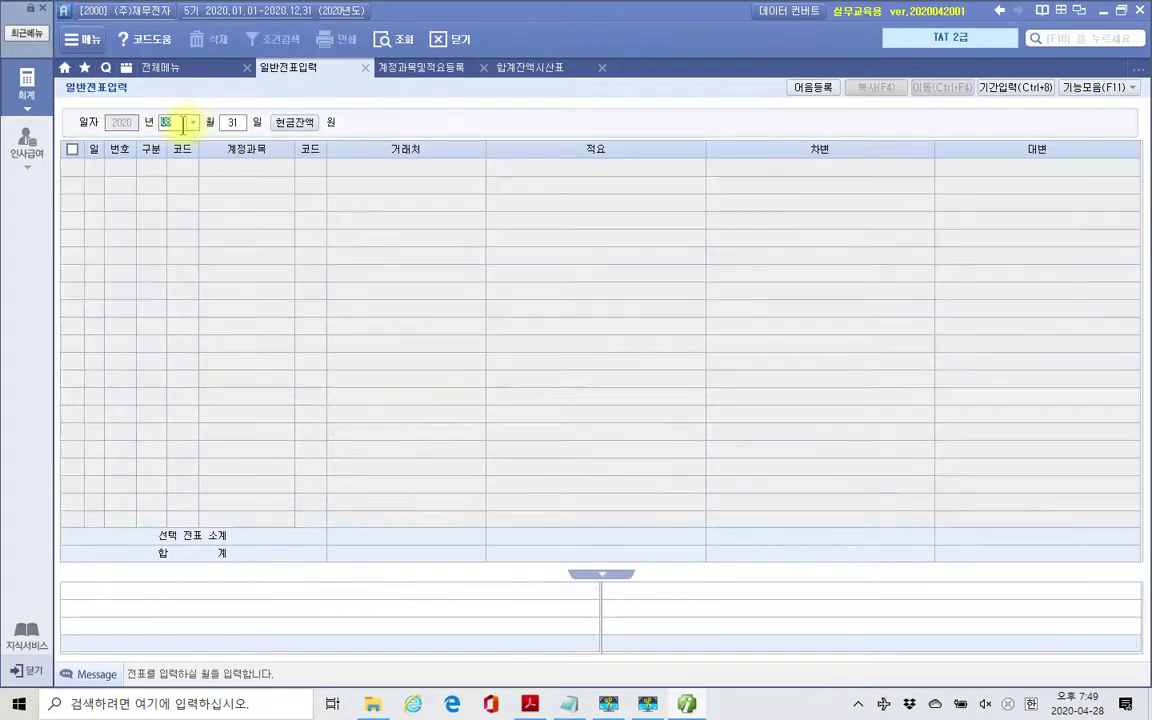
text(1)
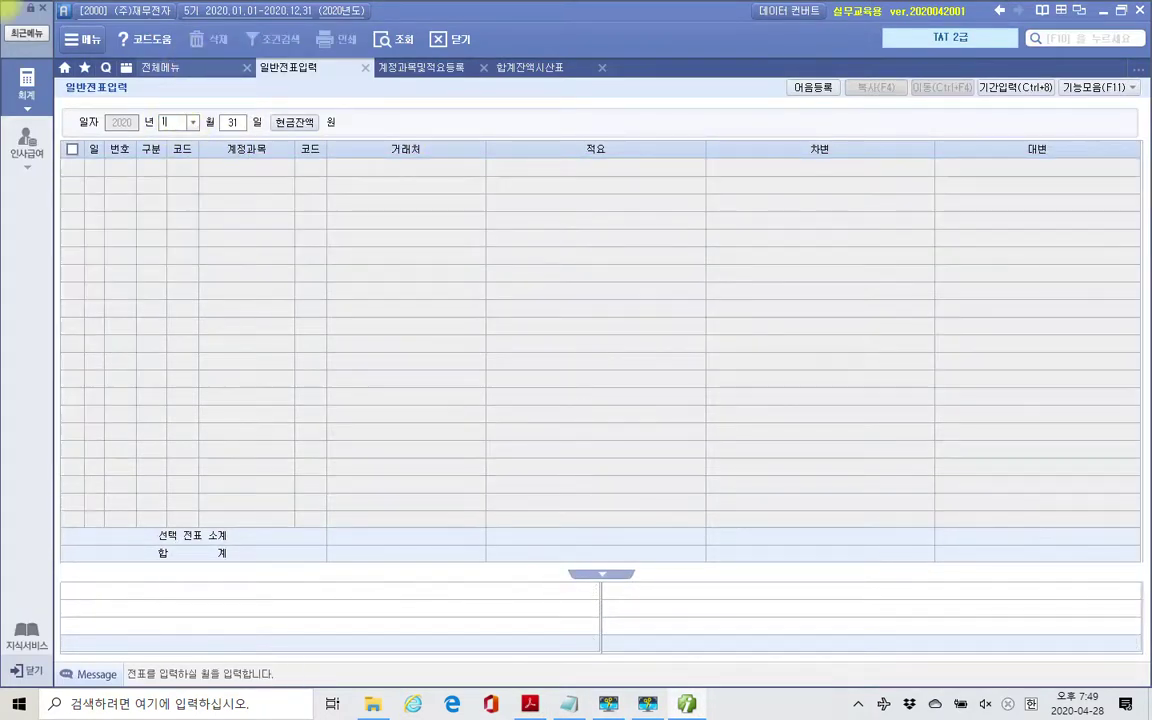
text(2)
key(Return)
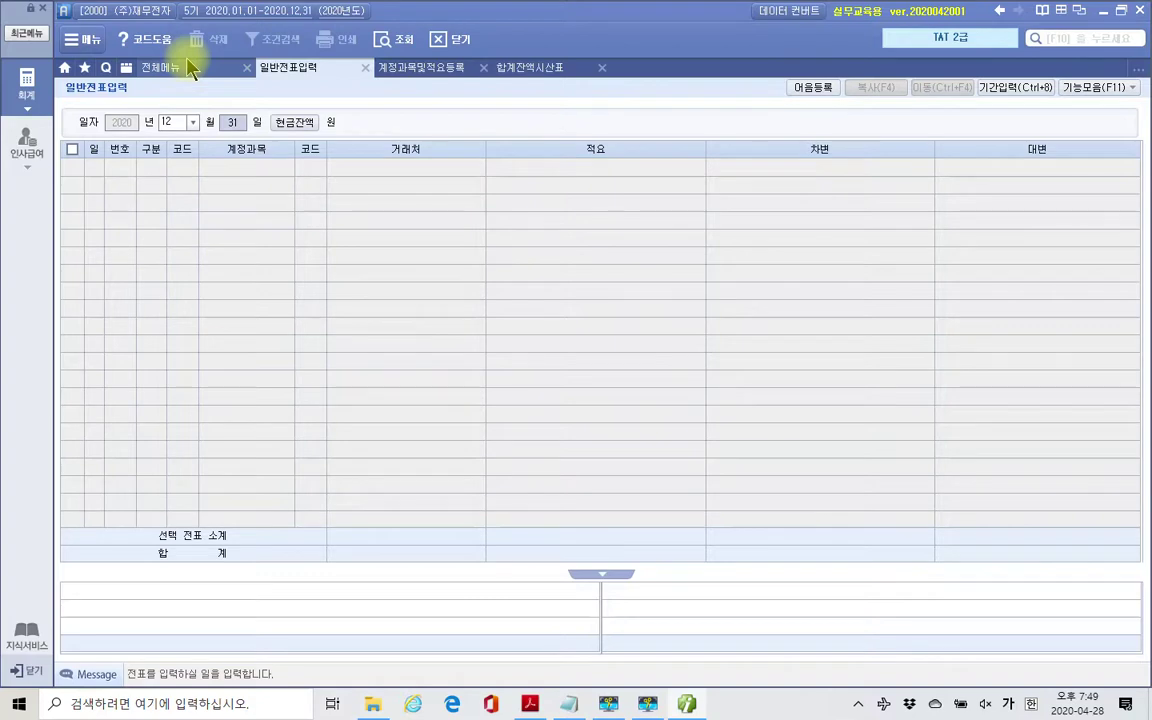
text(15)
key(Return)
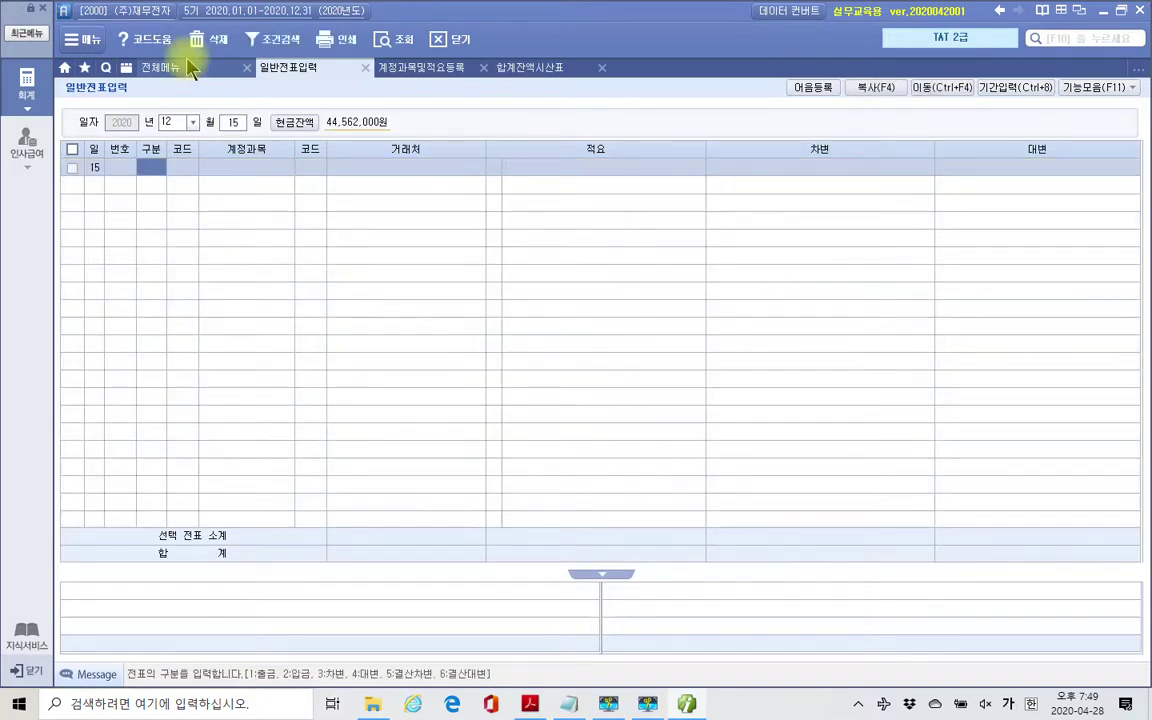
Circle the month 12 and day 15 in the voucher date with the red pen and clear the marks.
key(ctrl+2)
mouse_move(192, 142)
mouse_down()
mouse_move(157, 96)
mouse_move(170, 143)
mouse_up()
drag(241, 157, 274, 131)
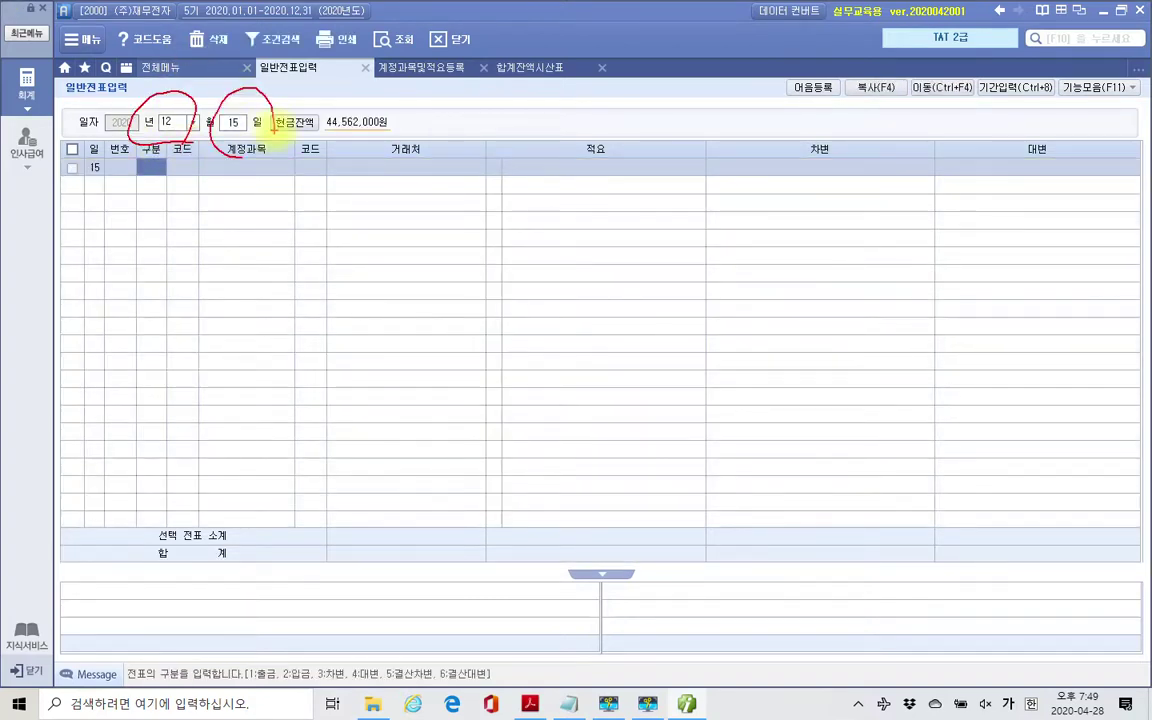
key(Escape)
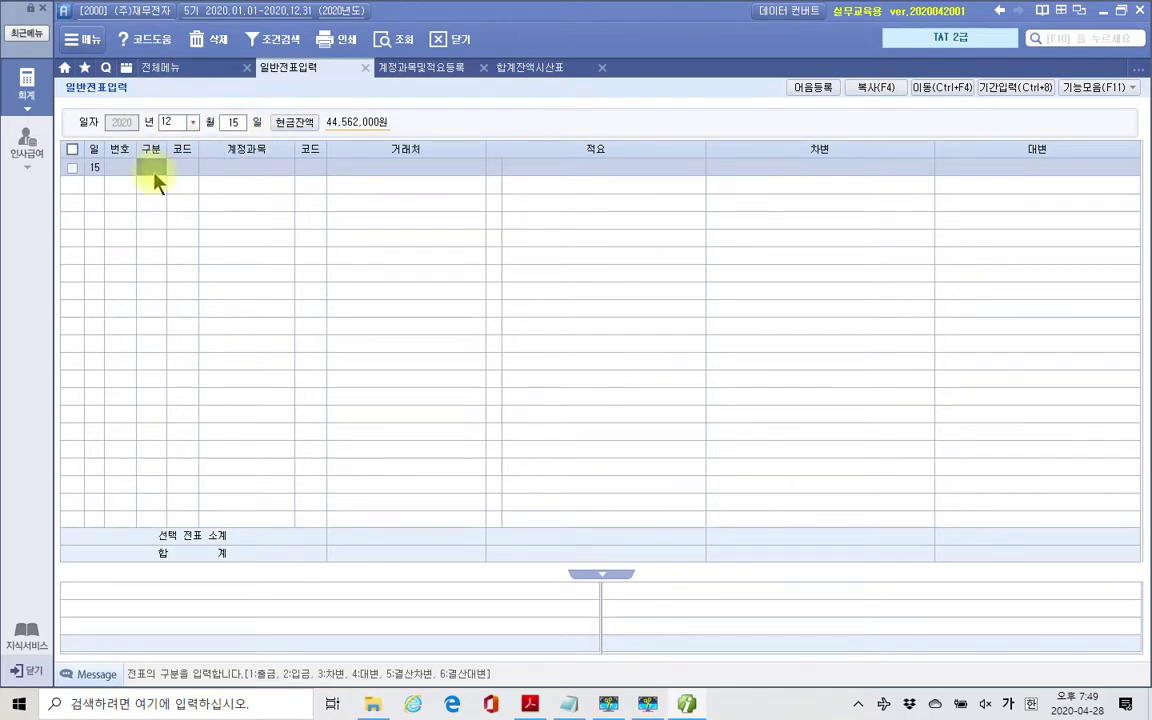
Start a debit (차변) line in the December 15 voucher with account 198 퇴직연금운용자산.
text(3)
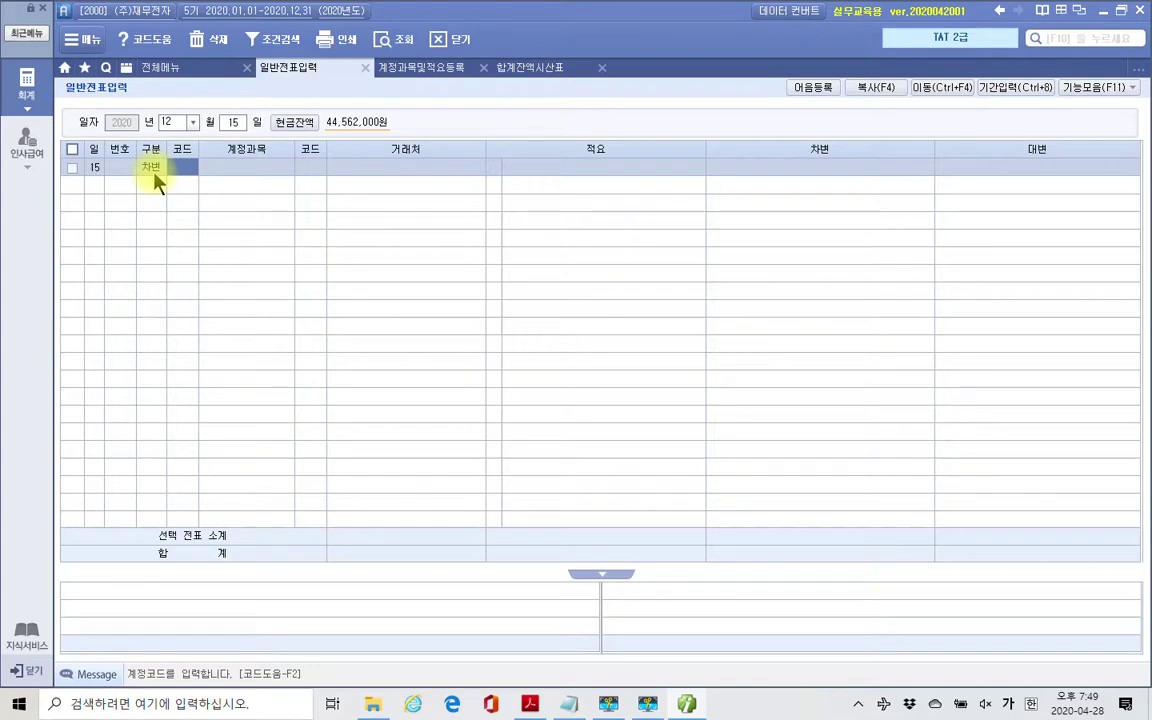
text(퇴직)
key(Return)
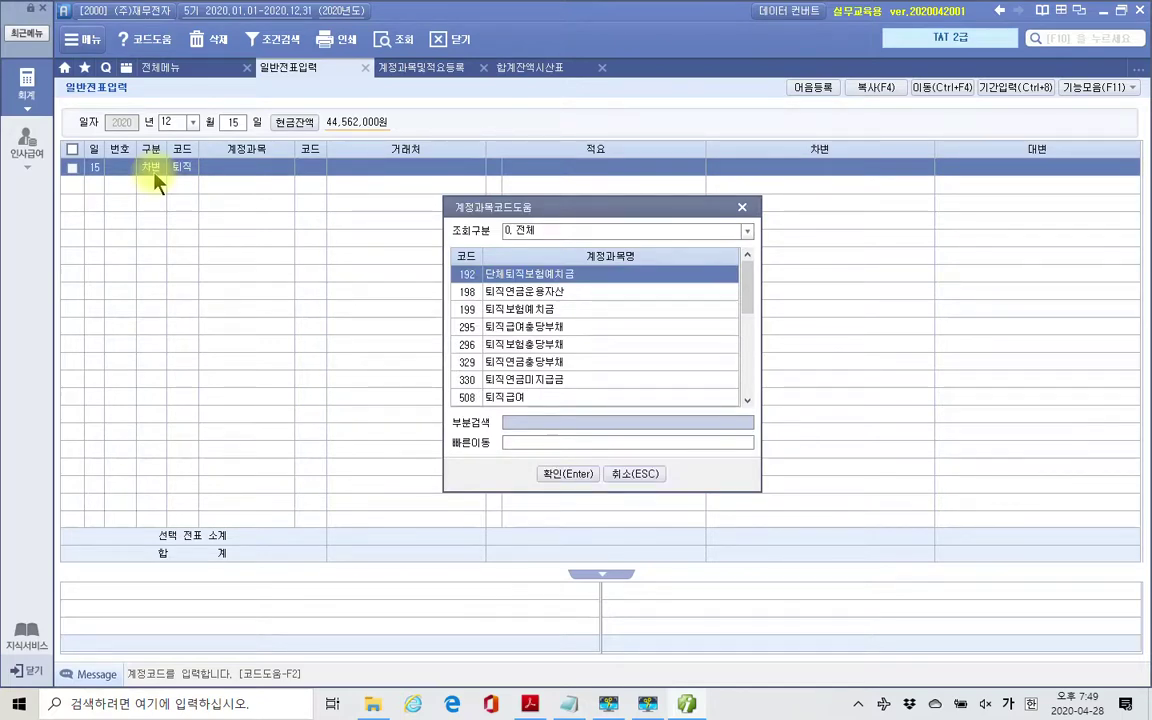
key(Down)
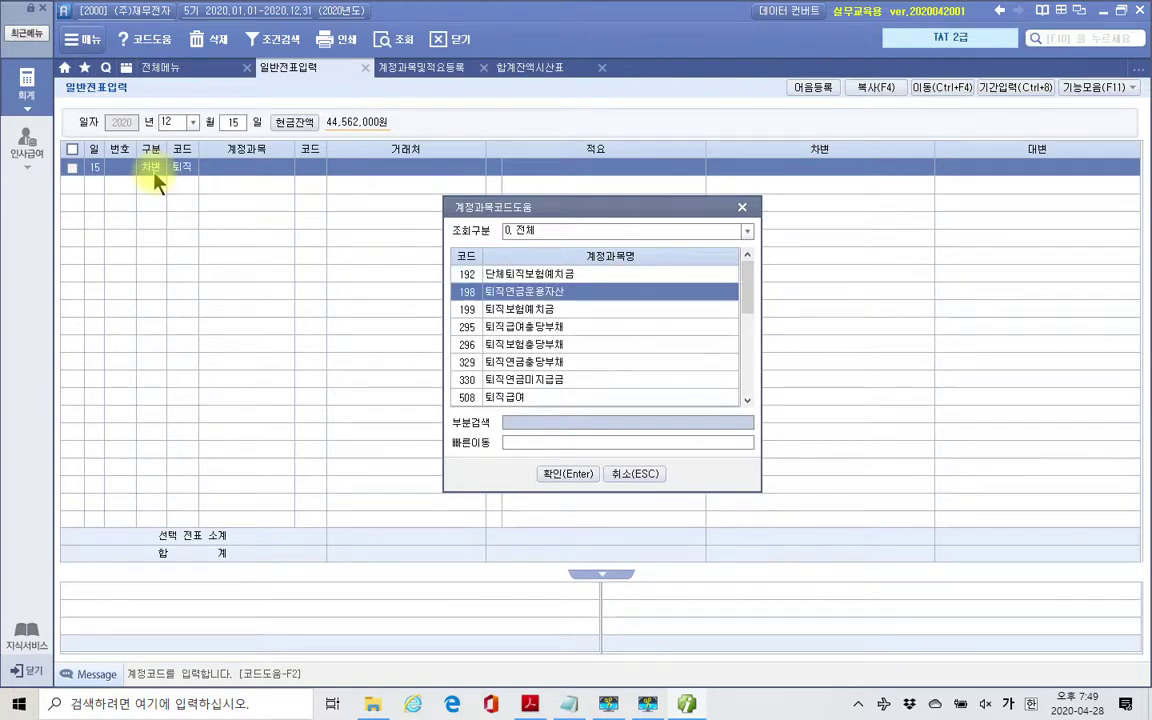
key(Return)
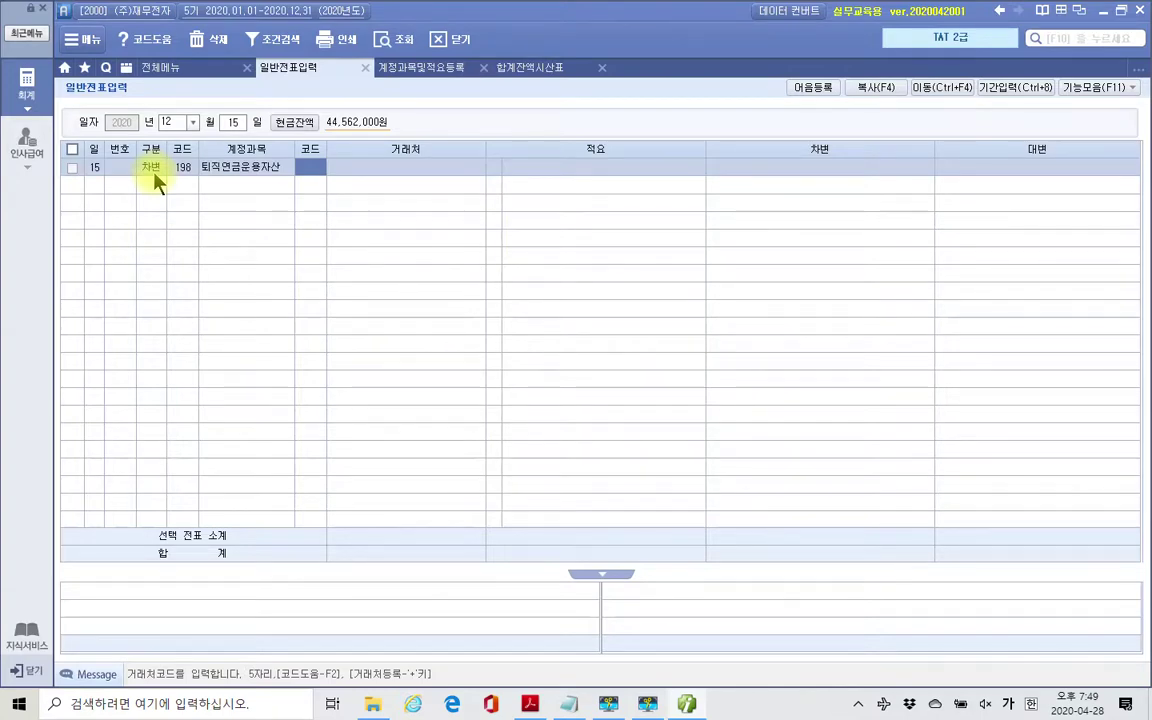
Look up 하나 as the debit line's counterparty and choose 98004 하나금융(퇴직연금).
text(신한)
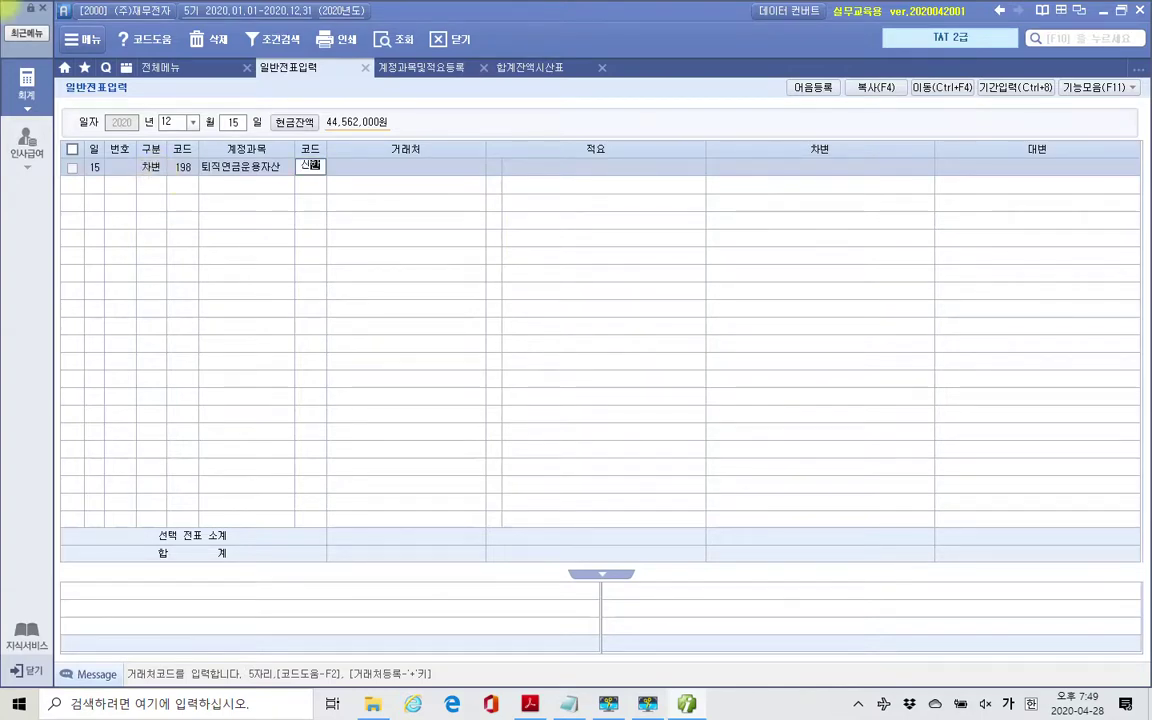
key(Return)
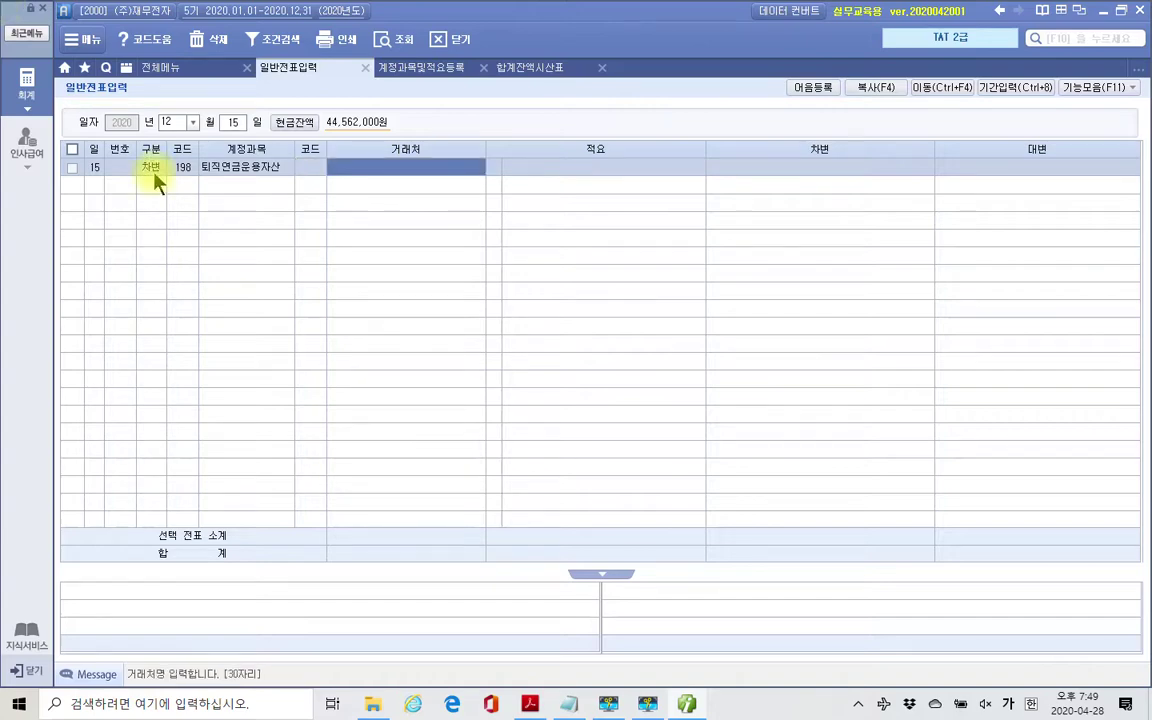
key(Left)
text(하나)
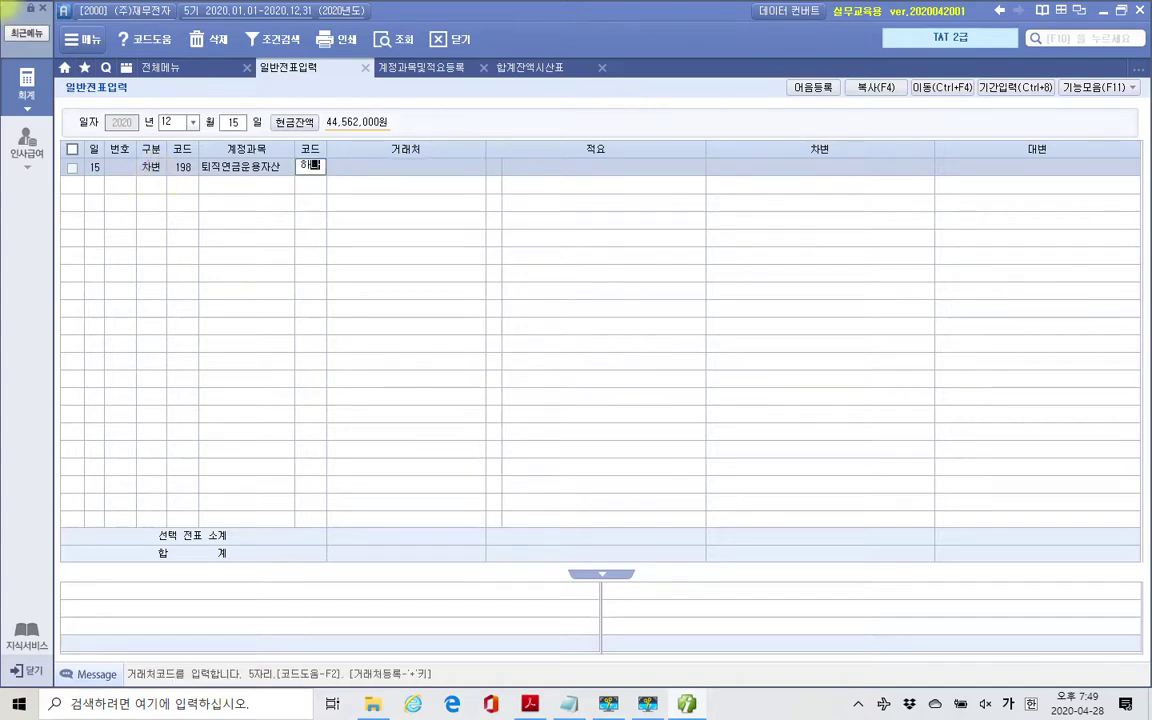
key(Return)
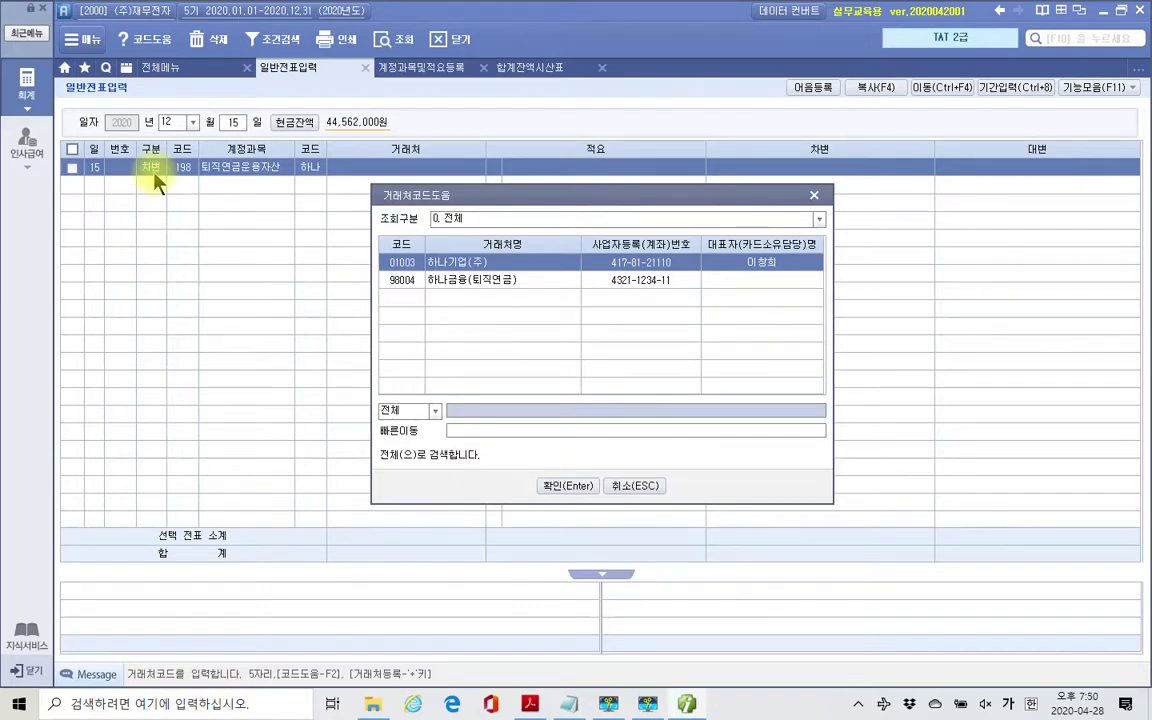
key(Down)
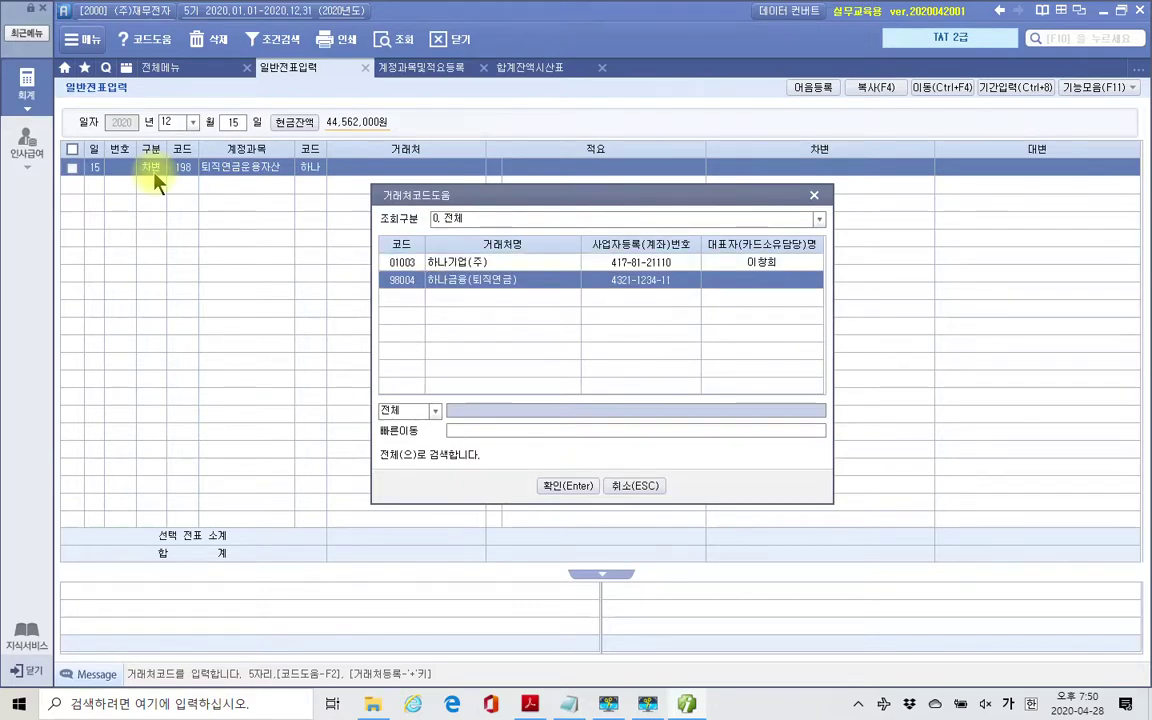
key(Return)
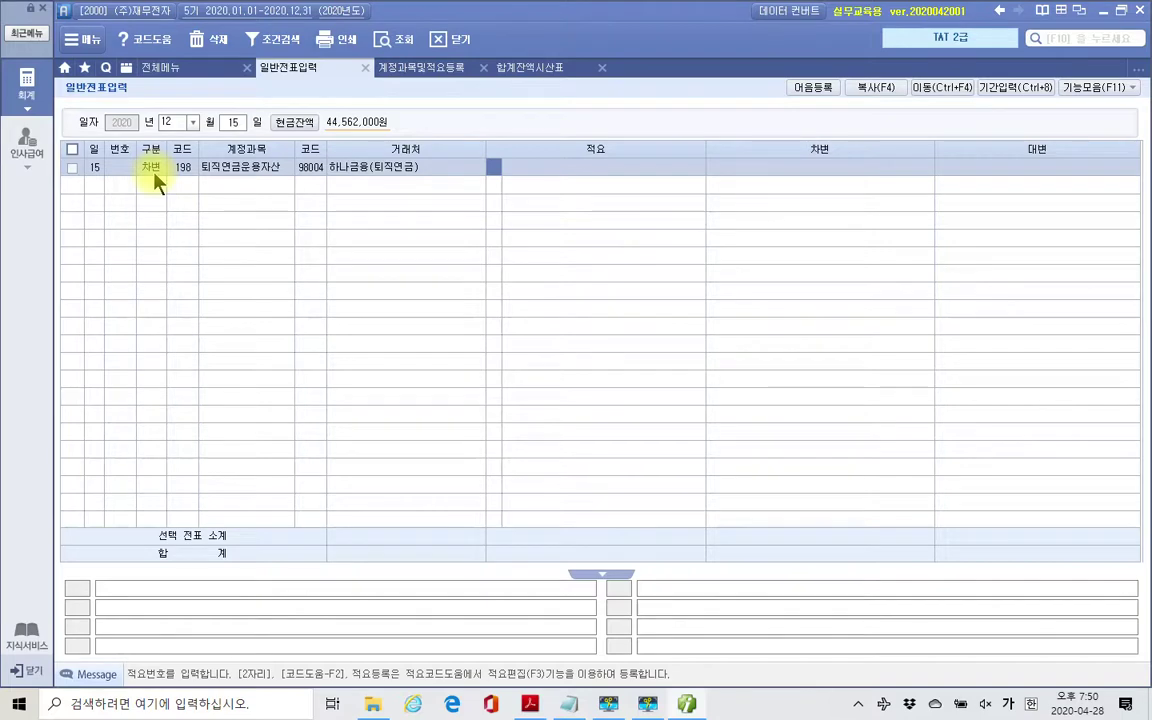
Describe the debit line as 퇴직연금 부담금 and enter a debit amount of 18,000,000.
key(Return)
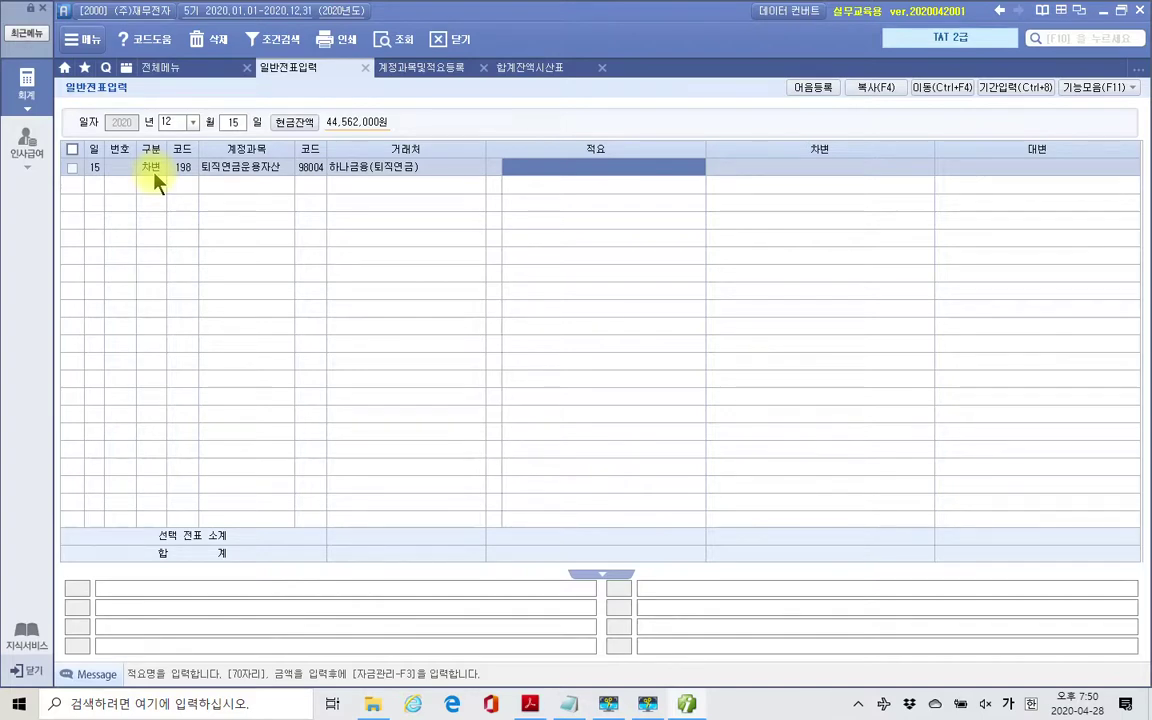
text(퇴)
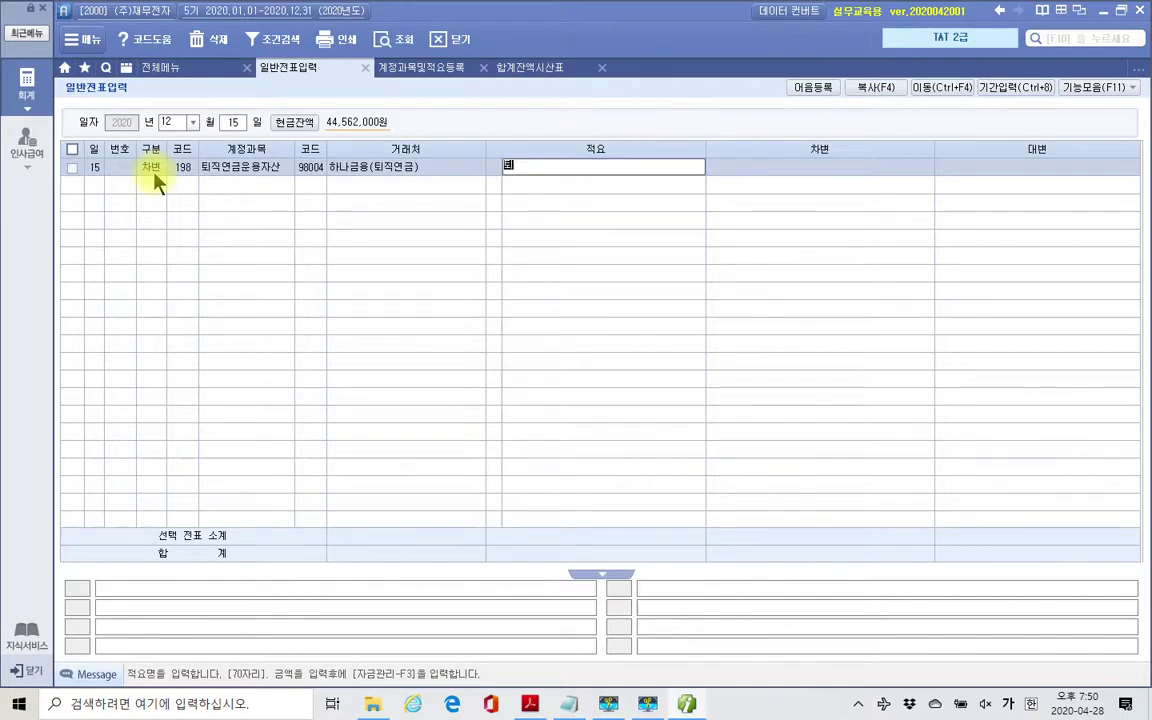
text(직연)
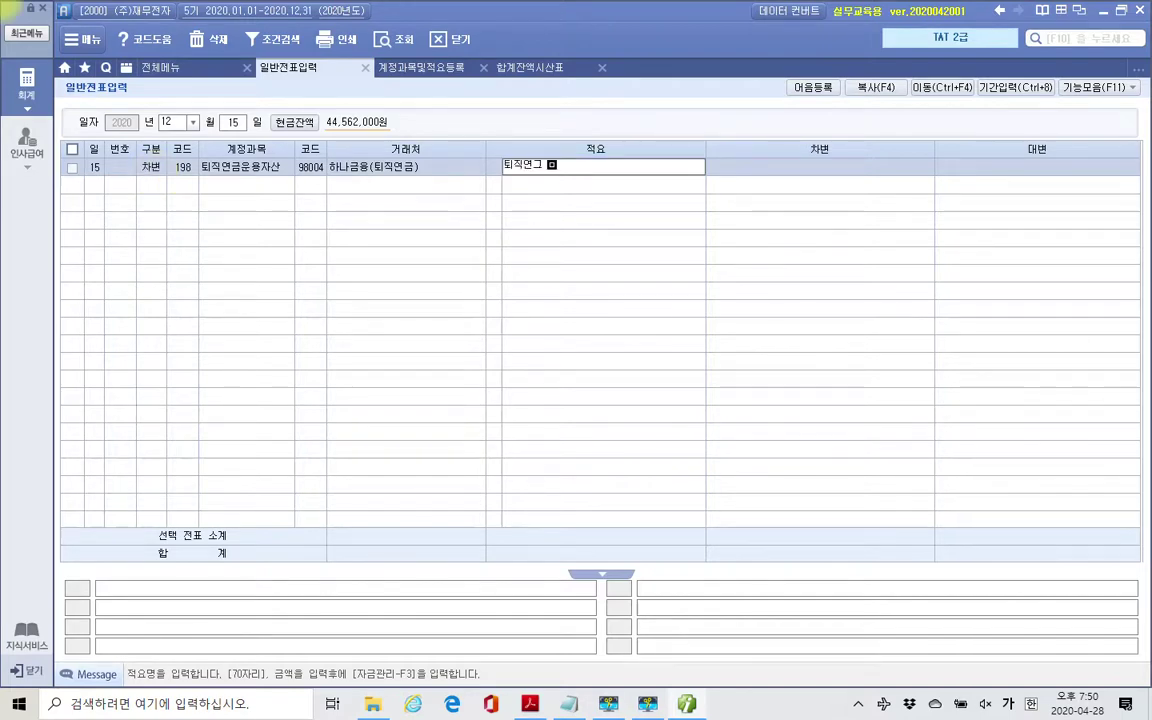
text(금 부담금)
key(Return)
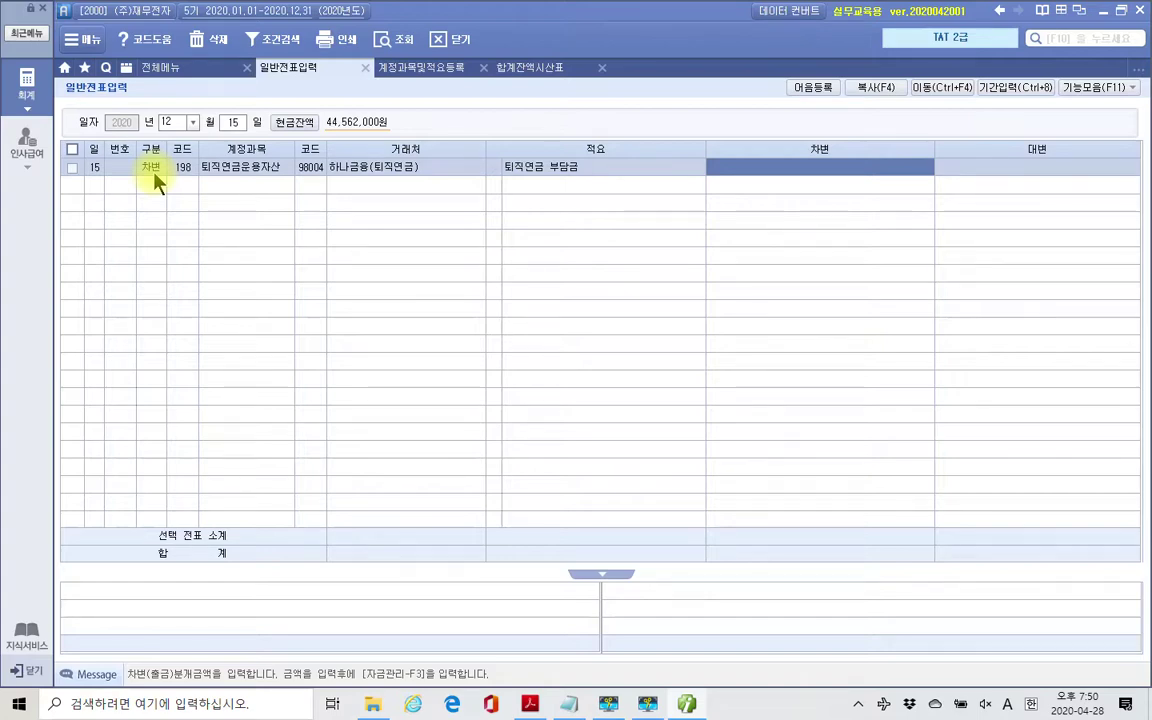
text(18000000)
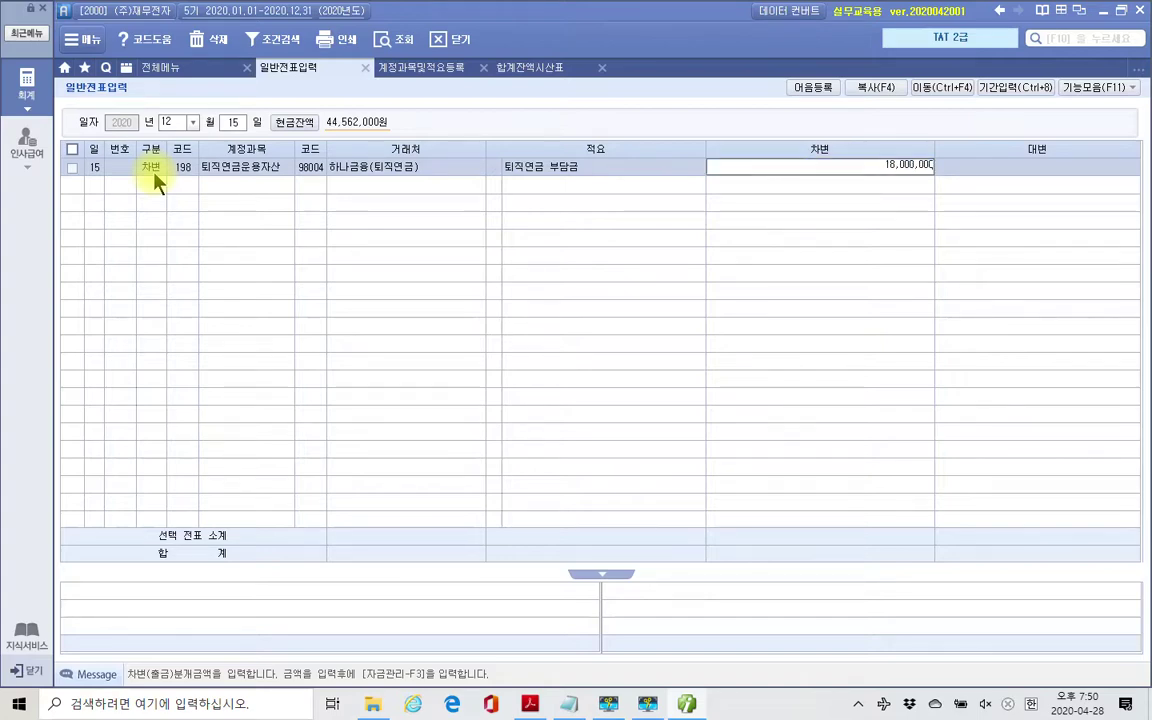
key(Return)
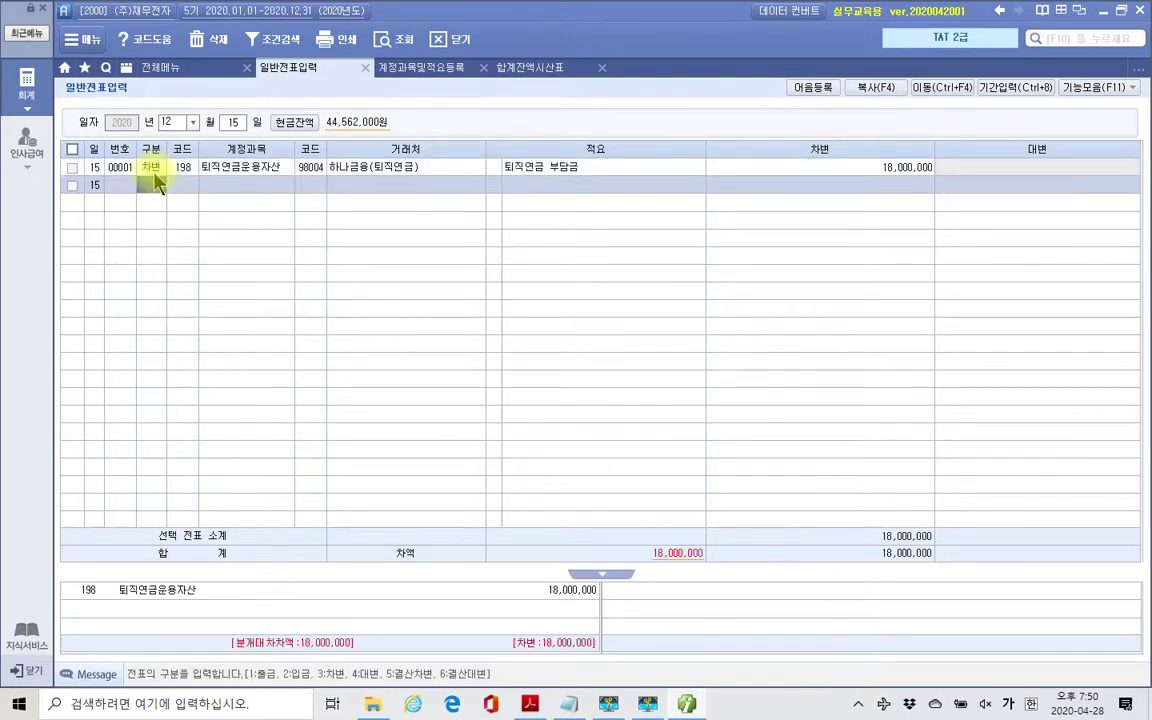
Add a credit (대변) line for account 103 보통예금 with 98000 한국은행(보통) as counterparty.
text(4)
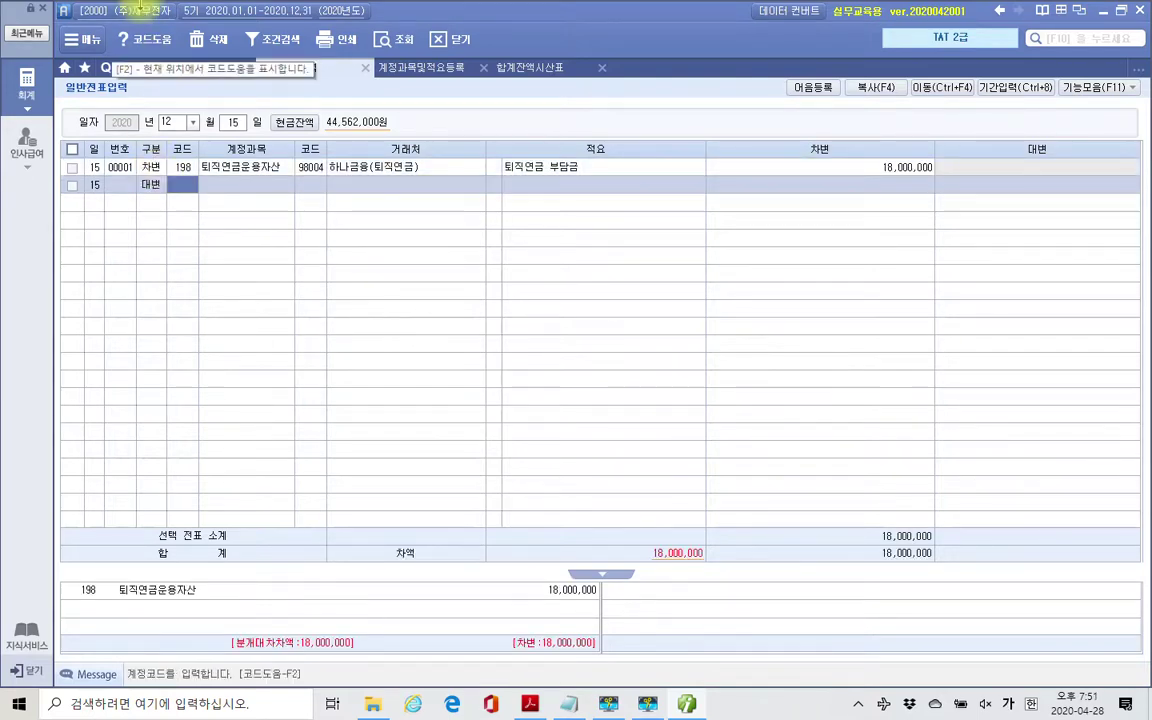
text(103)
key(Return)
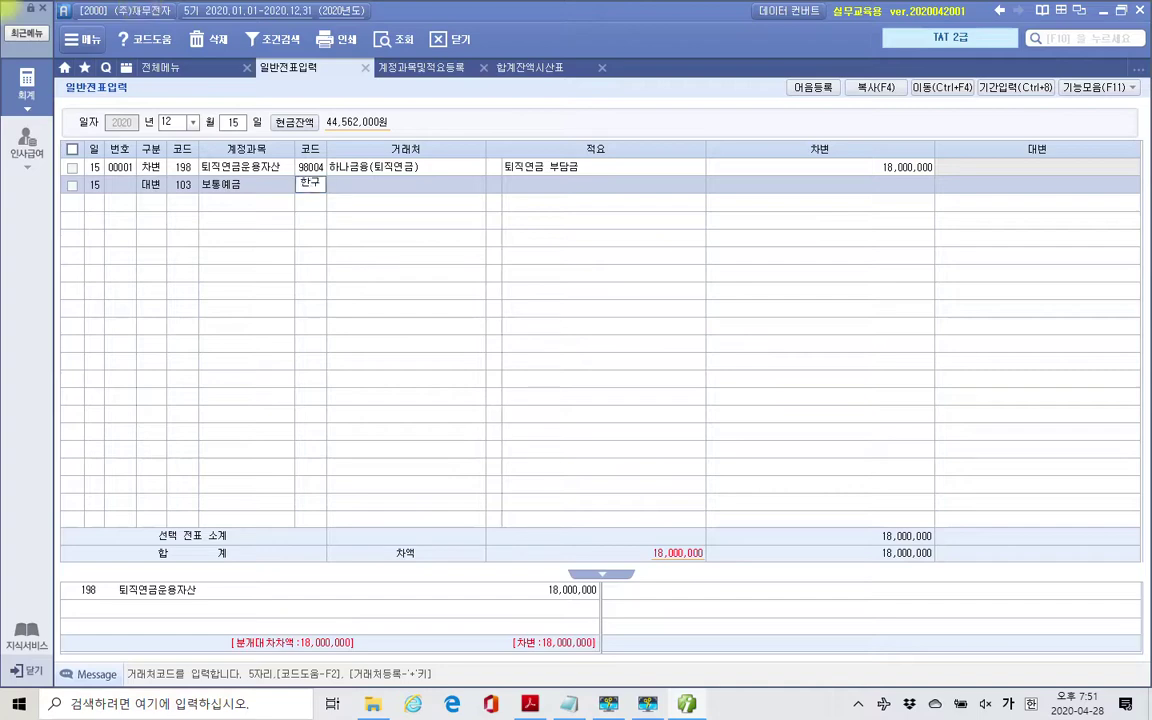
text(한국)
key(Return)
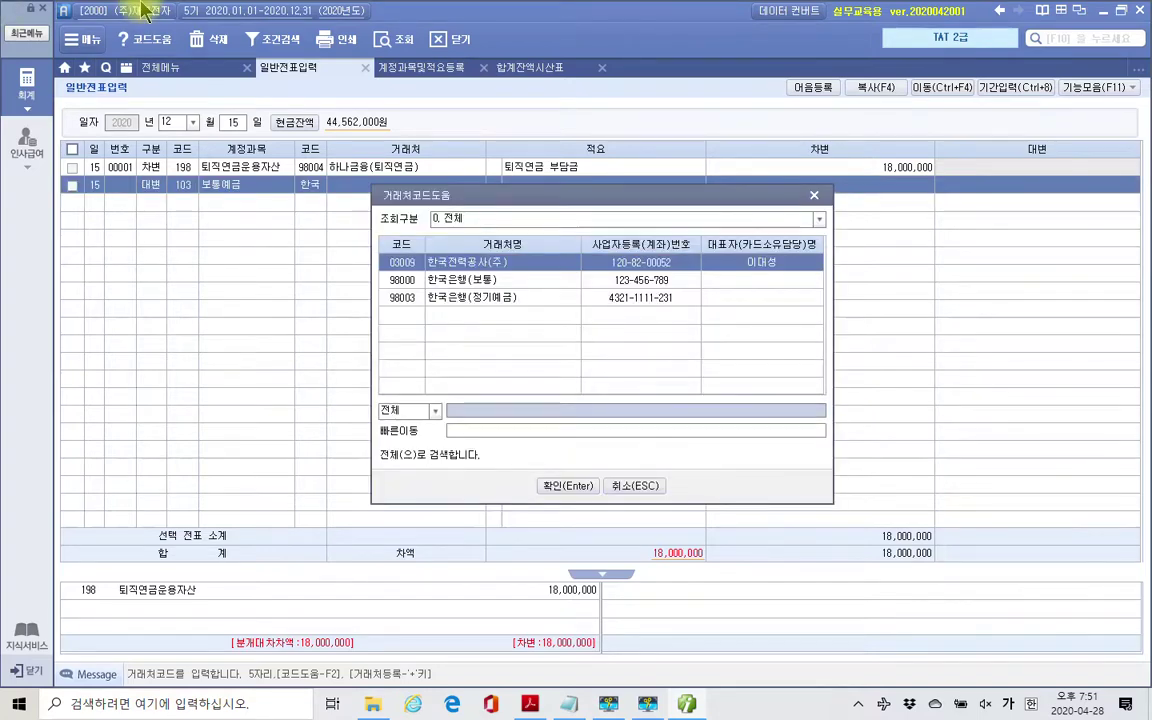
key(Down)
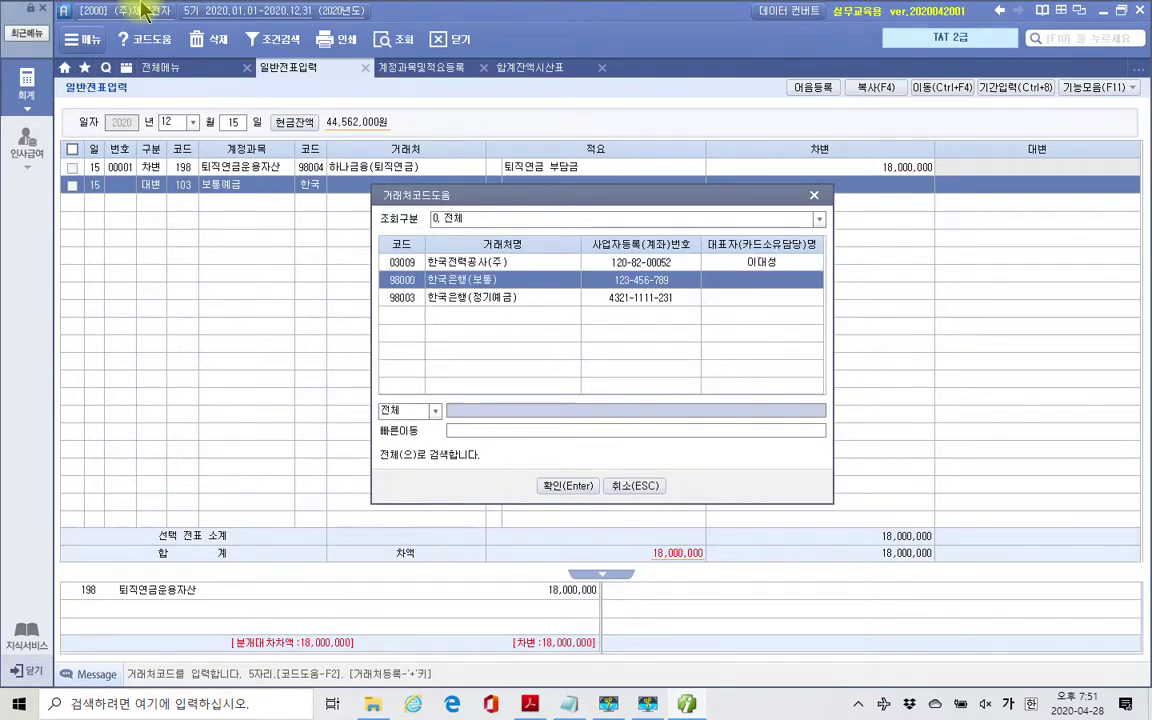
key(Return)
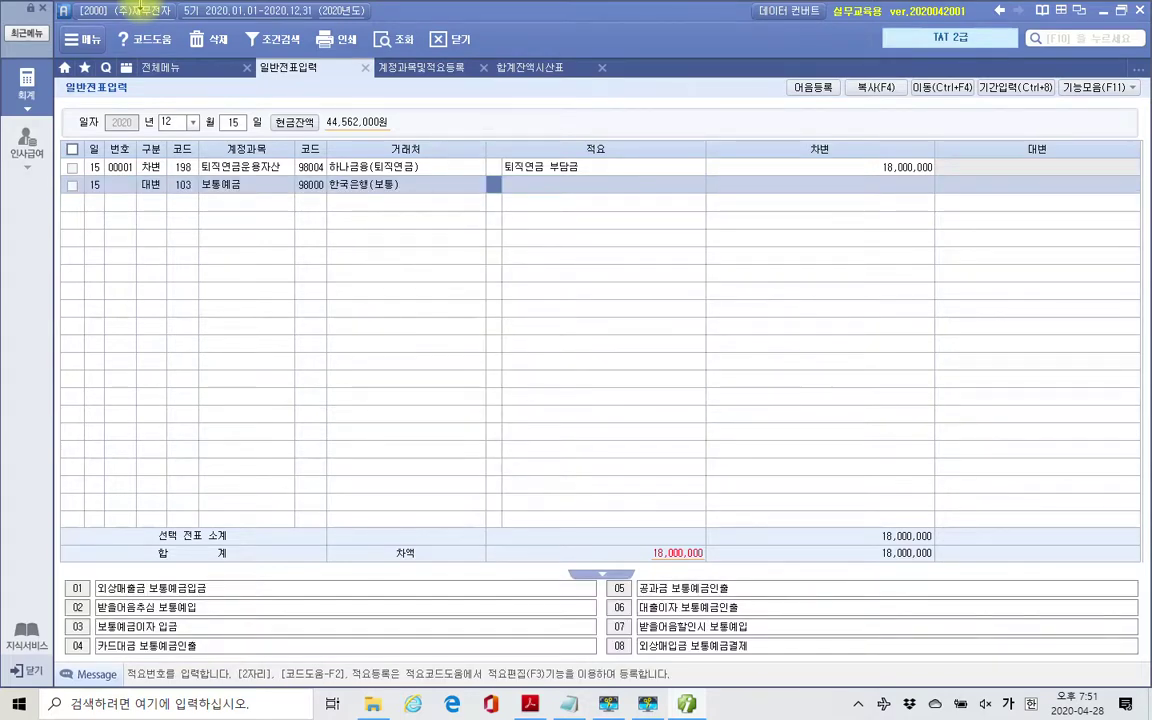
Carry the description 퇴직연금 부담금 over to the credit line and enter a credit amount of 18,000,000.
key(Return)
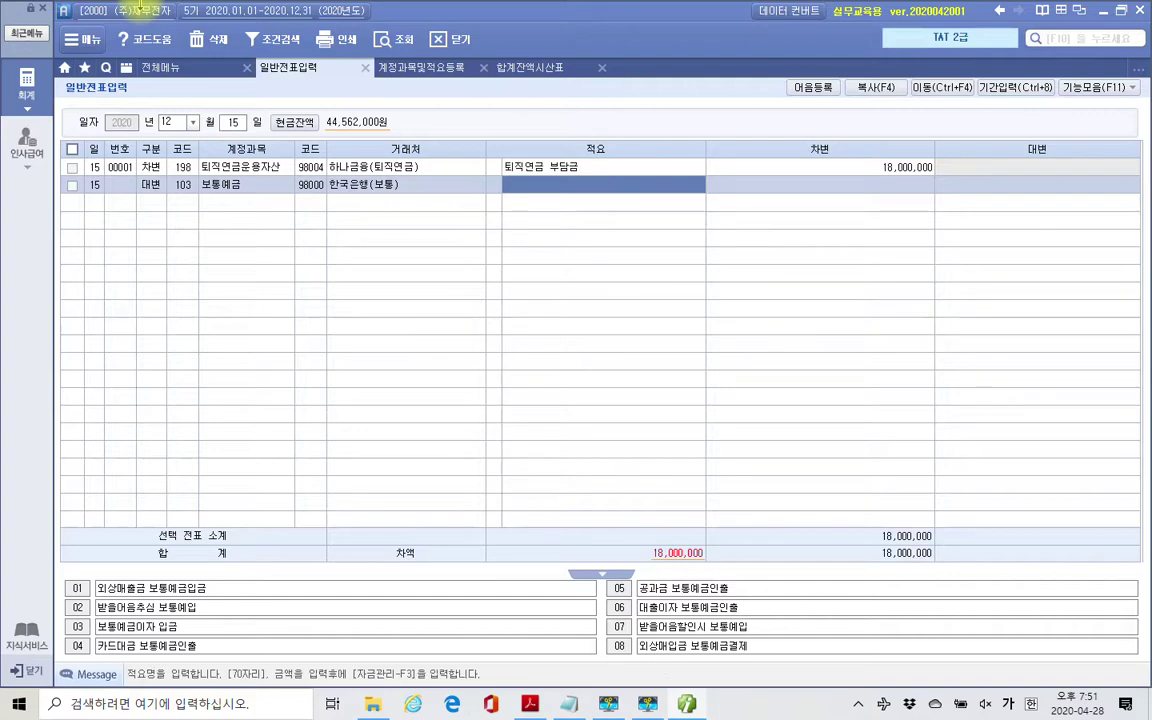
key(Return)
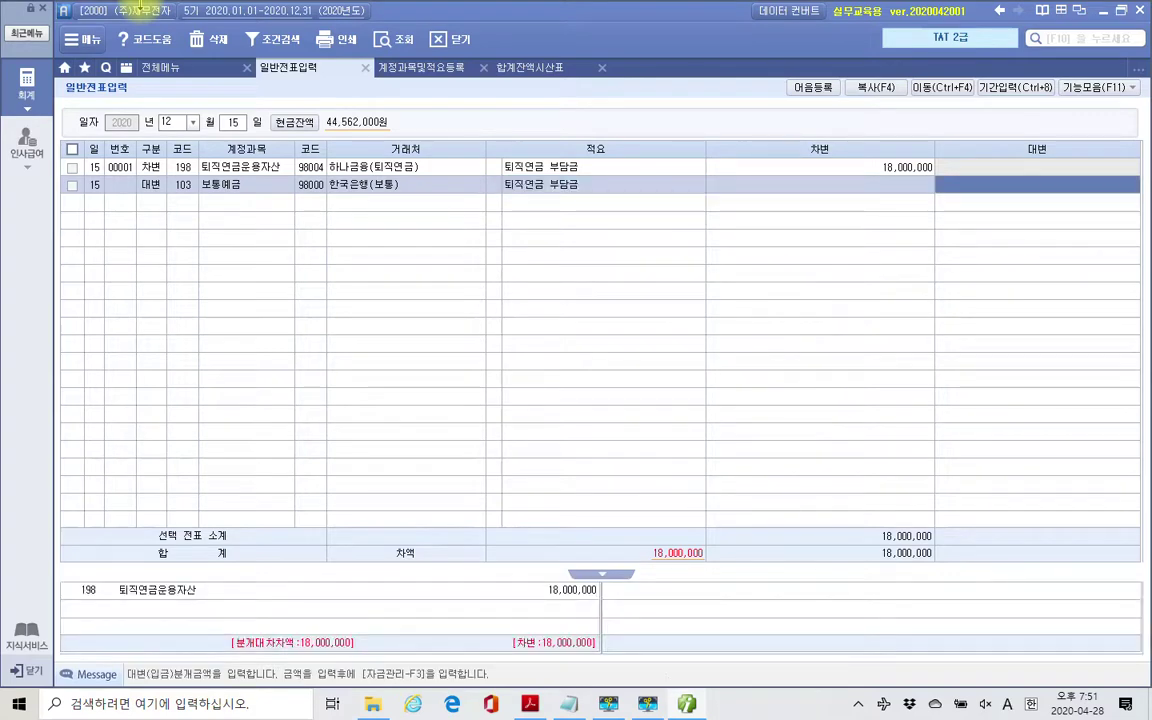
text(18000000)
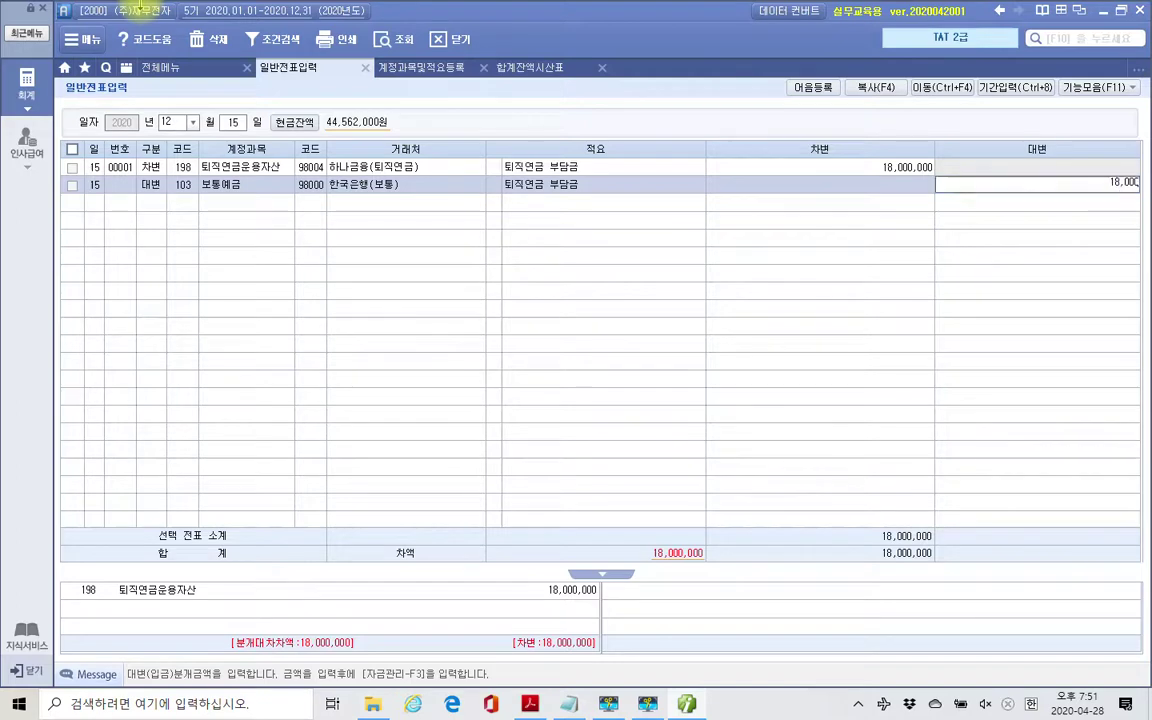
key(Return)
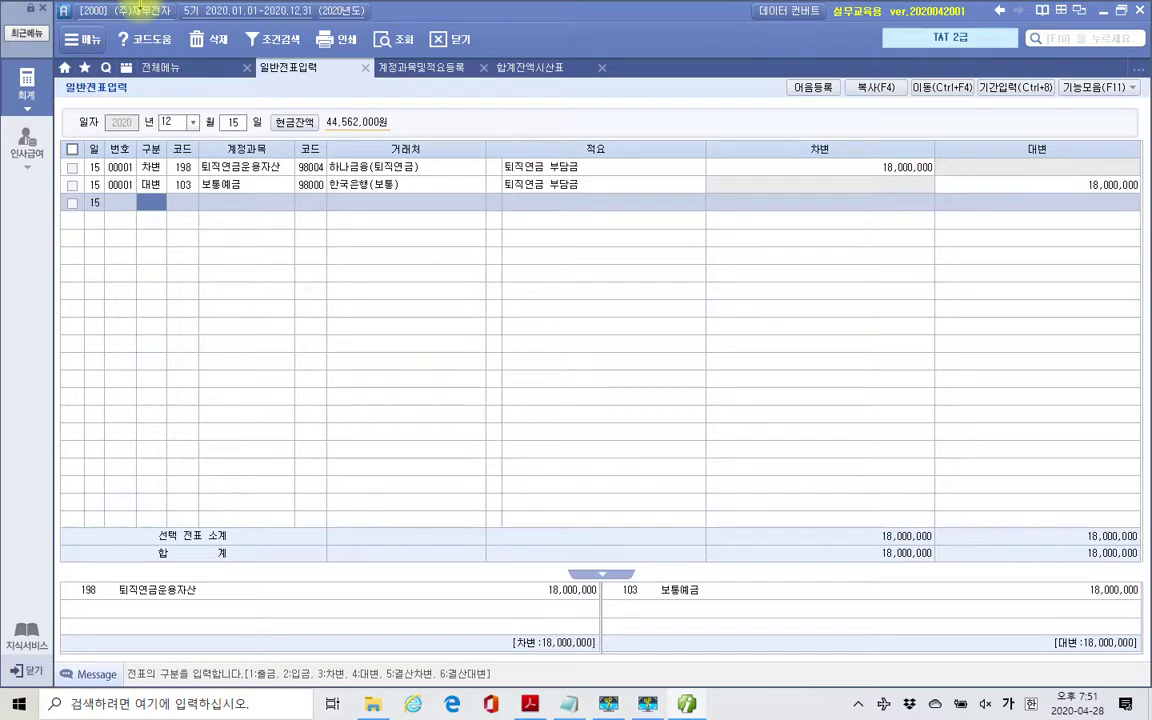
Circle the account codes and counterparty codes of both voucher lines in red and draw an arrow from each circle into the empty rows.
click(152, 185)
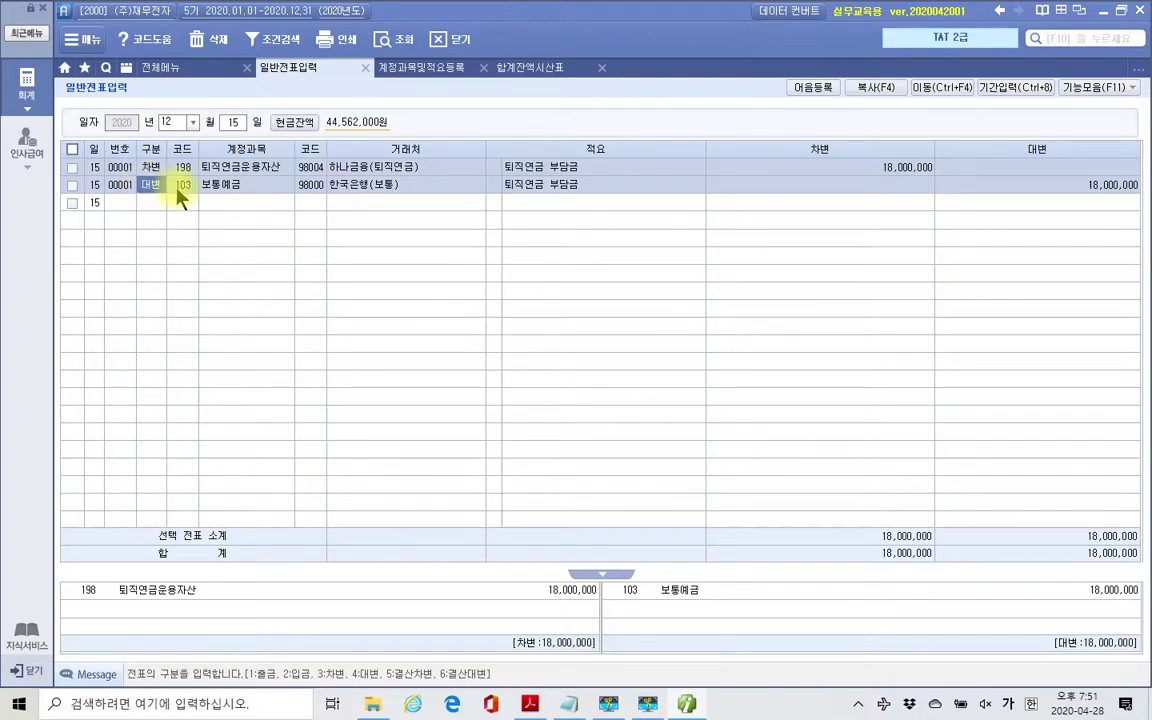
click(178, 188)
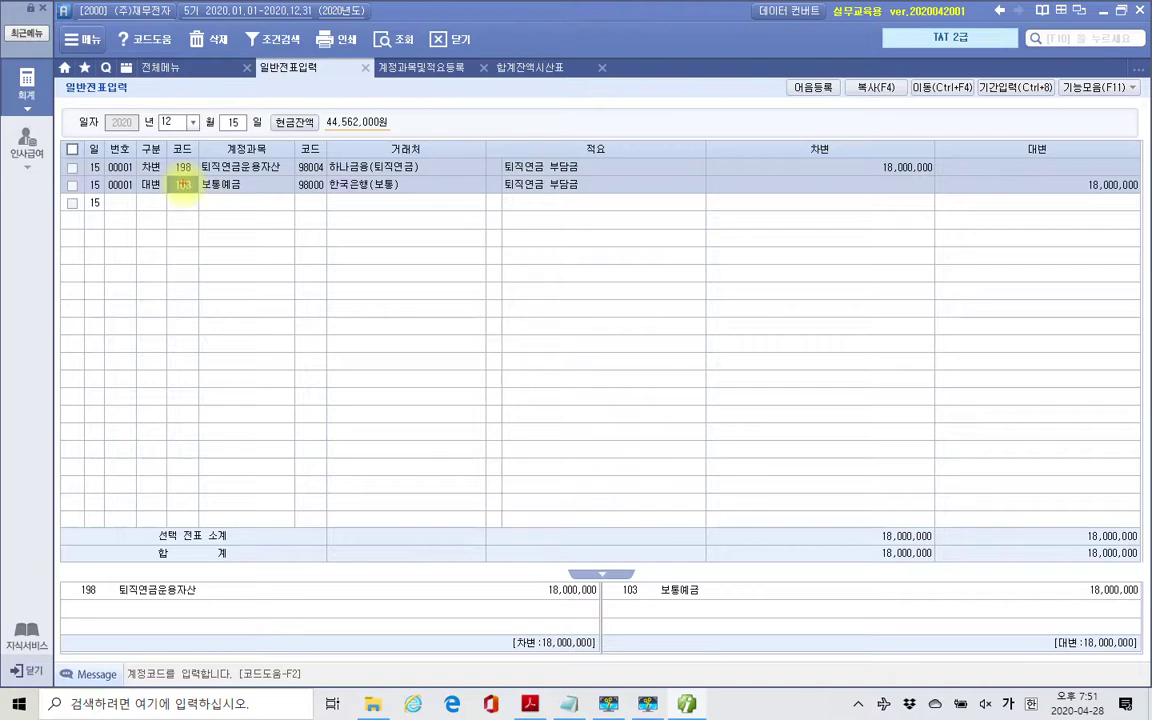
mouse_move(205, 219)
mouse_down()
mouse_move(193, 223)
mouse_move(207, 159)
mouse_move(212, 212)
mouse_up()
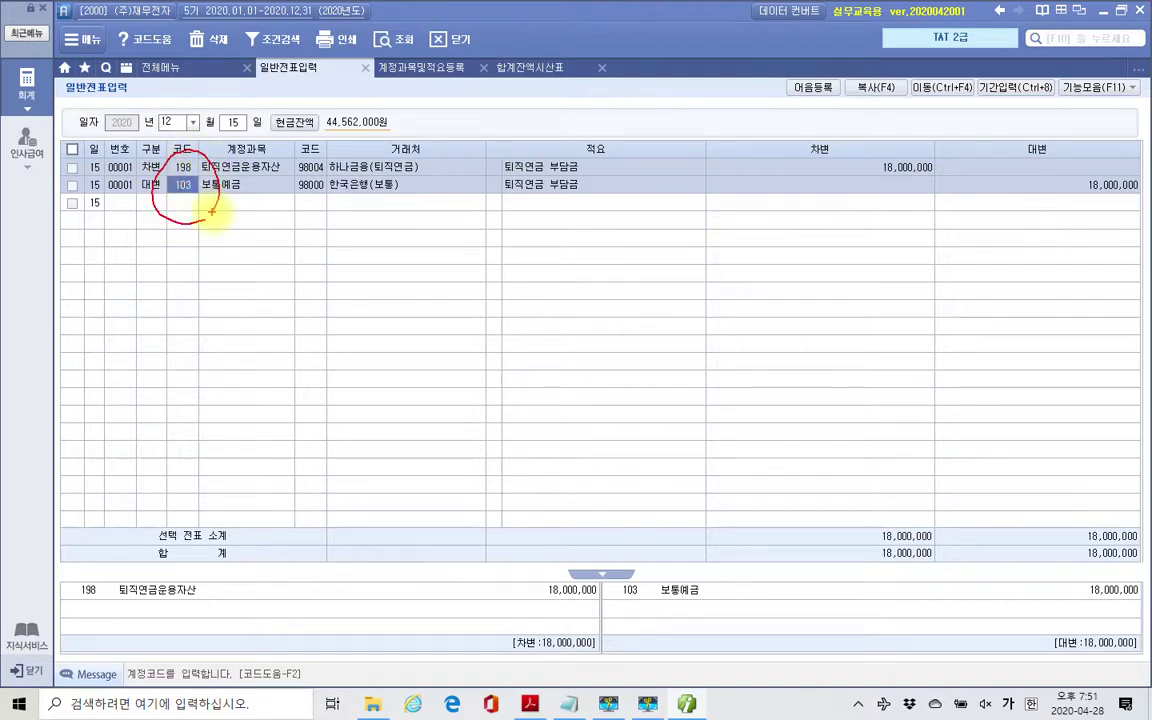
mouse_move(327, 214)
mouse_down()
mouse_move(336, 151)
mouse_move(322, 212)
mouse_move(399, 316)
mouse_up()
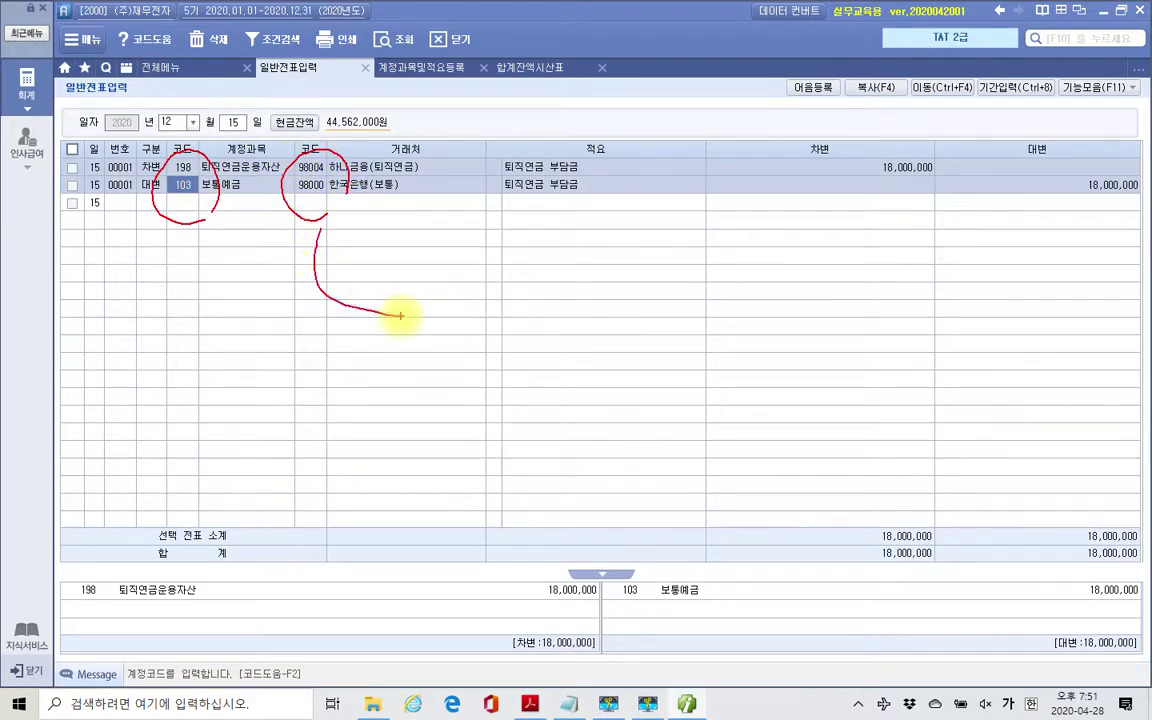
mouse_move(183, 230)
mouse_down()
mouse_move(367, 300)
mouse_move(366, 329)
mouse_move(417, 317)
mouse_move(377, 335)
mouse_up()
Handwrite 한글 2자 입력 in red across the empty rows beside the arrowheads.
mouse_move(471, 230)
mouse_down()
mouse_move(484, 270)
mouse_move(505, 284)
mouse_move(480, 304)
mouse_up()
mouse_move(520, 255)
mouse_down()
mouse_move(522, 327)
mouse_move(558, 296)
mouse_up()
drag(488, 345, 507, 377)
mouse_move(565, 265)
mouse_down()
mouse_move(567, 295)
mouse_move(599, 297)
mouse_up()
drag(549, 346, 587, 374)
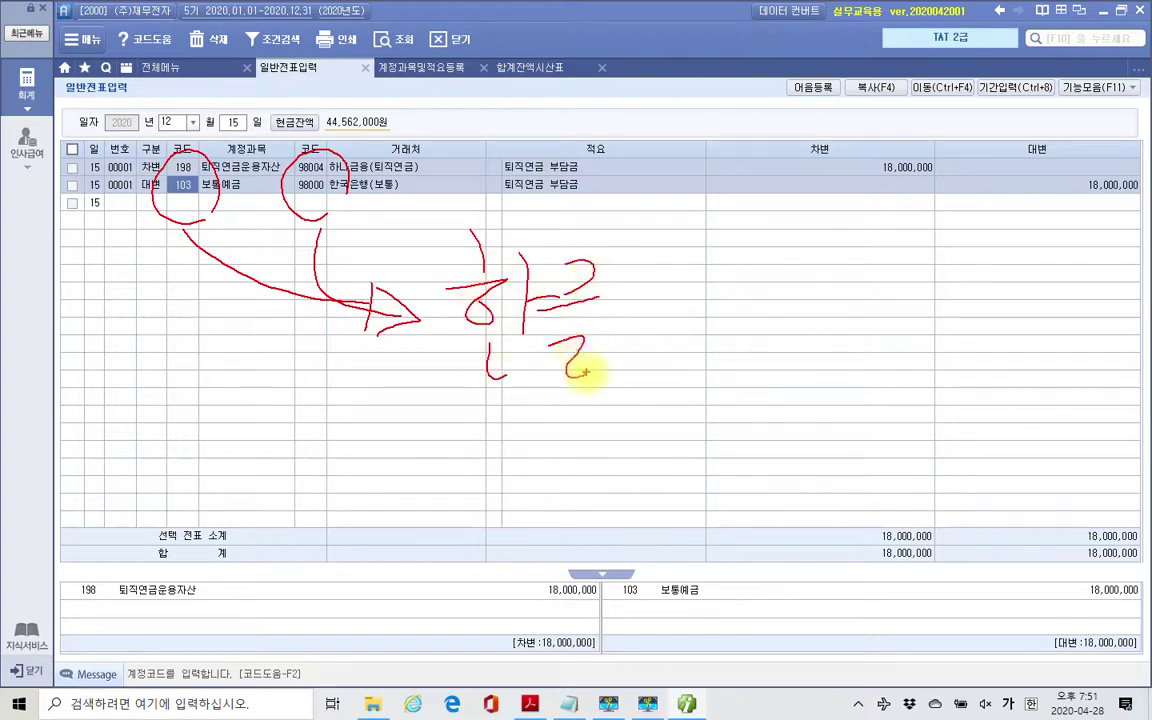
mouse_move(659, 279)
mouse_down()
mouse_move(669, 361)
mouse_move(722, 355)
mouse_up()
drag(760, 289, 757, 340)
drag(775, 315, 795, 343)
drag(810, 245, 810, 408)
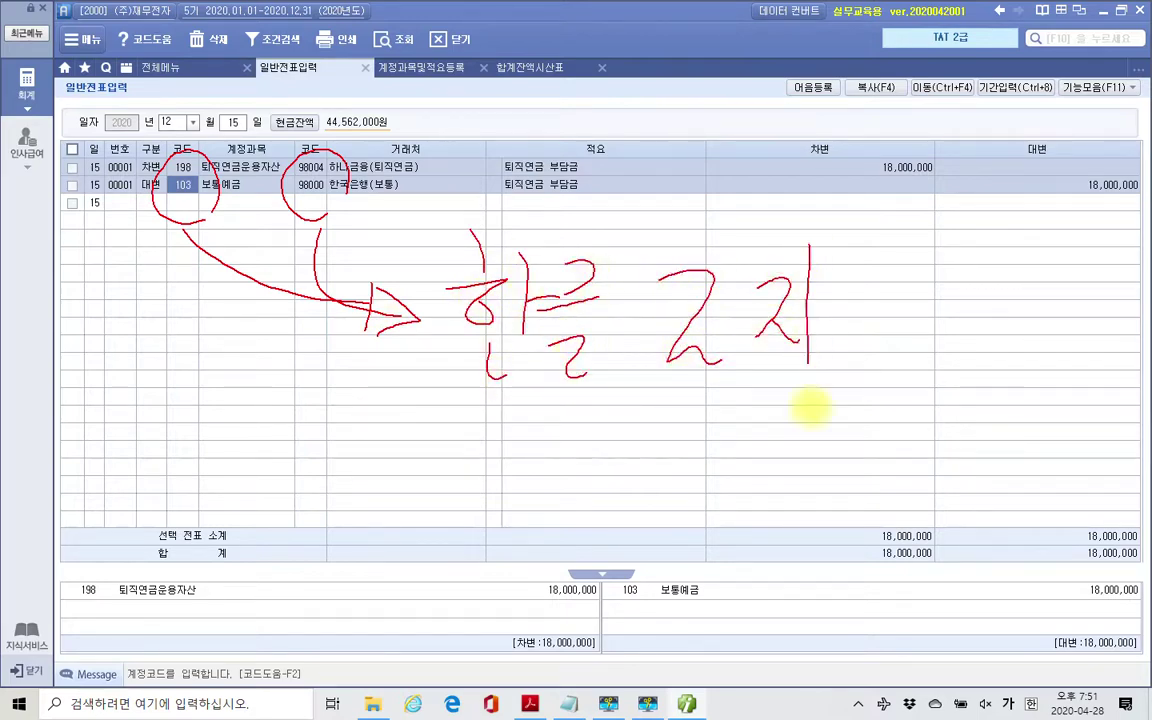
drag(798, 345, 843, 339)
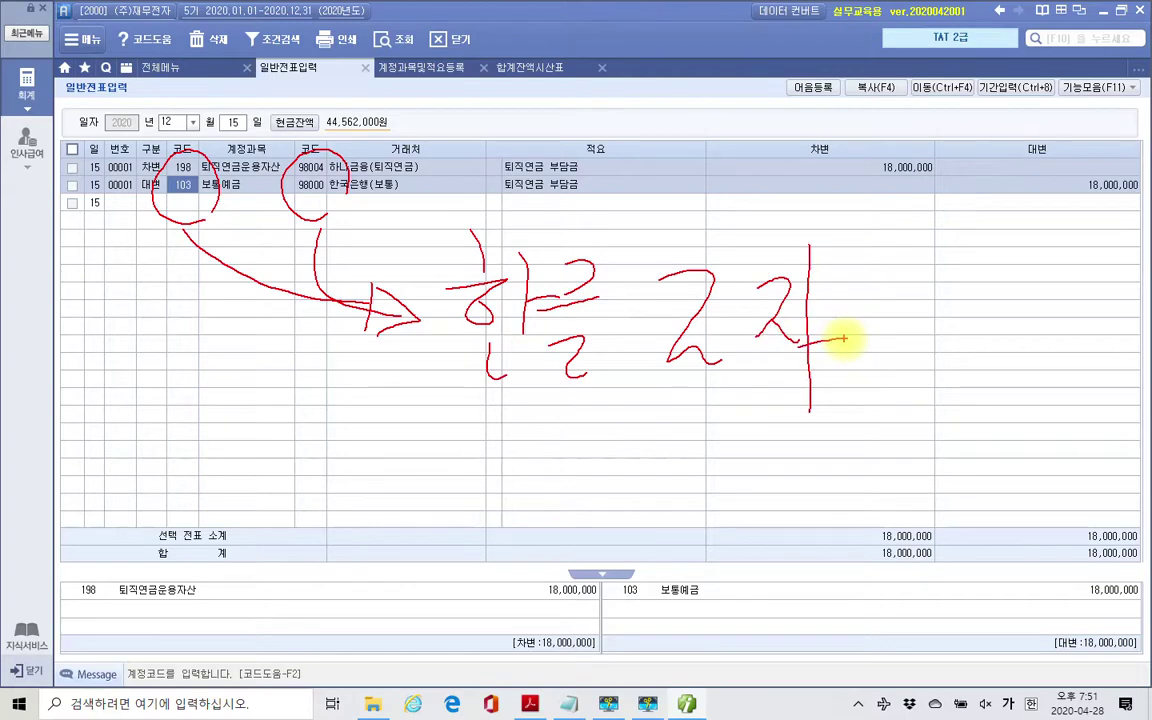
drag(903, 290, 918, 317)
drag(893, 346, 893, 389)
drag(918, 318, 921, 360)
mouse_move(960, 292)
mouse_down()
mouse_move(980, 337)
mouse_move(1008, 329)
mouse_move(1009, 411)
mouse_up()
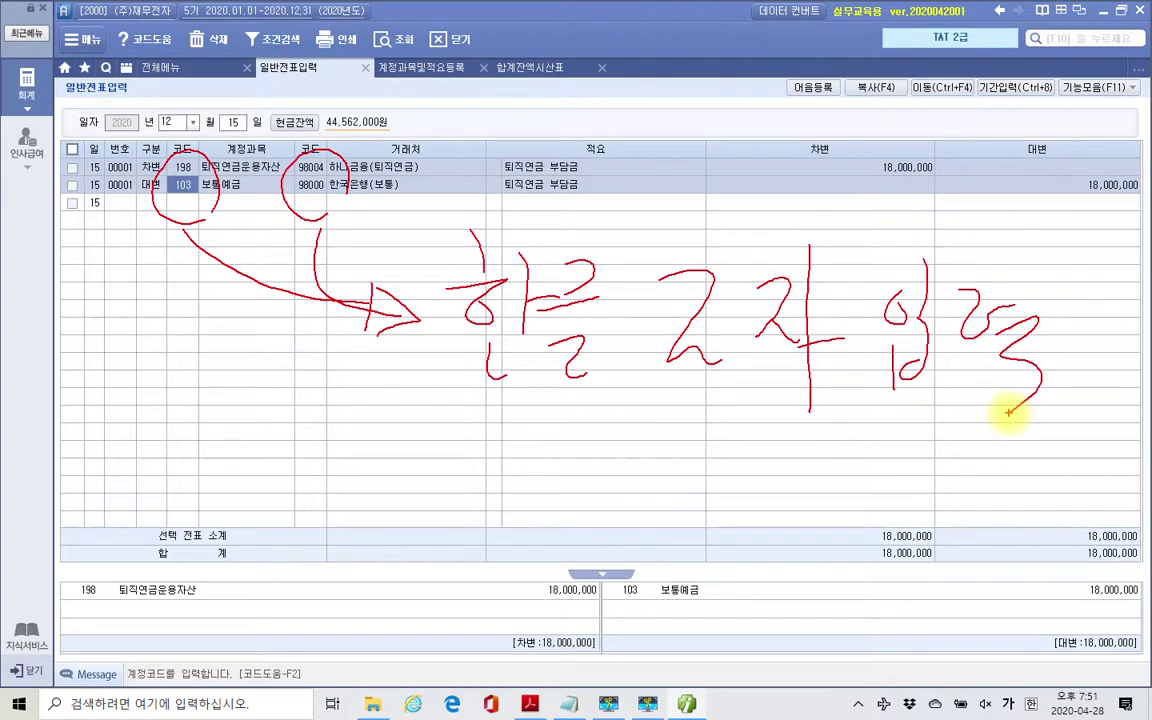
Circle the handwritten 2자 and draw another red circle around the account codes.
mouse_move(765, 437)
mouse_down()
mouse_move(828, 239)
mouse_move(803, 447)
mouse_up()
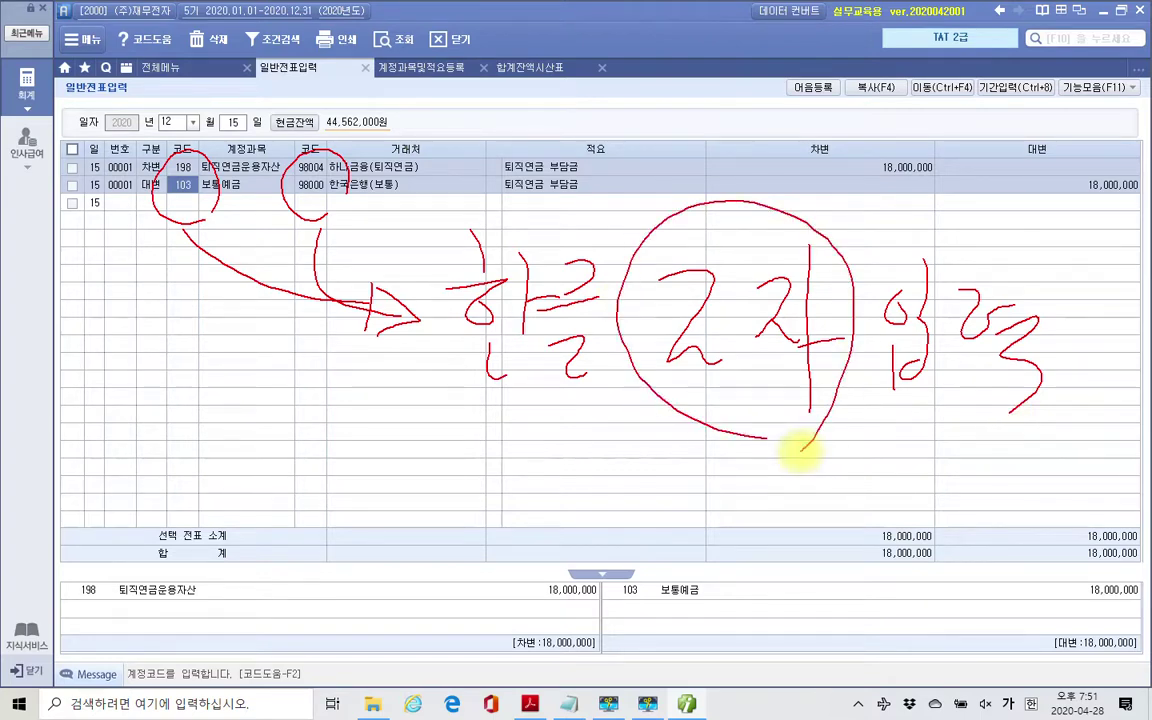
drag(160, 229, 205, 205)
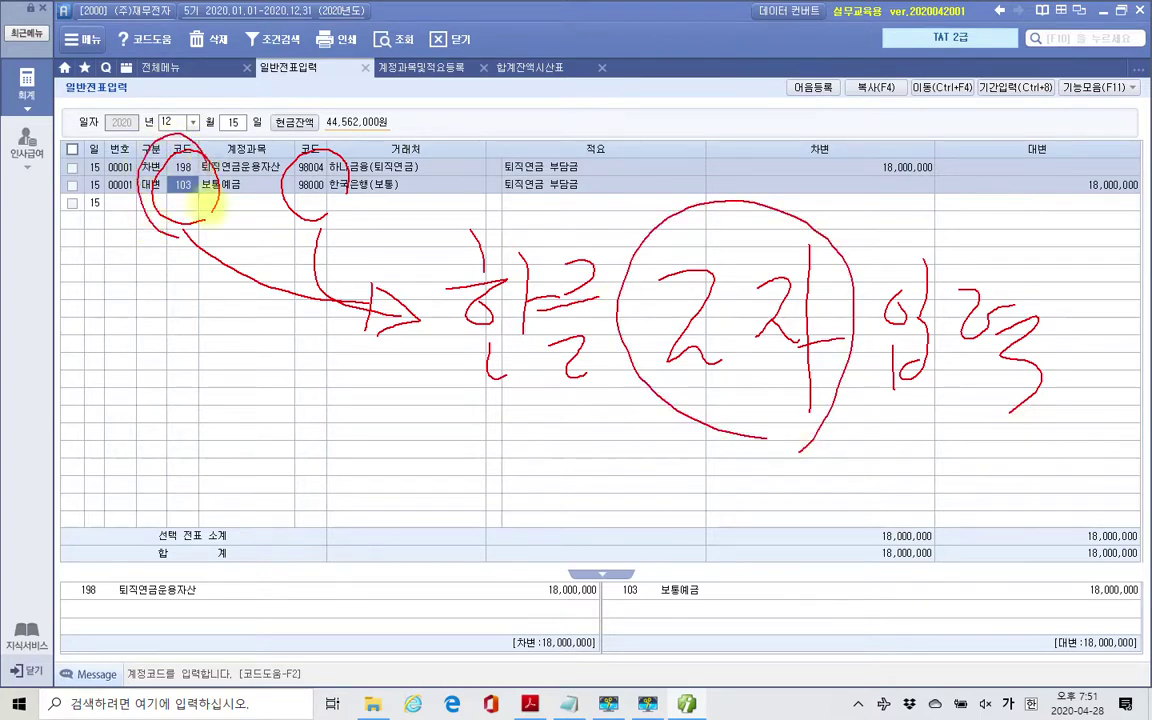
Circle the counterparty codes again in red, double-underline the handwritten 2자, and clear all the red annotations from the voucher screen.
mouse_move(303, 200)
mouse_down()
mouse_move(329, 129)
mouse_move(335, 210)
mouse_up()
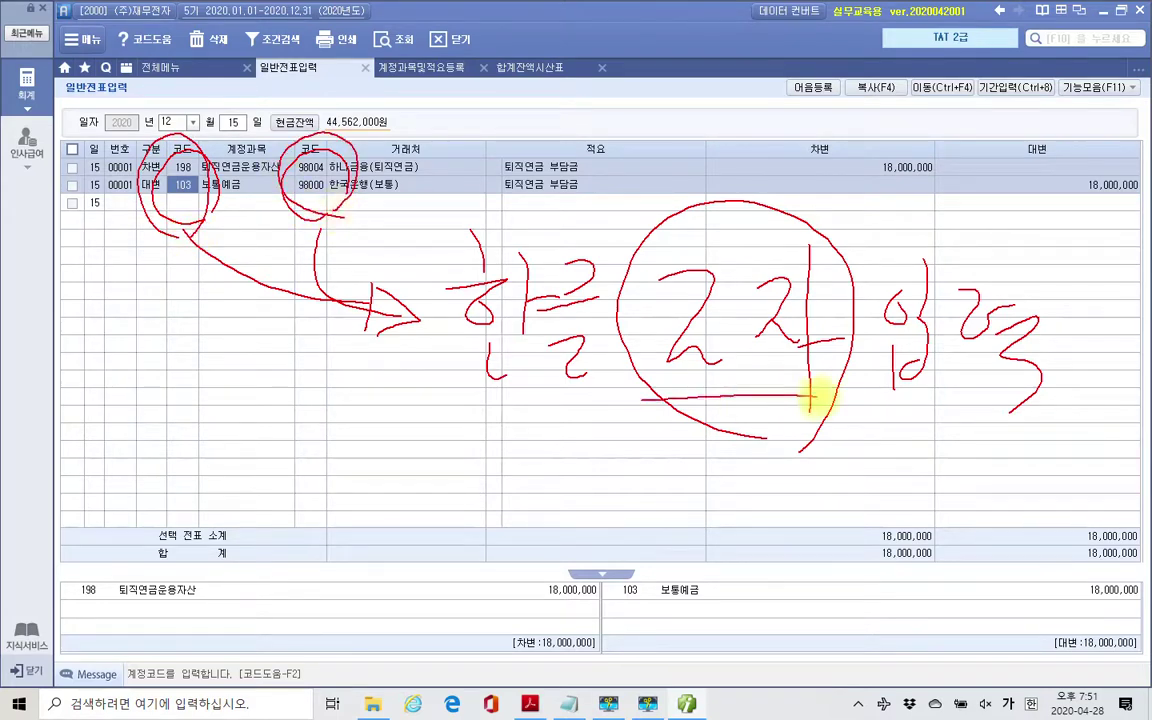
drag(641, 401, 818, 397)
drag(679, 413, 808, 420)
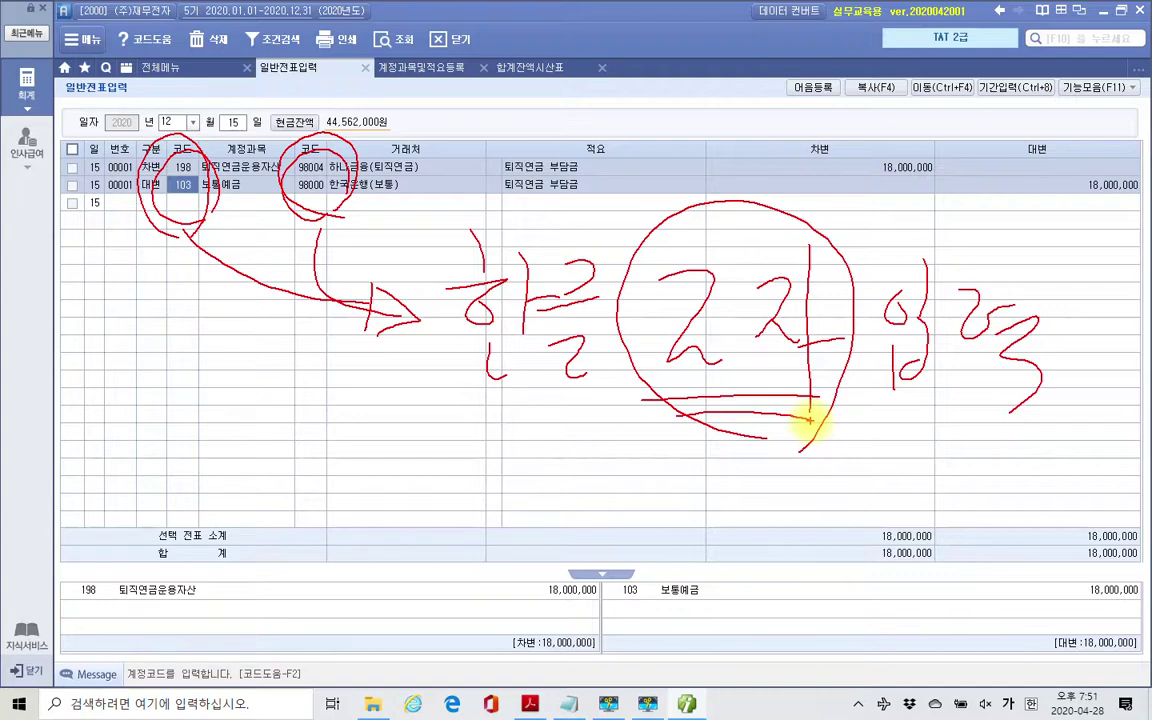
key(Escape)
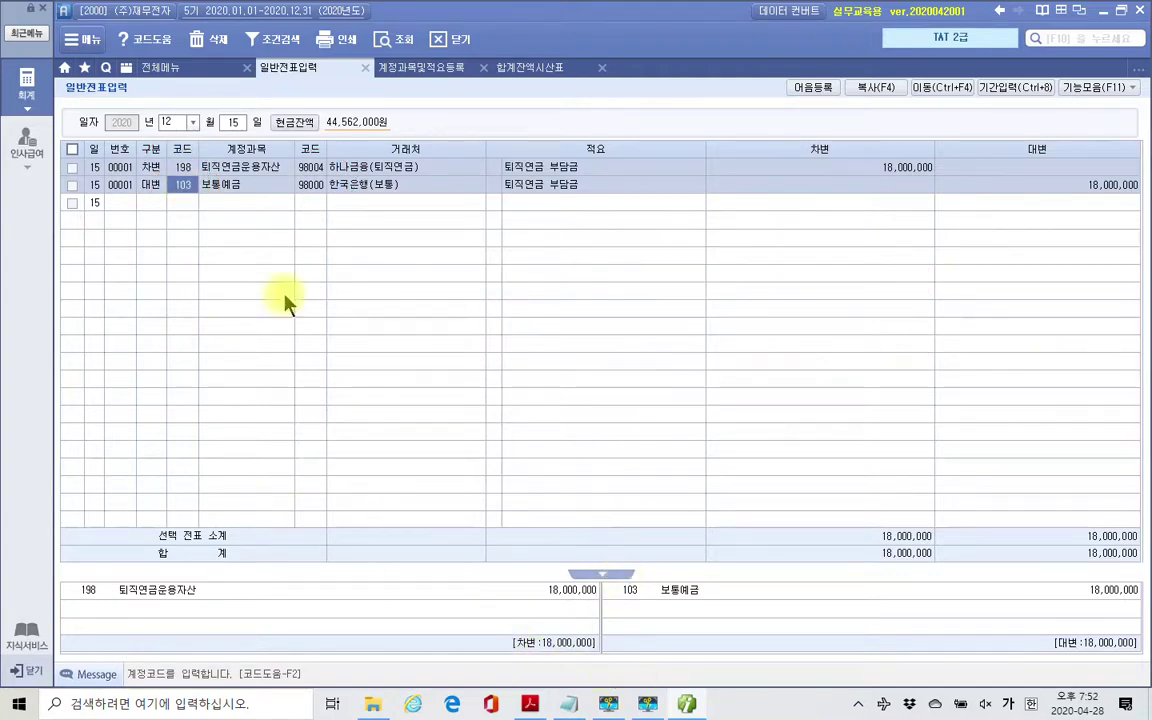
Switch to the exercise PDF in Adobe Acrobat Reader and review voucher exercises 4 and 5 on page 24.
key(alt+Tab)
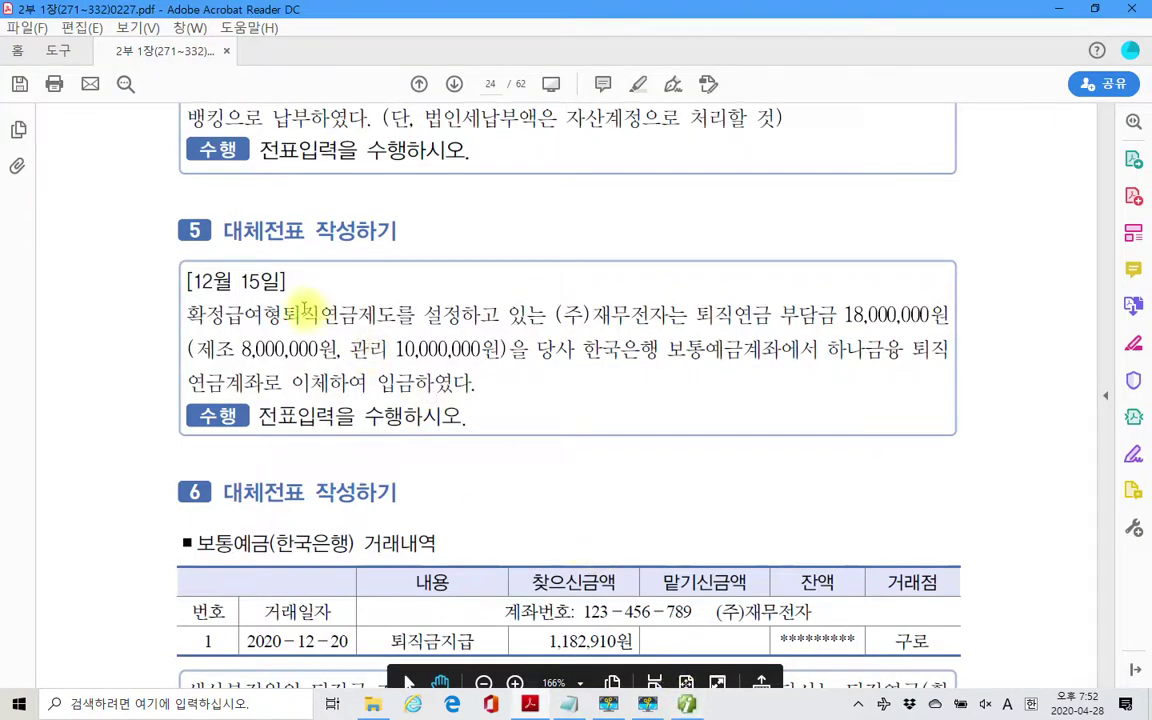
scroll(303, 311, up, 5)
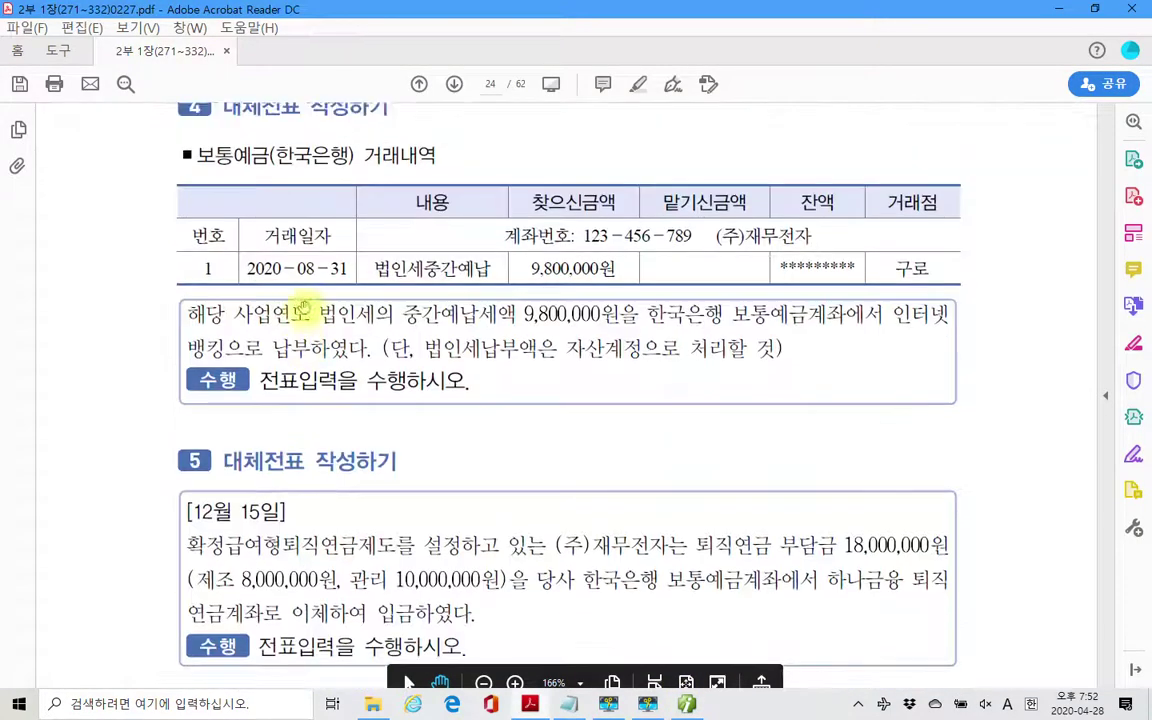
scroll(303, 315, down, 3)
scroll(303, 305, down, 2)
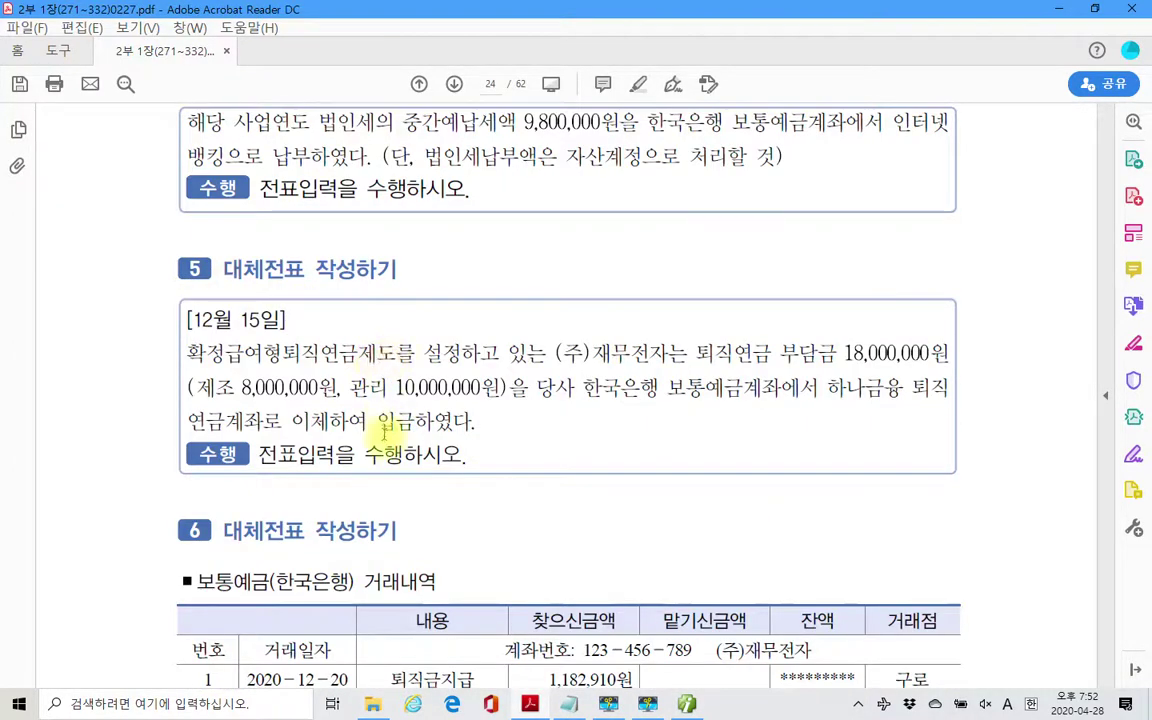
scroll(322, 455, down, 5)
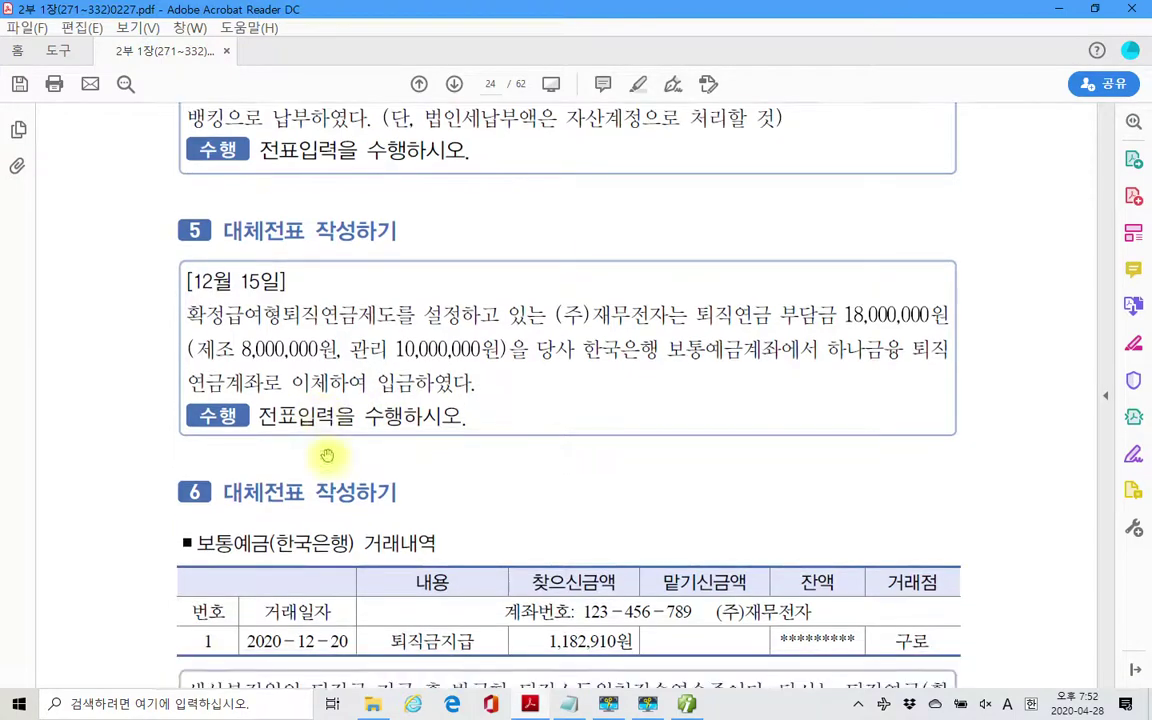
Examine exercise 6 on the December 20 retirement payment together with its retirement income withholding receipt on the following page.
scroll(329, 455, down, 12)
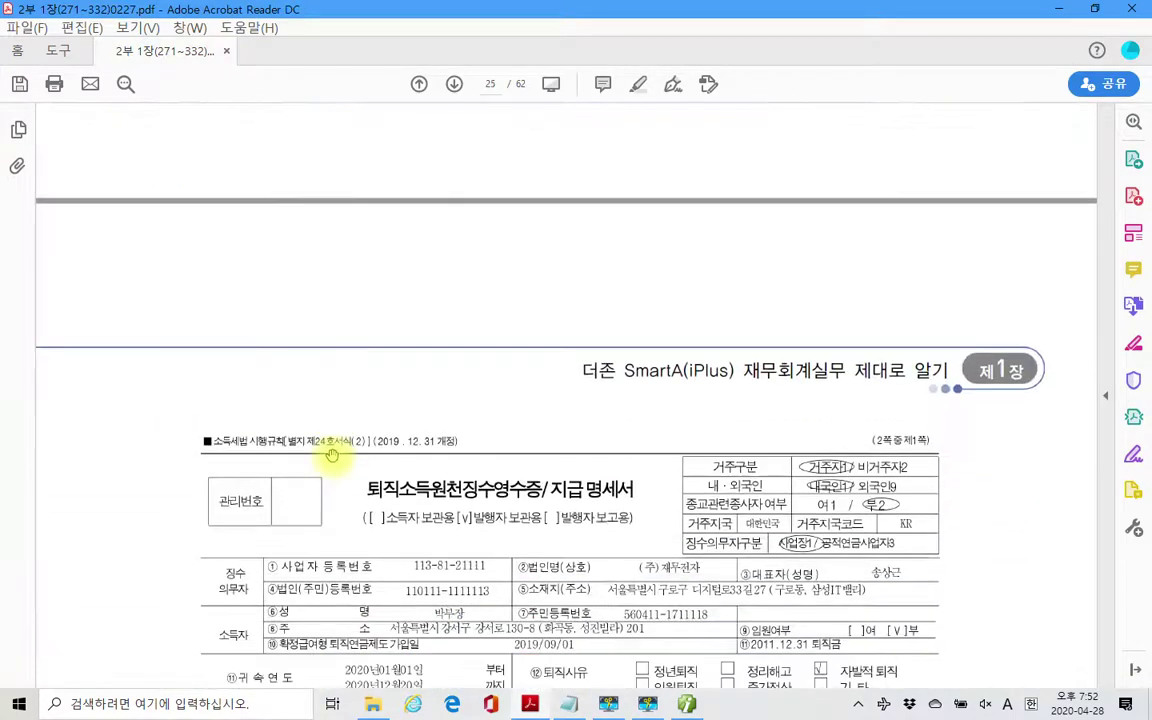
scroll(330, 455, up, 10)
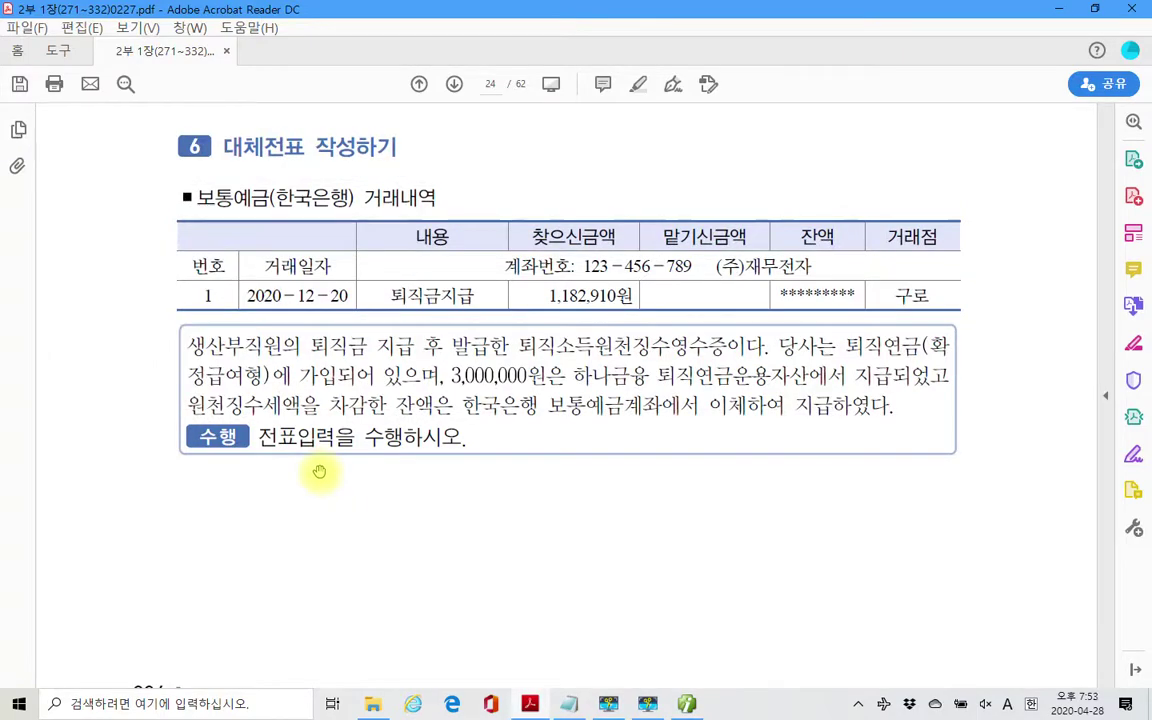
scroll(319, 471, down, 10)
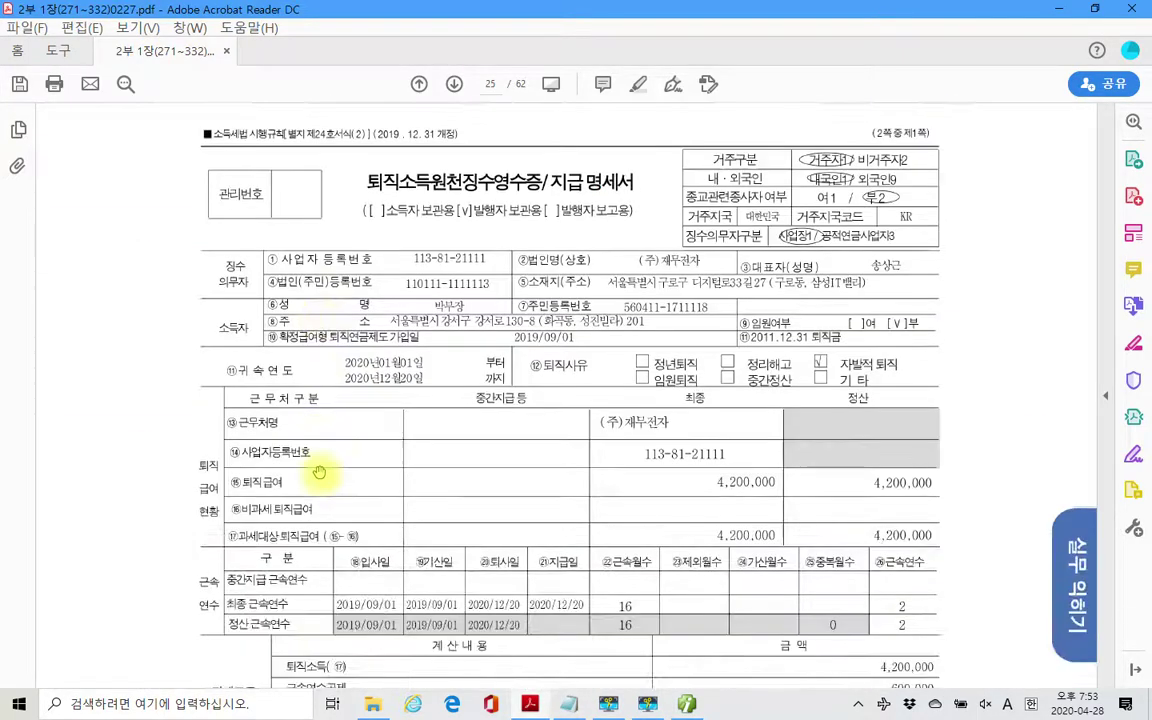
scroll(319, 471, down, 10)
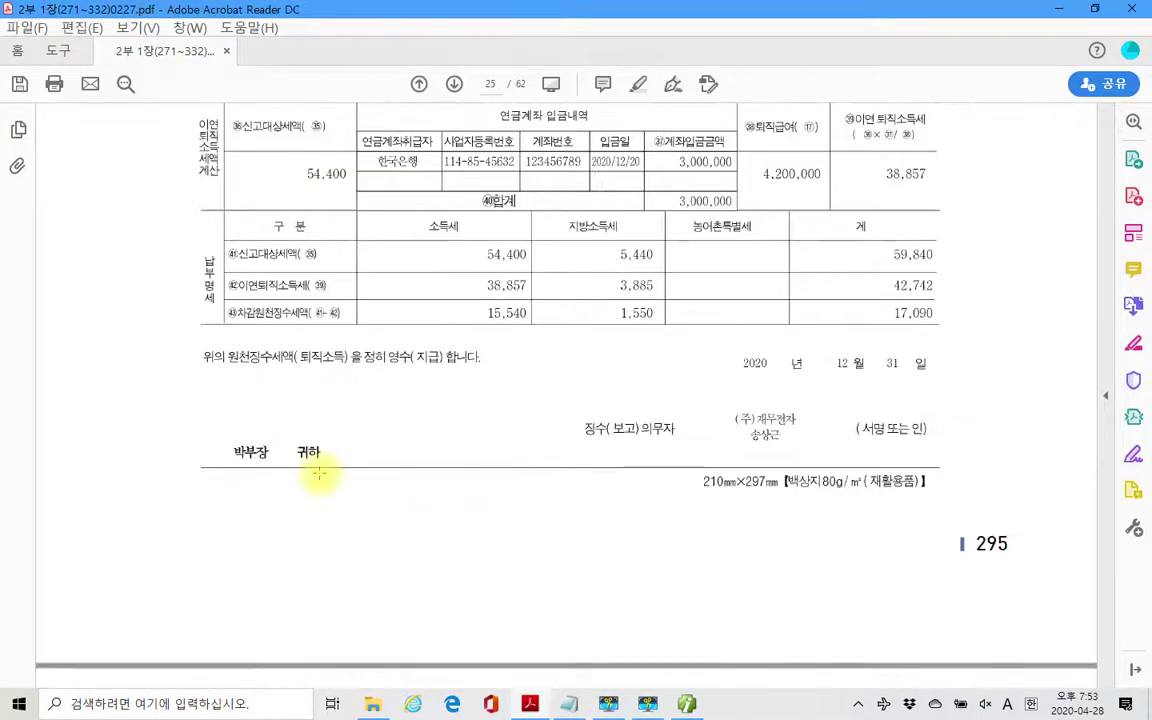
scroll(319, 471, down, 5)
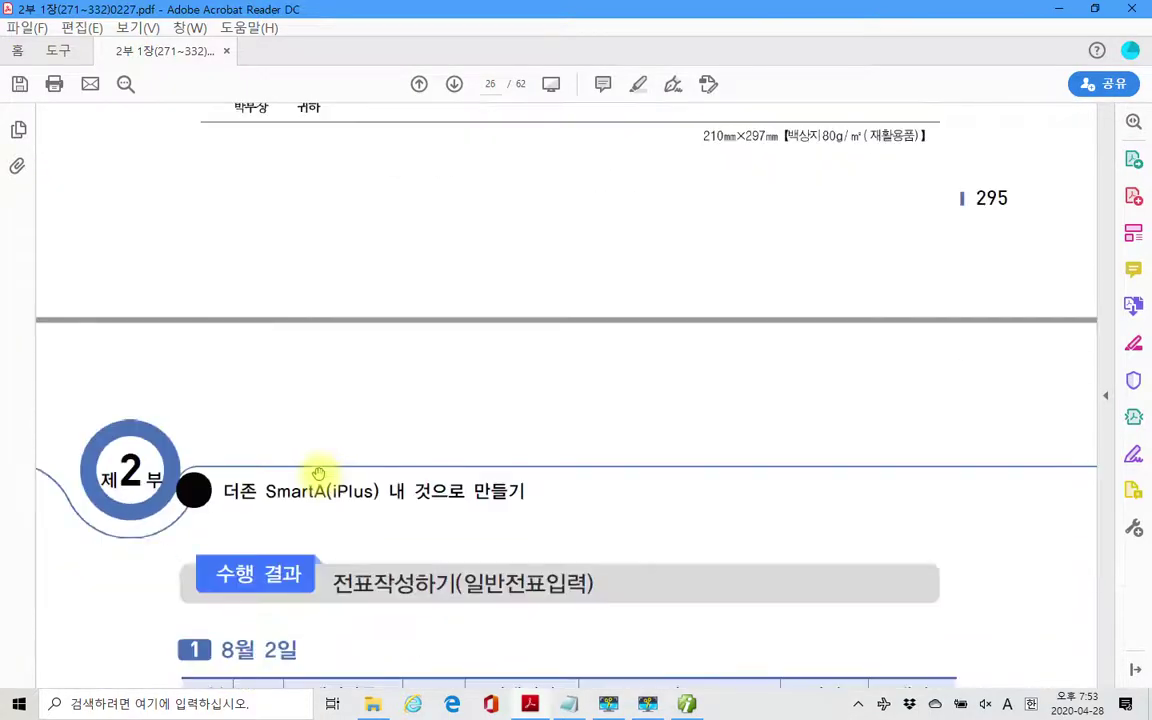
scroll(319, 471, up, 10)
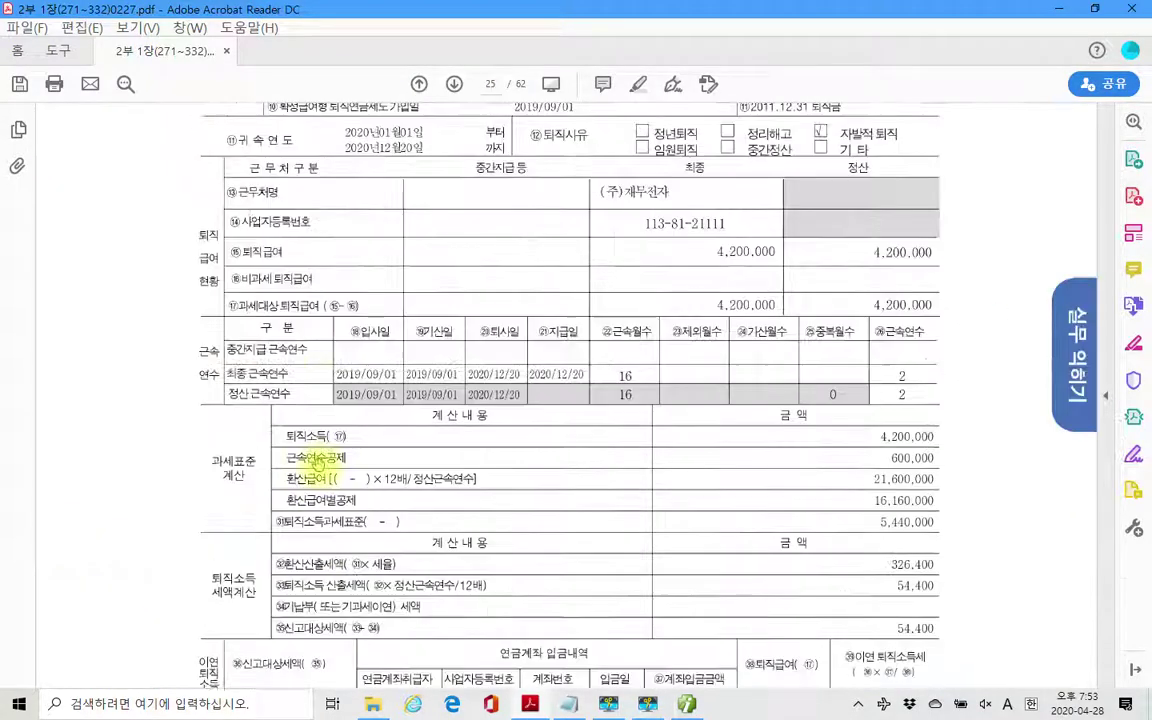
scroll(317, 462, up, 10)
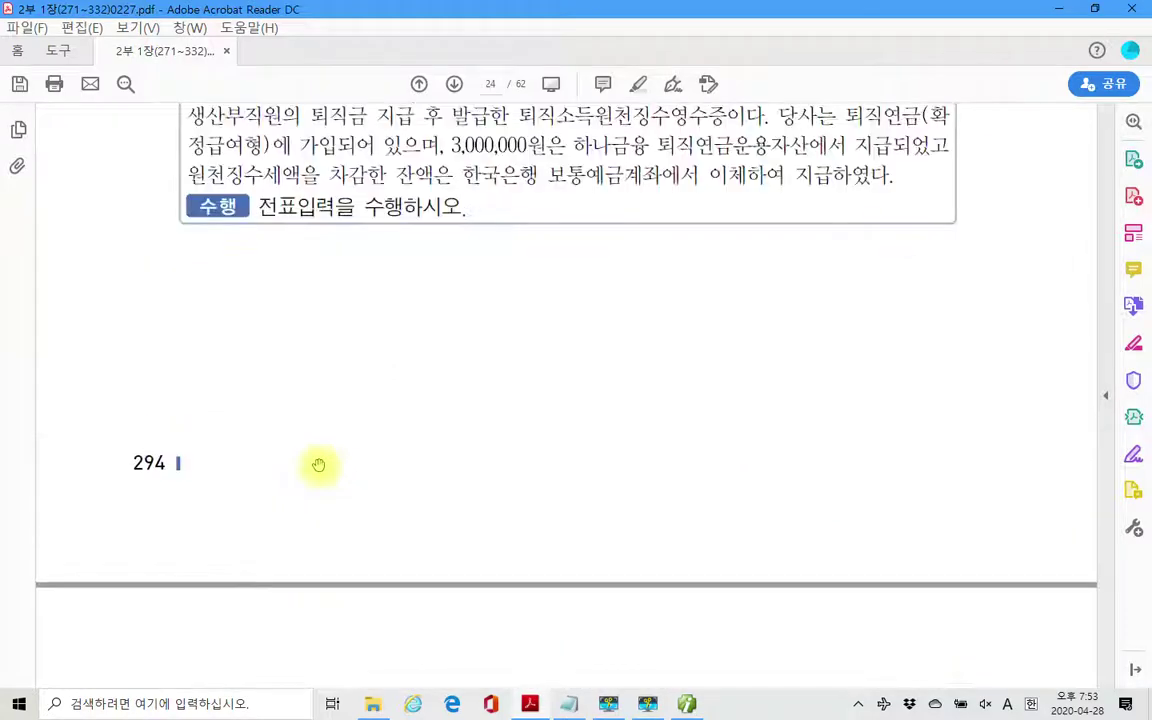
scroll(317, 464, up, 5)
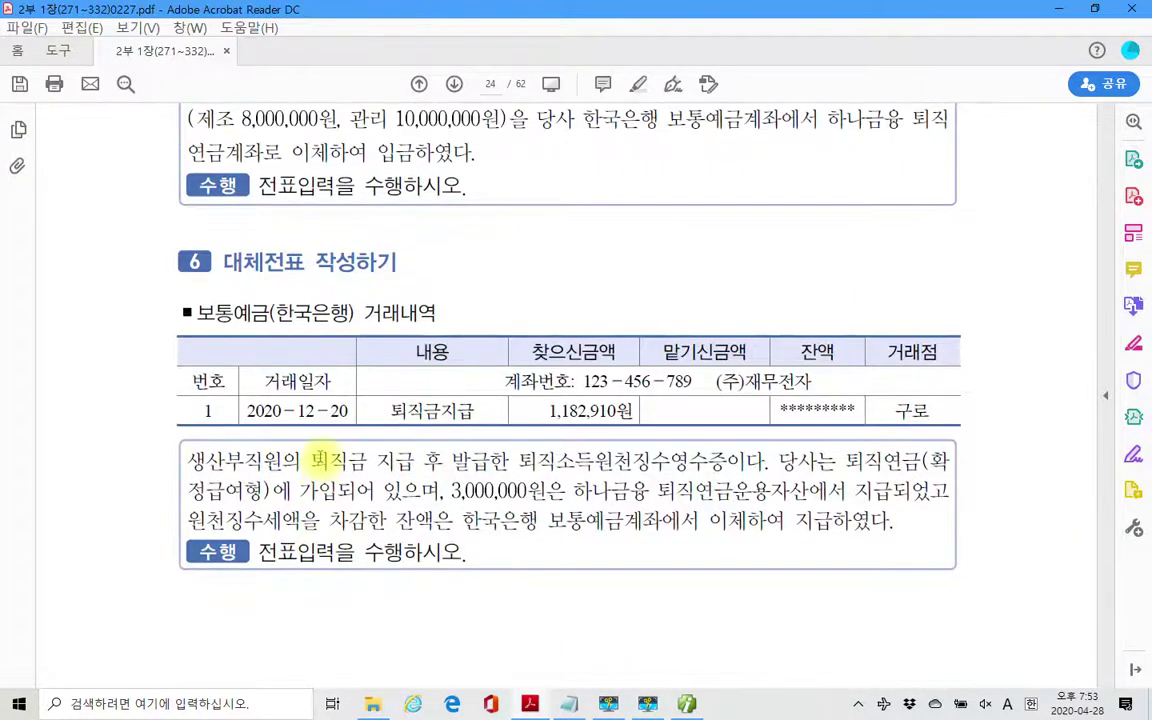
scroll(320, 460, up, 2)
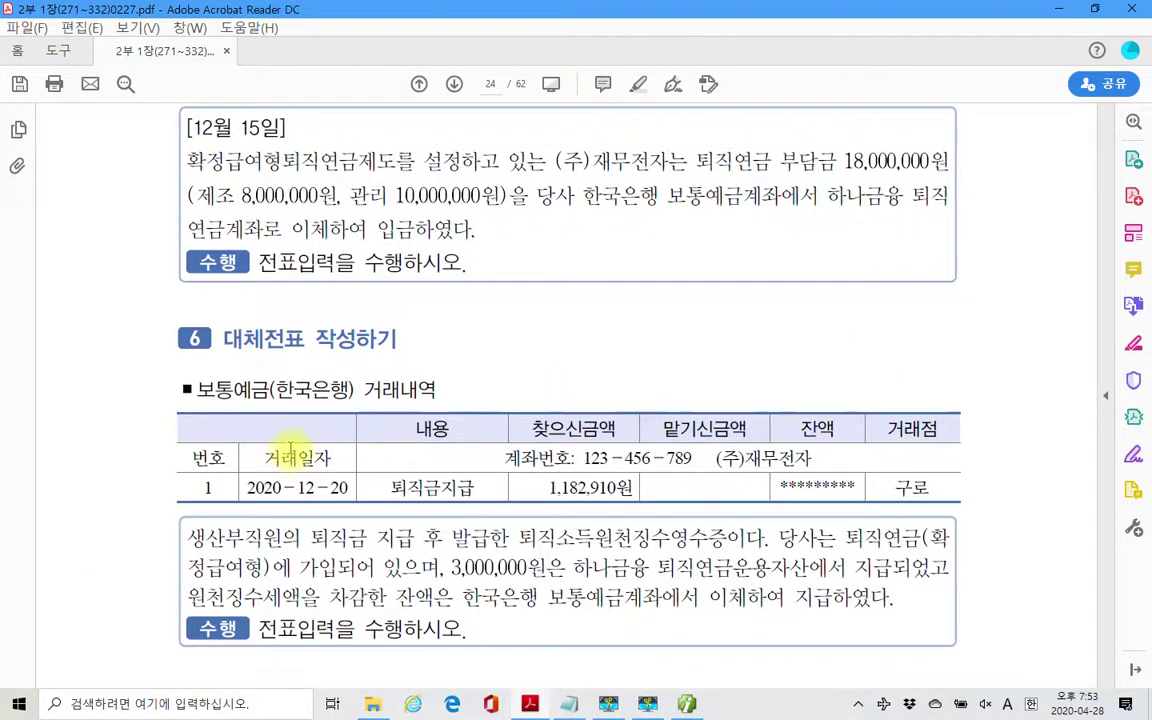
click(688, 705)
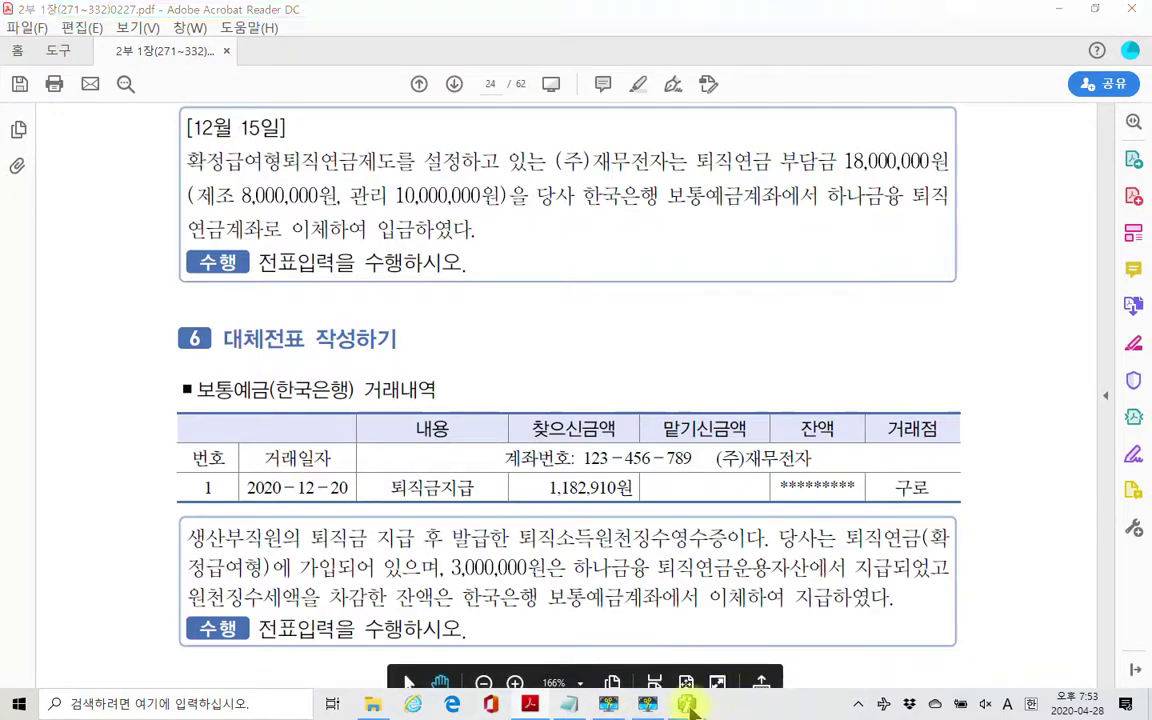
click(688, 705)
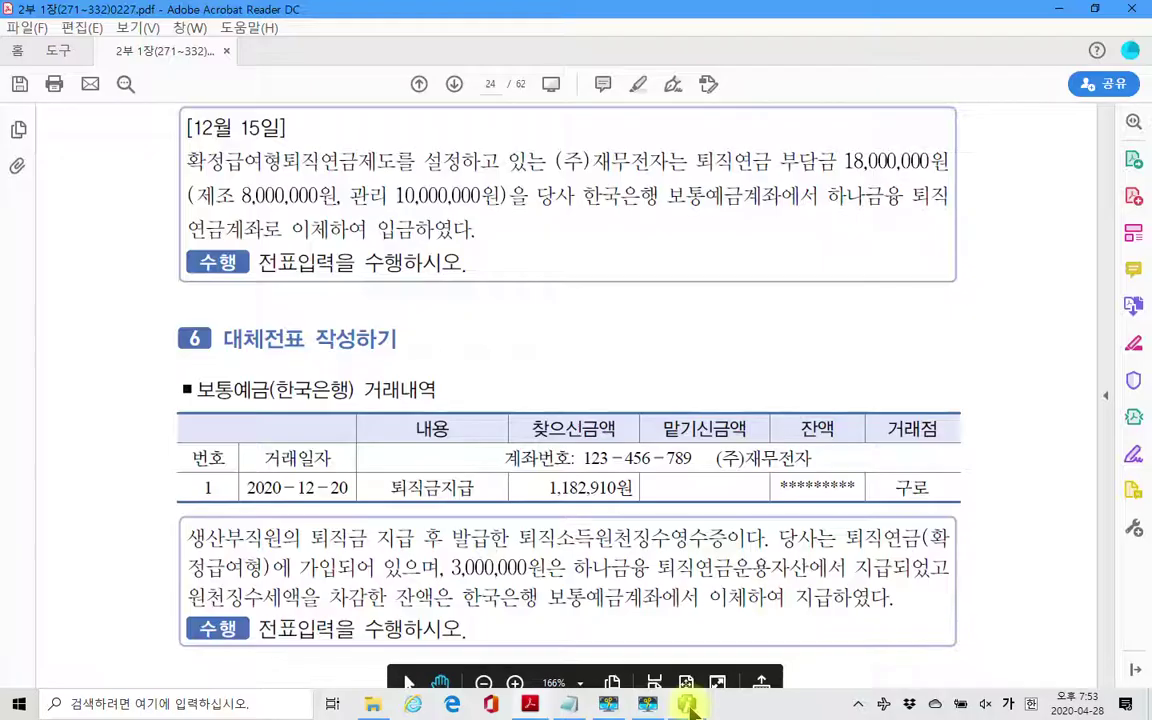
mouse_move(645, 710)
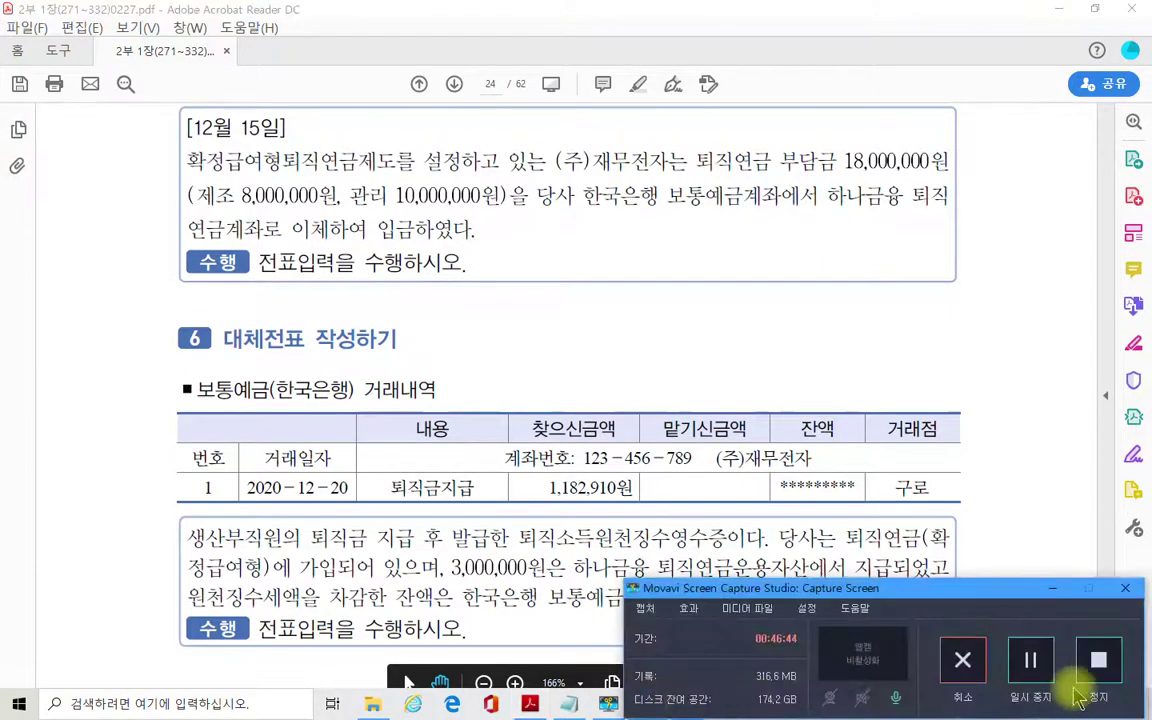